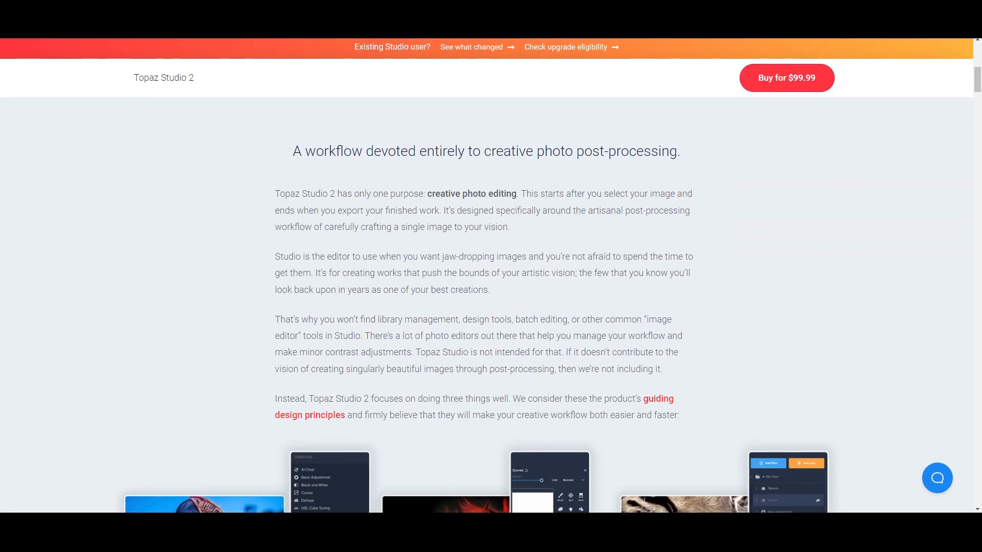
- Look through the Topaz Studio 2 product page, examining the contrast, texture, impression and glow filter examples with their before/after comparisons
scroll(487, 276, down, 10)
scroll(487, 276, down, 10)
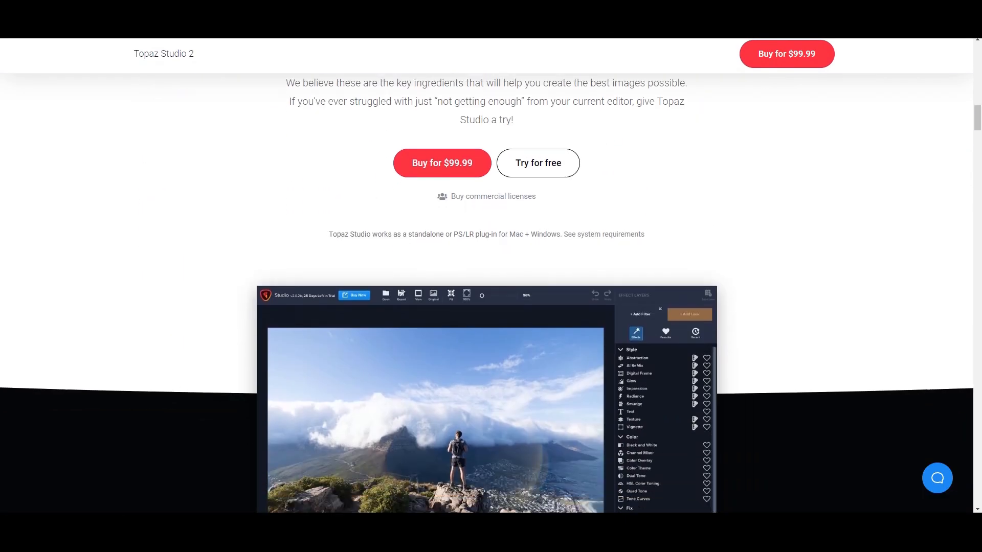
scroll(487, 277, down, 20)
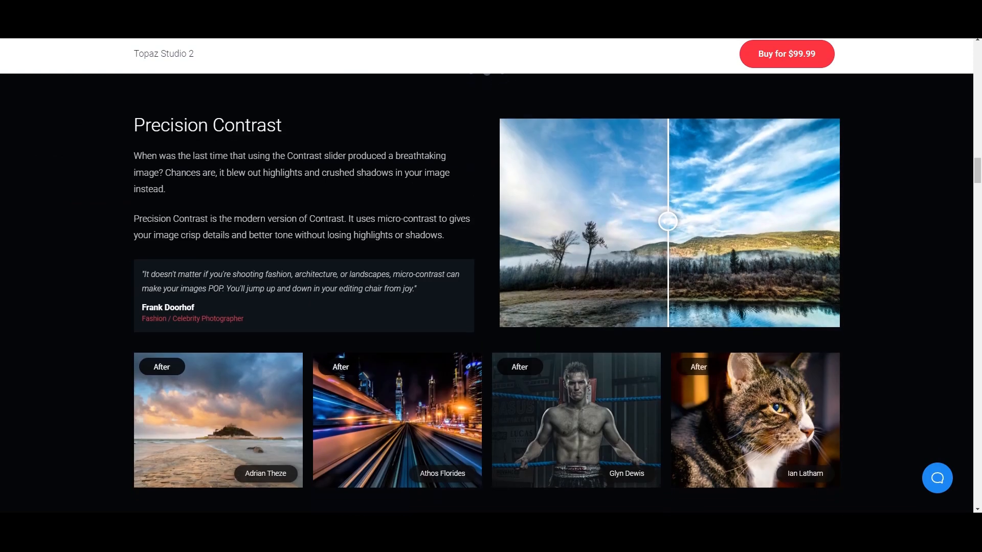
scroll(487, 276, down, 16)
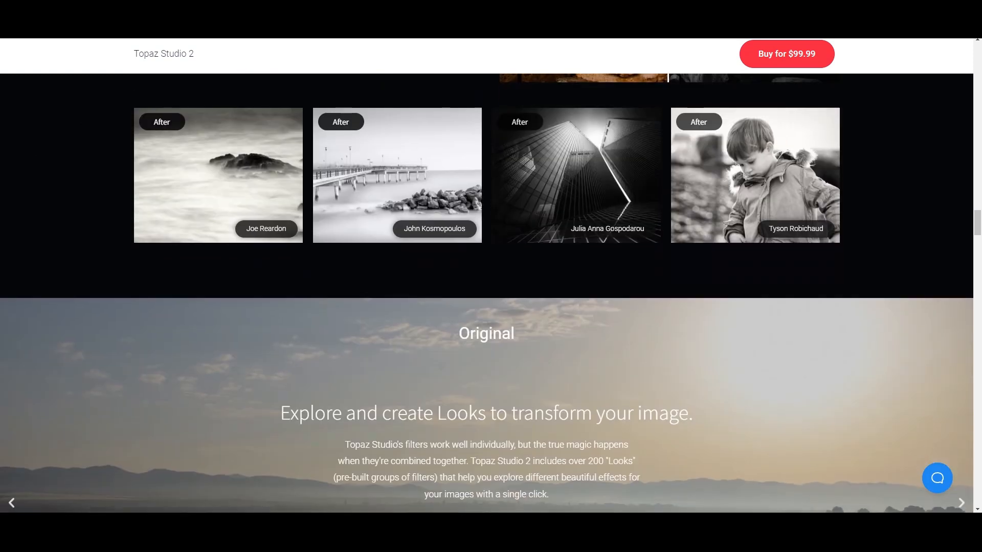
scroll(487, 276, up, 2)
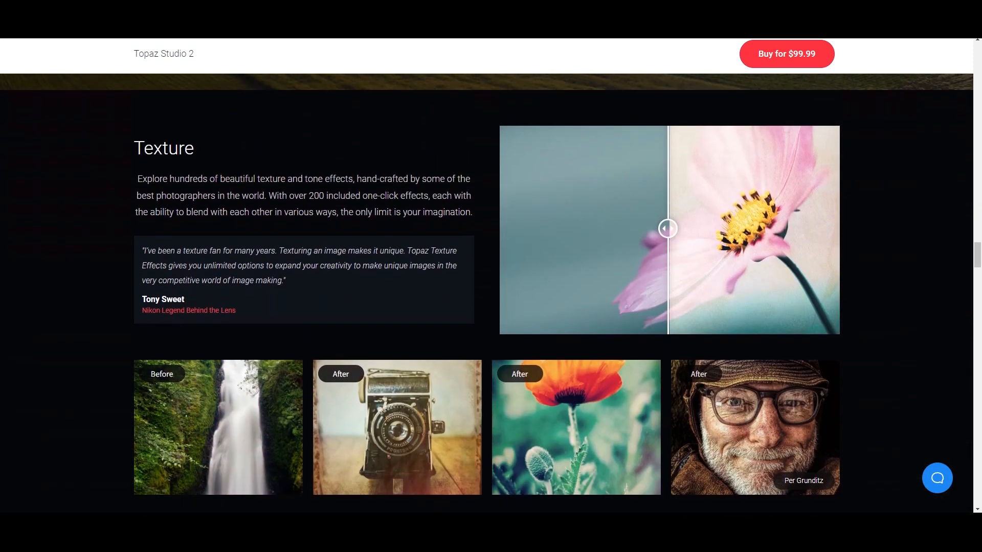
scroll(487, 276, down, 9)
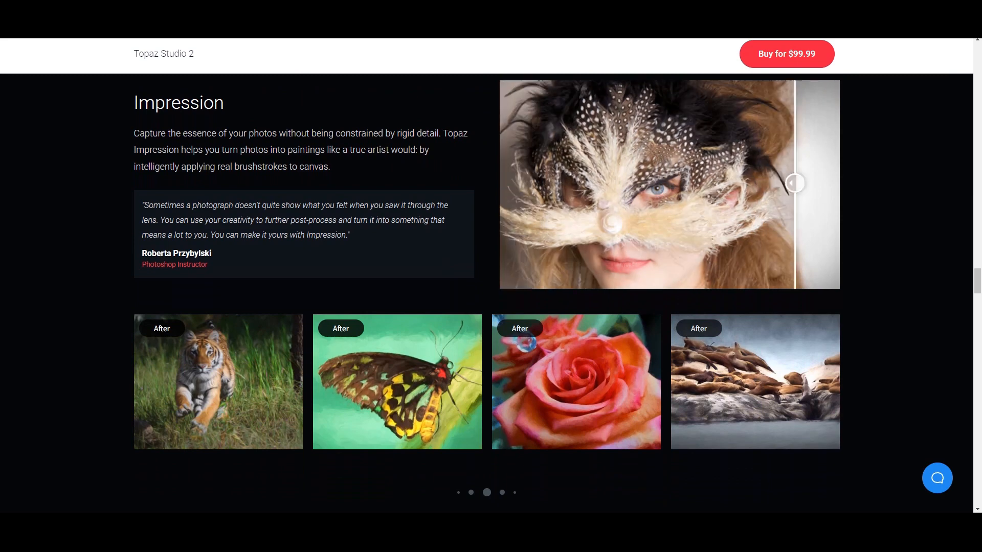
mouse_move(386, 388)
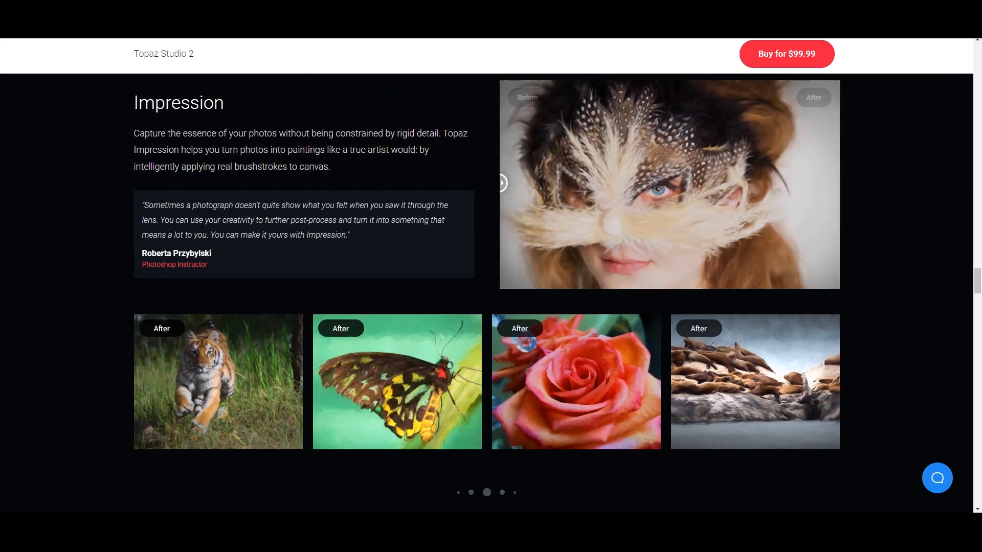
scroll(386, 387, up, 1)
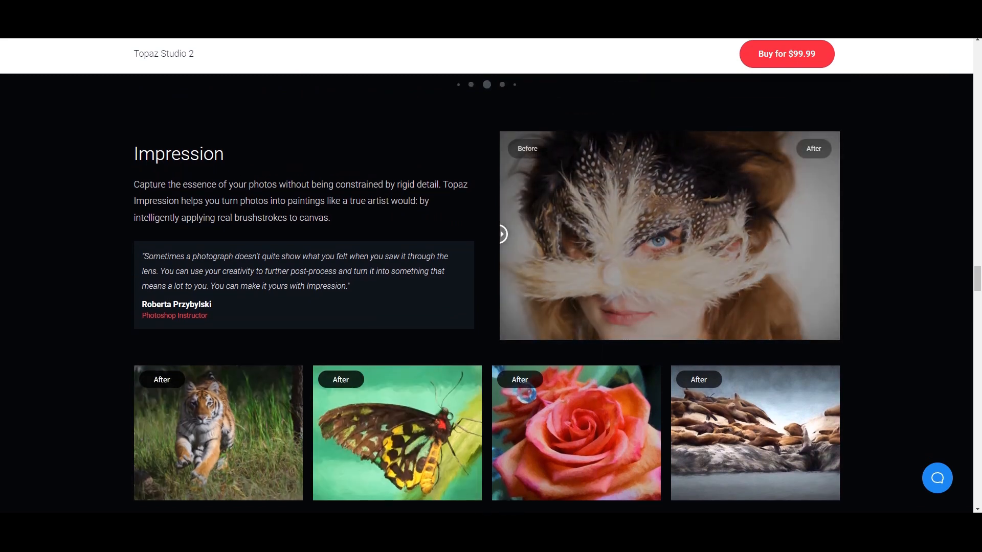
scroll(487, 294, down, 8)
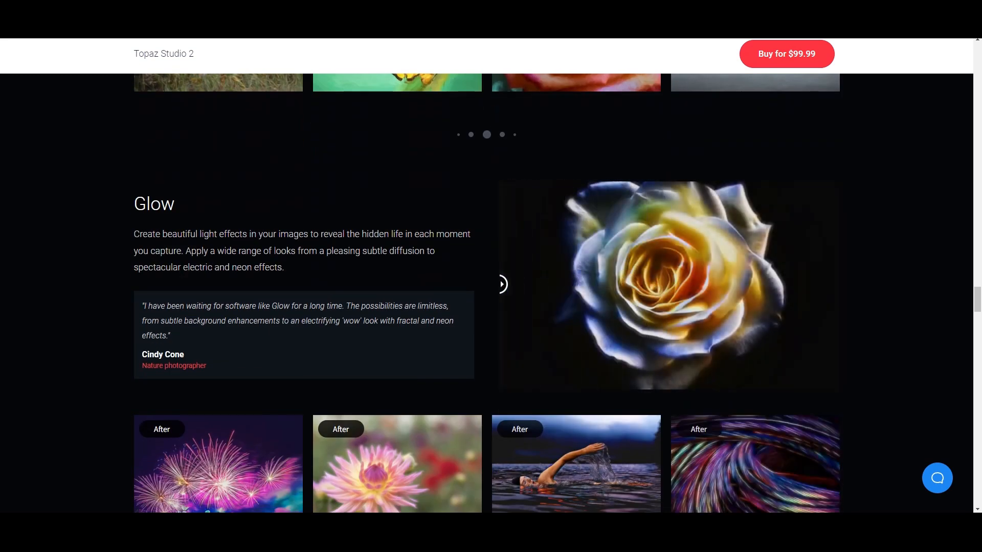
scroll(487, 295, down, 1)
scroll(487, 294, down, 3)
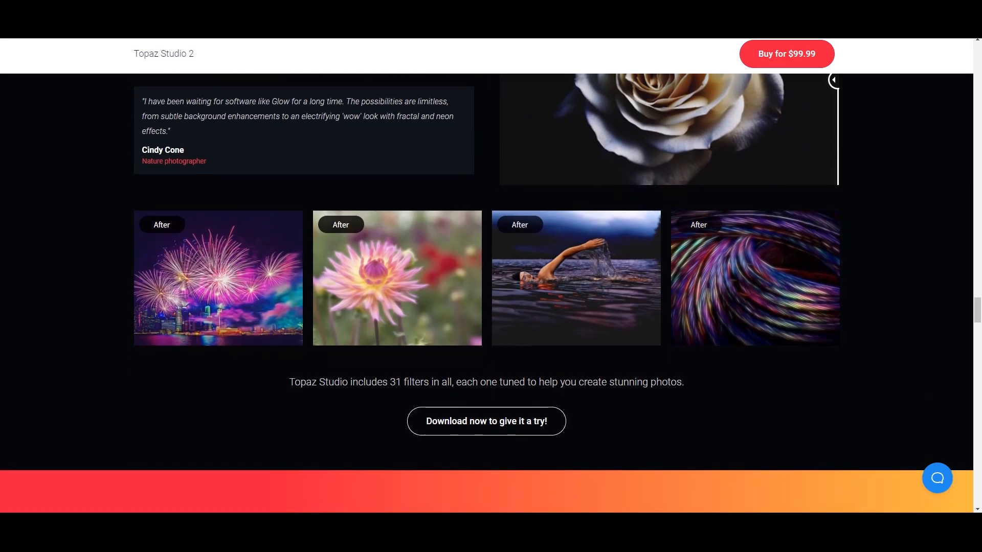
scroll(487, 294, down, 3)
scroll(487, 294, down, 5)
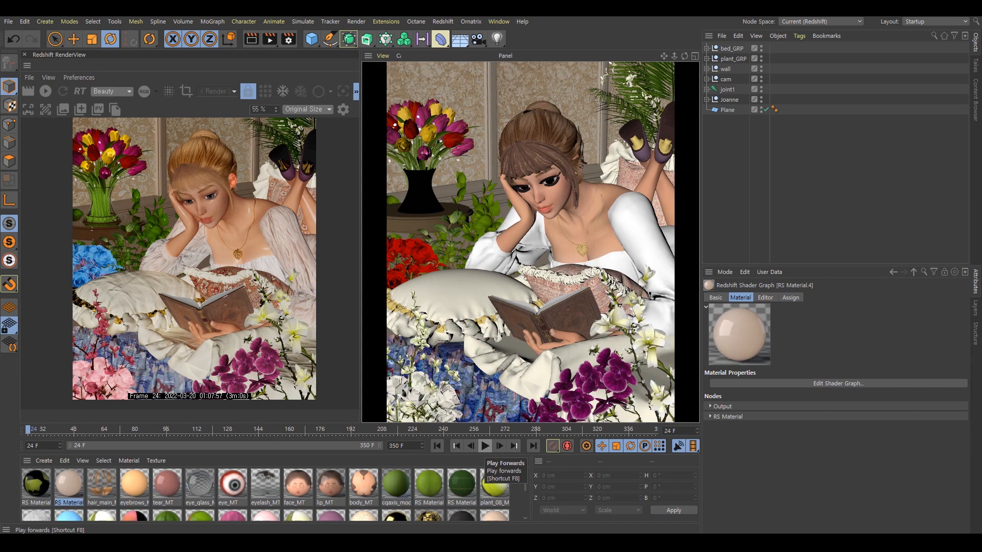
- In Cinema 4D, inspect the eye_MT material's shader graph, nudge its RS Texture node below the RS Material node, and close the graph
click(485, 446)
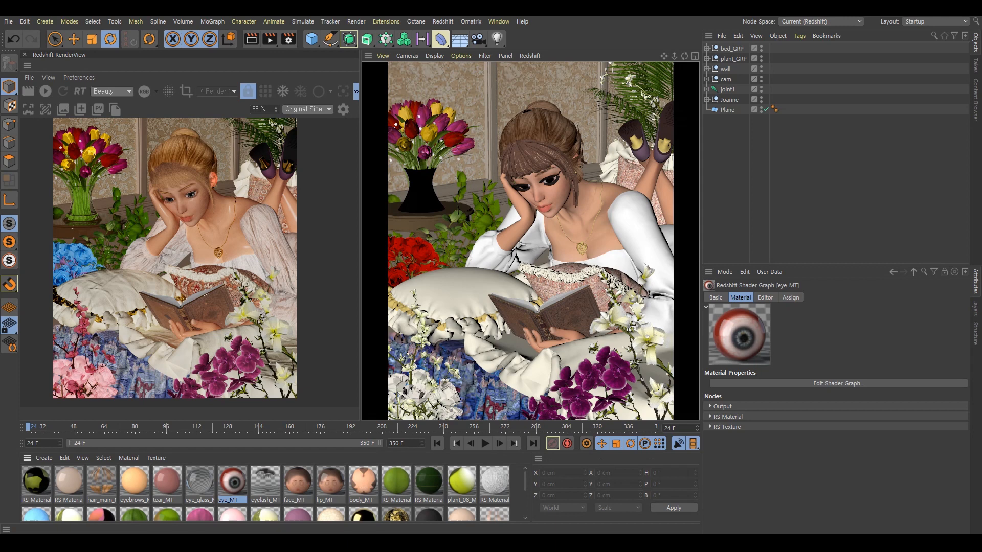
double_click(233, 482)
drag(286, 27, 542, 108)
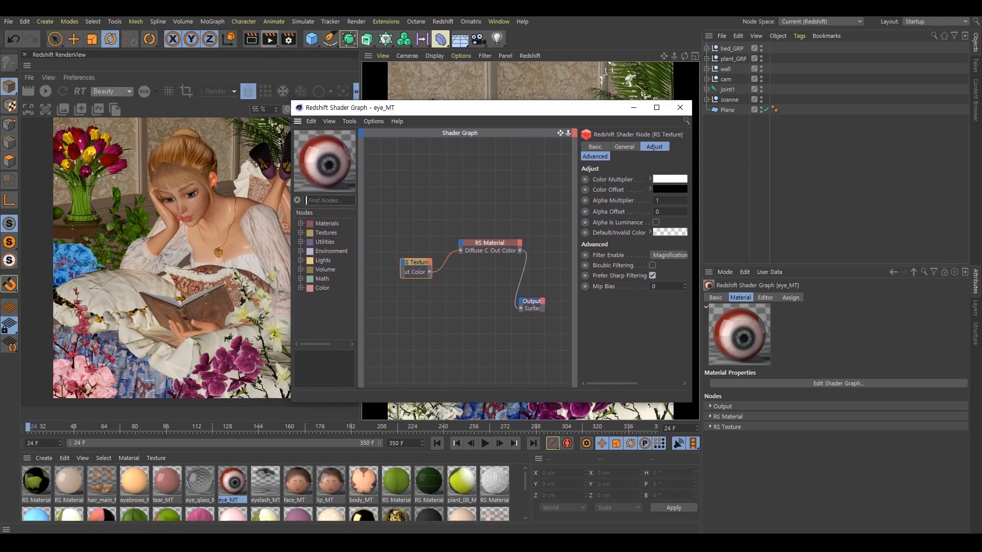
drag(417, 261, 413, 278)
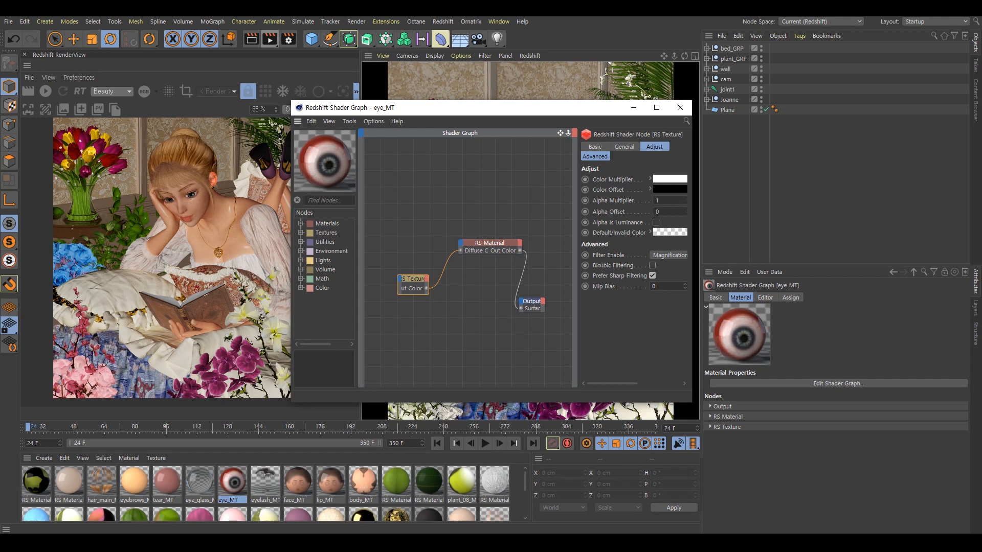
click(680, 108)
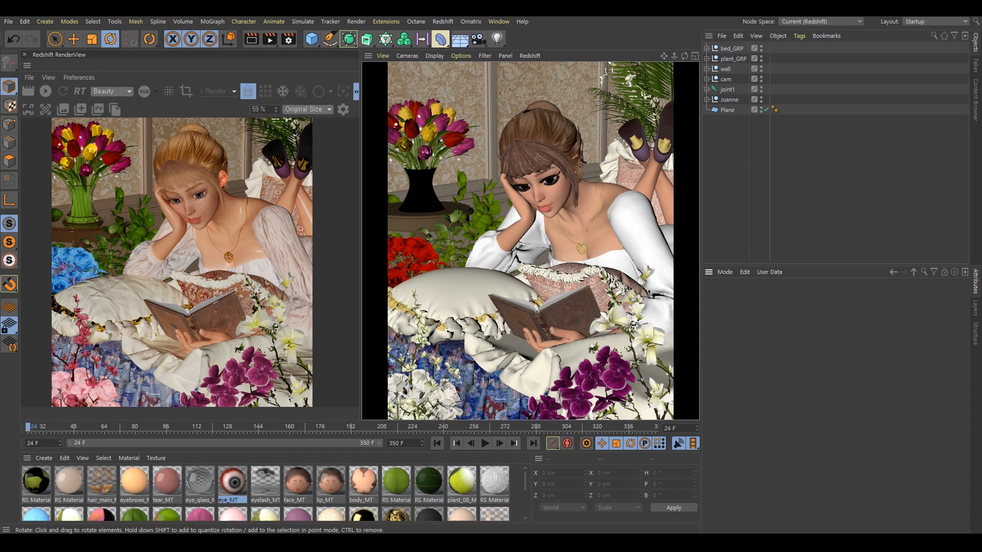
- Switch to the Perspective view and examine the tulips and the red rose bouquet up close
middle_click(619, 220)
middle_click(619, 220)
drag(634, 266, 530, 241)
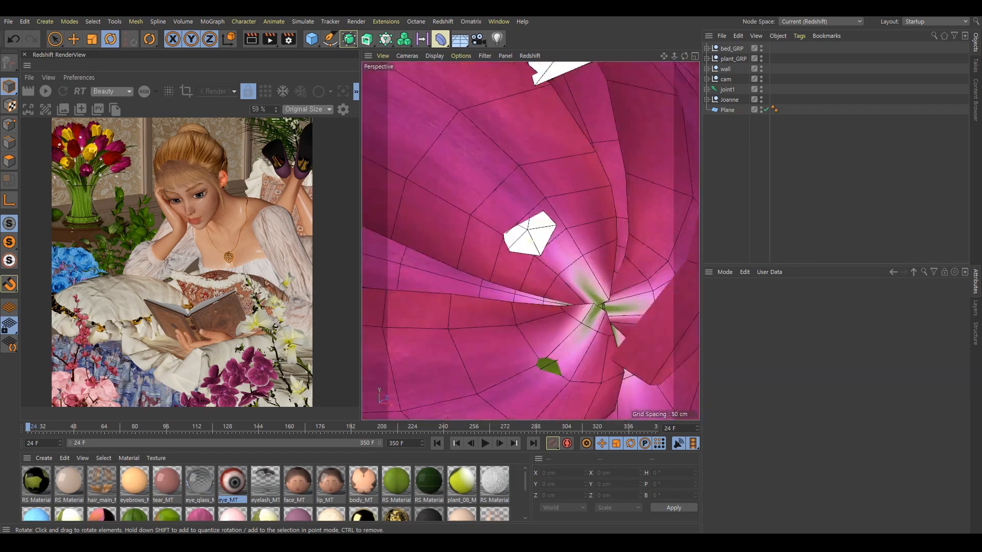
scroll(530, 241, down, 8)
drag(490, 315, 512, 302)
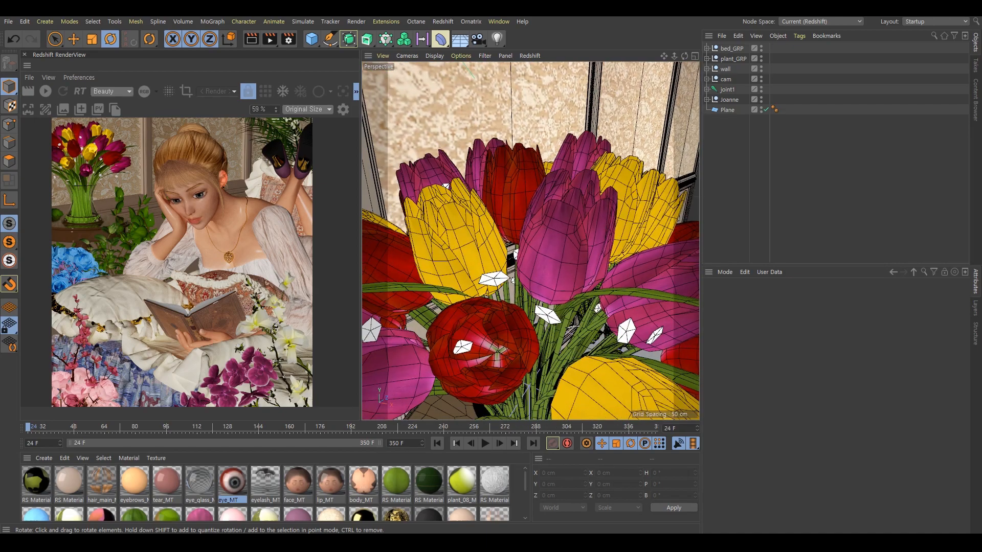
scroll(529, 241, down, 6)
drag(530, 358, 530, 205)
scroll(561, 258, up, 5)
scroll(562, 258, down, 10)
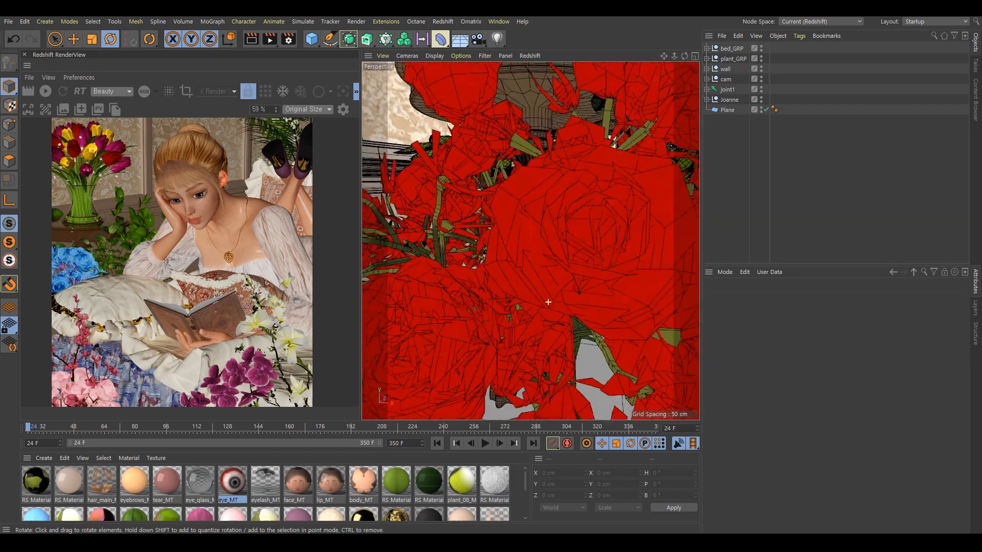
scroll(562, 258, down, 3)
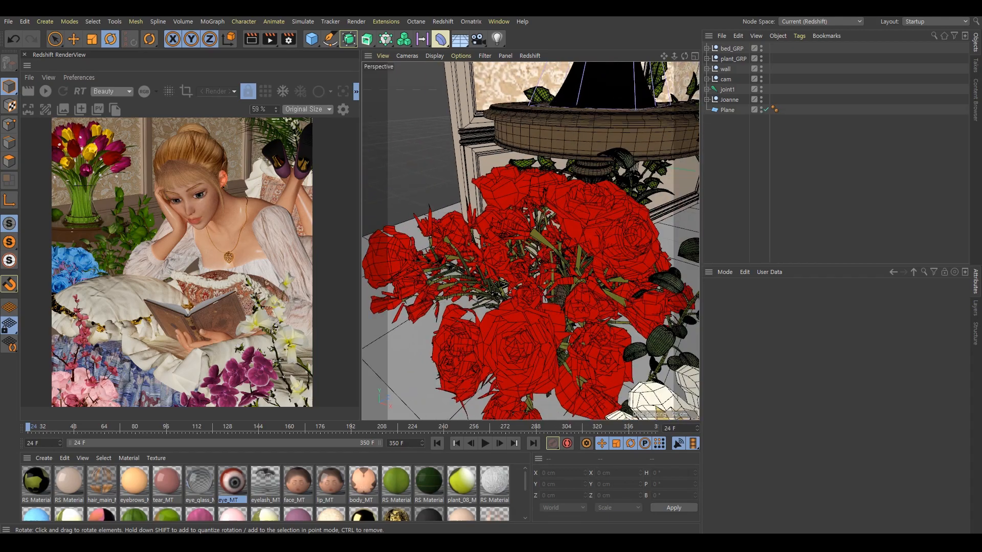
- Examine the tulip vase, round table and roses from several angles, and return to the view of the reading girl
drag(530, 241, 578, 318)
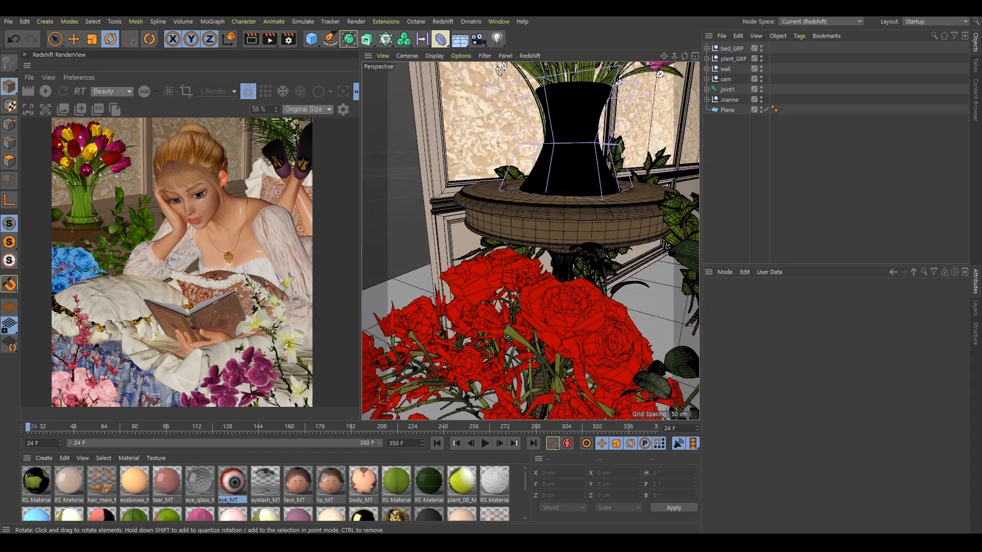
drag(560, 260, 552, 358)
scroll(562, 258, up, 4)
drag(542, 307, 561, 234)
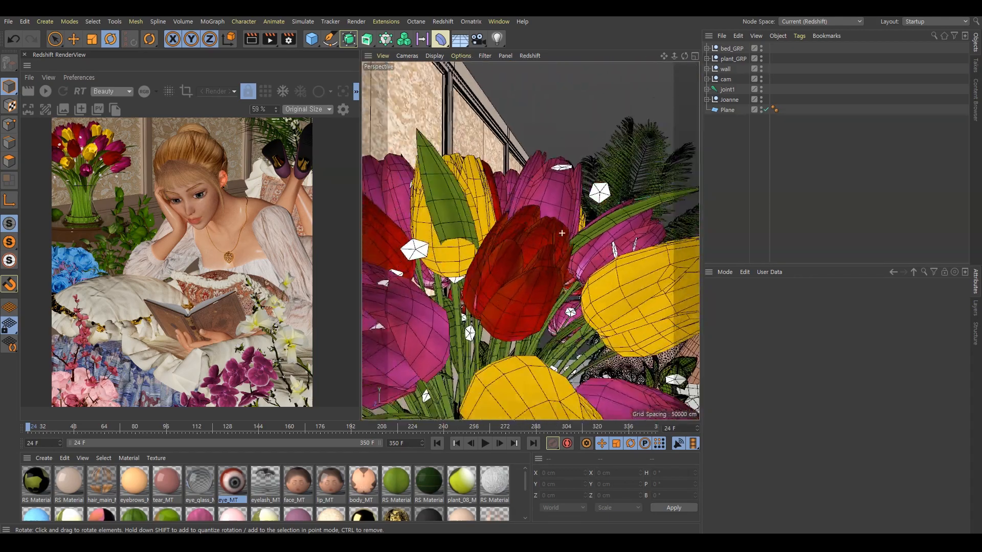
scroll(562, 233, down, 8)
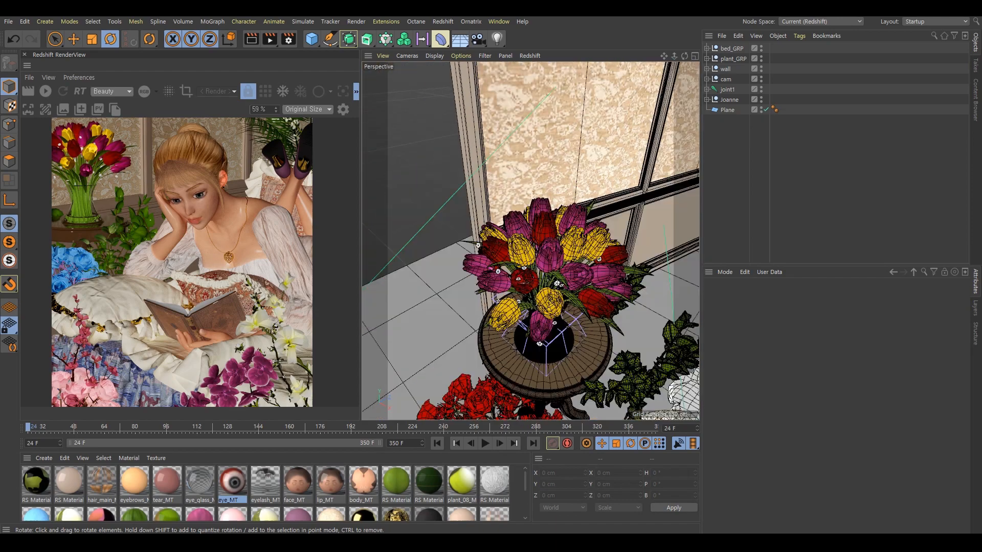
scroll(561, 233, up, 3)
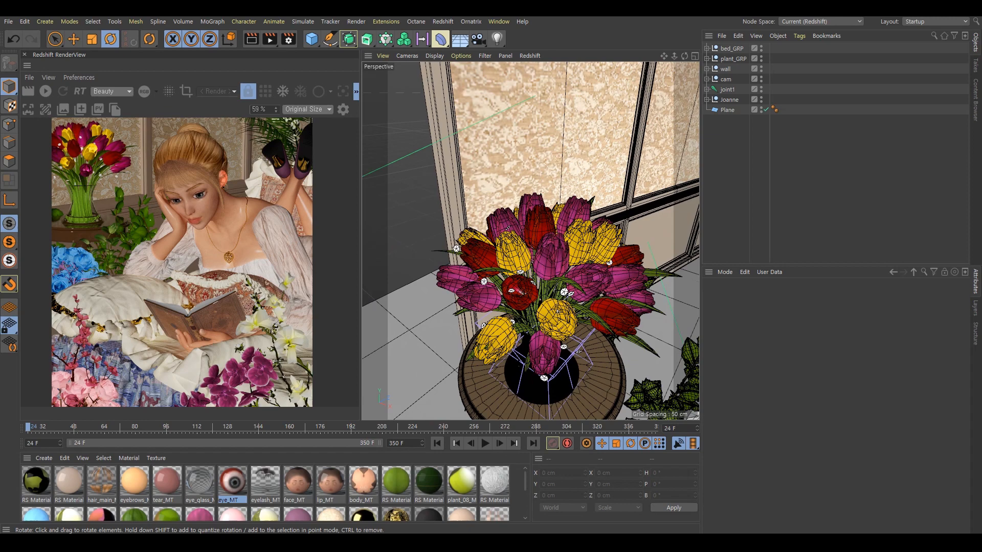
drag(561, 233, 568, 154)
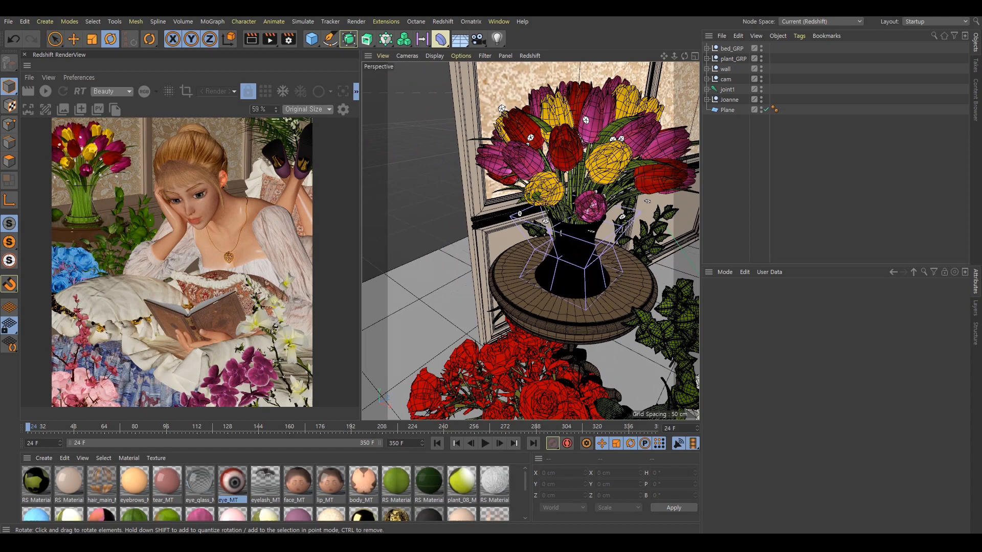
drag(562, 233, 604, 233)
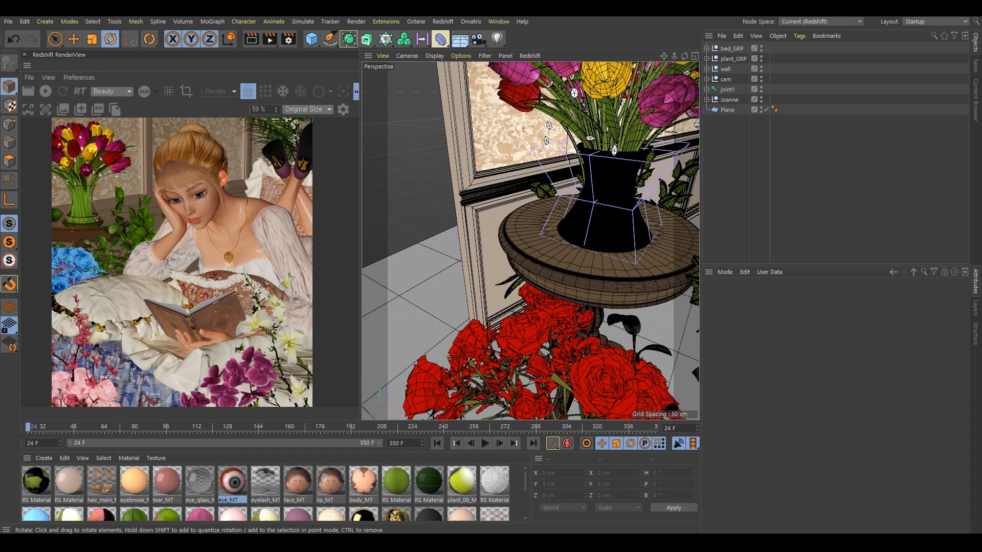
middle_click(604, 233)
middle_click(483, 239)
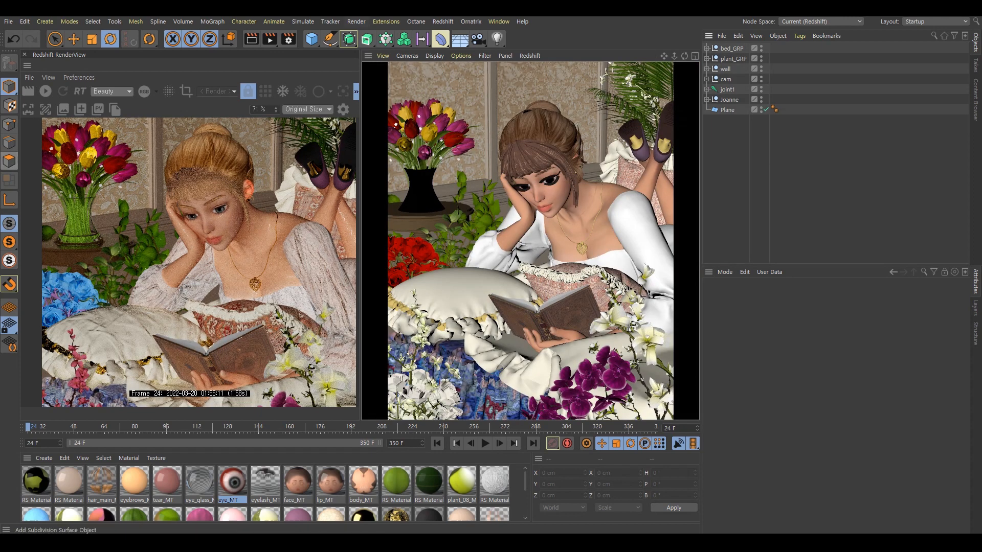
- Add a Redshift Dome Light to the scene
click(443, 22)
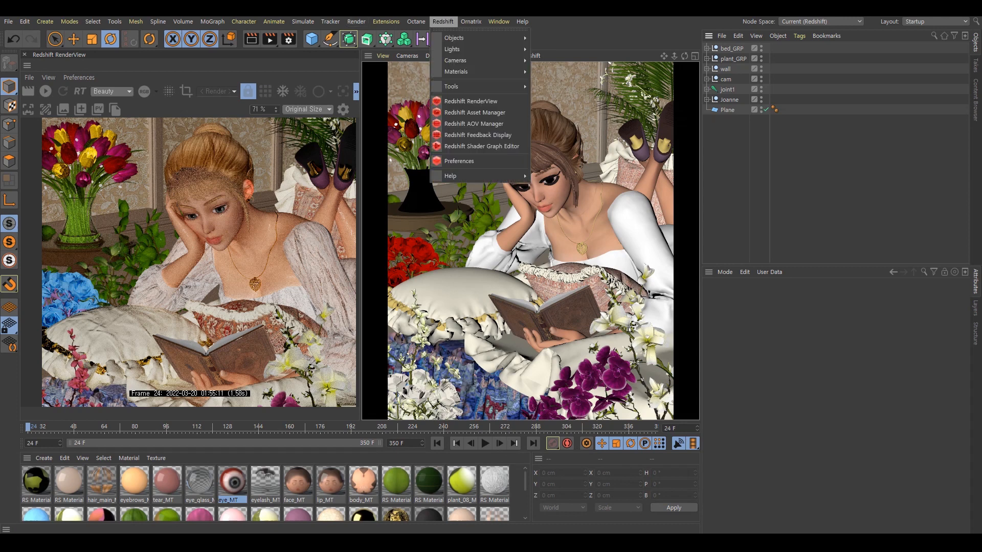
mouse_move(460, 72)
mouse_move(544, 72)
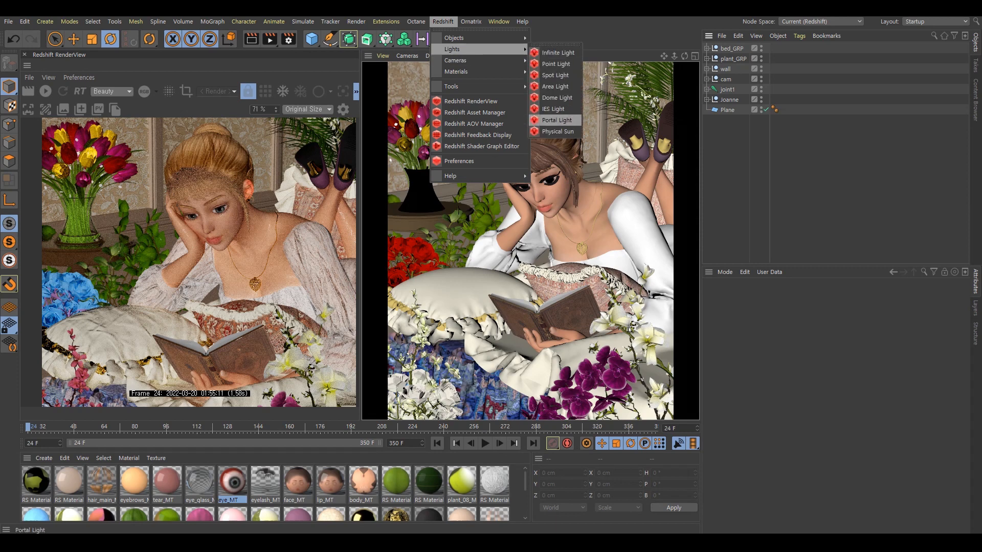
click(557, 98)
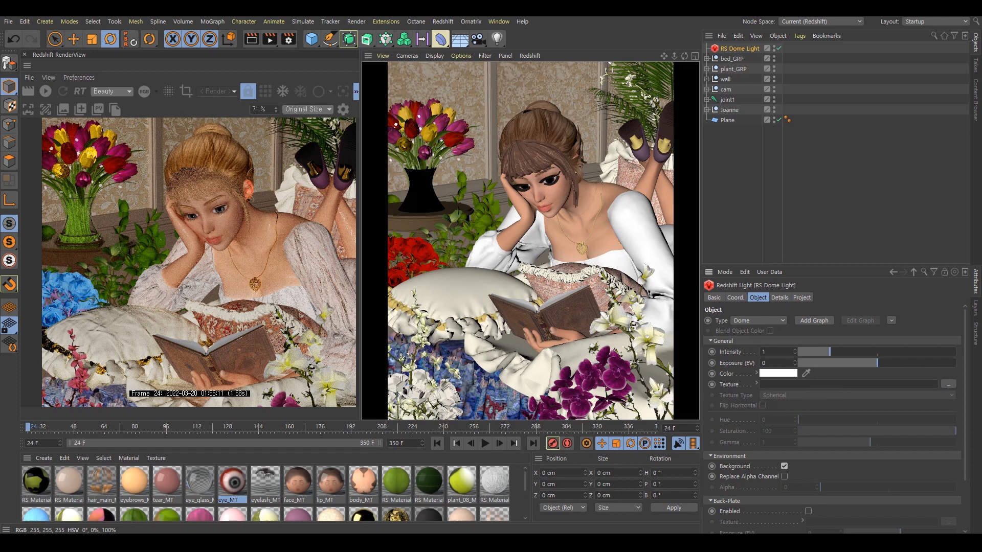
- Set the dome light's color to a dark teal with hue 160°, saturation 41% and value 32%
click(783, 374)
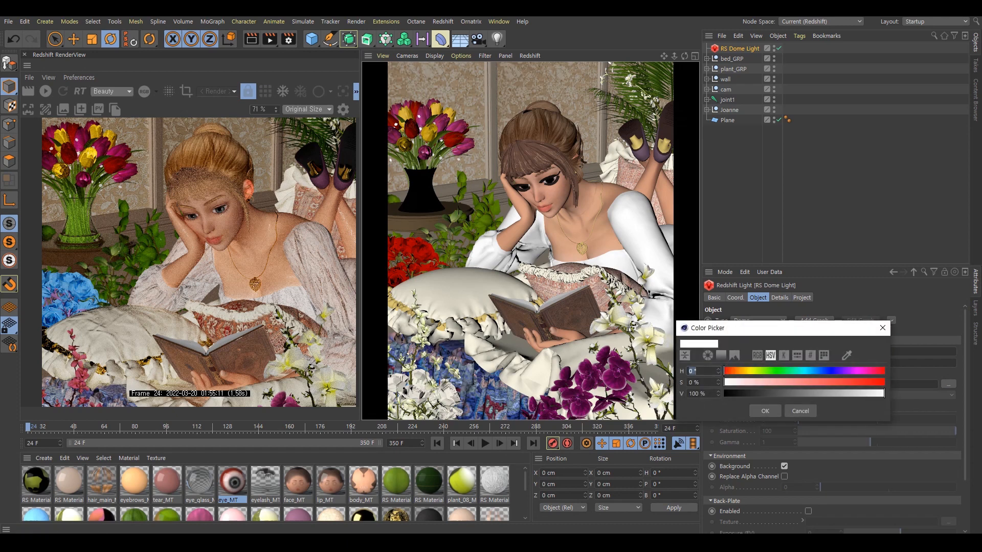
text(120)
key(Return)
click(801, 382)
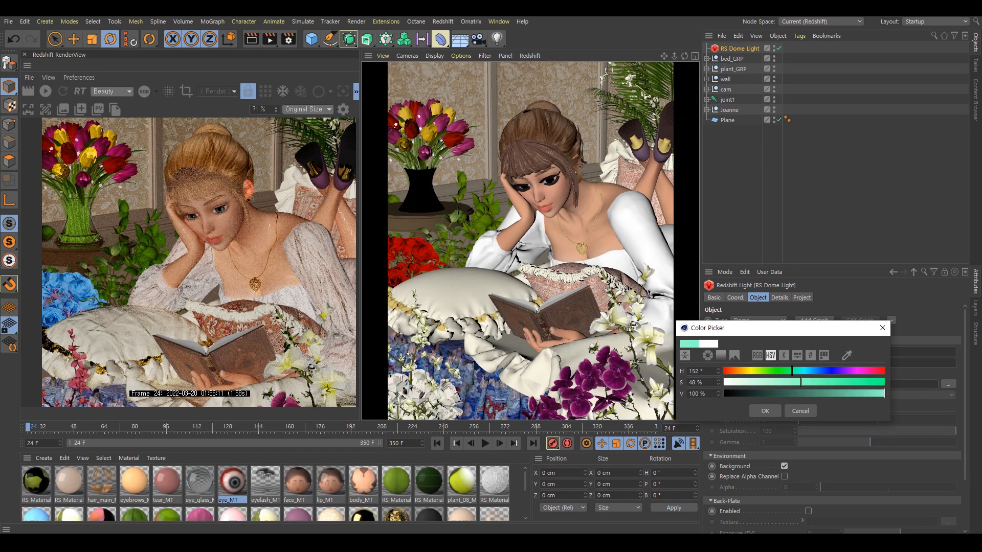
click(796, 393)
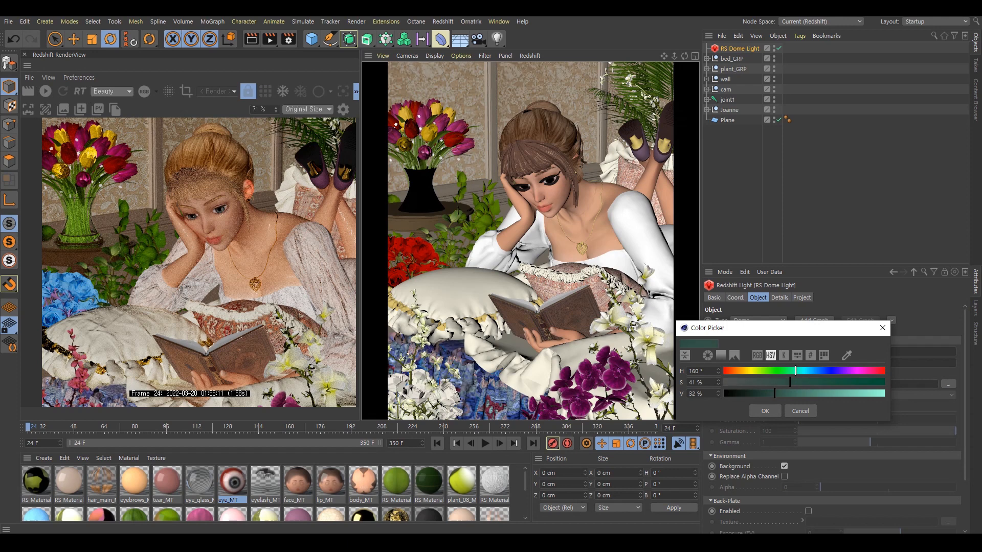
click(766, 411)
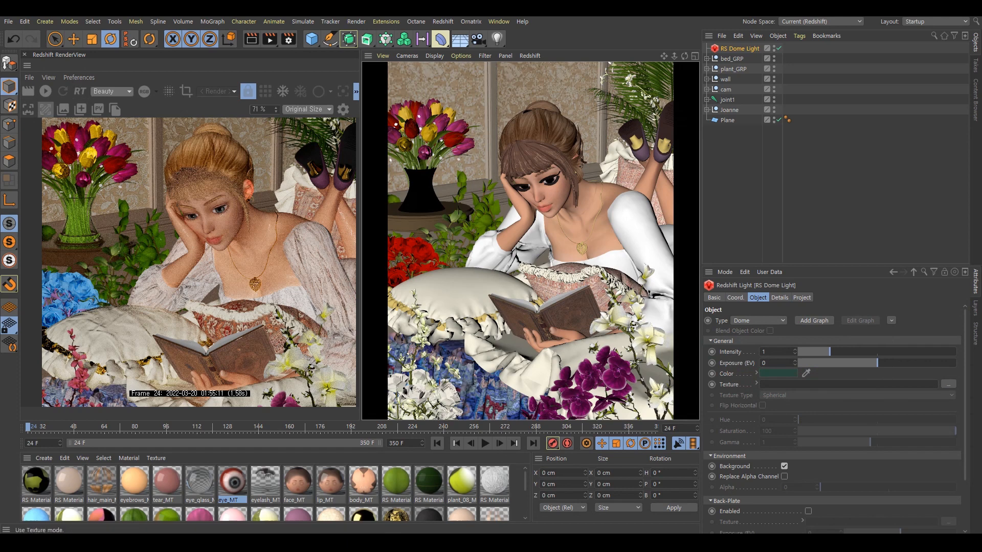
- Start the progressive render in the Redshift RenderView and fit the whole image at about 52% zoom
click(46, 91)
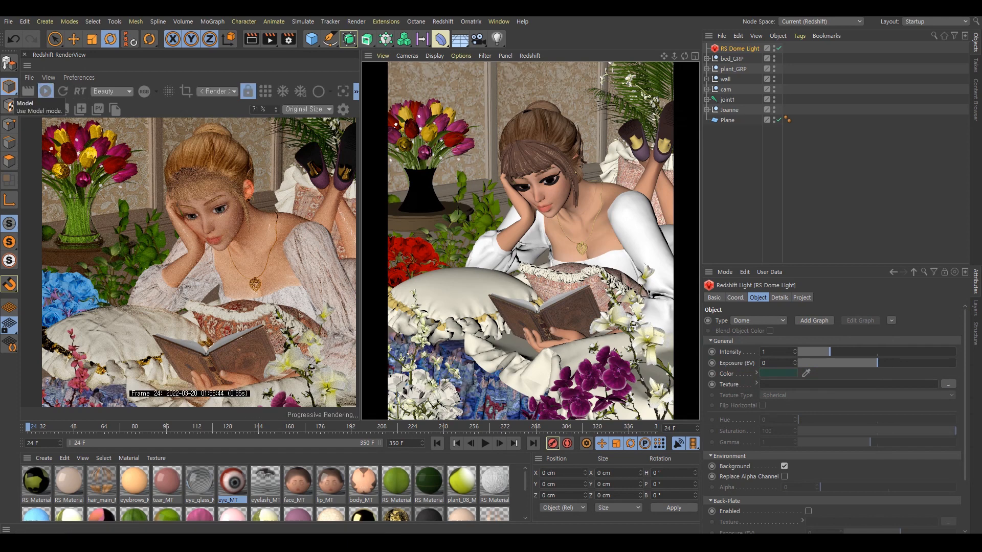
scroll(218, 245, up, 4)
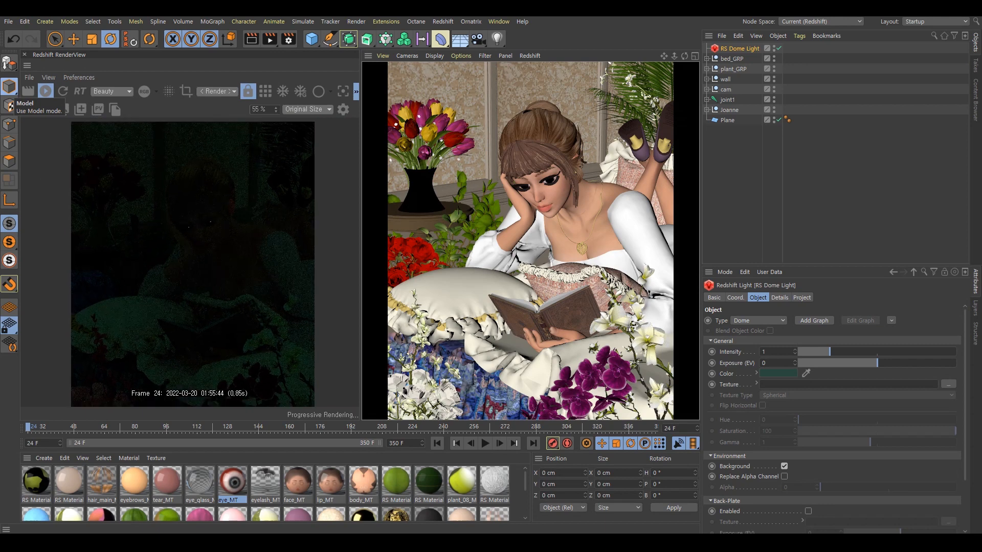
scroll(143, 246, down, 3)
- Set the dome light's color to hue 160°, saturation 29% and value 34%, and check the girl's face in the render
click(779, 374)
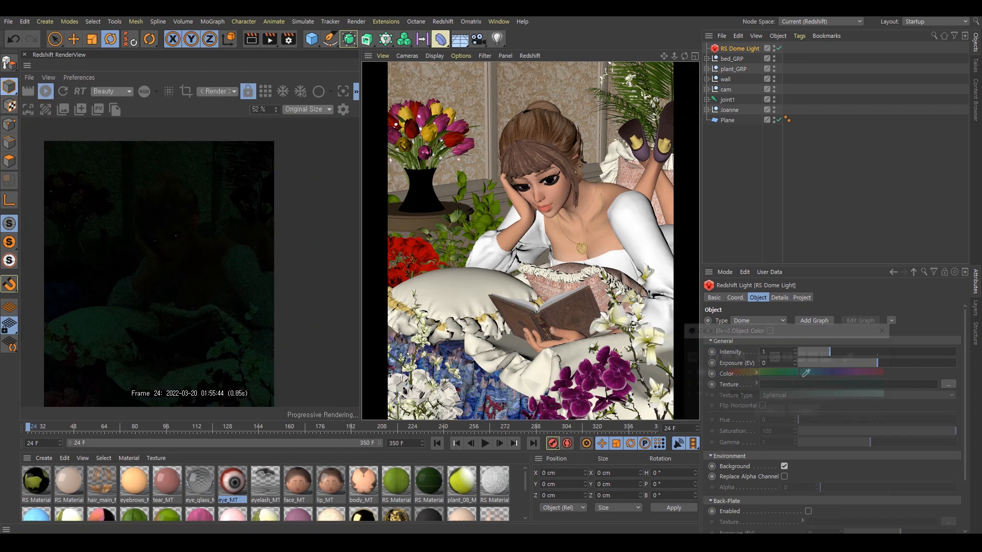
drag(773, 395, 782, 395)
drag(786, 383, 769, 383)
click(769, 413)
click(782, 373)
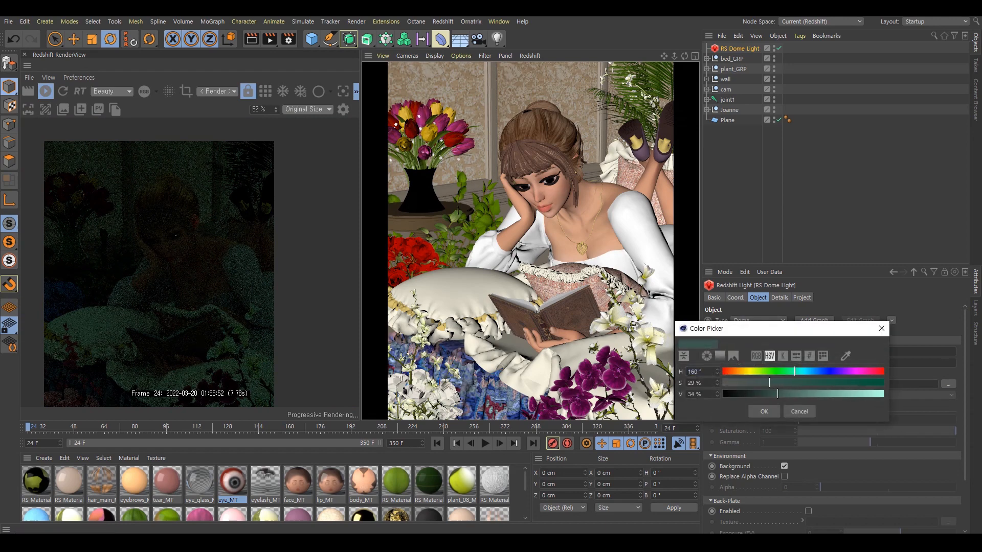
click(765, 412)
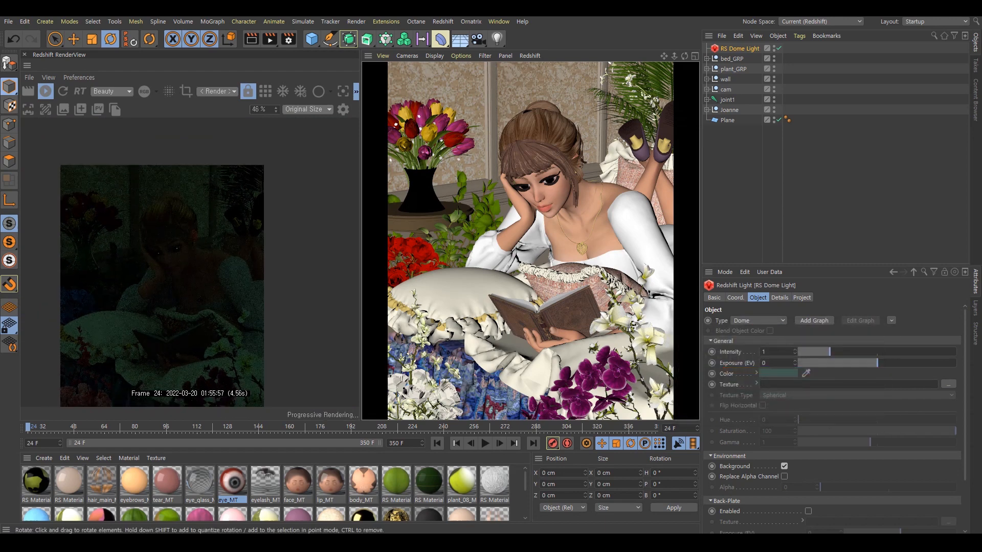
scroll(154, 255, up, 2)
scroll(154, 254, down, 4)
scroll(154, 254, up, 5)
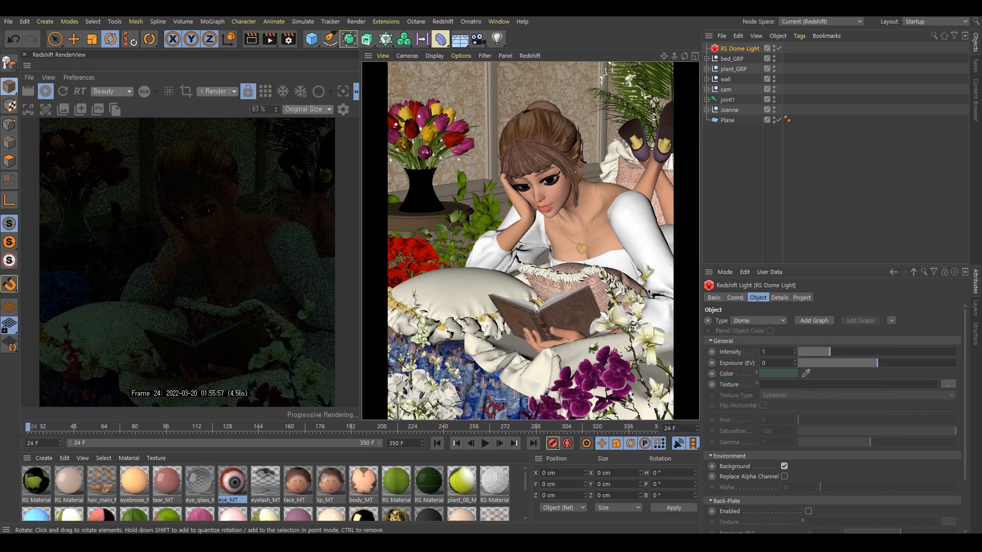
scroll(211, 218, up, 6)
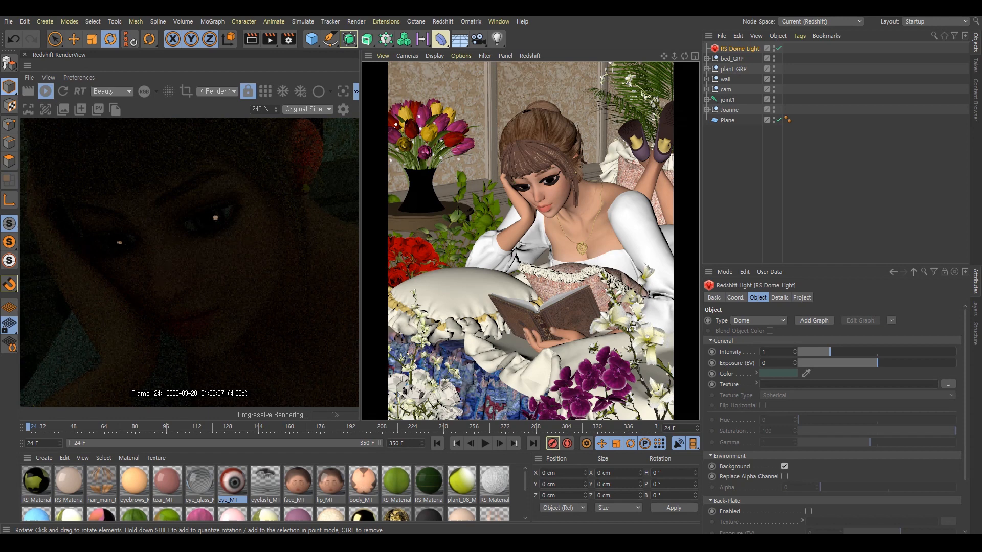
scroll(229, 219, down, 3)
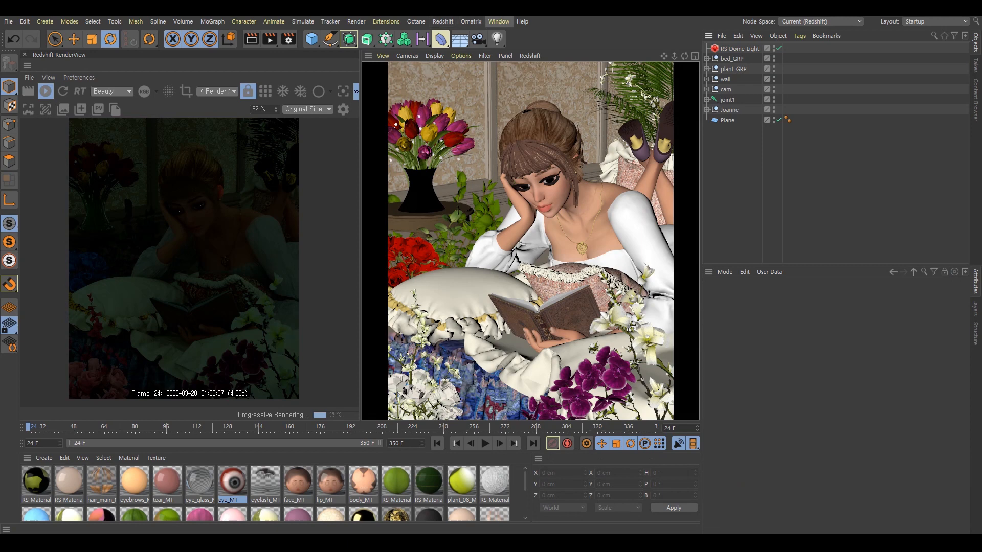
- Add a Redshift Physical Sun to the scene and switch to the free perspective view
click(443, 22)
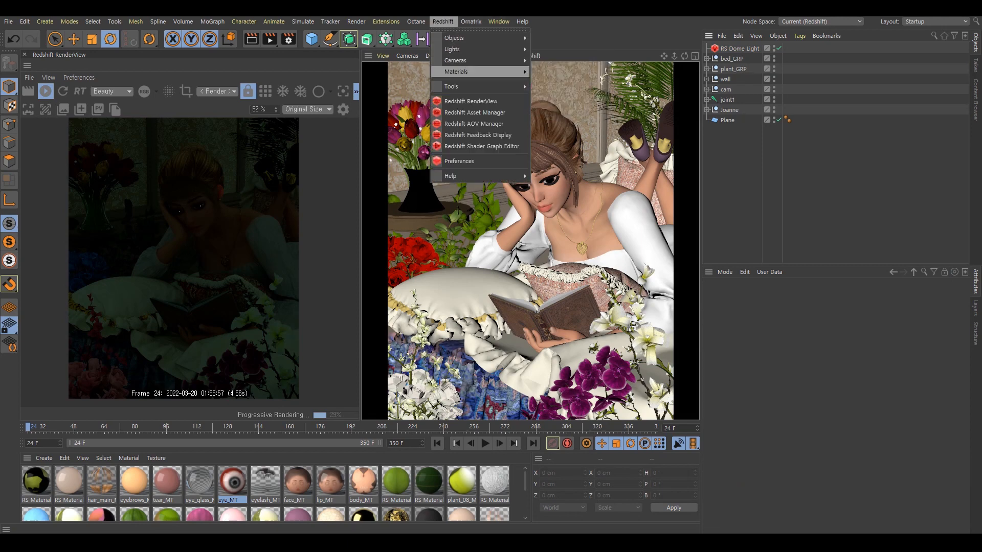
click(555, 132)
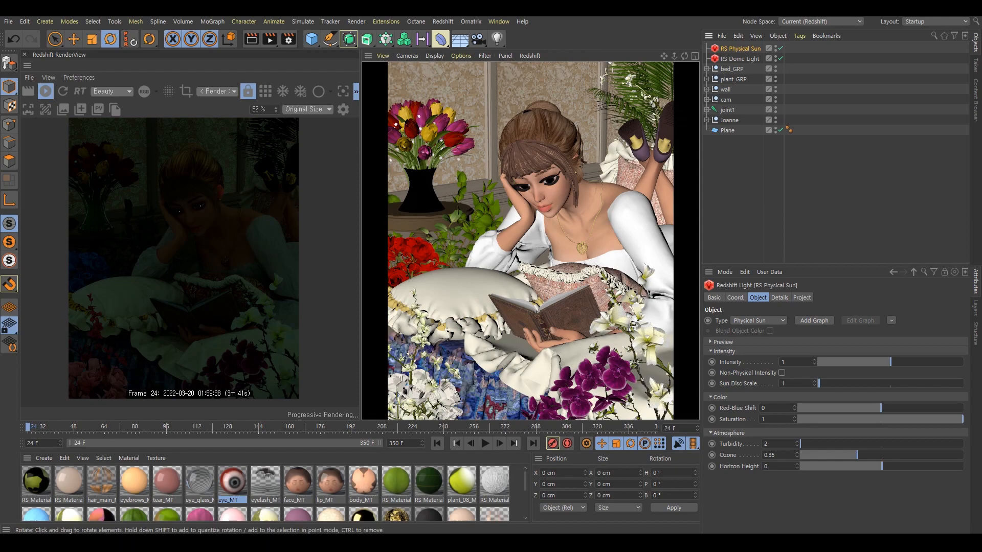
middle_click(613, 230)
middle_click(614, 230)
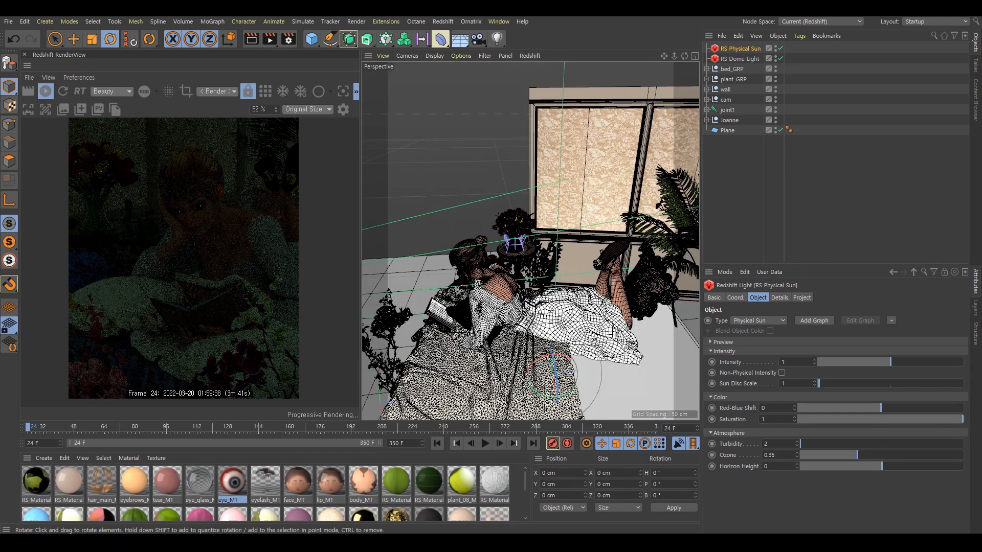
- Move the physical sun above the bed to about Y 105 cm and Z -63 cm
drag(532, 245, 555, 242)
click(74, 39)
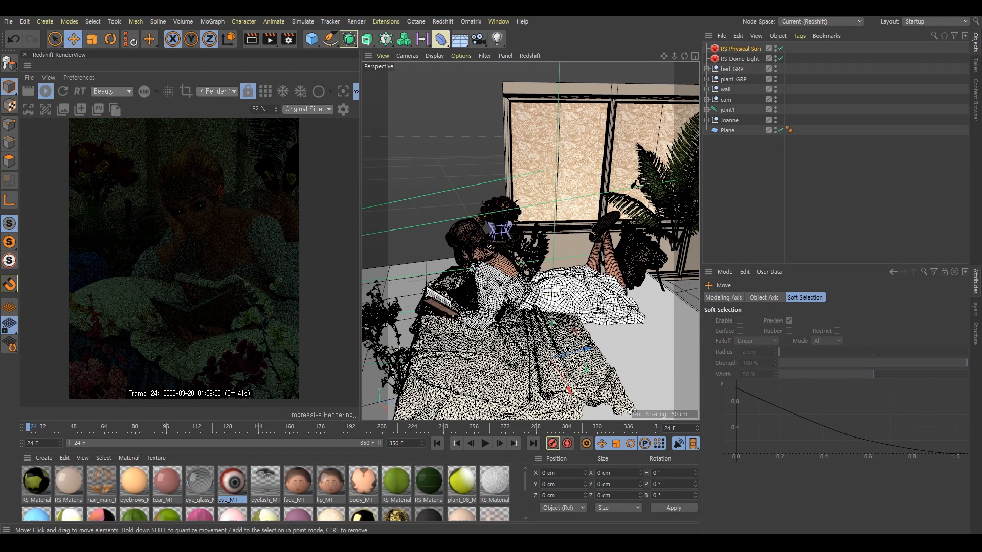
drag(563, 358, 453, 247)
- Rotate the physical sun to about H -81°, P -26° and B -4° so it shines on the girl
click(110, 39)
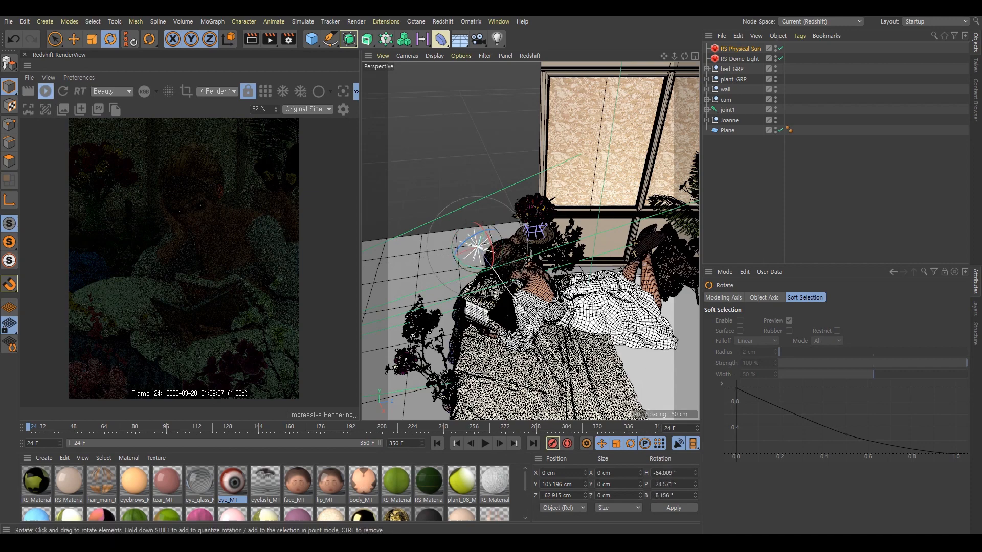
drag(503, 307, 529, 289)
drag(463, 326, 530, 286)
scroll(243, 248, up, 3)
scroll(307, 245, down, 3)
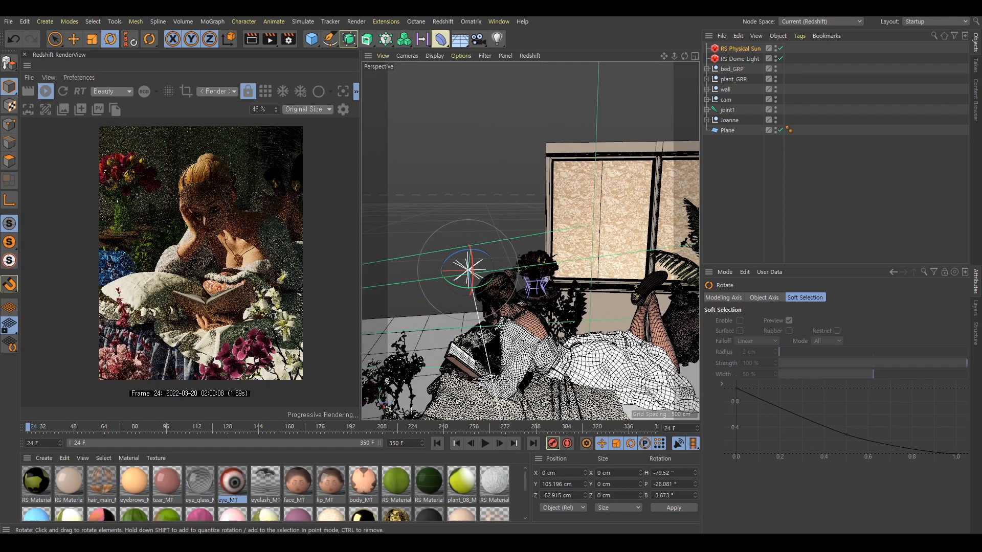
drag(478, 310, 473, 288)
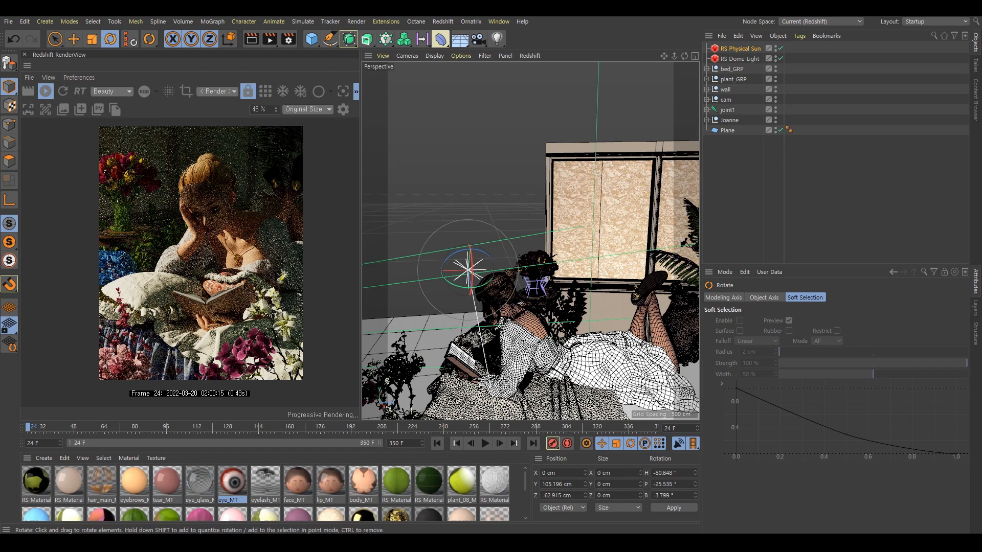
scroll(201, 192, up, 3)
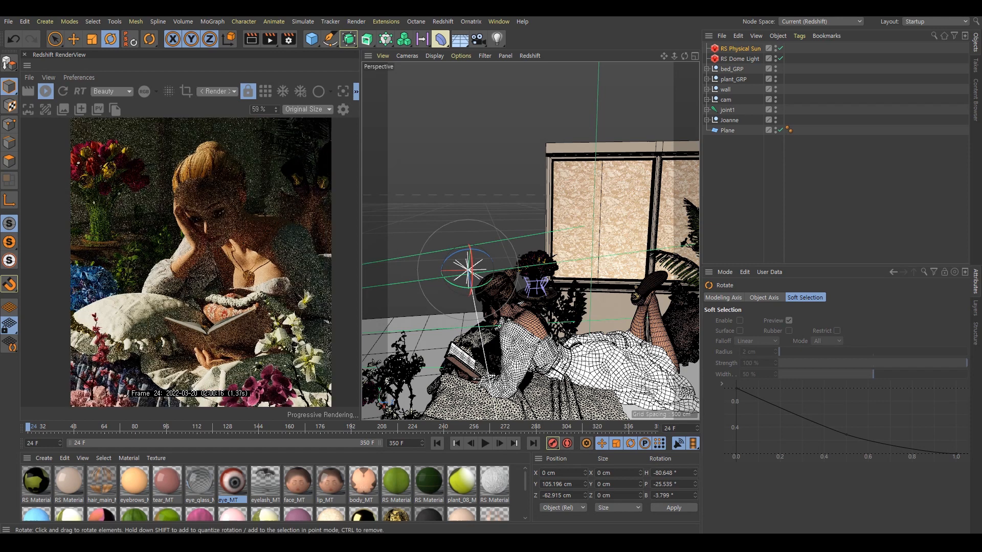
- Fine-tune the sun's rotation to about H -81°, P -25° and B -3°, checking the light on the girl's face
drag(471, 279, 474, 273)
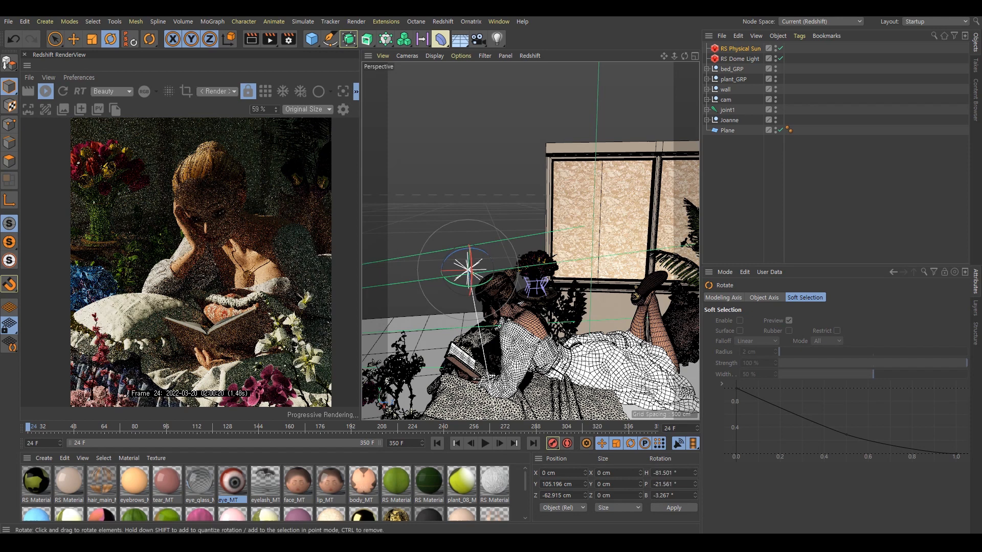
drag(471, 287, 480, 285)
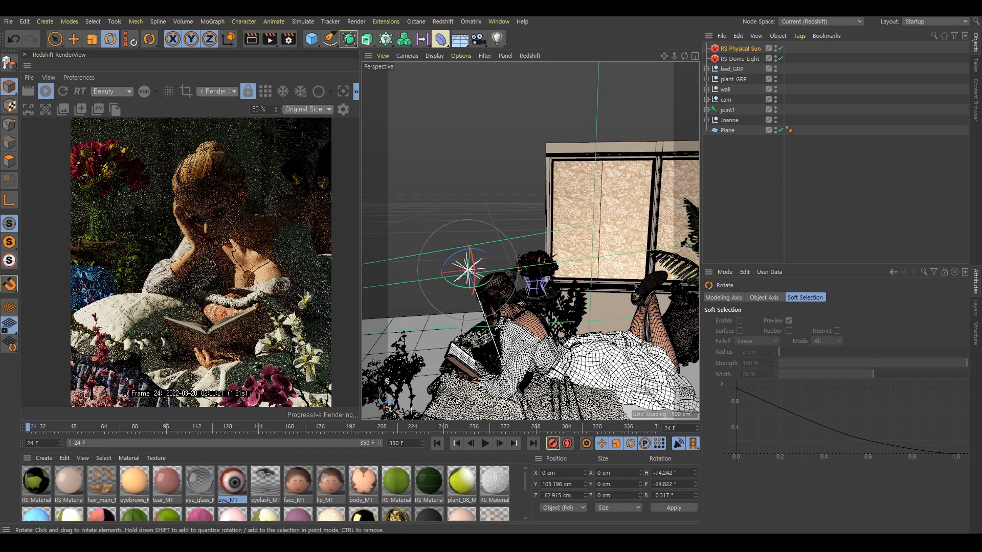
scroll(213, 213, up, 5)
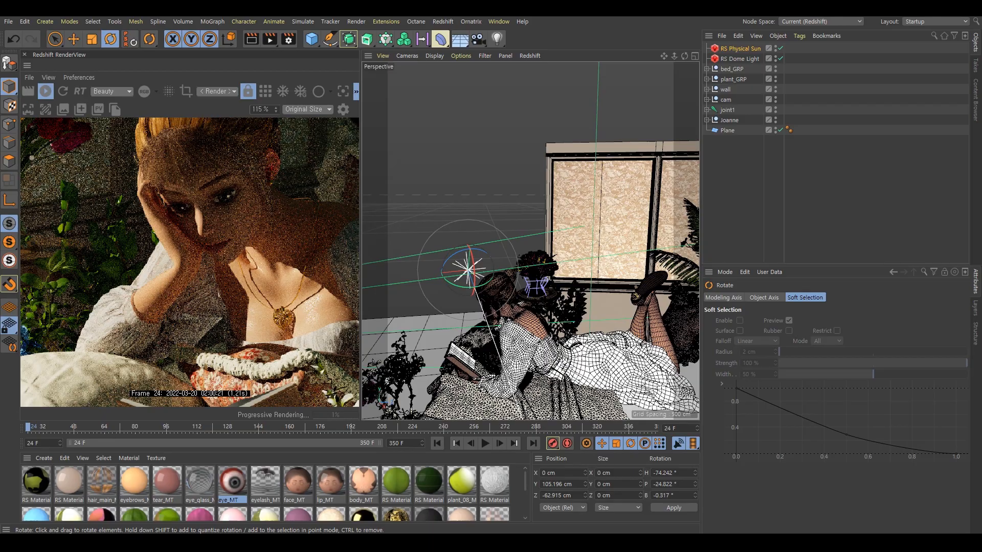
drag(468, 288, 462, 288)
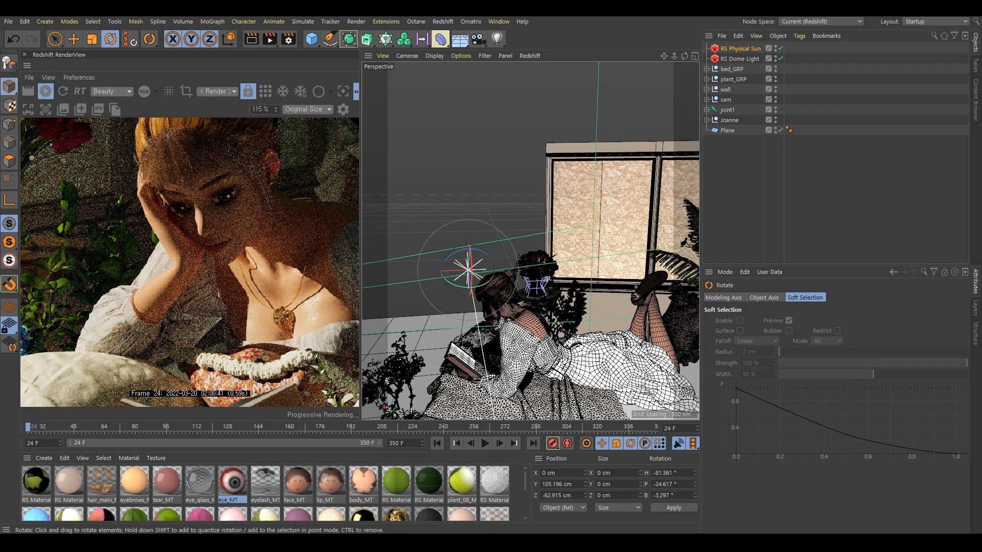
- Turn the physical sun to about H -122°, P -26° and B -93°
scroll(530, 276, down, 5)
drag(531, 287, 514, 285)
scroll(263, 249, down, 1)
scroll(128, 237, down, 5)
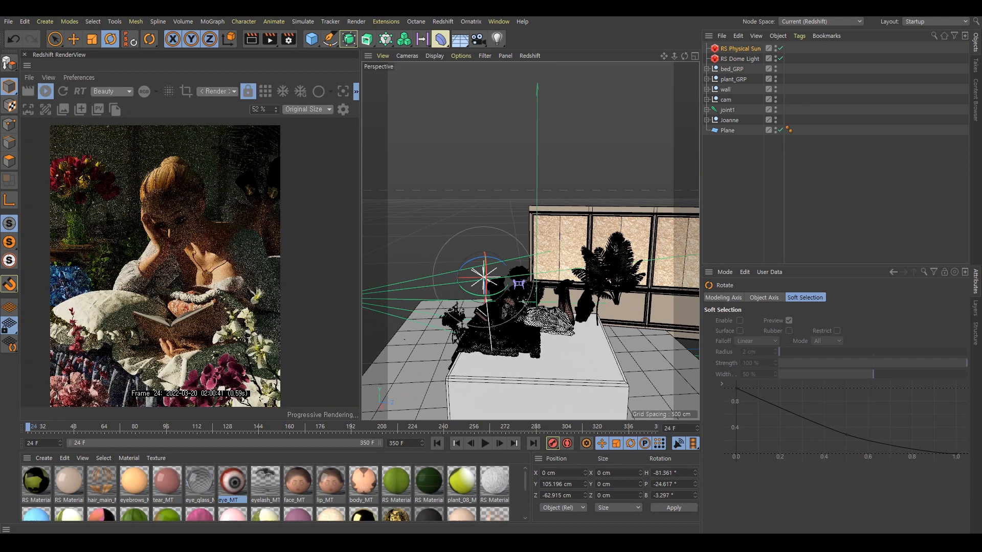
drag(179, 255, 205, 259)
drag(487, 287, 488, 293)
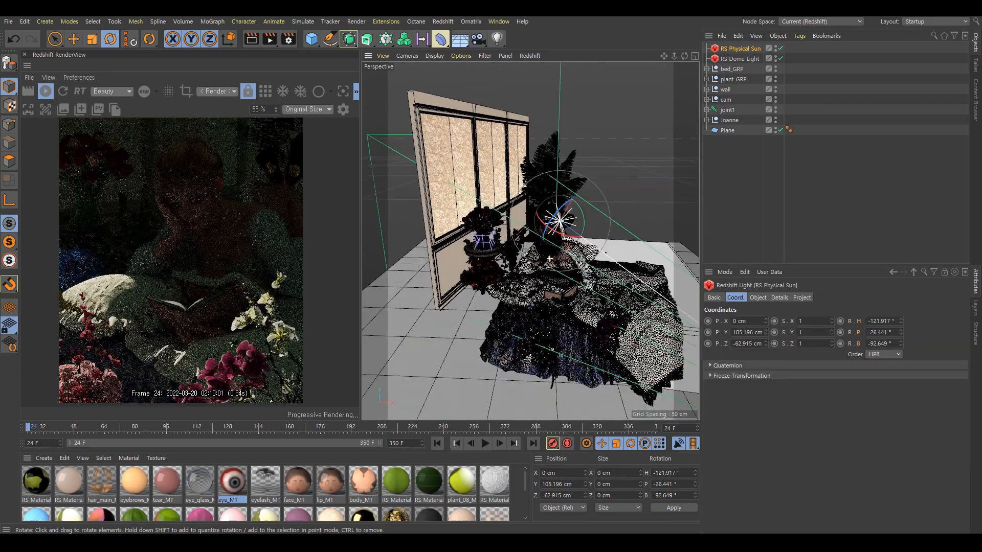
- Adjust the physical sun's rotation to about H -114°, P -28° and B -95° and check the render
drag(550, 260, 512, 271)
drag(520, 204, 529, 204)
drag(532, 255, 527, 243)
scroll(197, 266, down, 2)
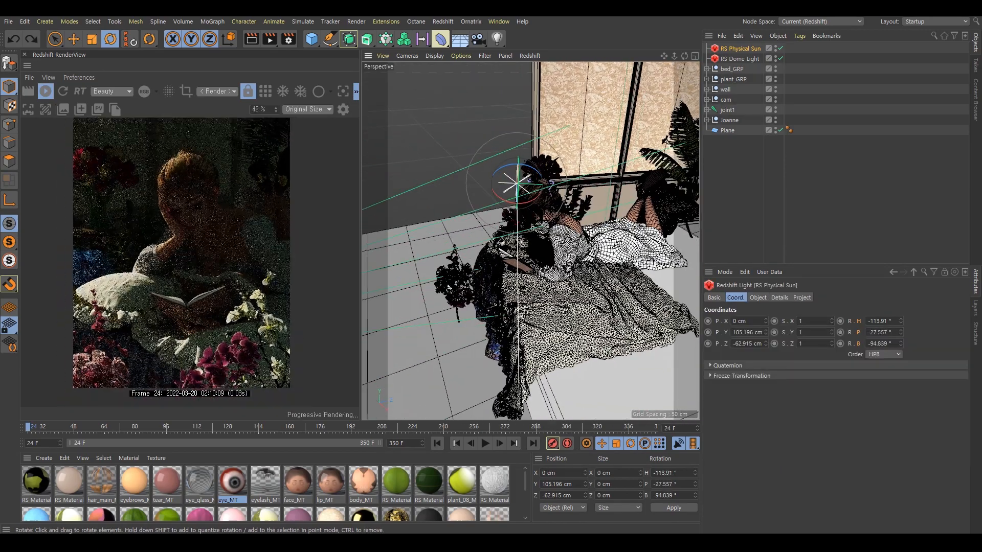
scroll(197, 266, up, 2)
mouse_move(543, 310)
mouse_down()
mouse_move(541, 297)
mouse_move(569, 322)
mouse_move(529, 305)
mouse_up()
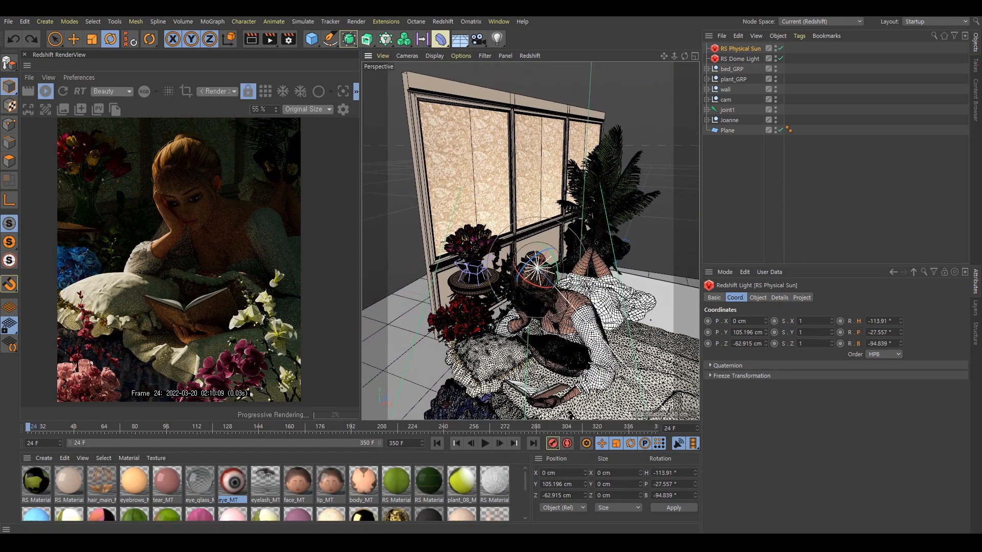
- Add a Redshift Area Light to the scene
click(802, 190)
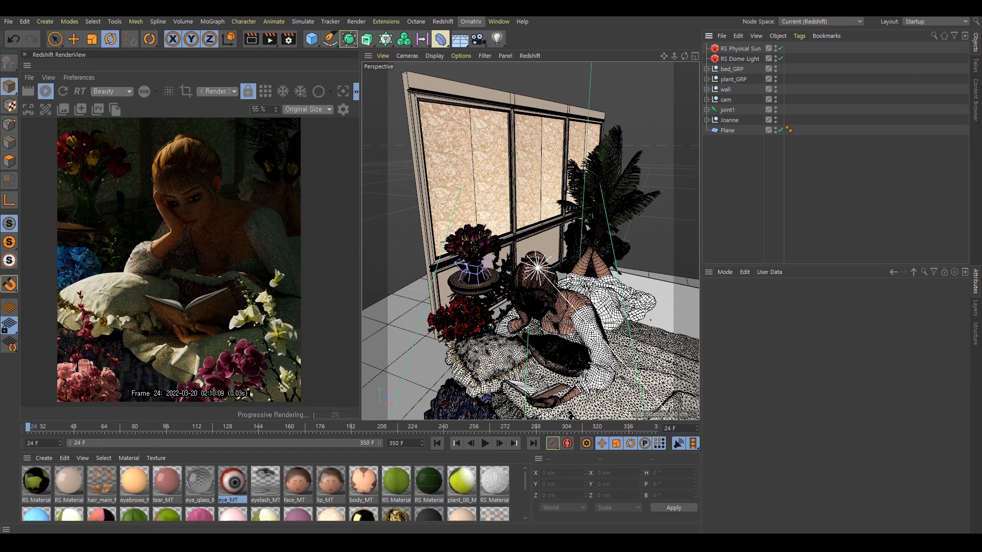
click(443, 22)
mouse_move(481, 49)
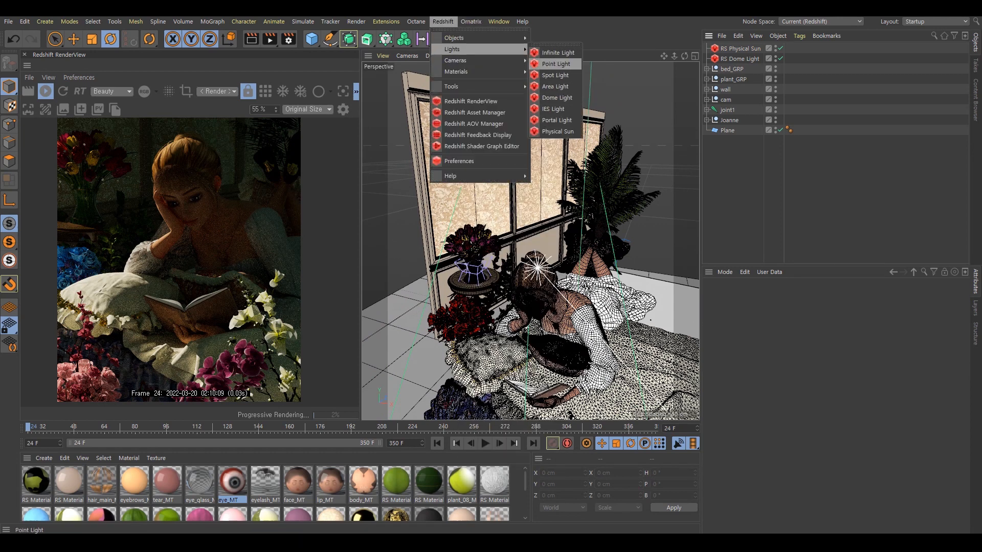
click(555, 87)
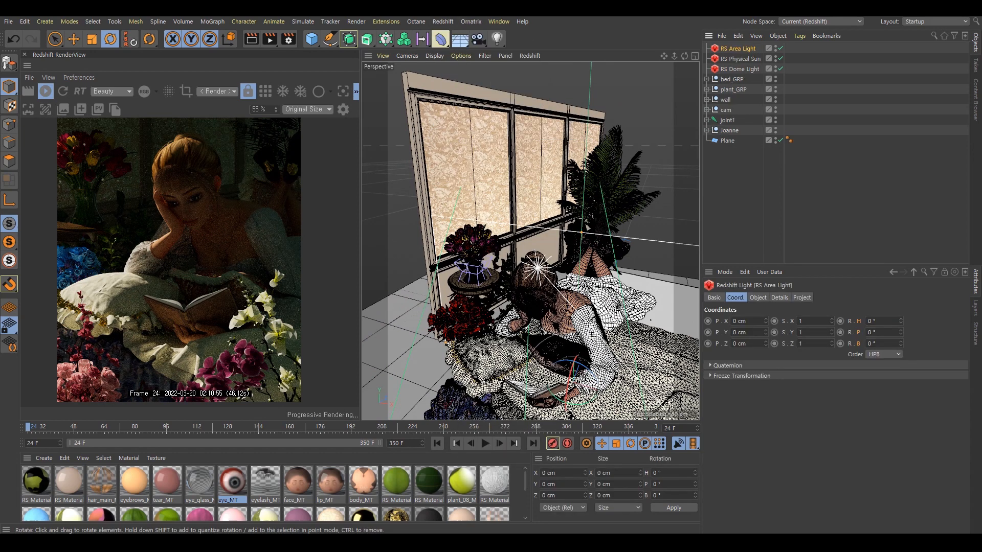
- Raise the area light to about Y 71 cm and move it toward the tulip vase
drag(530, 241, 527, 215)
click(73, 39)
drag(583, 276, 534, 348)
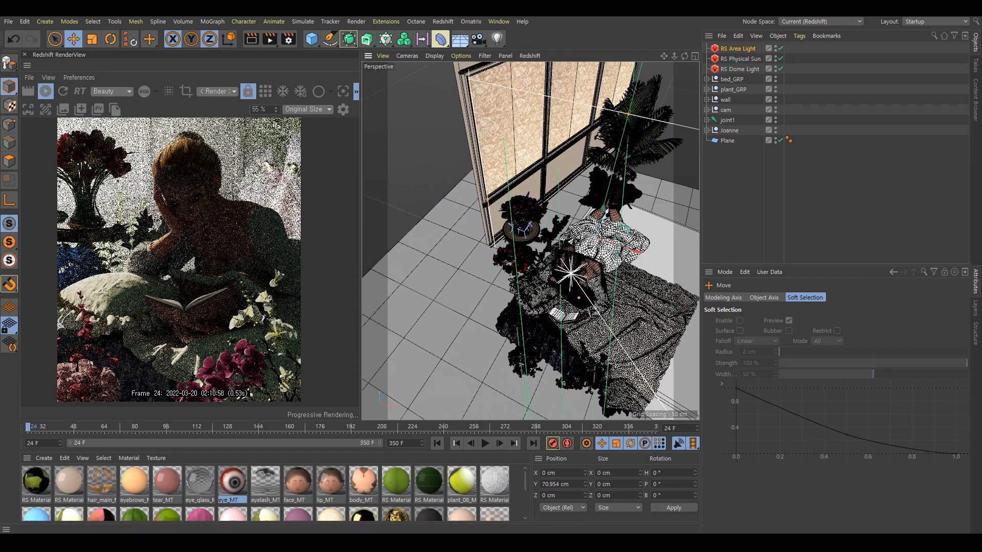
drag(607, 211, 578, 287)
drag(542, 307, 516, 260)
drag(656, 328, 502, 301)
drag(511, 286, 532, 302)
- Rotate the area light toward the girl to about H -92°, P -8° and B 5°
key(r)
drag(491, 301, 440, 286)
drag(572, 302, 521, 287)
scroll(526, 266, up, 6)
drag(471, 266, 454, 271)
drag(491, 276, 593, 256)
drag(517, 230, 514, 243)
drag(511, 277, 542, 286)
drag(534, 230, 583, 266)
- Move the area light to about X -53 cm, Y 74 cm and Z -31 cm, near the tulip vase
key(e)
drag(558, 245, 537, 240)
drag(491, 266, 593, 246)
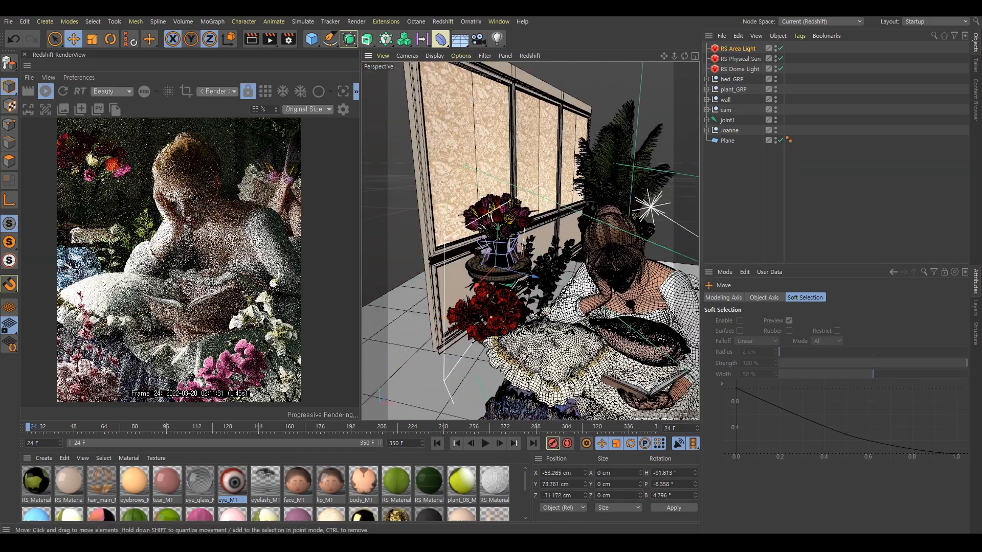
- Move the area light up and closer to the girl, to about X -28 cm, Y 93 cm and Z -28 cm
drag(553, 286, 537, 281)
drag(589, 258, 593, 260)
drag(543, 276, 522, 287)
drag(531, 235, 531, 217)
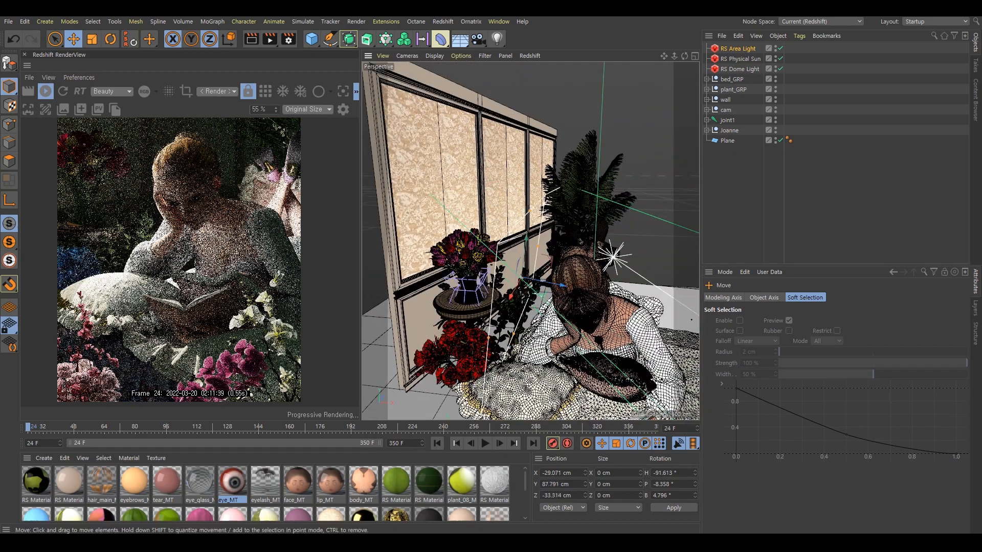
drag(491, 256, 532, 266)
drag(603, 230, 604, 220)
scroll(179, 256, down, 1)
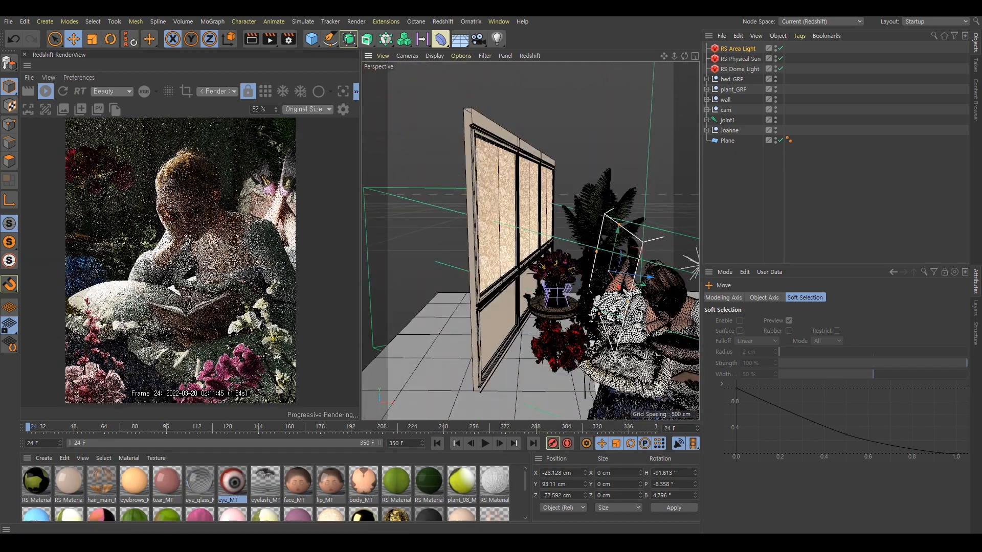
- Resize the area light's rectangle to about 75 by 52 cm and check its effect in the render
drag(179, 246, 182, 260)
click(737, 48)
drag(512, 266, 537, 269)
drag(589, 287, 542, 271)
scroll(169, 153, up, 4)
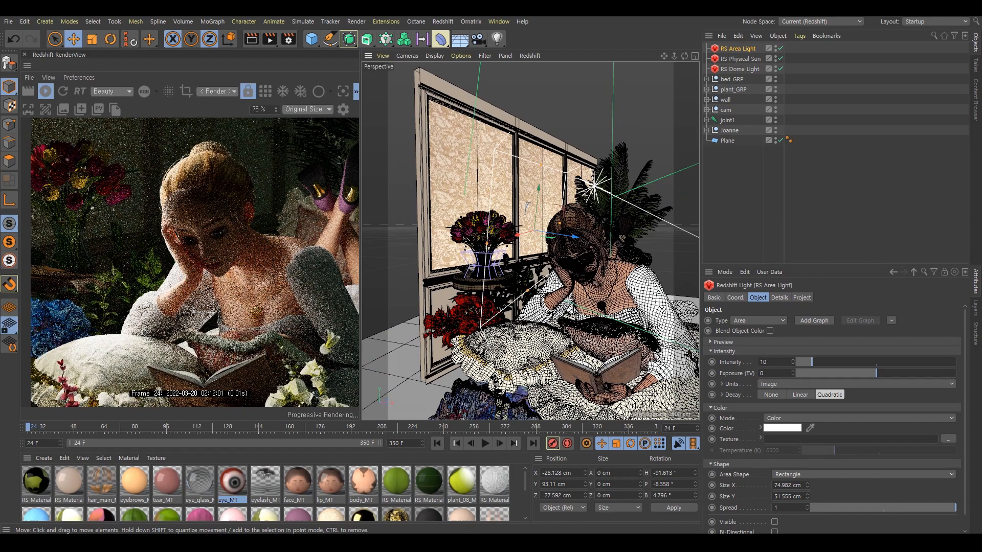
- Rotate the area light to about H -120°, P -10° and B 4°
drag(552, 255, 535, 309)
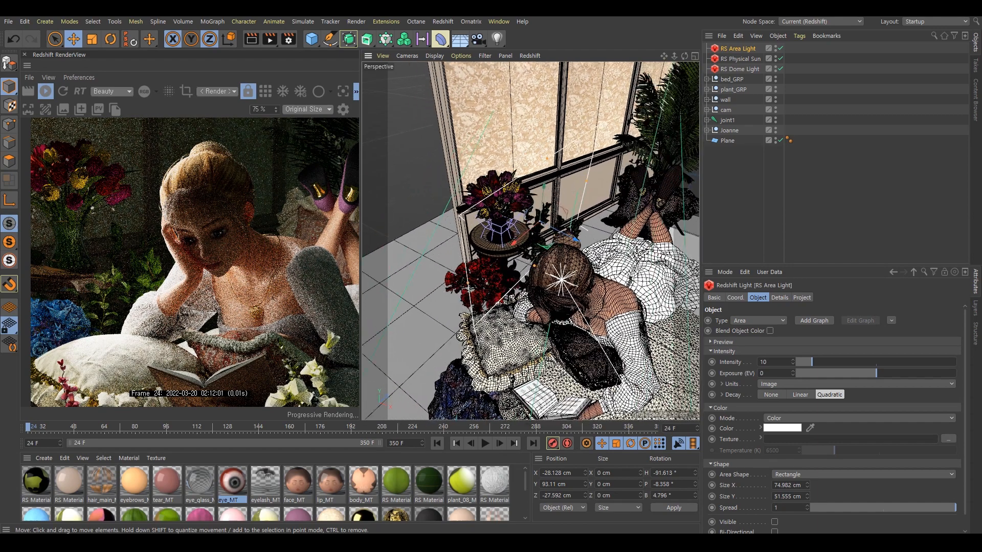
key(r)
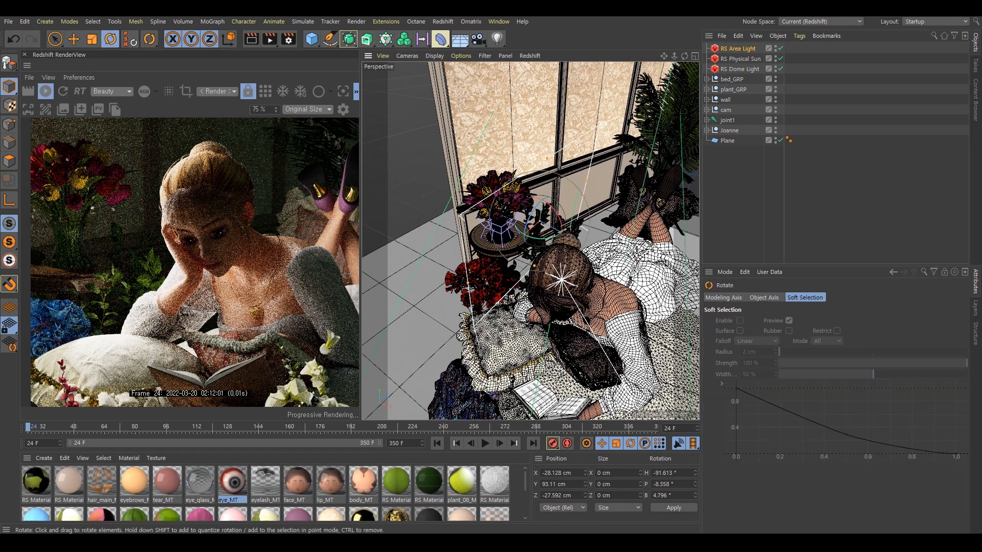
drag(547, 239, 553, 220)
drag(538, 287, 563, 271)
drag(492, 207, 583, 261)
- Move the area light to about X -18 cm, Y 93 cm and Z -22 cm and inspect the girl's hair up close
key(e)
drag(542, 230, 568, 276)
drag(550, 279, 553, 230)
scroll(205, 256, down, 4)
scroll(184, 256, up, 2)
scroll(174, 205, up, 3)
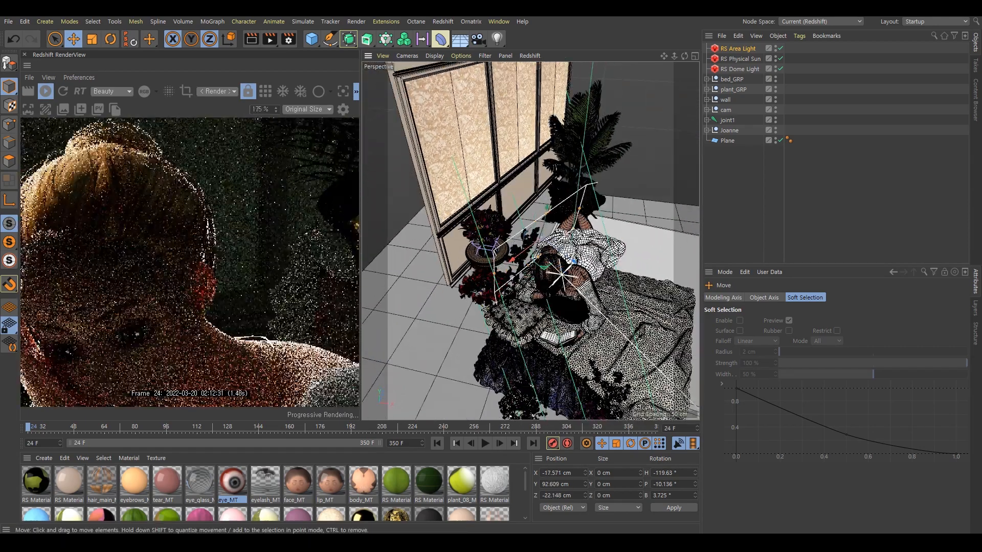
- Raise the area light to about Y 97 cm and check the wider render
scroll(174, 205, down, 3)
drag(205, 256, 180, 235)
alt+drag(552, 271, 507, 230)
drag(485, 195, 484, 187)
alt+drag(460, 240, 562, 259)
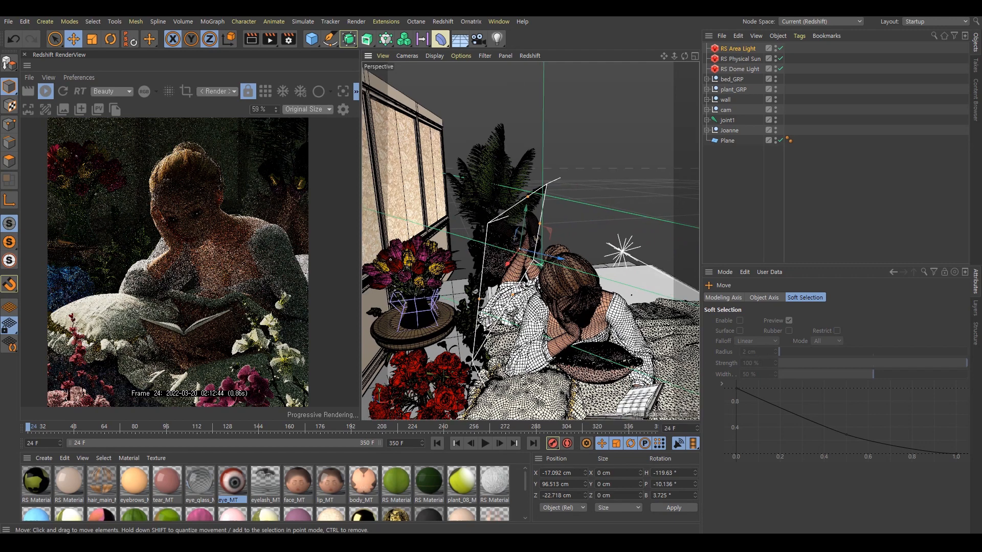
- Tint the area light pale yellow with hue 50°, saturation 28% and value 100%
click(738, 49)
click(782, 428)
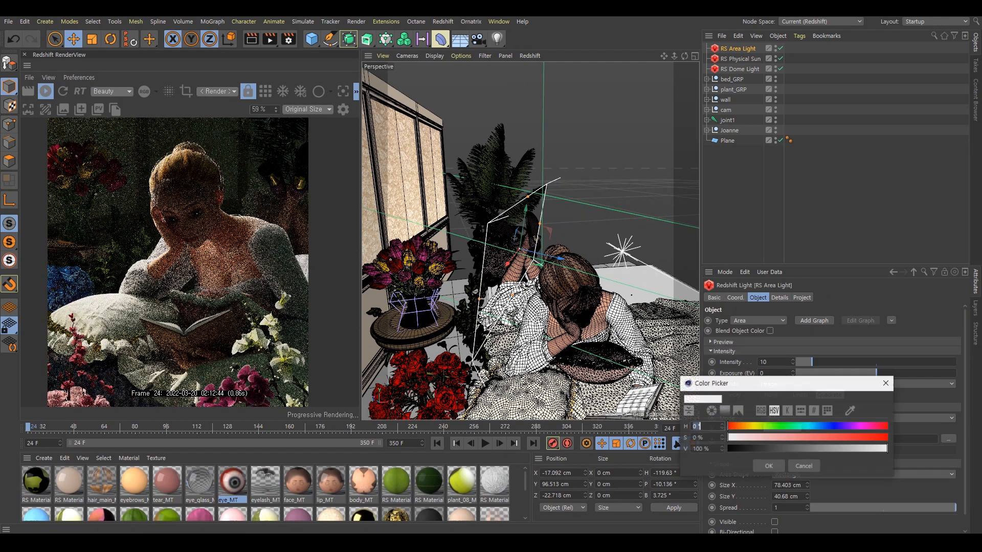
drag(747, 426, 753, 426)
click(766, 438)
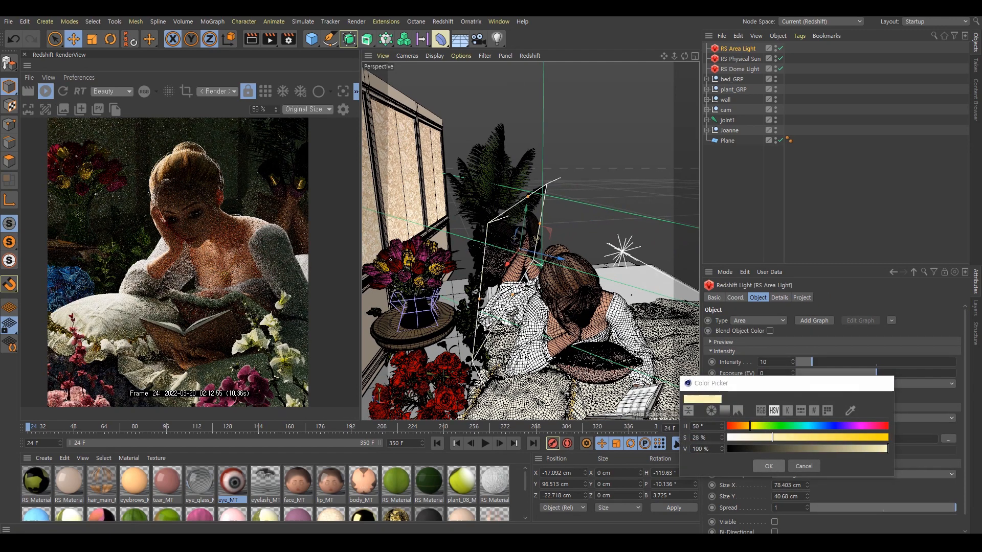
click(768, 467)
- Move the area light to about X -22 cm, Y 97 cm and Z -20 cm and check the render
alt+drag(511, 235, 538, 239)
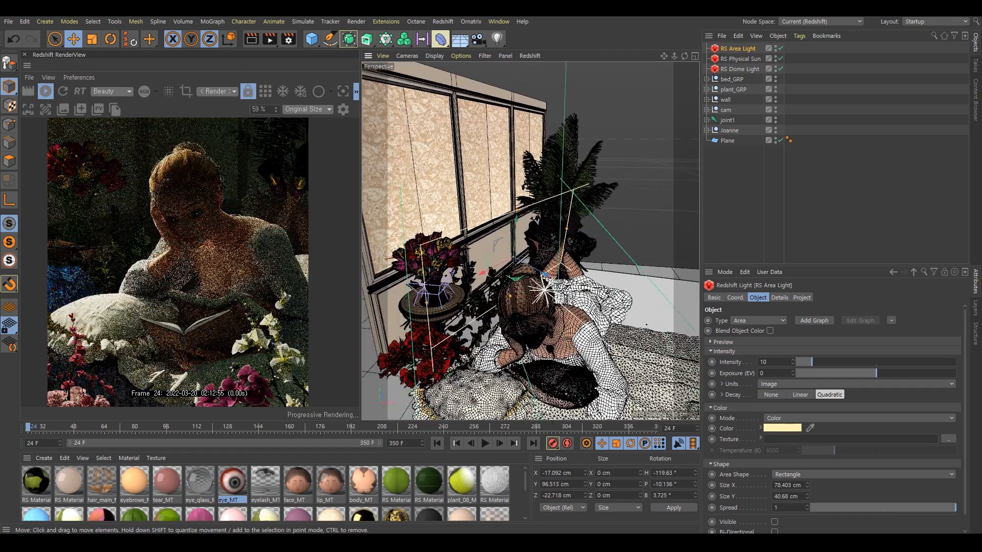
scroll(203, 320, down, 4)
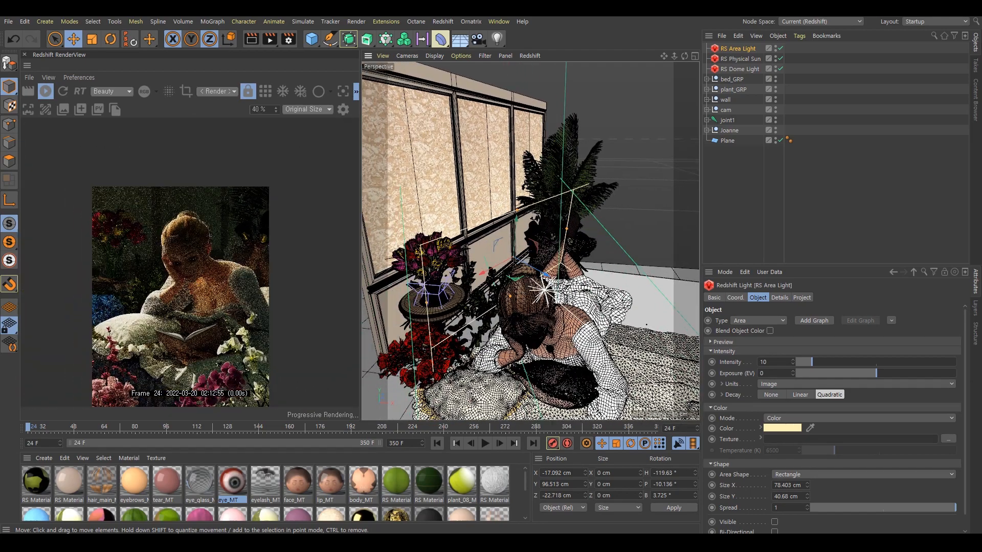
alt+drag(202, 320, 206, 256)
scroll(205, 255, up, 1)
alt+drag(537, 256, 534, 291)
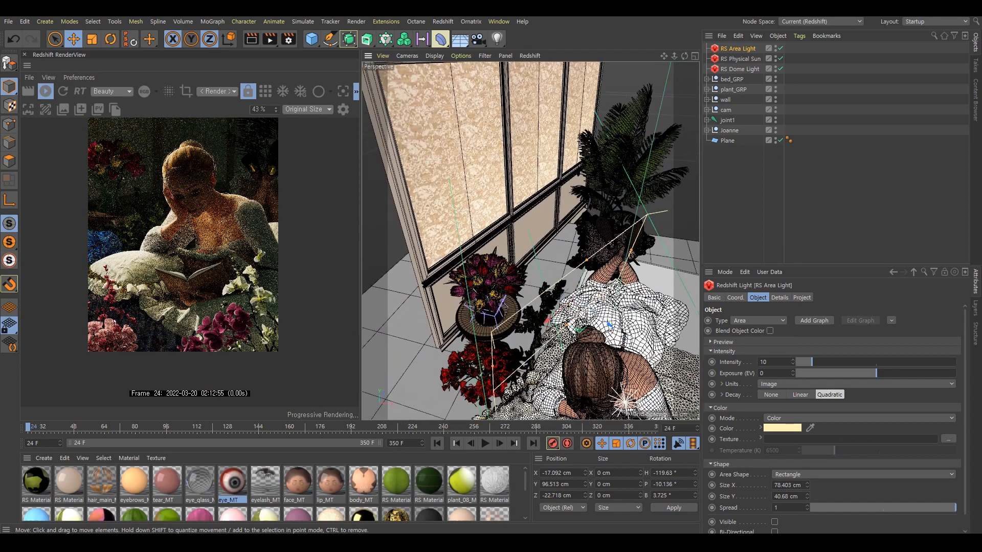
drag(608, 324, 548, 274)
scroll(256, 246, up, 2)
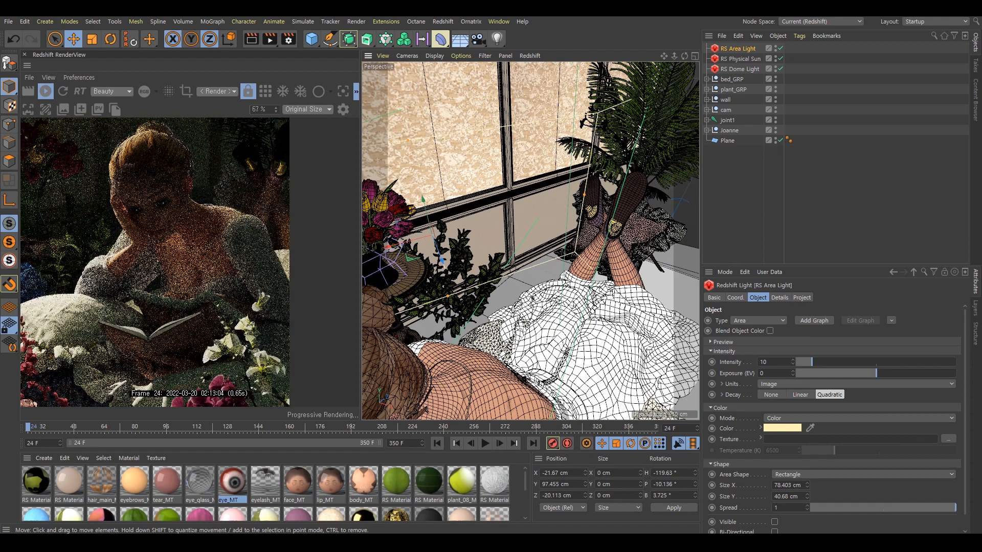
- Fine-tune the area light's placement and rotation around the girl from a wider view of the room
scroll(256, 245, down, 4)
scroll(530, 240, down, 8)
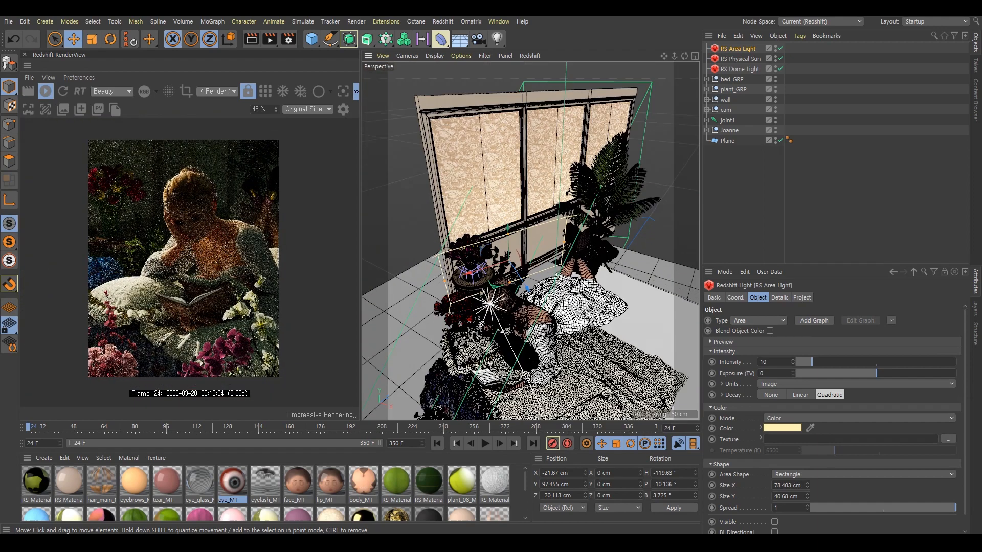
drag(569, 244, 597, 225)
drag(512, 256, 614, 214)
mouse_move(646, 249)
mouse_down()
mouse_move(607, 249)
mouse_move(576, 281)
mouse_move(568, 271)
mouse_move(590, 259)
mouse_up()
key(r)
mouse_move(588, 256)
mouse_down()
mouse_move(562, 246)
mouse_move(538, 255)
mouse_up()
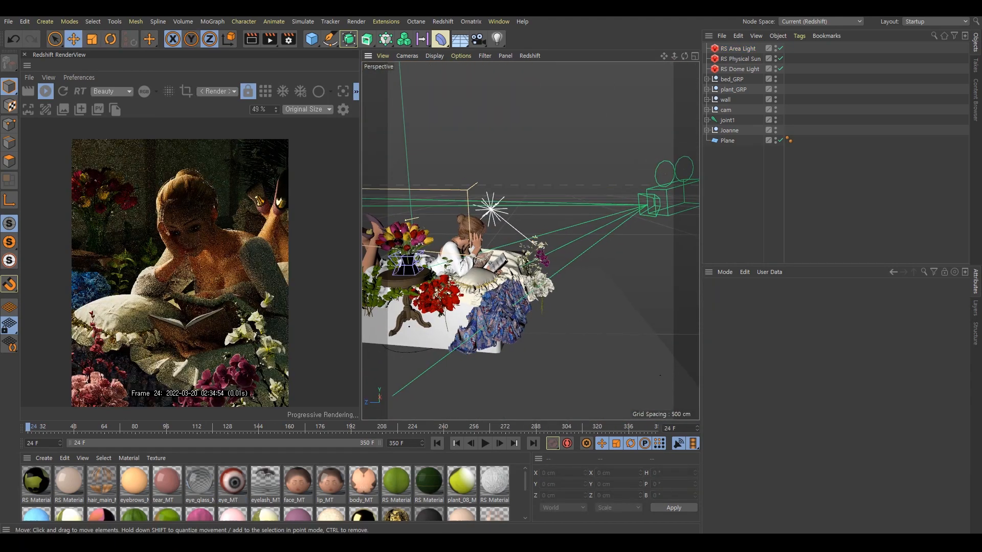
- Compare the scene through the render camera with the RenderView and examine the light on the girl, vase and book
middle_click(532, 250)
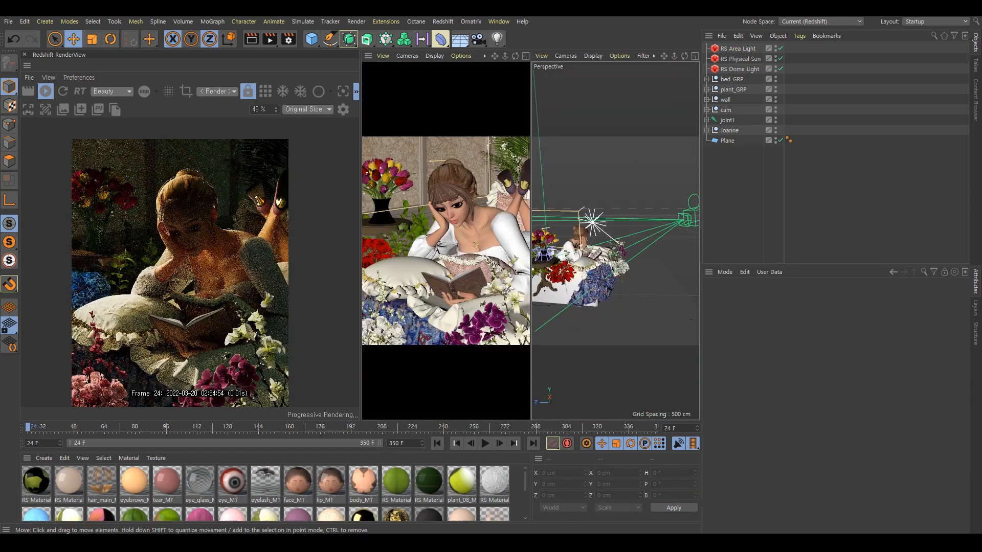
middle_click(450, 243)
scroll(188, 307, up, 1)
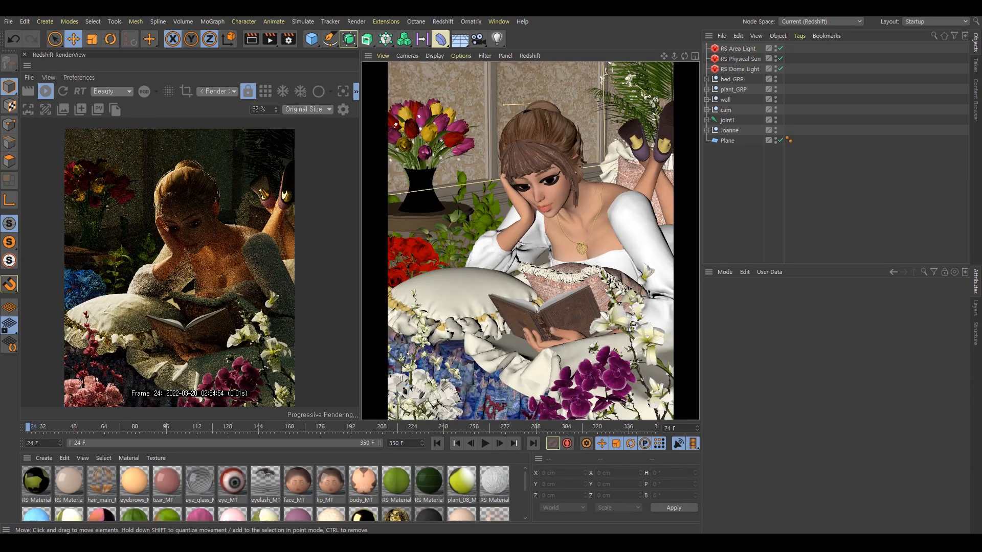
scroll(248, 284, down, 2)
scroll(256, 284, up, 4)
scroll(169, 197, down, 2)
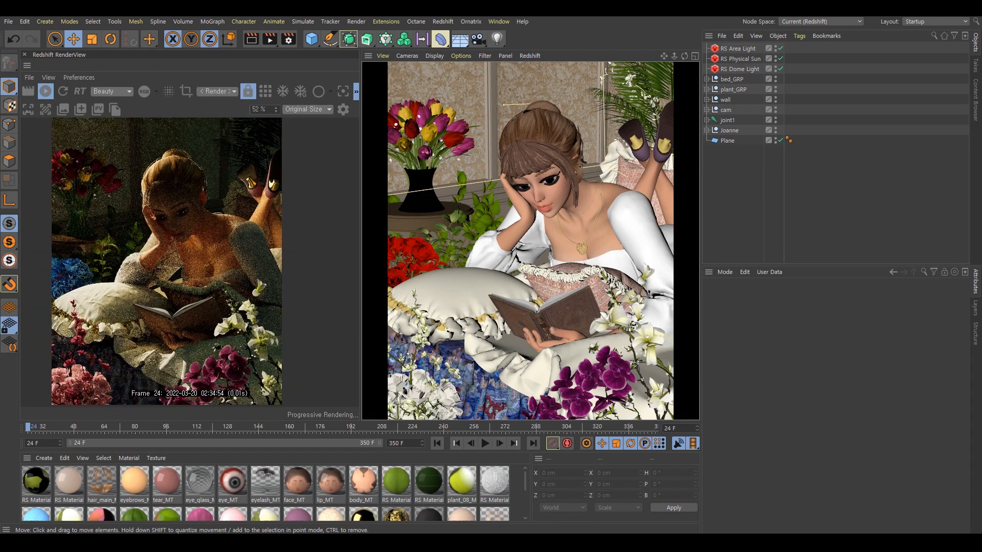
scroll(169, 197, up, 1)
scroll(169, 197, down, 1)
scroll(166, 353, down, 1)
scroll(128, 218, up, 1)
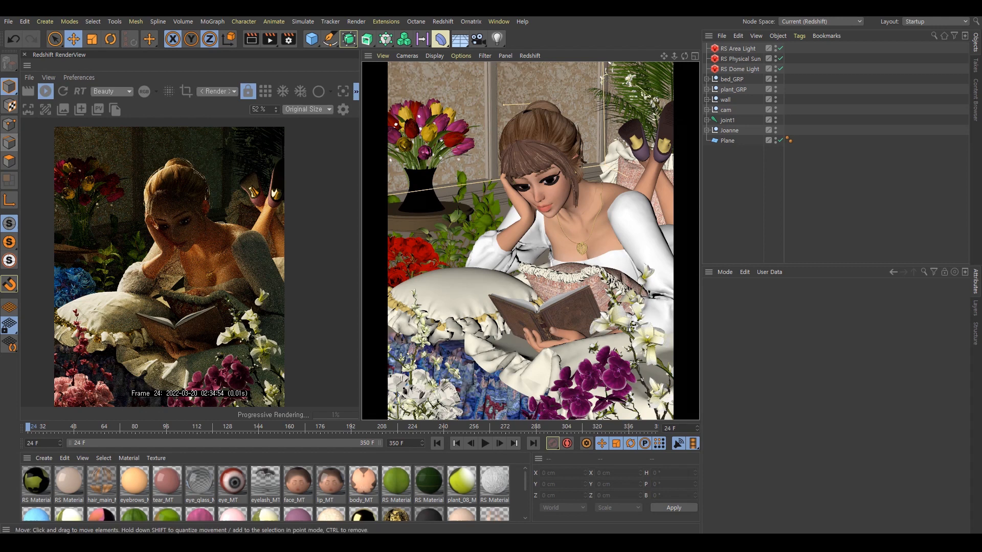
- Add a second Redshift Area Light to the scene
click(499, 22)
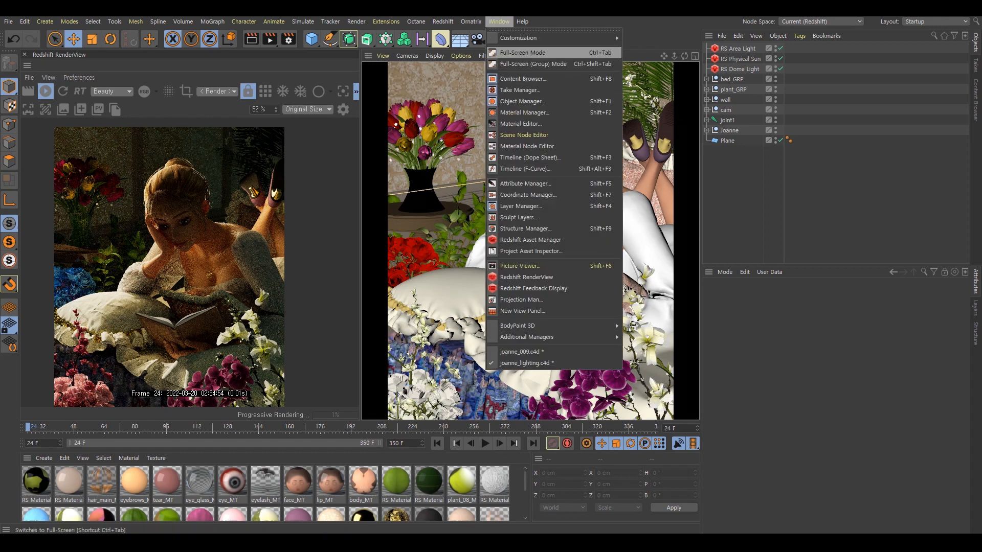
mouse_move(443, 21)
mouse_move(452, 49)
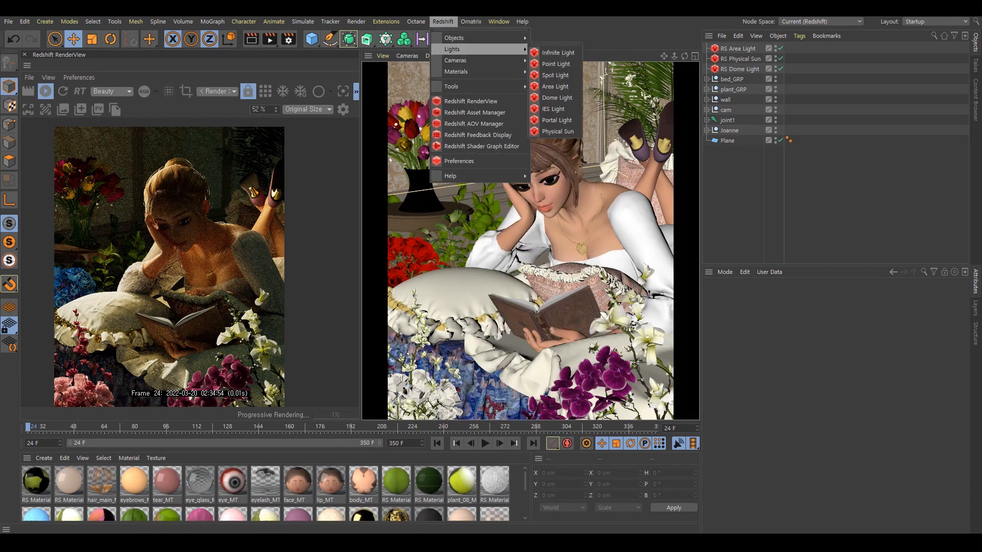
click(553, 109)
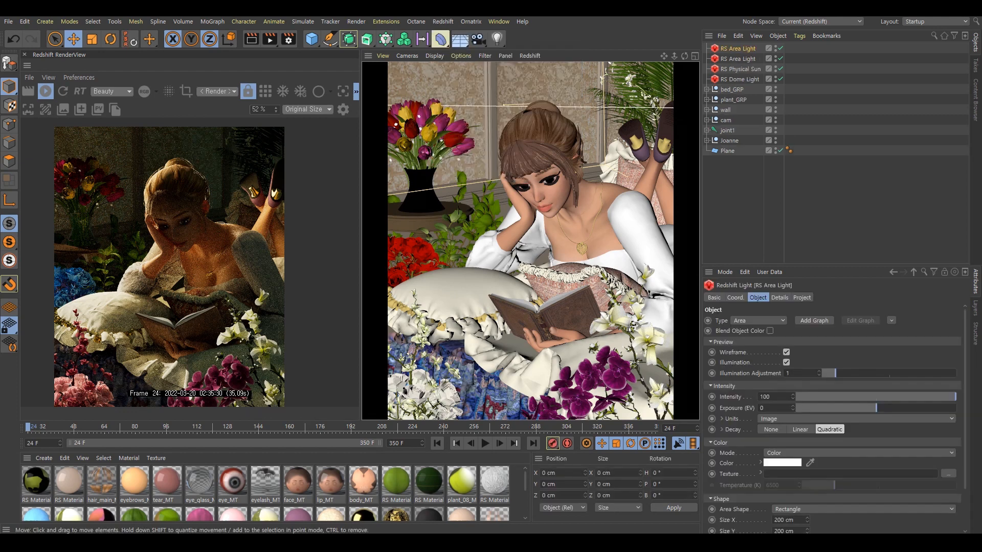
- Move the second area light to about Z -137 cm, in front of the bed, and set its intensity to 10
middle_click(553, 110)
drag(692, 320, 634, 312)
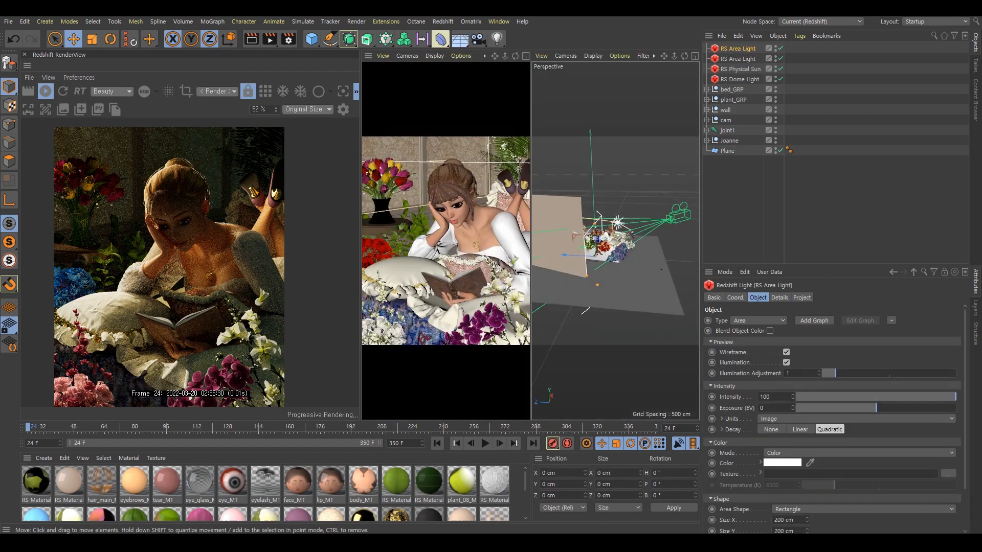
middle_click(614, 287)
drag(475, 251, 532, 263)
drag(594, 312, 602, 301)
click(773, 397)
key(BackSpace)
key(Return)
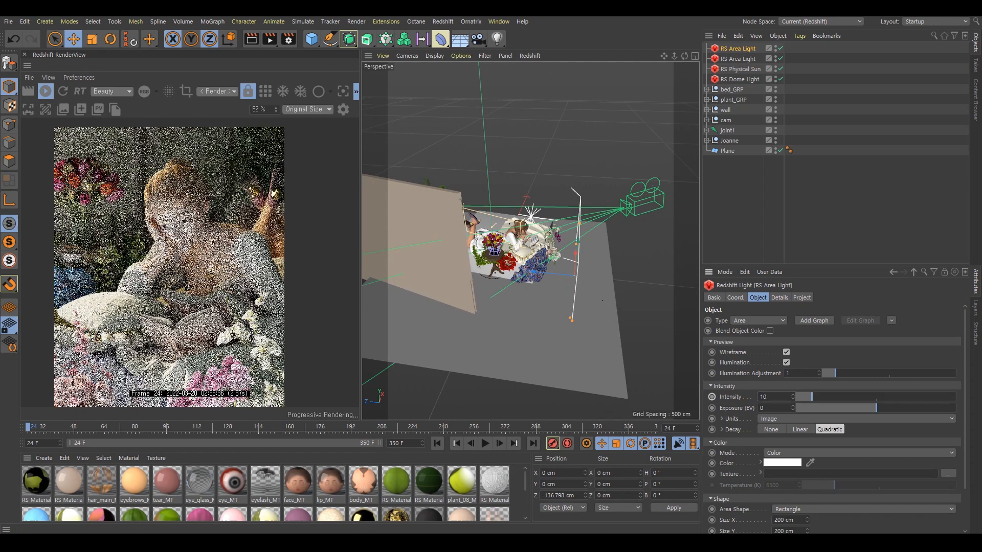
- Resize the second area light's rectangle to about 40 by 44 cm and bring it beside the flower vase
drag(534, 296, 594, 261)
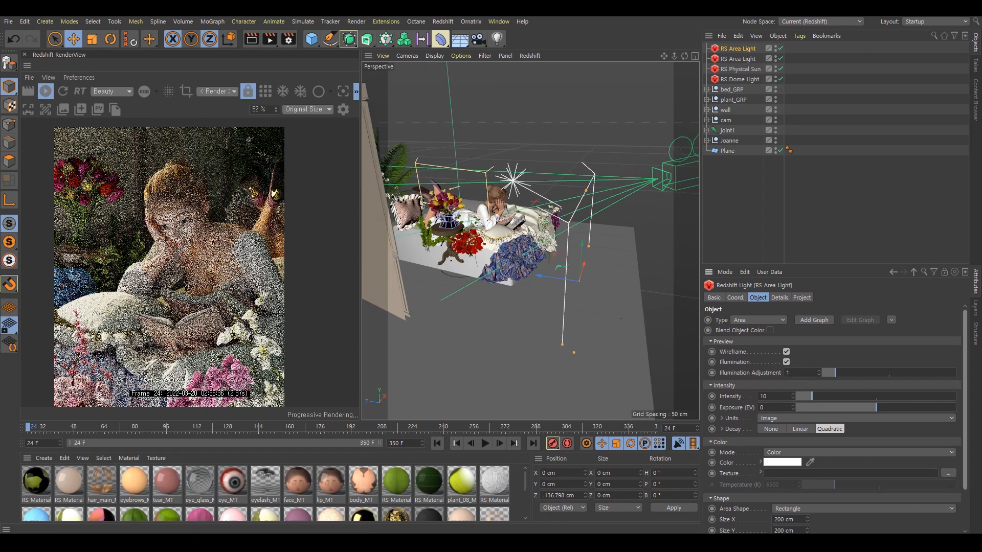
drag(966, 420, 965, 461)
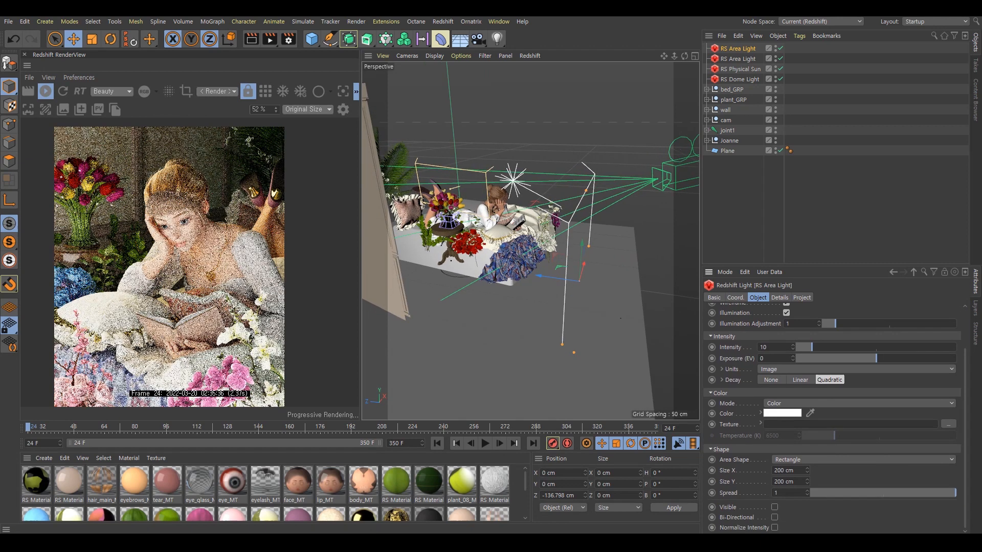
drag(542, 266, 502, 285)
drag(600, 292, 610, 179)
drag(659, 203, 630, 216)
drag(618, 98, 611, 179)
drag(512, 256, 543, 266)
drag(493, 256, 548, 207)
- Rotate the second area light to about H 13°, P -26°, B 4° and place it at about X -58, Y 143, Z -85 cm
key(r)
drag(541, 240, 549, 207)
drag(511, 287, 611, 197)
drag(558, 225, 530, 241)
key(e)
scroll(198, 265, down, 1)
click(738, 49)
scroll(834, 409, down, 2)
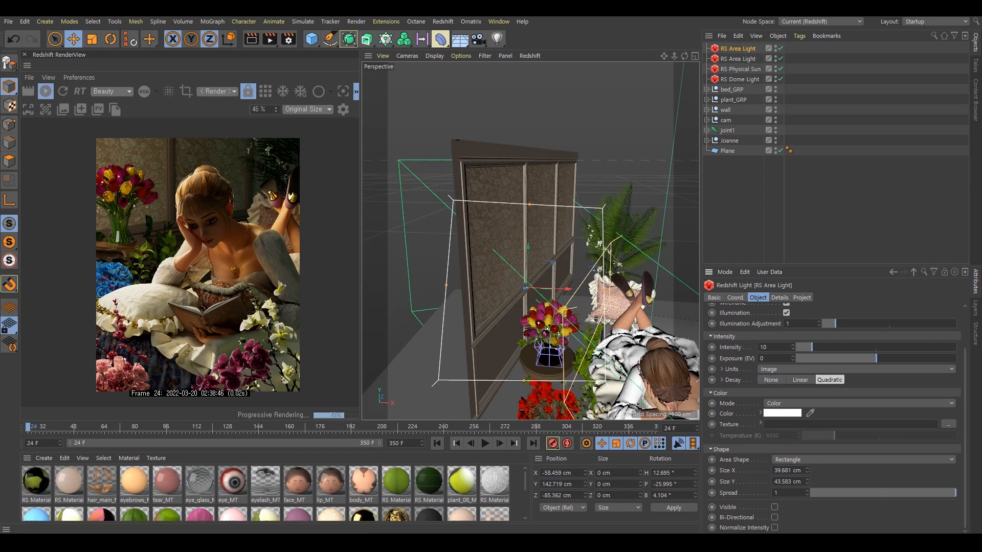
- Narrow the second area light's spread to about 0.08 and check the beam on the wall and flowers
drag(954, 493, 844, 493)
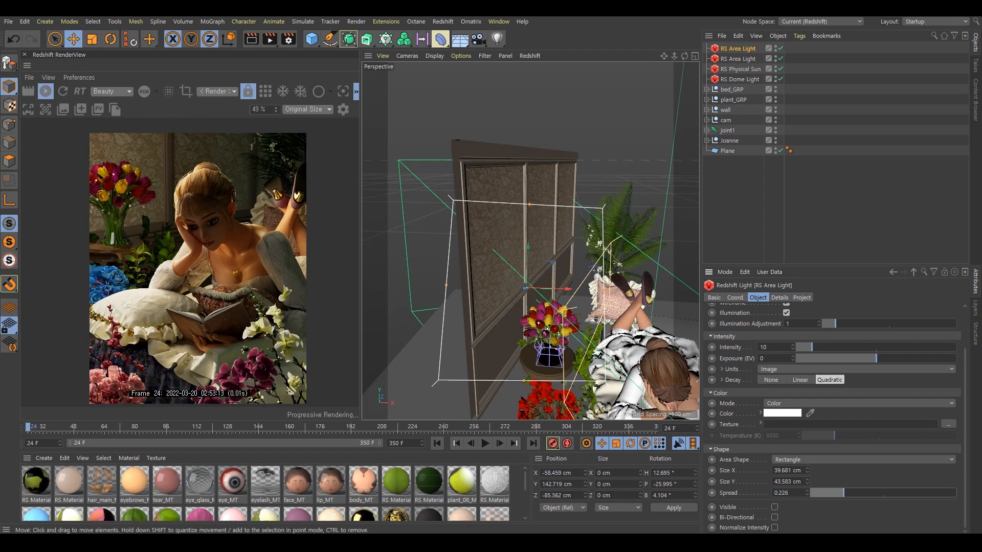
scroll(197, 262, up, 3)
scroll(197, 262, up, 2)
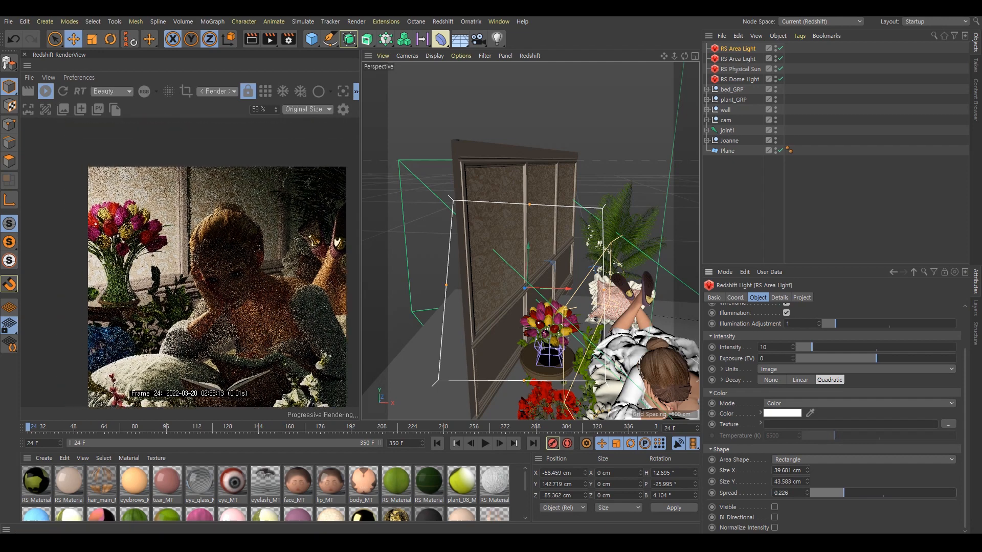
drag(844, 493, 826, 493)
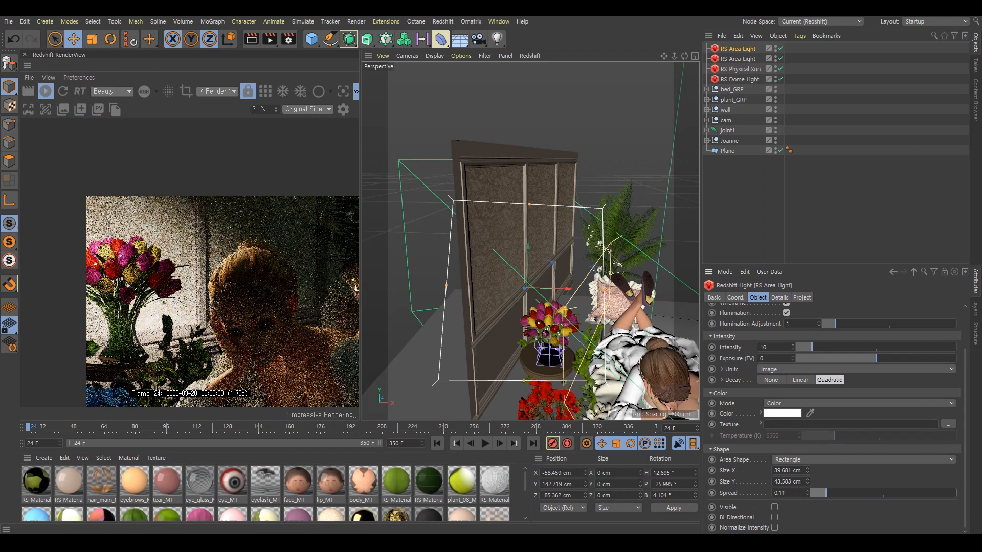
scroll(219, 301, up, 1)
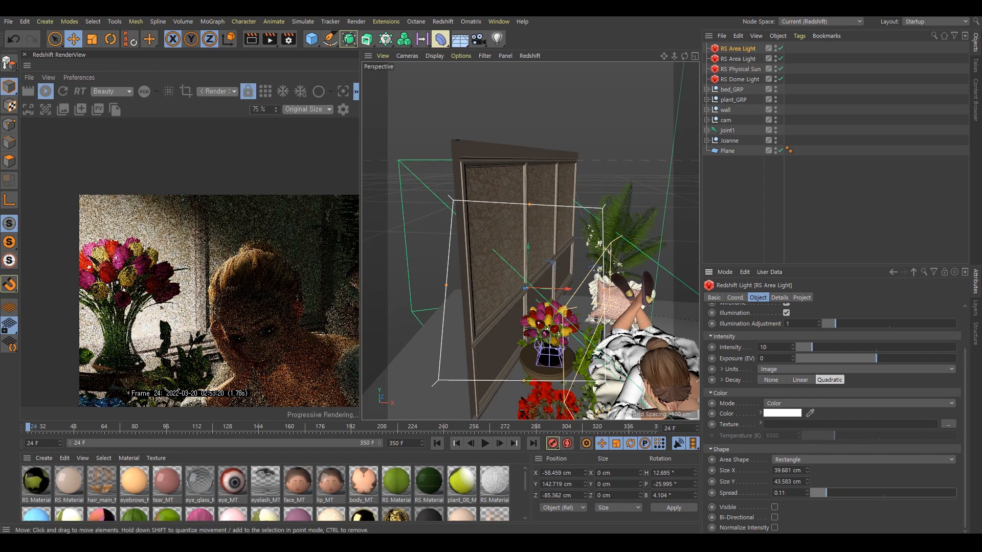
drag(826, 493, 822, 493)
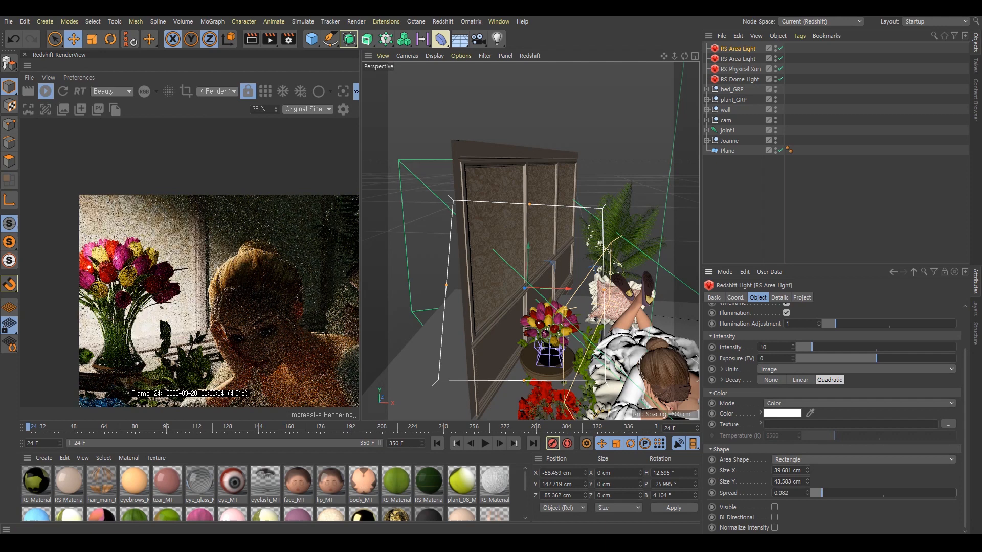
scroll(219, 301, up, 4)
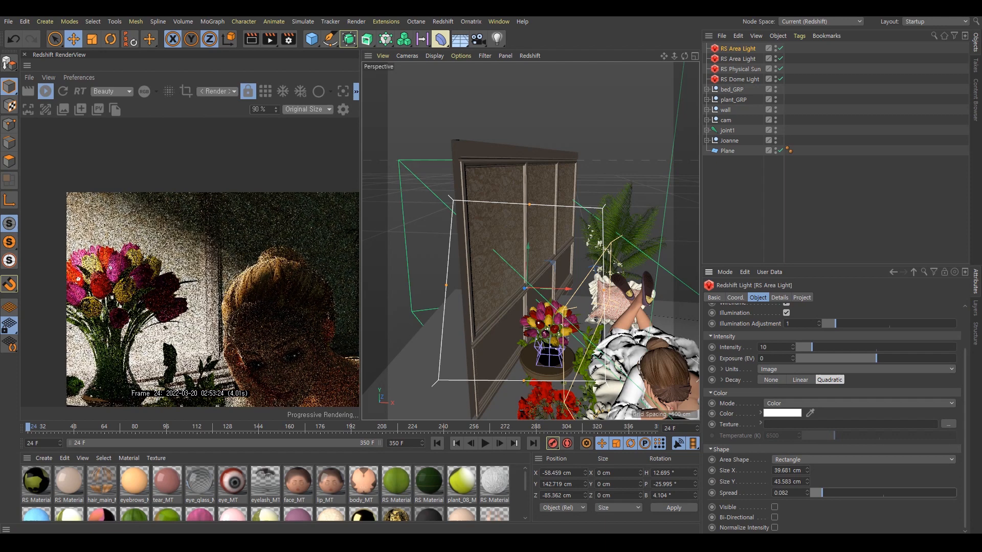
- Examine the light on the back wall, tulips and girl in the render, up close and in the wider frame
drag(219, 301, 236, 301)
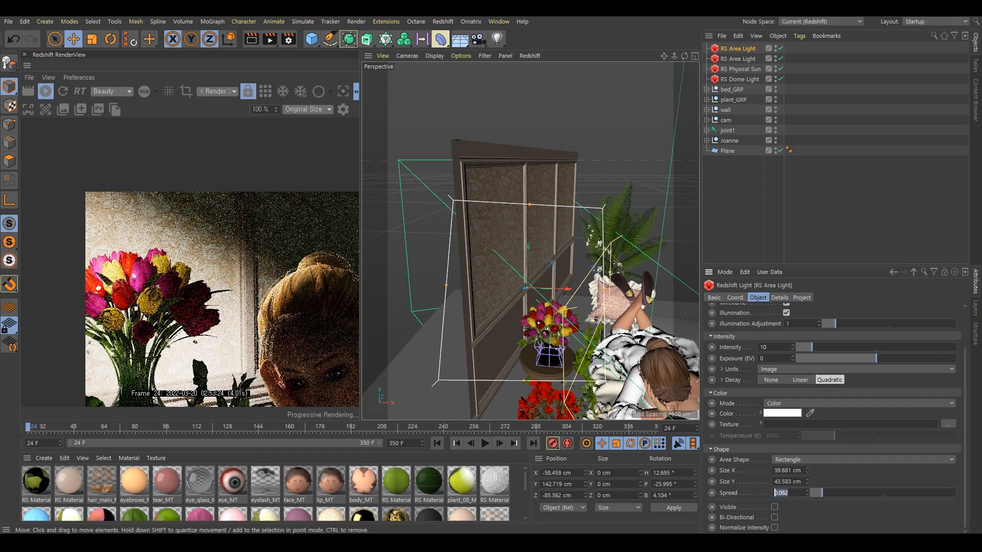
drag(212, 305, 202, 250)
scroll(202, 251, down, 1)
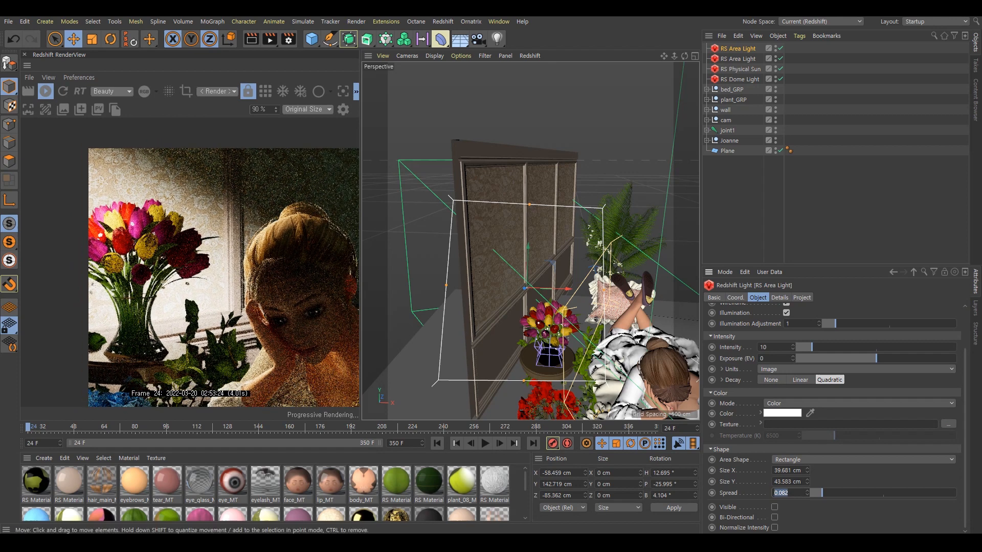
drag(516, 256, 488, 243)
scroll(259, 263, down, 1)
drag(268, 295, 224, 263)
scroll(228, 235, down, 1)
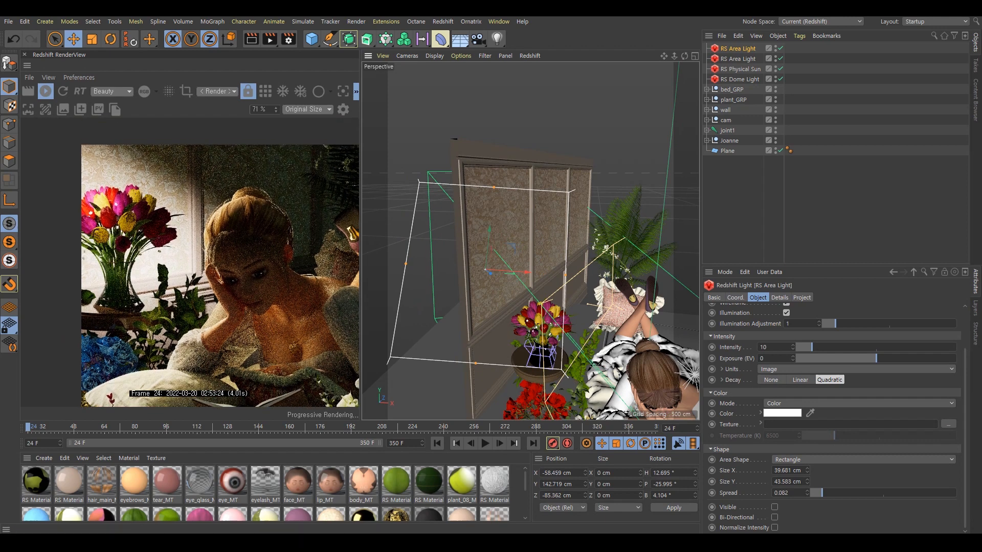
scroll(258, 258, down, 1)
drag(259, 258, 223, 211)
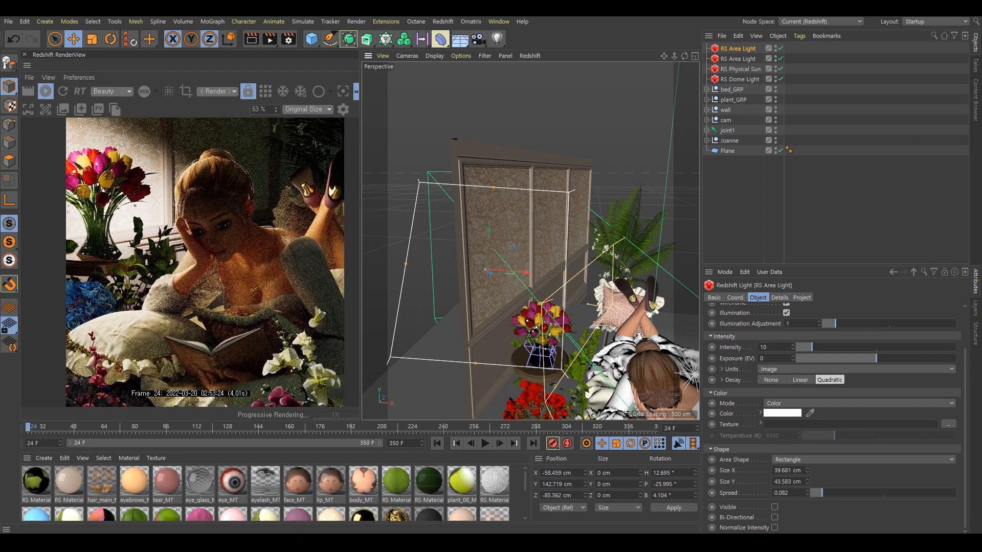
- Tint the second area light pale yellow with hue about 51° and value 100%
click(786, 412)
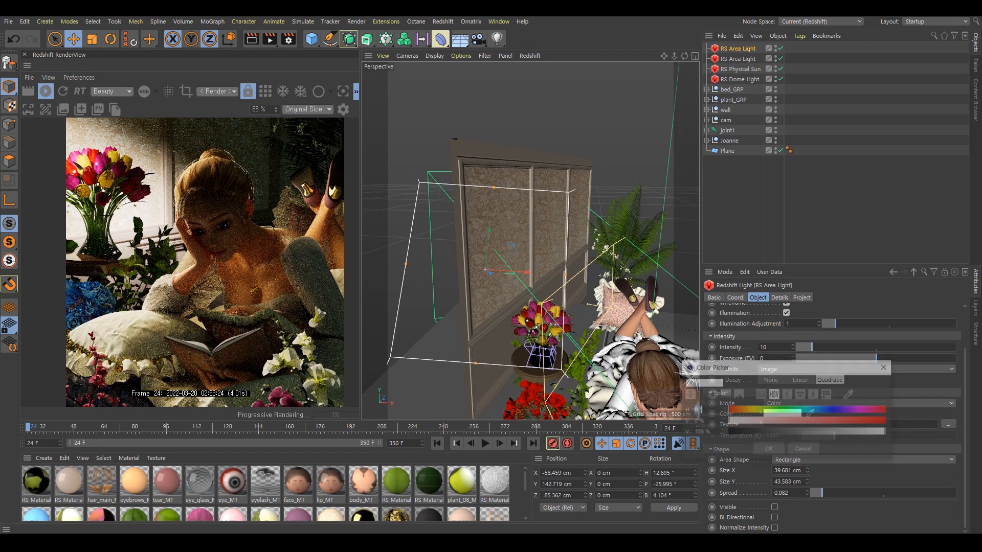
drag(746, 410, 750, 410)
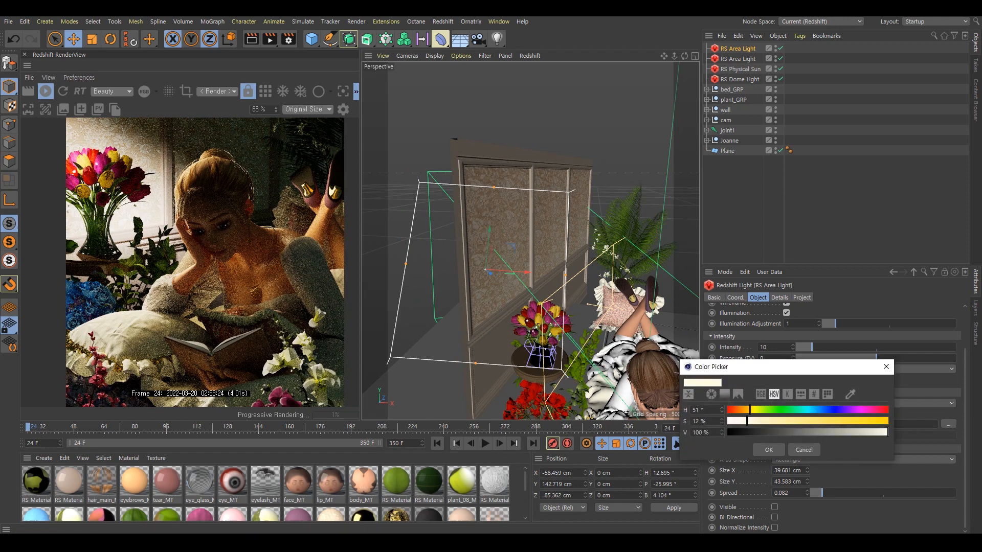
click(769, 450)
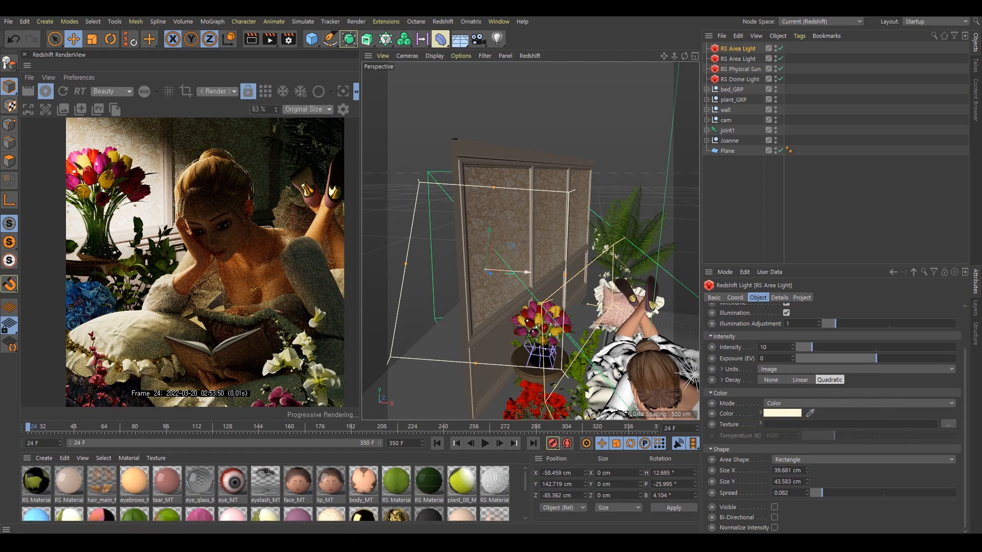
- Lower the second area light's intensity to 5, then try 2, and compare the brightness in the render
mouse_move(512, 271)
mouse_down()
mouse_move(483, 277)
mouse_move(514, 279)
mouse_up()
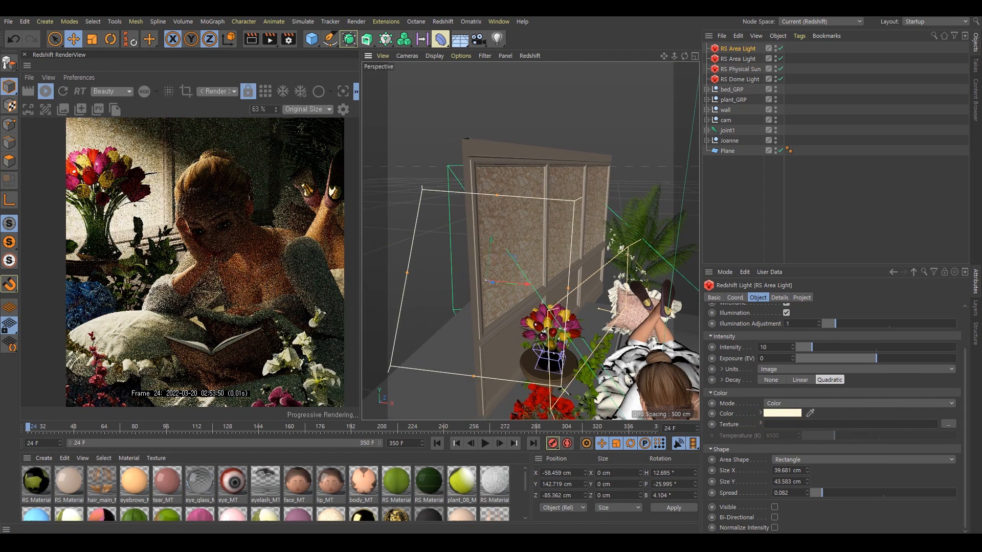
click(766, 347)
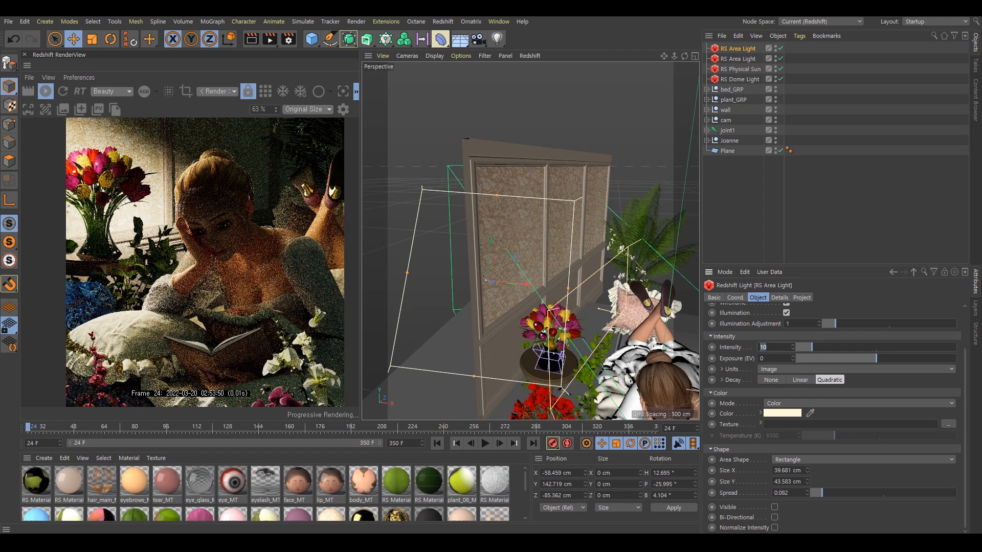
text(5)
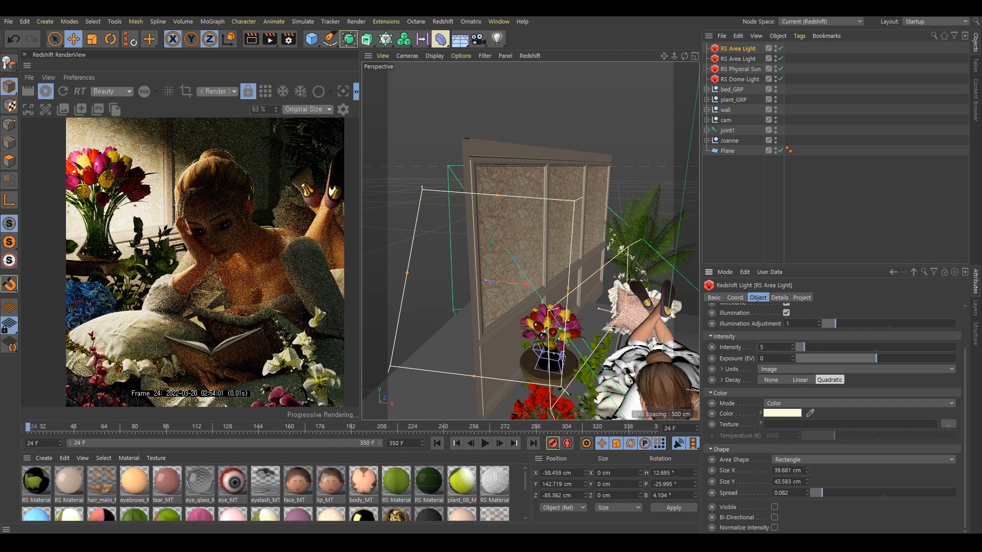
key(Return)
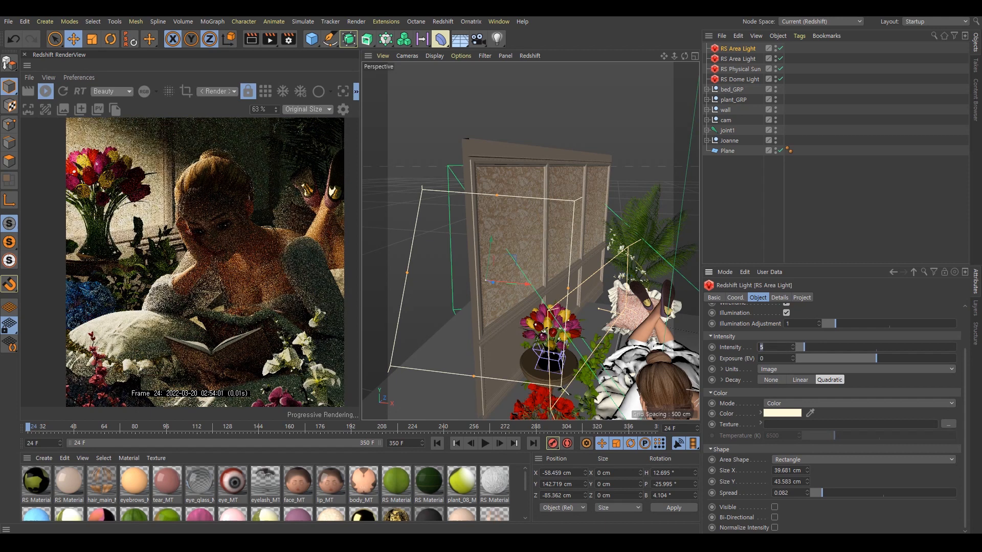
key(Return)
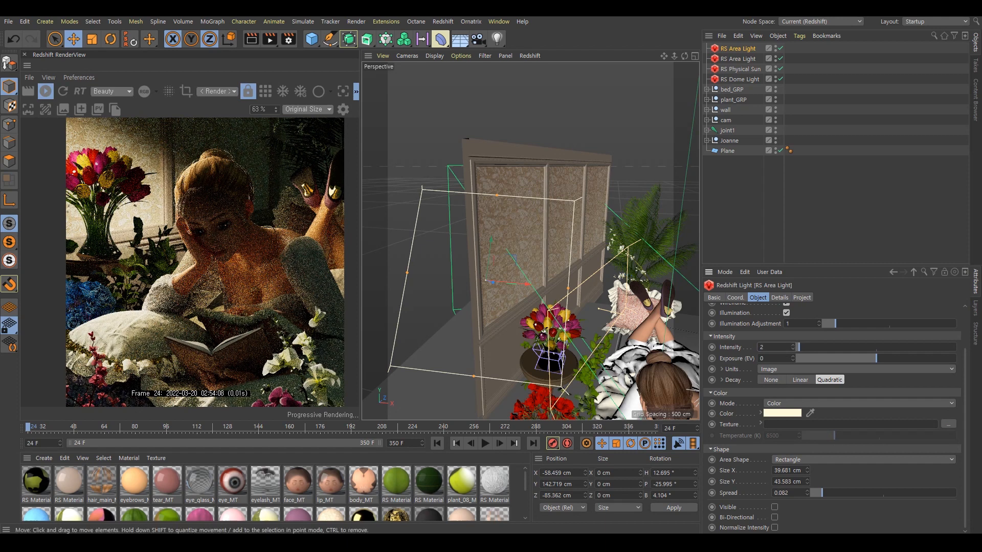
- Enlarge the second area light to about 62 × 67 cm, raise it to about X -51, Y 158, Z -76 cm, and set intensity 5
drag(491, 238, 495, 204)
drag(574, 250, 582, 251)
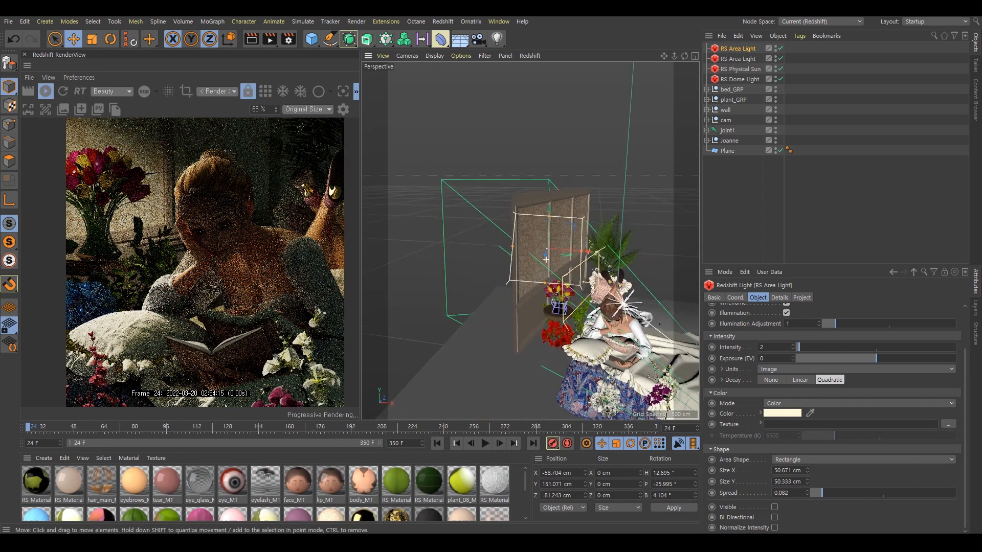
drag(576, 238, 600, 223)
scroll(568, 246, up, 5)
drag(535, 165, 537, 149)
drag(462, 214, 458, 213)
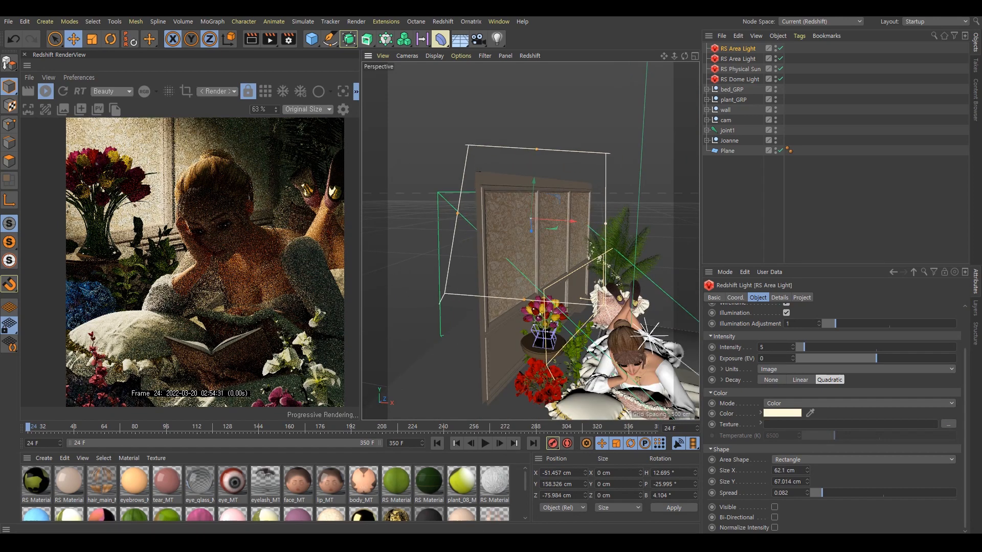
- Restart the progressive rendering and examine the light on the wall, flowers and girl, up close and in the full frame
scroll(142, 205, down, 2)
drag(142, 206, 125, 196)
scroll(175, 259, up, 3)
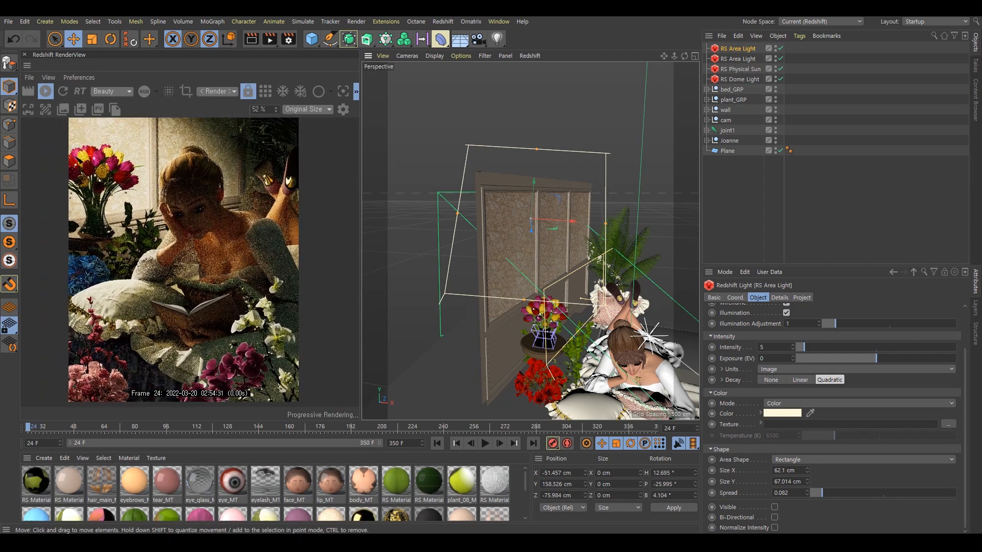
scroll(175, 259, down, 3)
scroll(175, 259, up, 2)
drag(175, 258, 182, 267)
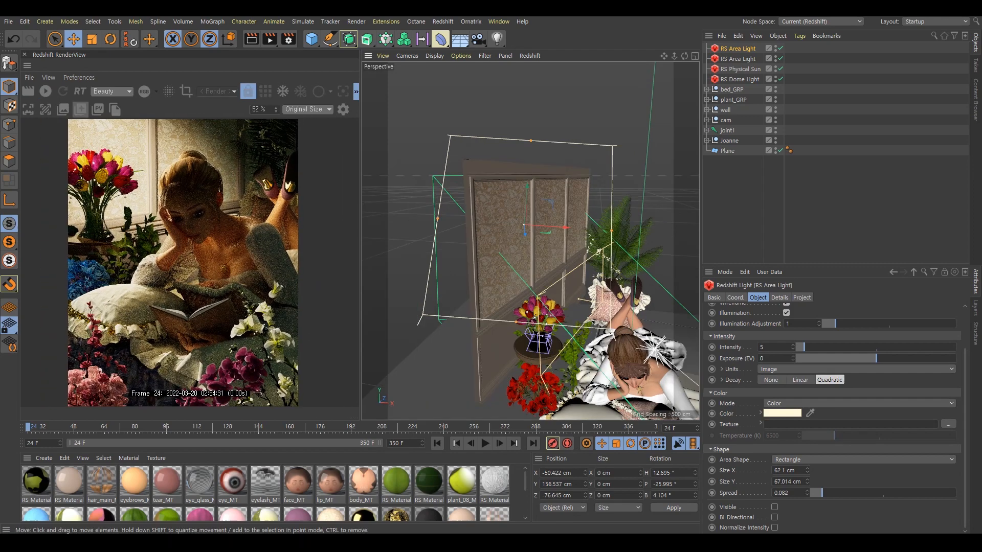
click(46, 91)
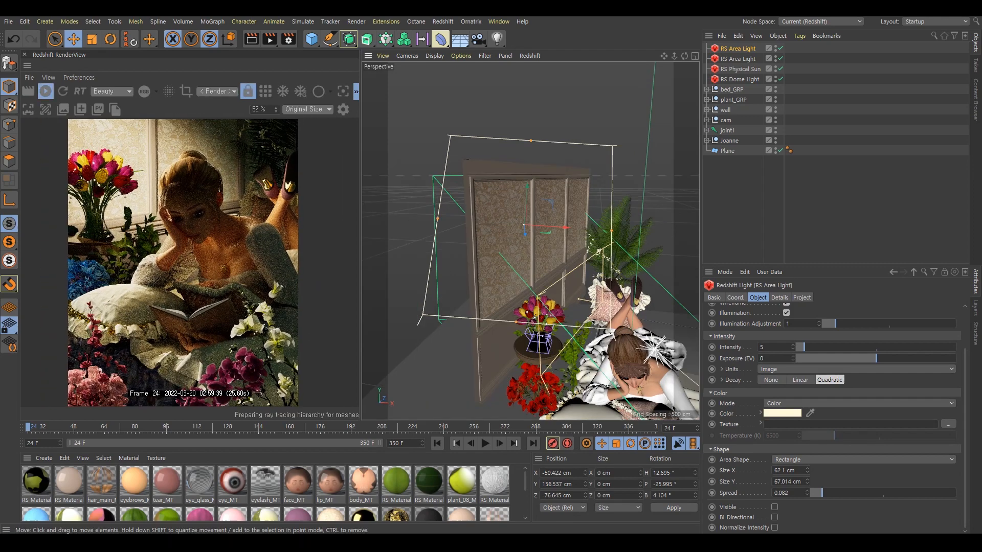
scroll(187, 254, down, 3)
scroll(210, 260, up, 3)
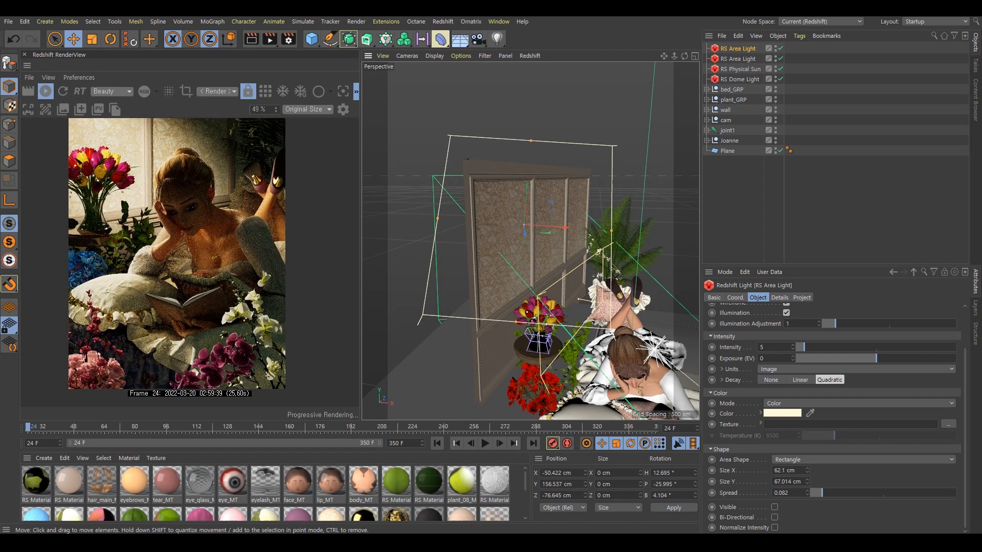
mouse_move(209, 260)
mouse_down()
mouse_move(217, 250)
mouse_move(224, 261)
mouse_move(237, 225)
mouse_move(225, 248)
mouse_up()
scroll(222, 261, up, 1)
- Set the Dome Light's color to a muted teal with hue 160°, saturation 24% and value 40%
click(740, 79)
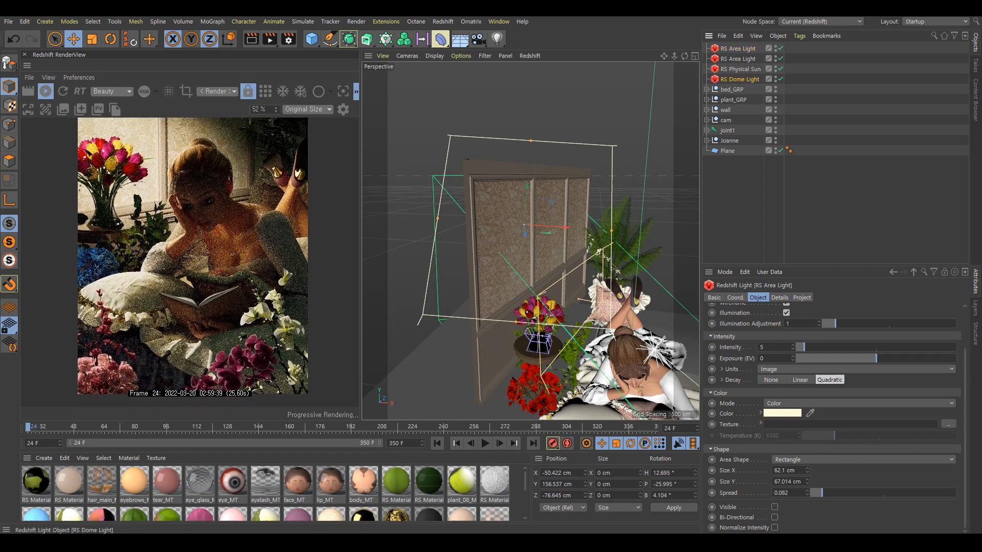
click(780, 324)
click(770, 363)
scroll(781, 348, up, 3)
click(781, 373)
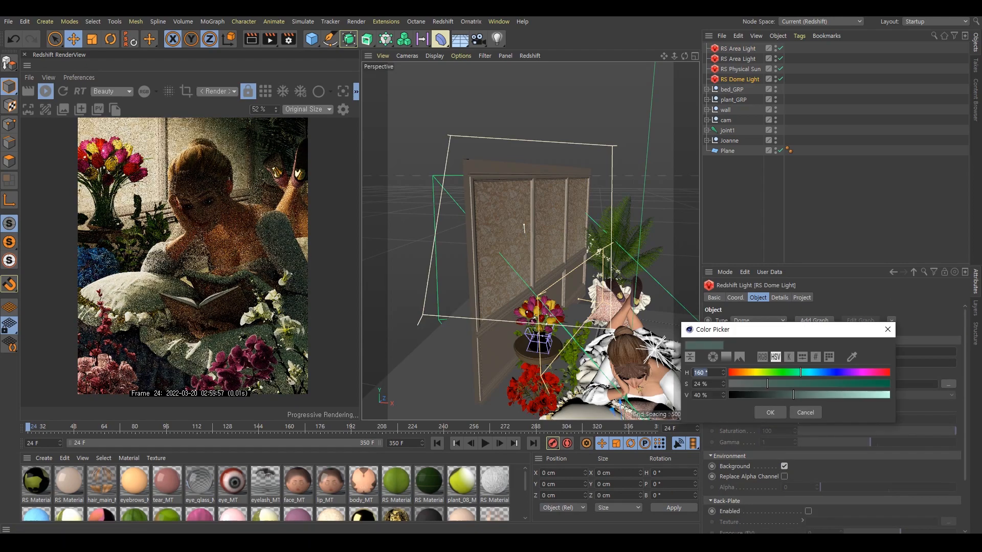
click(770, 413)
scroll(225, 248, up, 3)
scroll(225, 249, down, 3)
drag(225, 249, 214, 250)
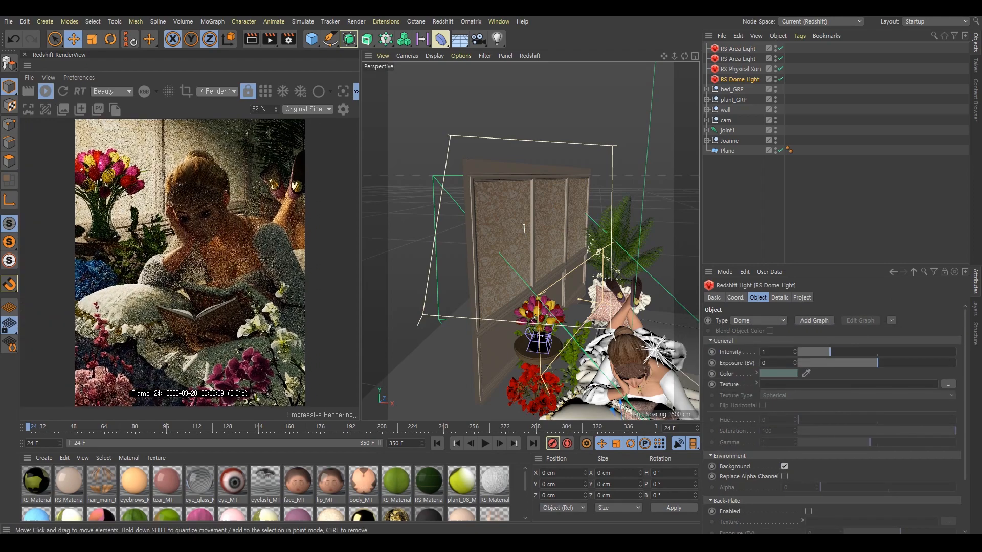
- Review the Dome Light's color once more and examine the shadows on the girl and flowers in the render
scroll(230, 205, down, 1)
click(779, 374)
click(766, 412)
scroll(229, 192, up, 2)
mouse_move(230, 191)
mouse_down()
mouse_move(223, 169)
mouse_move(218, 184)
mouse_up()
scroll(219, 193, down, 1)
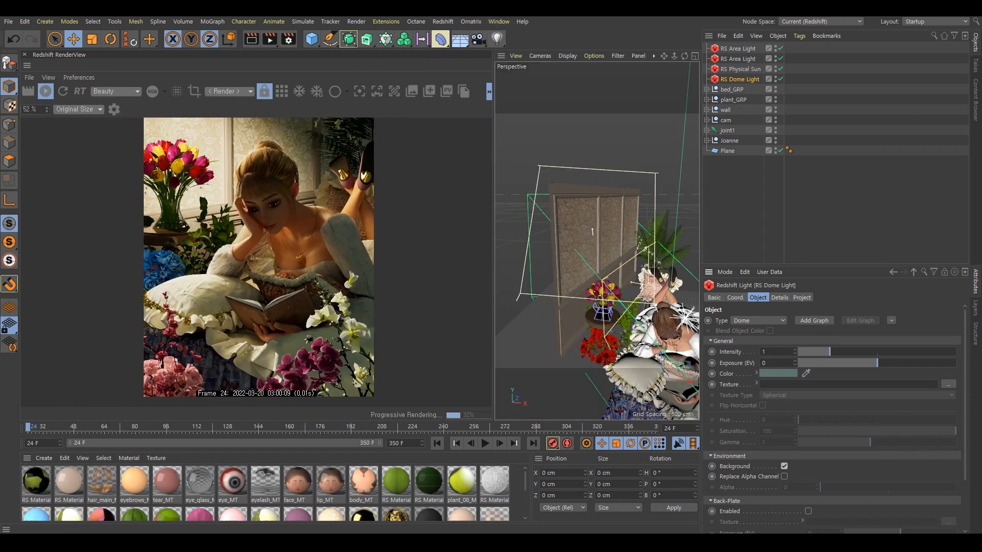
- Display the RenderView's post-effect settings and enable the global photographic exposure
click(490, 91)
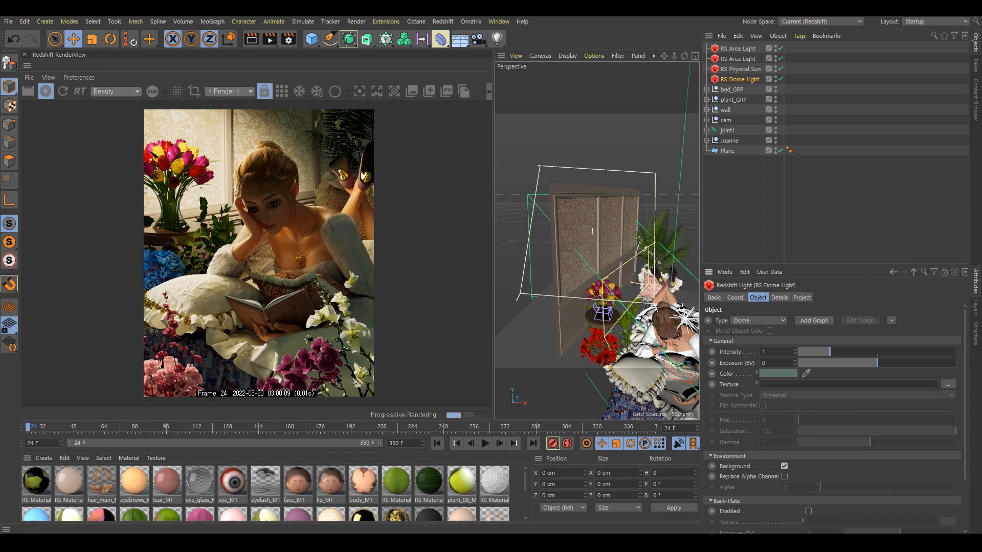
click(489, 91)
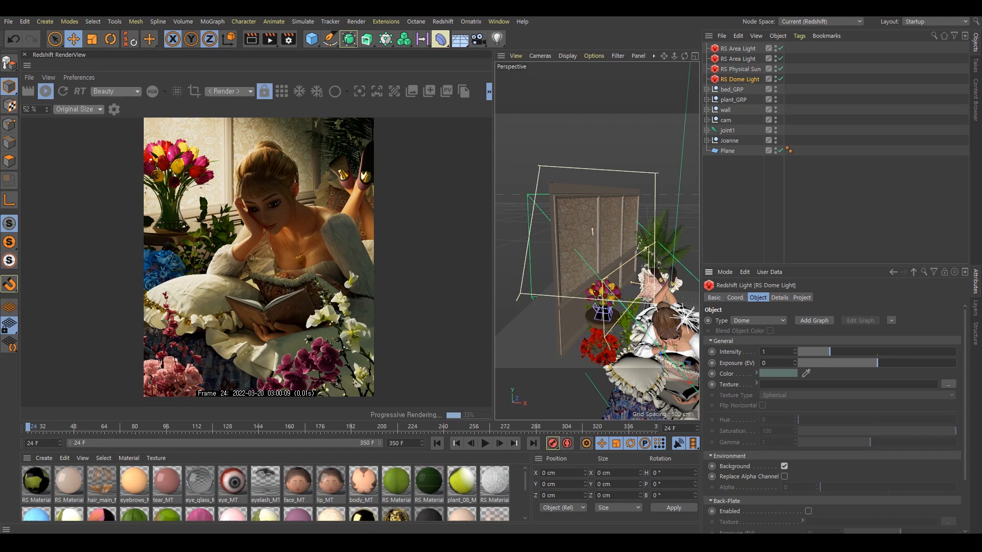
click(114, 108)
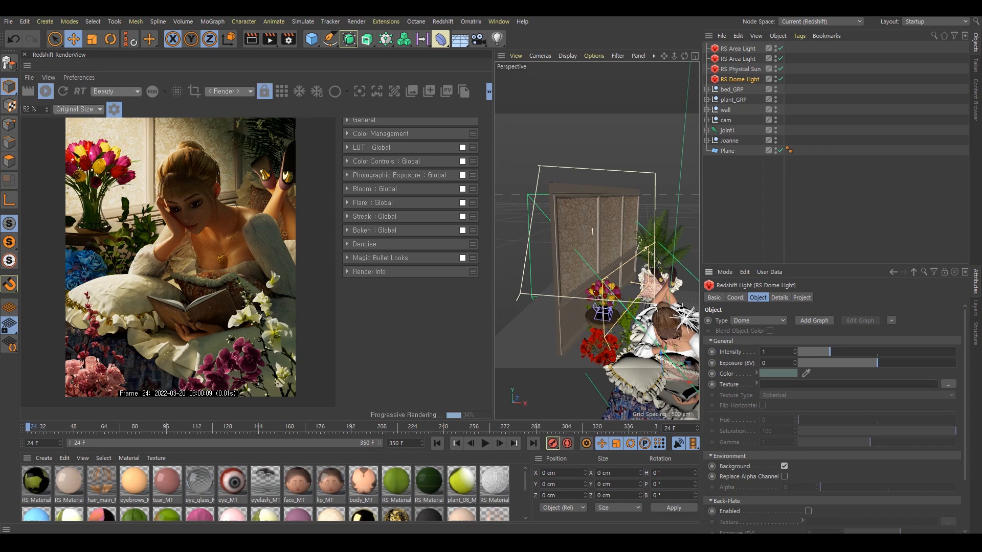
click(463, 175)
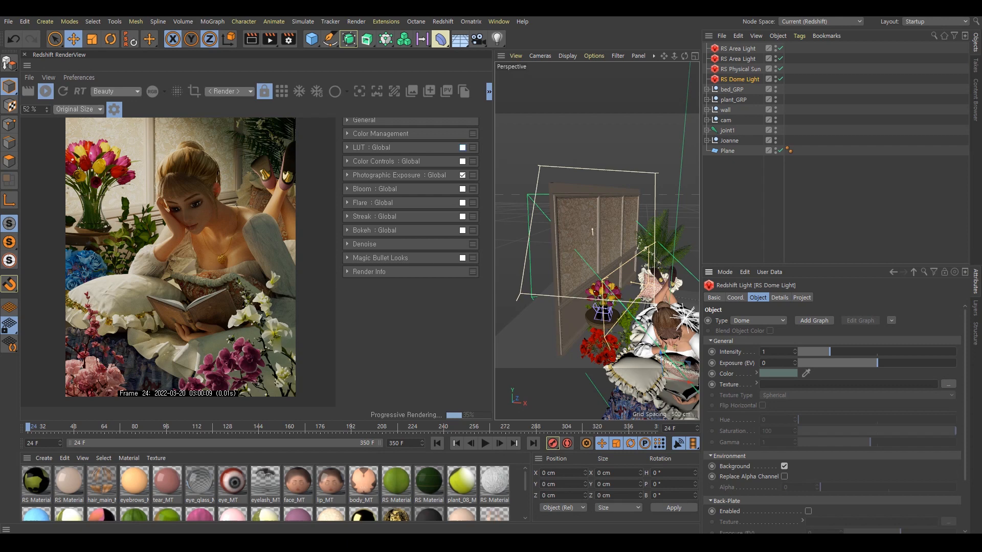
- Enable the global LUT and try film looks from Advantix_100 on to AgfaColor_Vista_100
click(462, 147)
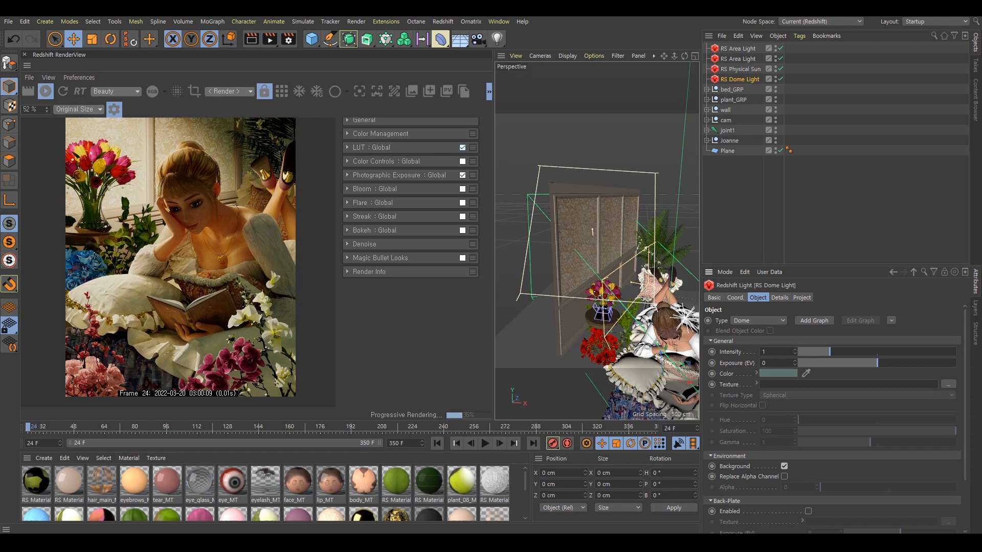
click(348, 147)
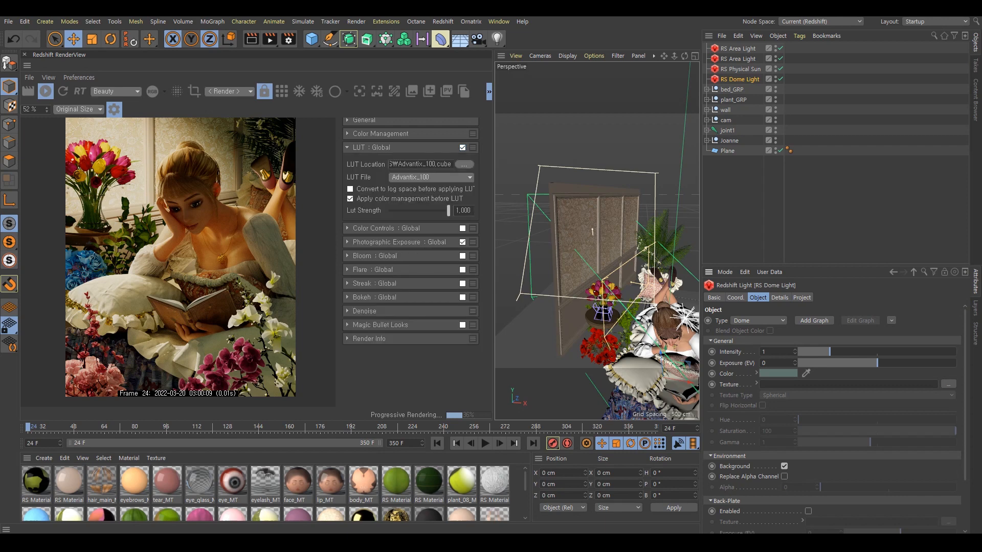
click(431, 178)
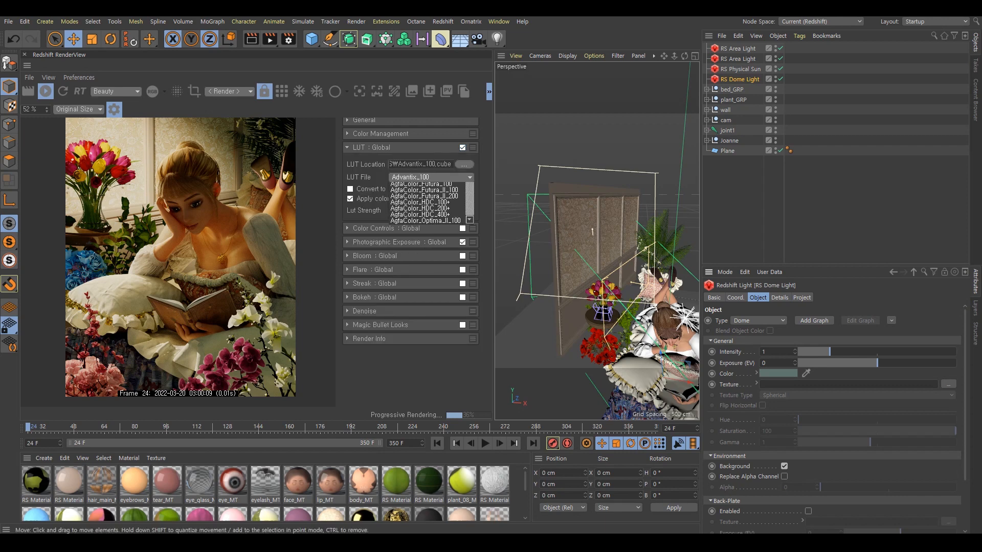
click(430, 185)
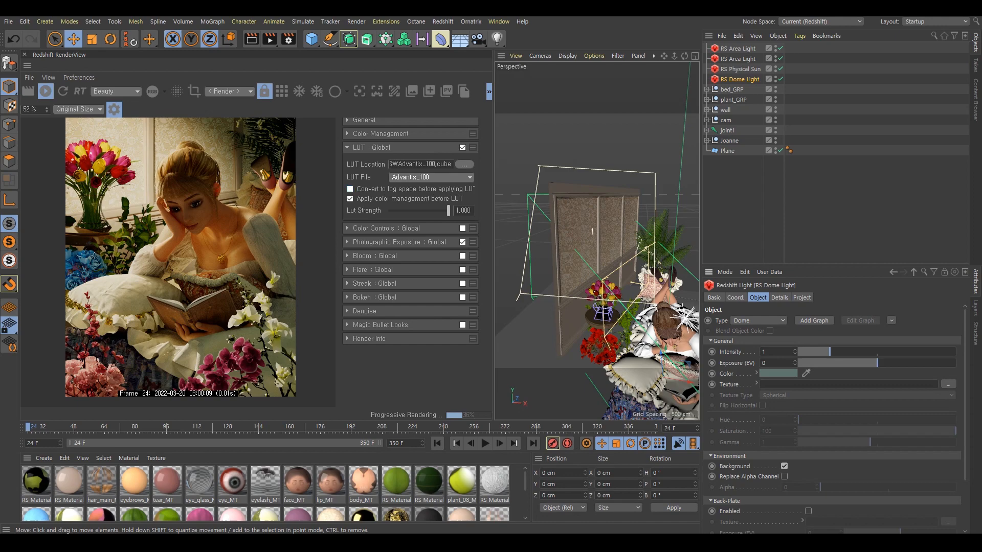
scroll(432, 177, down, 10)
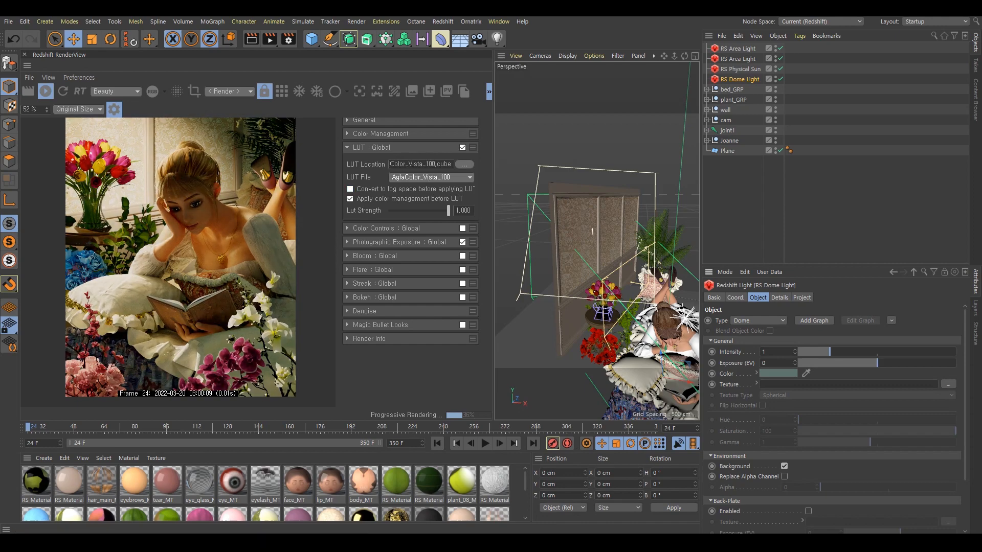
- Try further LUT files such as Canon_DSC_S315_n5, apply F125, and check the render close up and in full
click(431, 177)
click(430, 186)
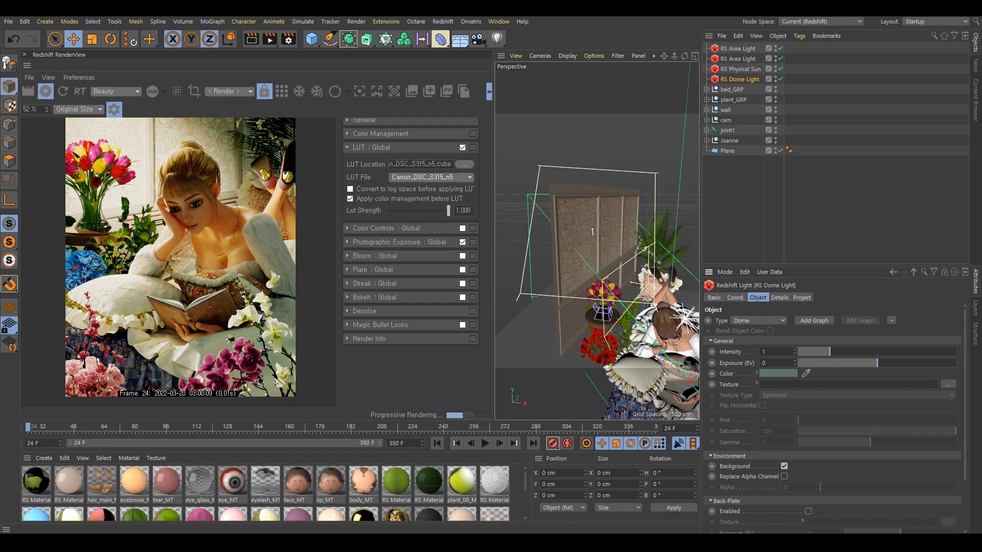
scroll(431, 177, down, 10)
scroll(189, 157, up, 2)
scroll(215, 204, up, 2)
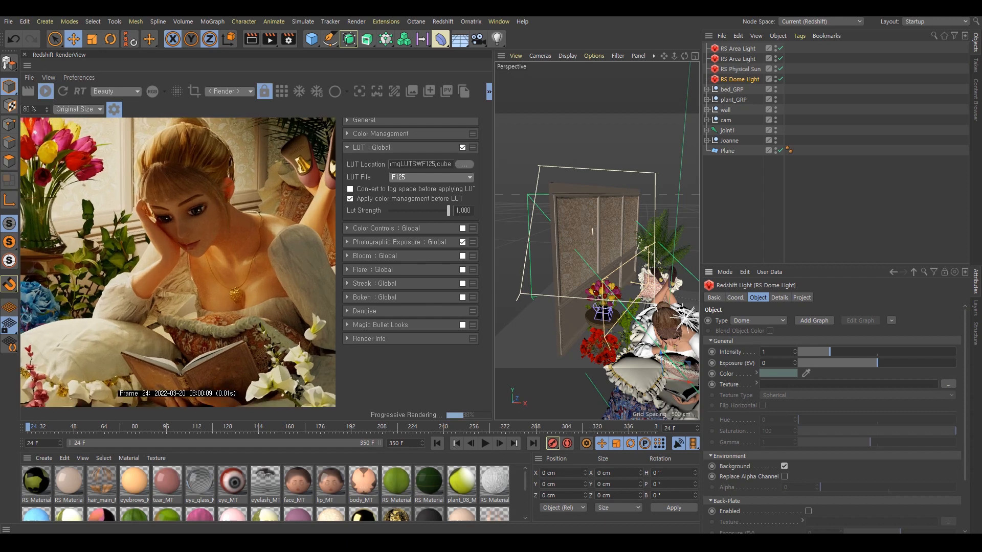
scroll(215, 205, down, 3)
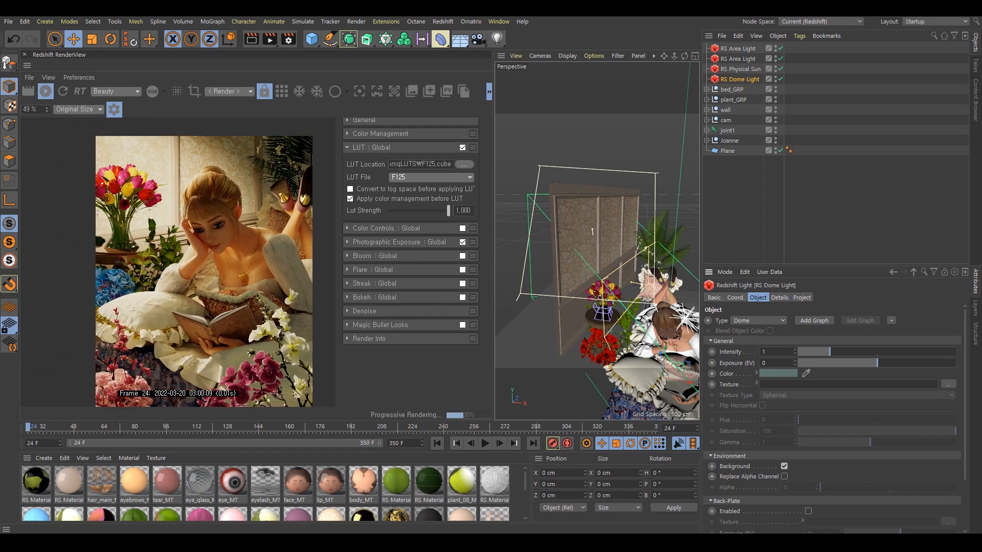
drag(205, 271, 171, 261)
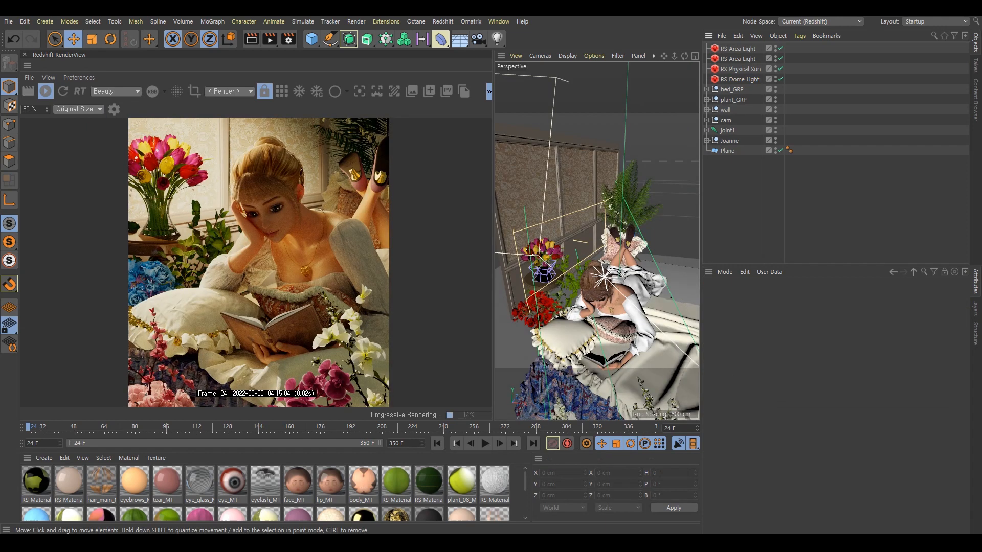
- Check the girl's face close up in the render and add a third Redshift Area Light to the scene
scroll(248, 262, up, 4)
scroll(276, 205, up, 1)
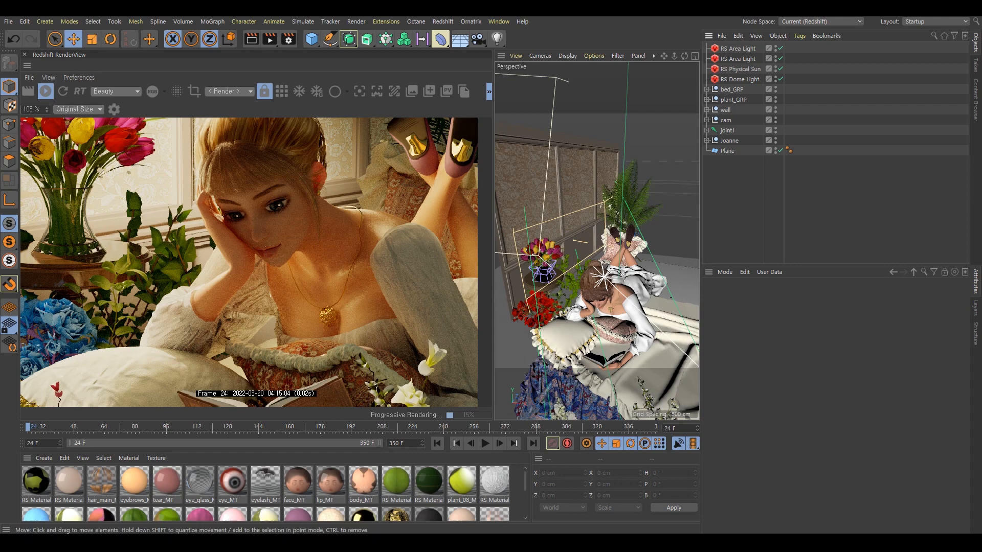
drag(493, 245, 520, 236)
drag(500, 281, 555, 255)
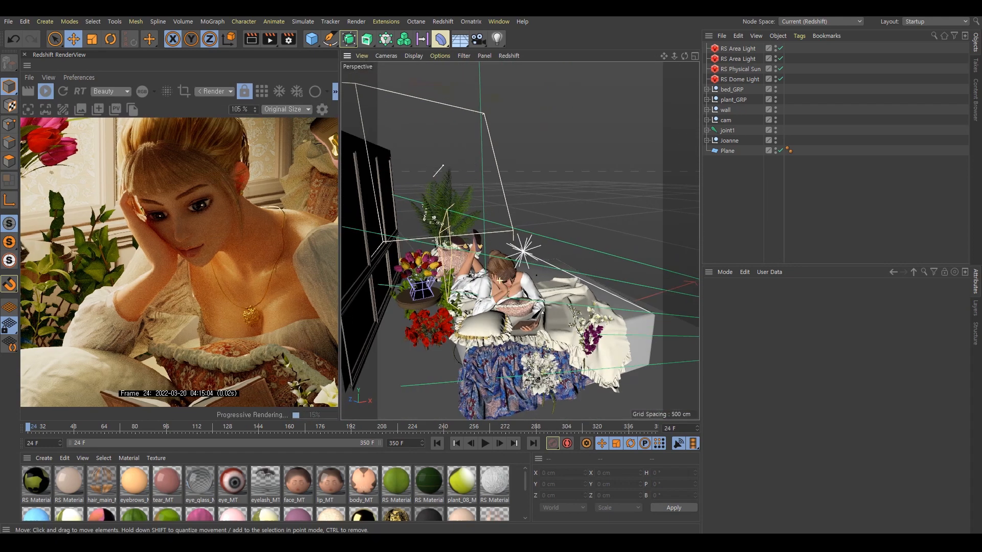
click(443, 22)
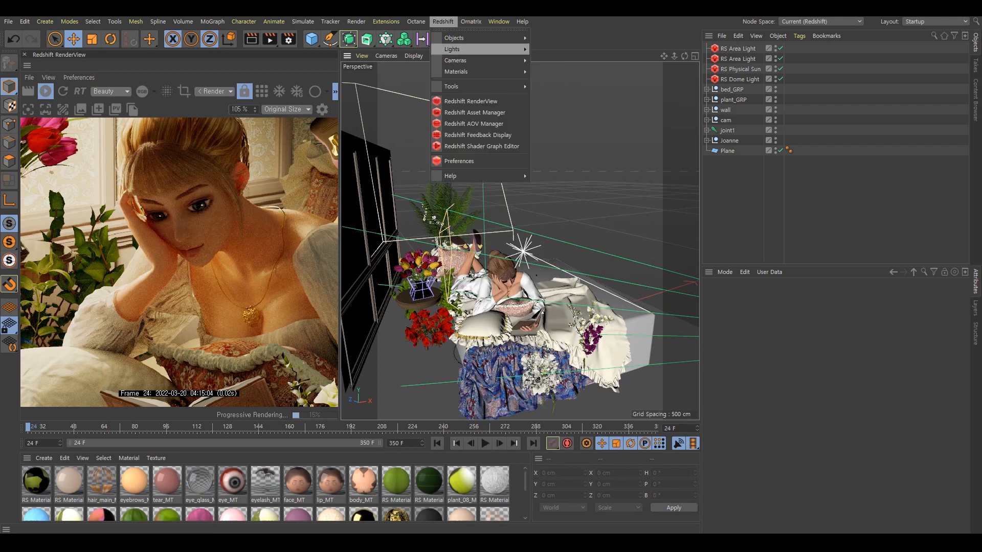
mouse_move(460, 49)
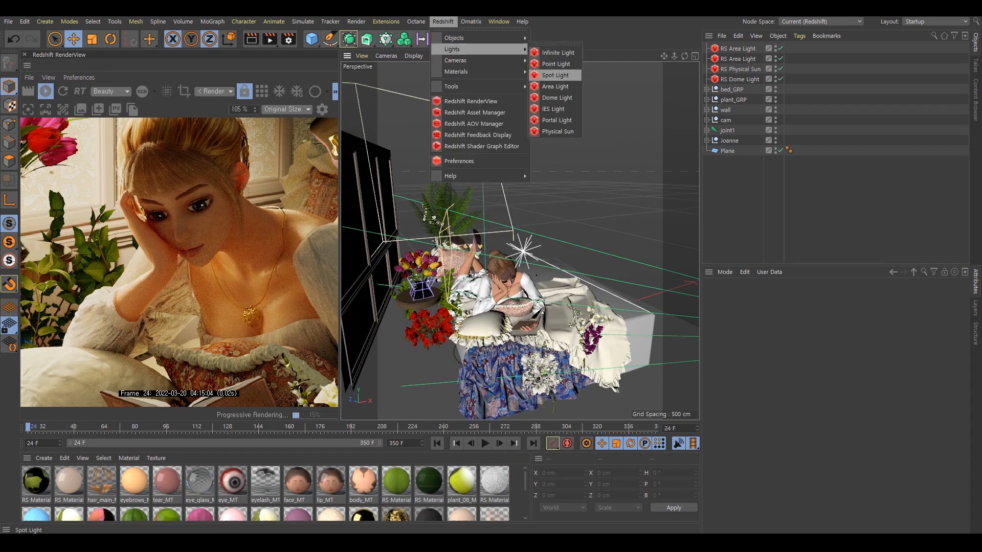
click(553, 86)
- Shrink the third area light to about 31 × 33 cm and place it at about X 27, Y 138, Z -71 cm
scroll(424, 295, down, 3)
drag(435, 296, 491, 297)
drag(451, 302, 542, 223)
drag(611, 233, 580, 241)
drag(581, 256, 634, 276)
click(758, 297)
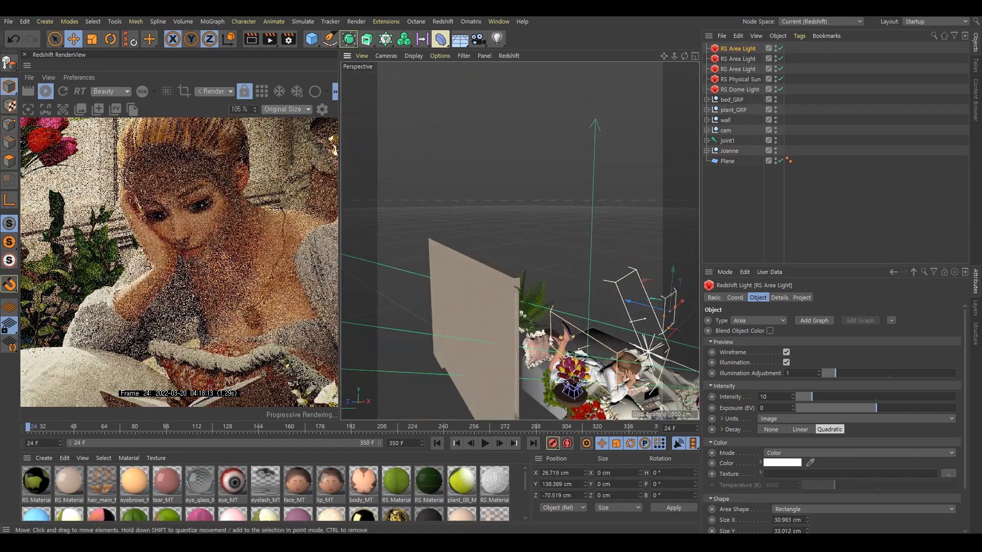
- Rotate the third area light to about H 37°, P -23° and bring it in front of the girl
drag(609, 245, 529, 235)
drag(557, 290, 576, 281)
click(111, 39)
scroll(552, 260, up, 3)
drag(512, 256, 481, 256)
click(73, 38)
drag(486, 187, 504, 174)
drag(481, 256, 483, 320)
click(111, 38)
drag(641, 179, 640, 197)
drag(512, 307, 563, 205)
- Move the third area light close to the girl's face, at about X 23, Y 101, Z -88 cm
click(737, 48)
scroll(179, 256, down, 5)
scroll(179, 256, up, 5)
click(74, 39)
drag(624, 187, 593, 205)
mouse_move(511, 230)
mouse_down()
mouse_move(553, 276)
mouse_move(512, 225)
mouse_up()
scroll(179, 256, down, 3)
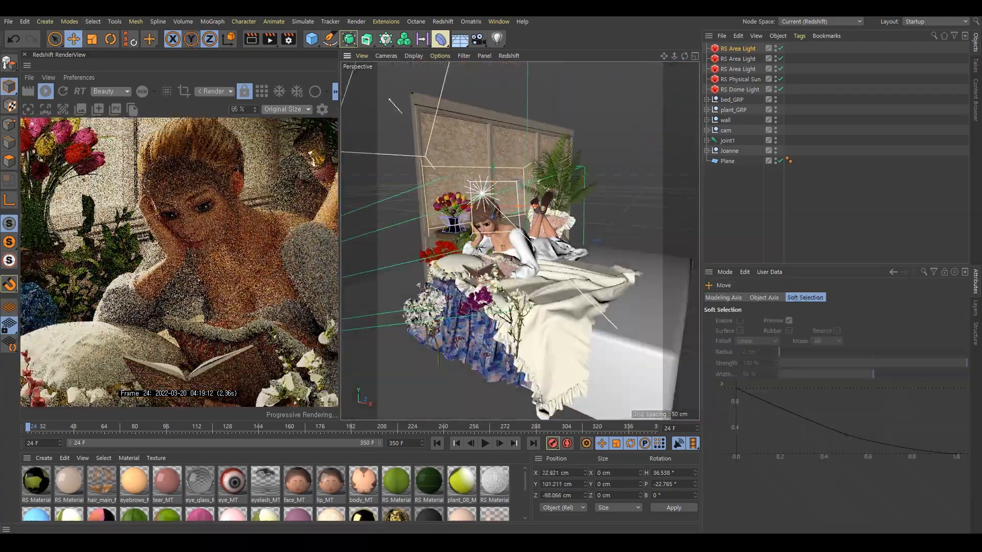
- Limit the rendering to a region around the girl's head and check it within the full frame
click(184, 91)
drag(94, 137, 230, 284)
scroll(179, 255, down, 8)
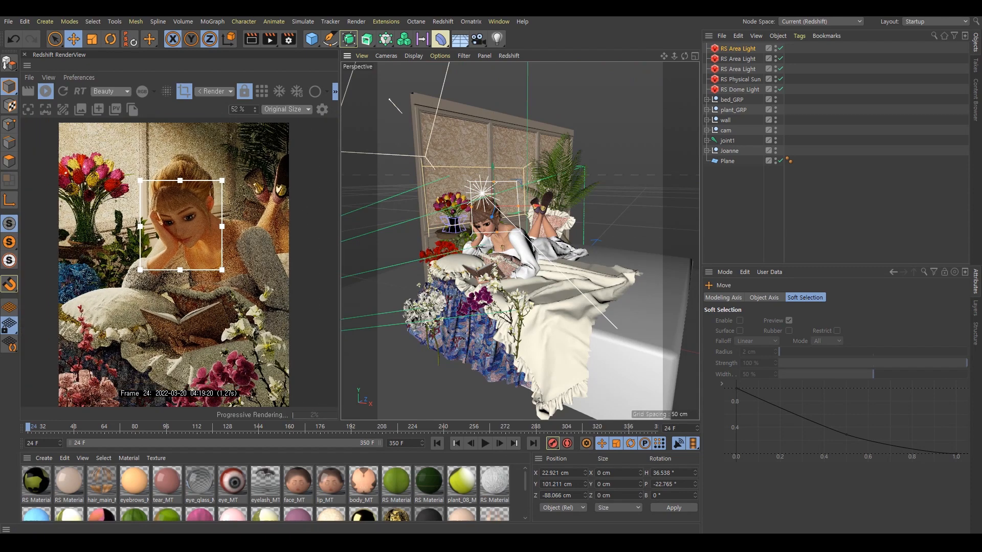
- Store two render snapshots of the girl's face, one with the third area light disabled and one with it enabled
scroll(244, 253, up, 3)
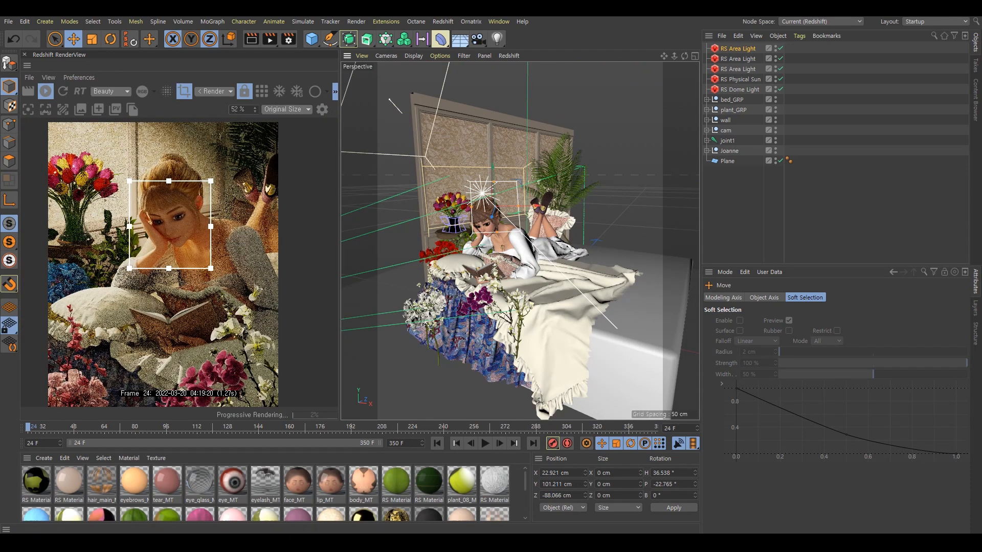
scroll(163, 261, up, 2)
scroll(163, 261, down, 3)
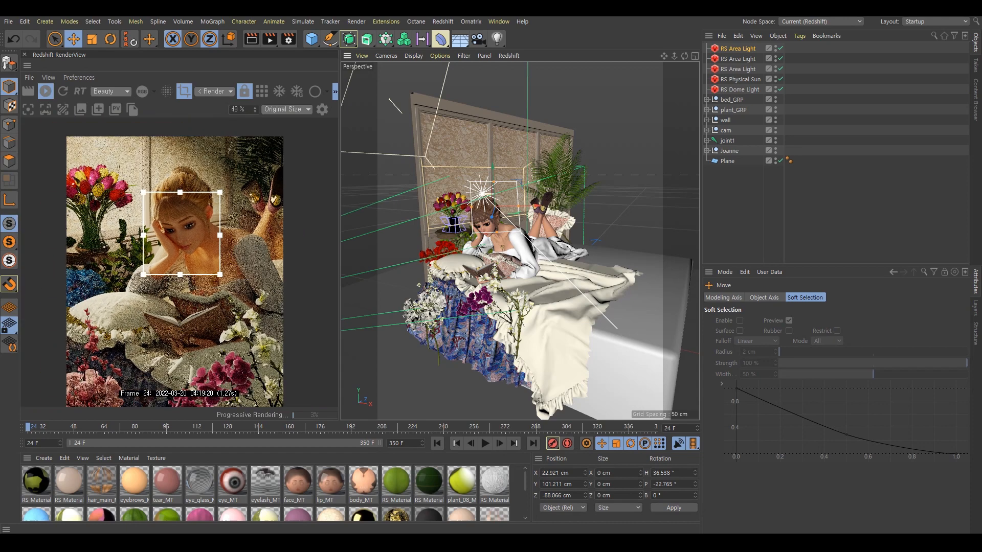
scroll(163, 261, up, 1)
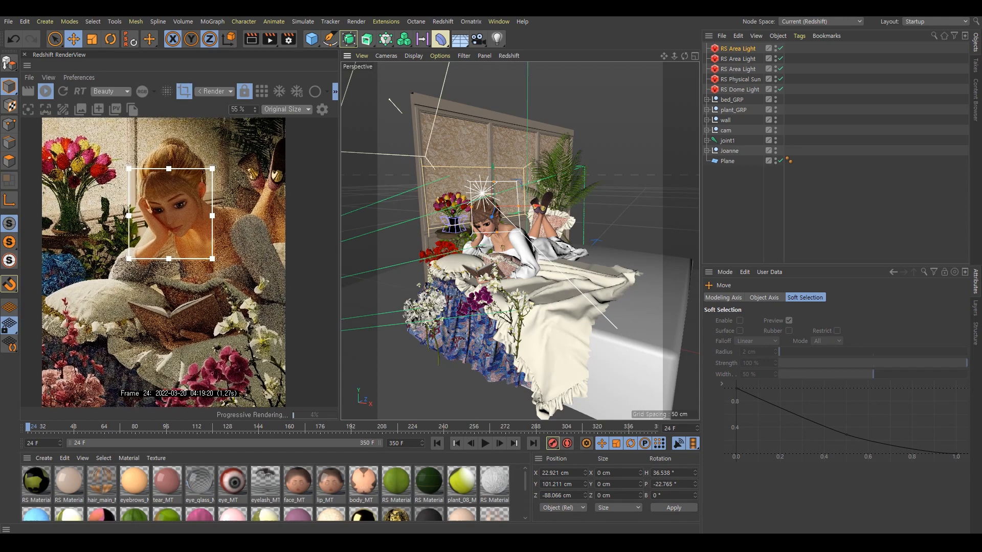
scroll(164, 260, down, 1)
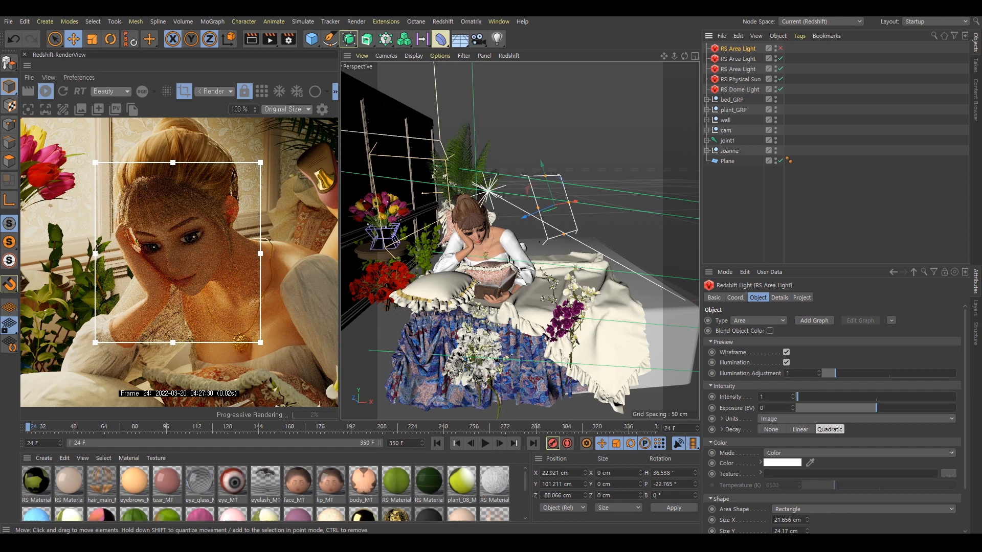
click(81, 109)
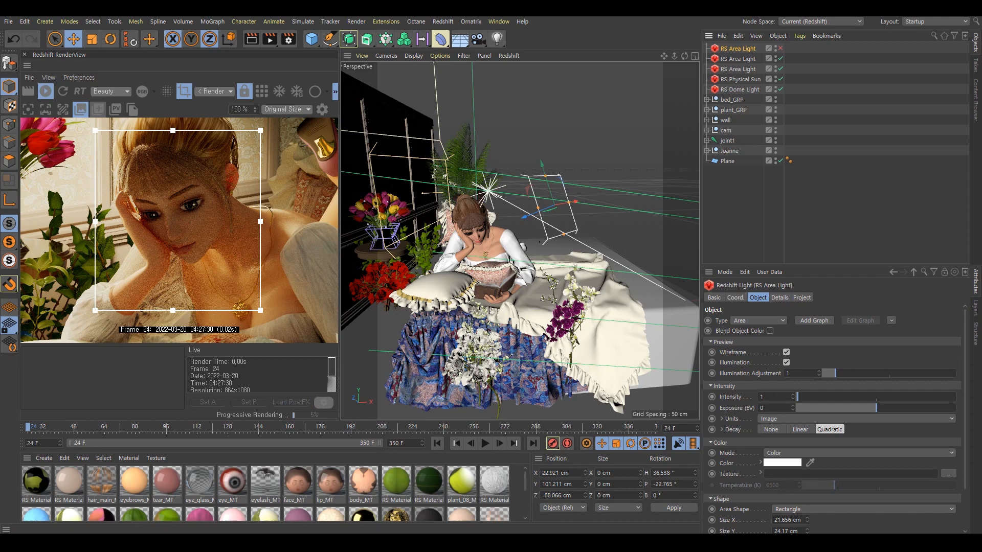
click(98, 109)
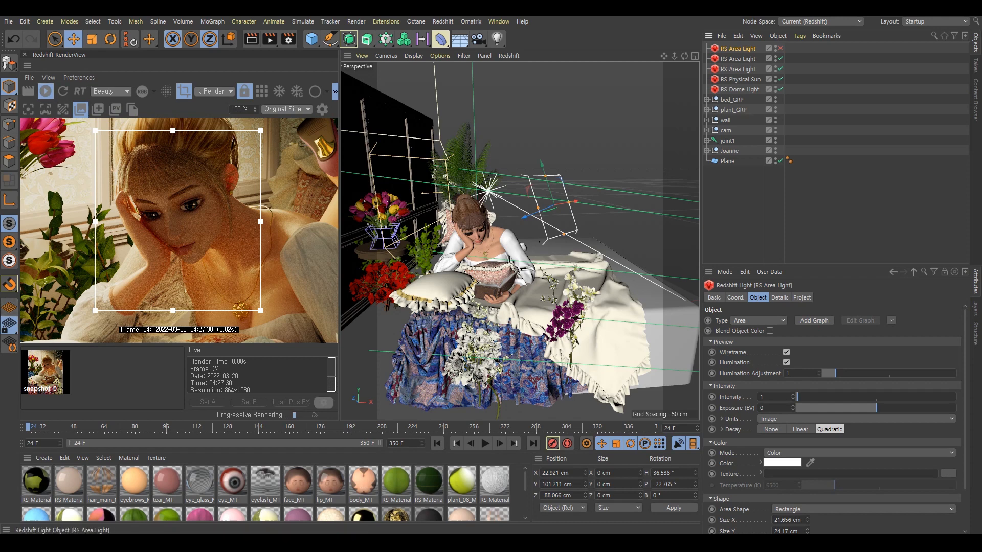
click(780, 48)
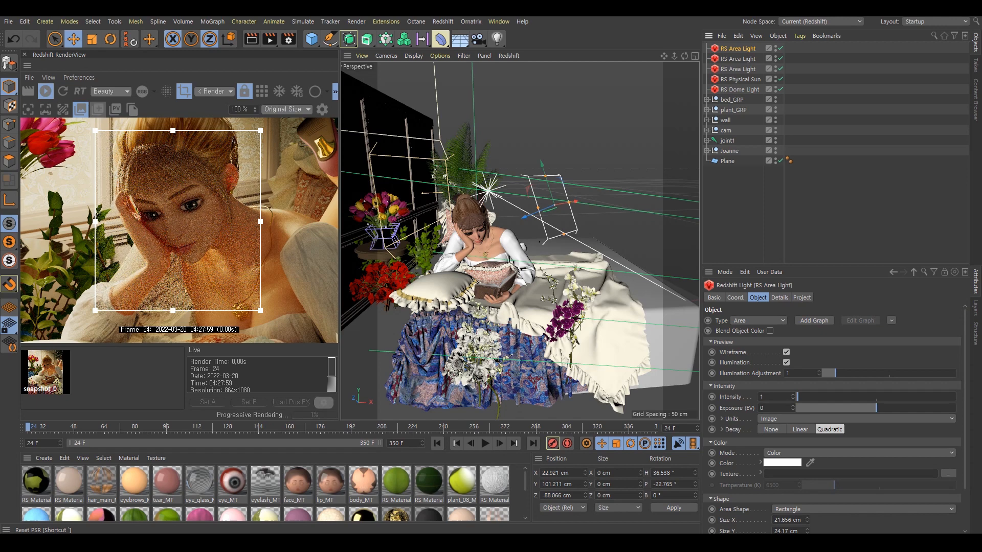
click(98, 109)
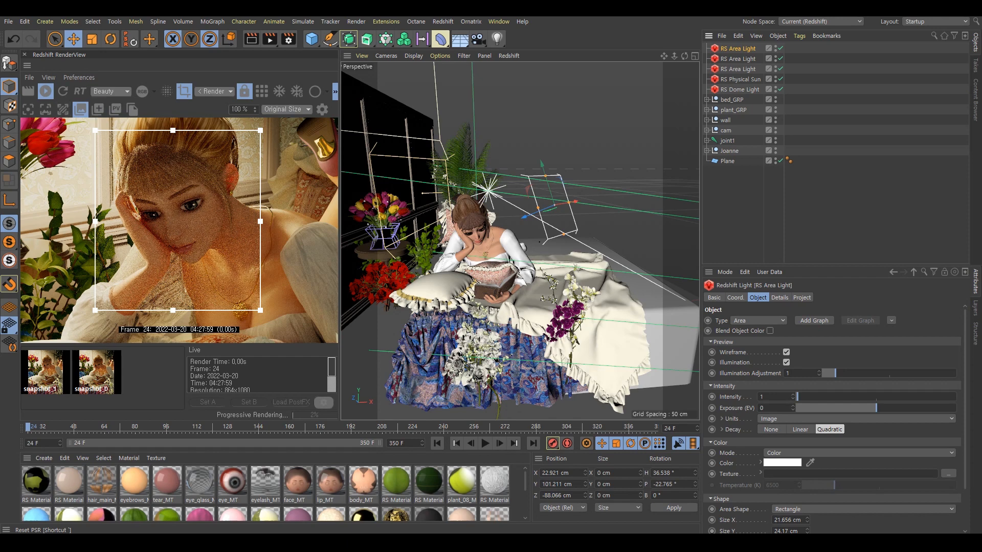
- Compare the two snapshots to judge the third area light's effect on the girl's face
click(46, 372)
click(97, 372)
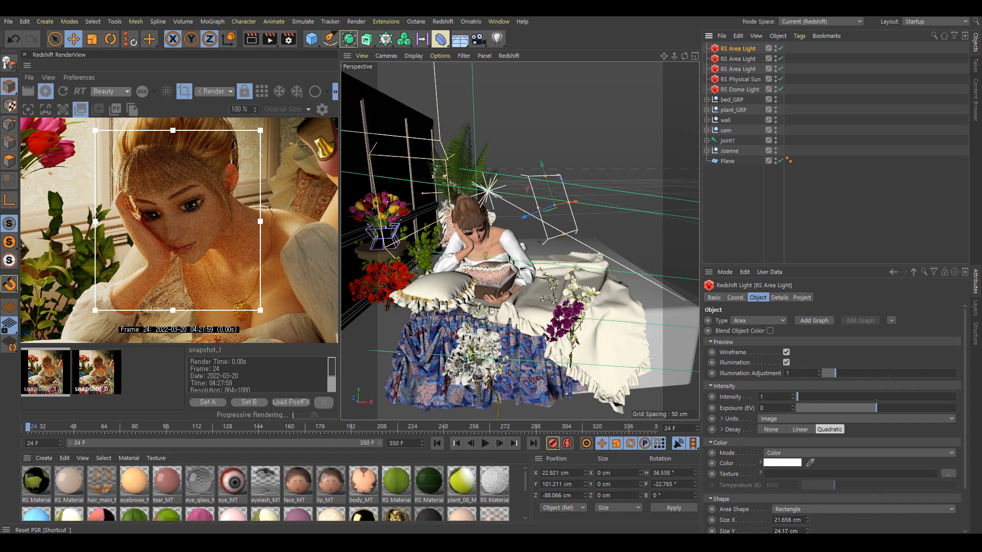
click(45, 372)
click(96, 373)
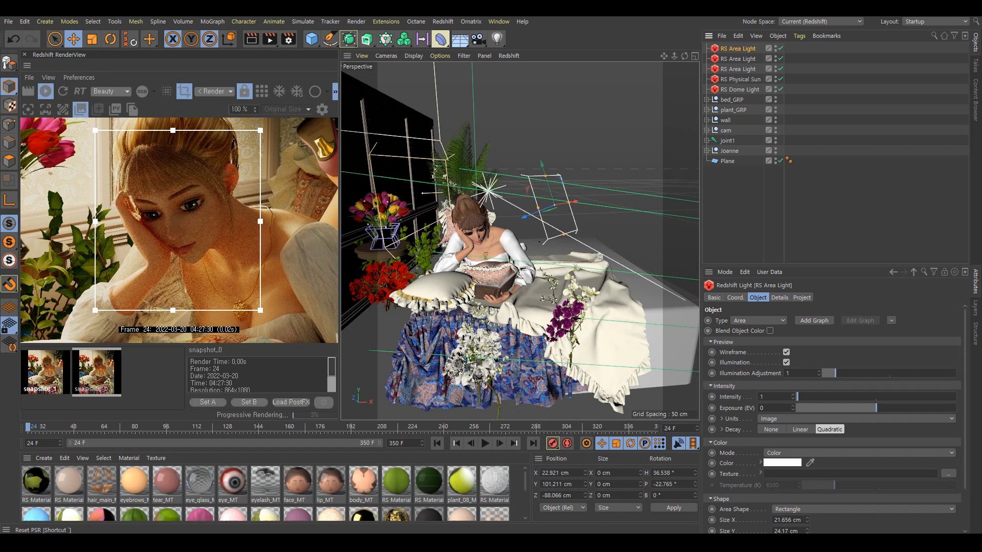
click(46, 373)
click(97, 372)
click(46, 372)
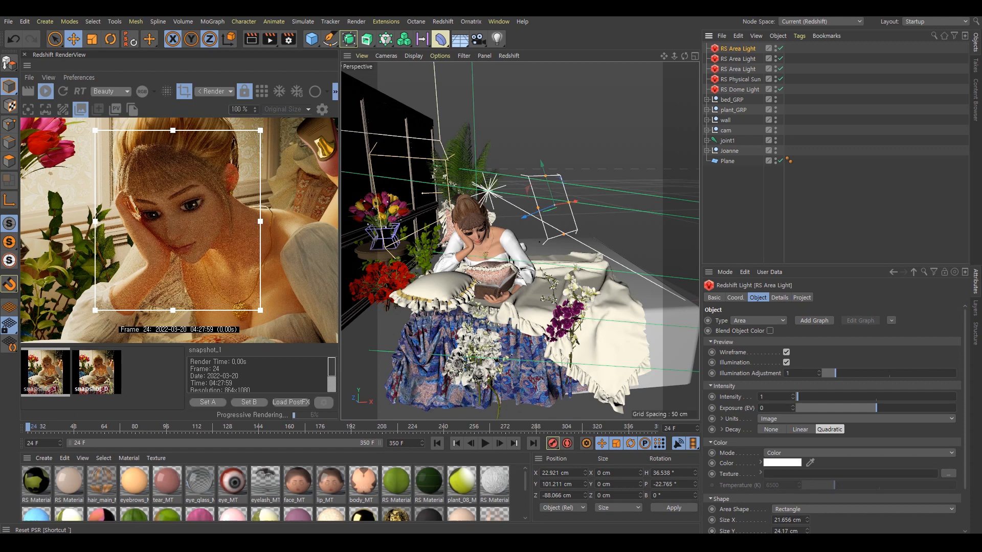
- Turn off the render region and hide the snapshots to render the full frame
scroll(179, 231, up, 2)
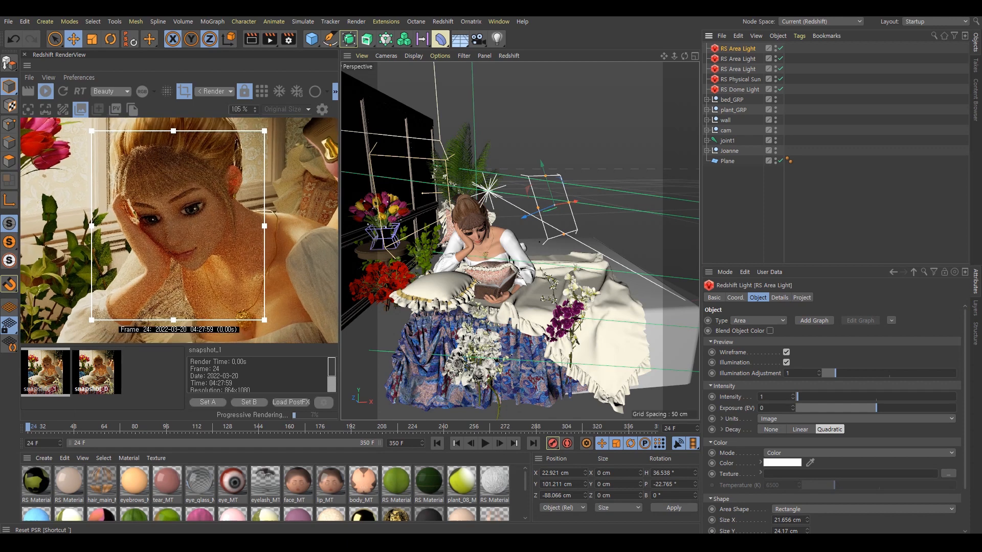
scroll(179, 230, down, 5)
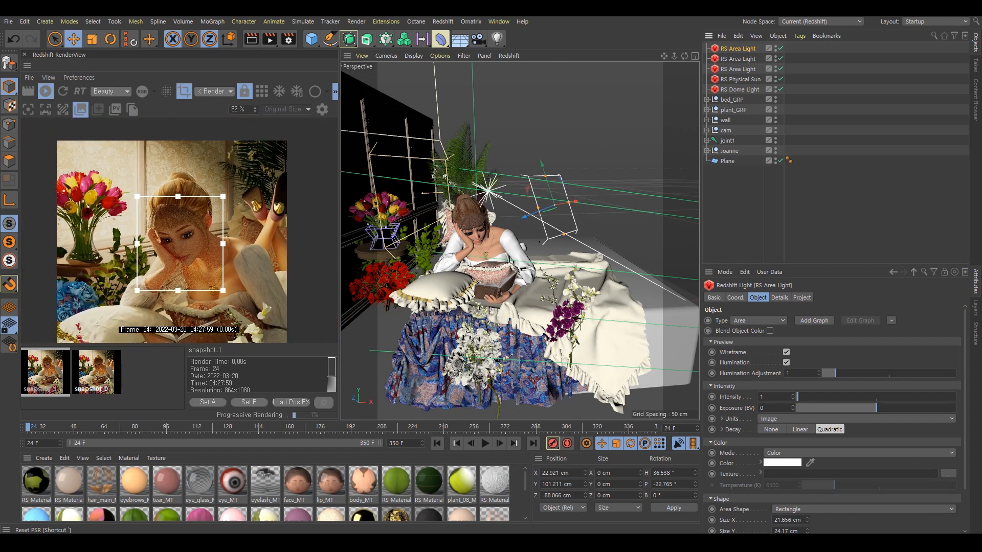
drag(179, 230, 178, 197)
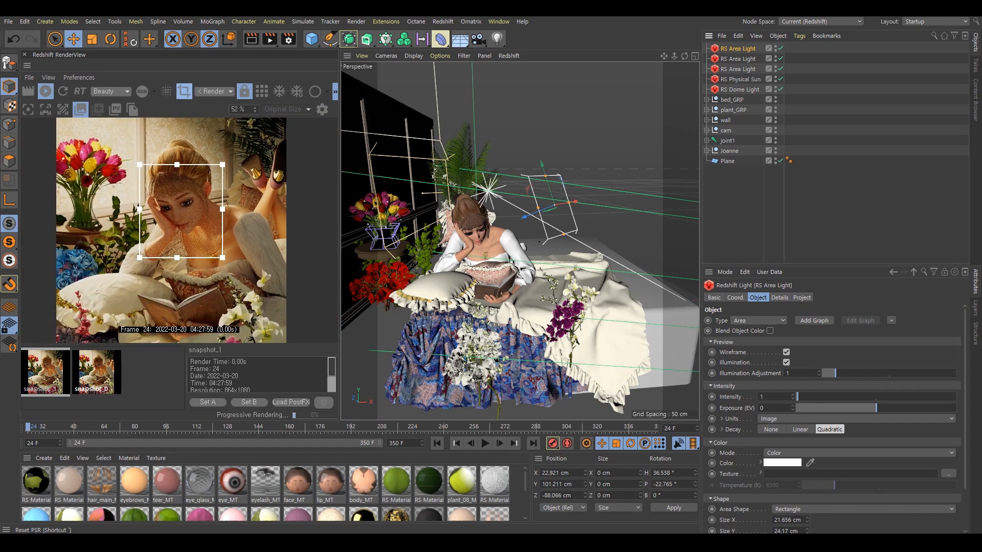
click(183, 91)
click(80, 110)
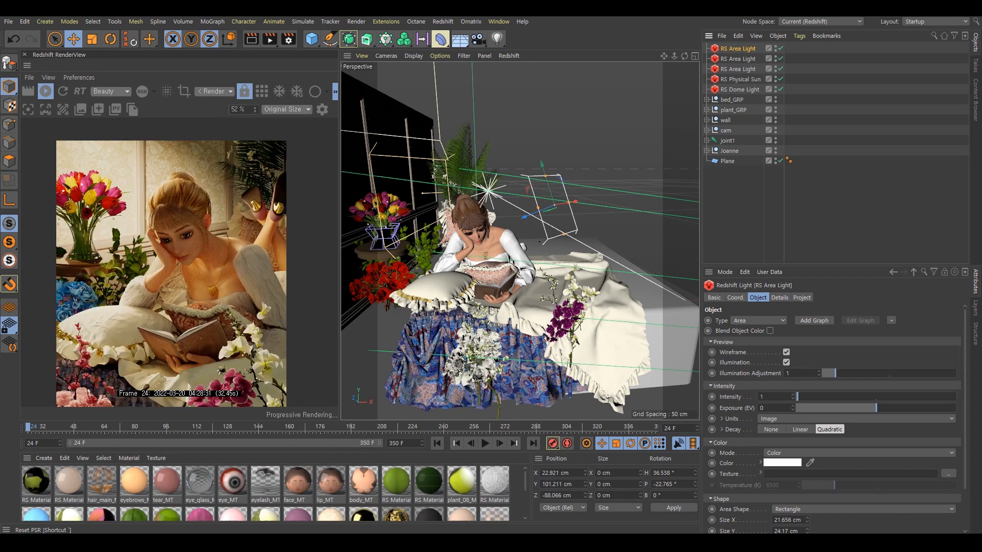
scroll(230, 312, down, 1)
drag(230, 312, 233, 274)
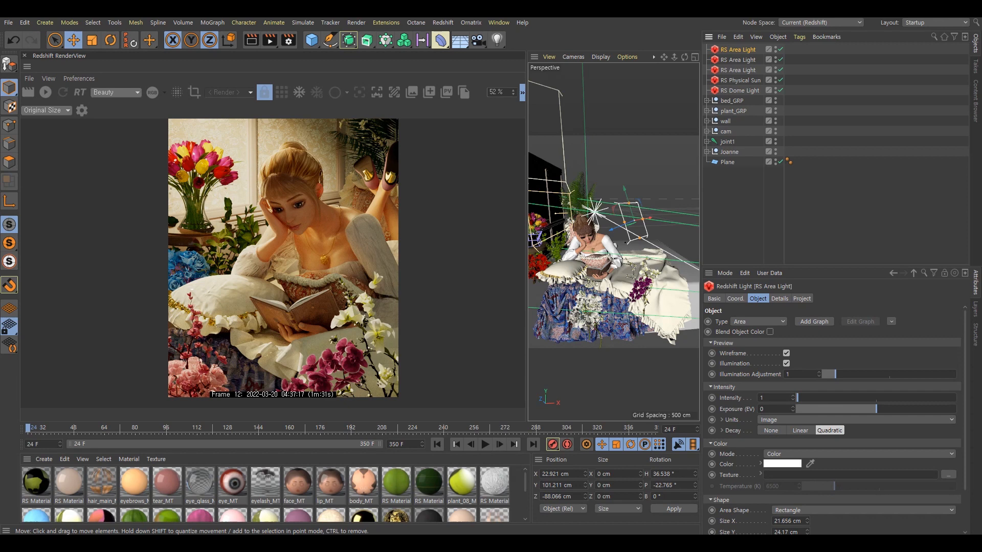
scroll(286, 259, down, 2)
scroll(285, 259, up, 1)
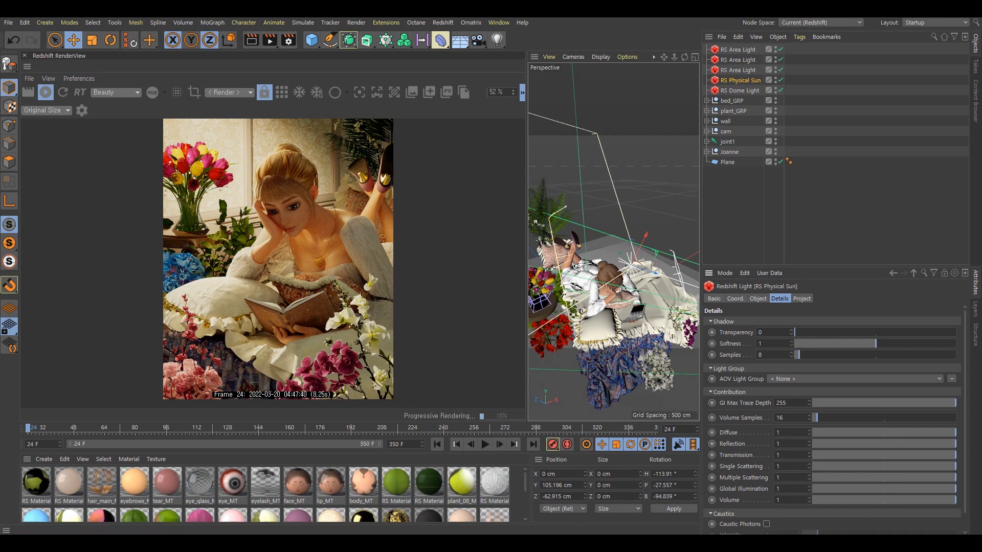
- Add Beauty and Depth AOVs to the render in the Redshift AOV Manager
click(289, 40)
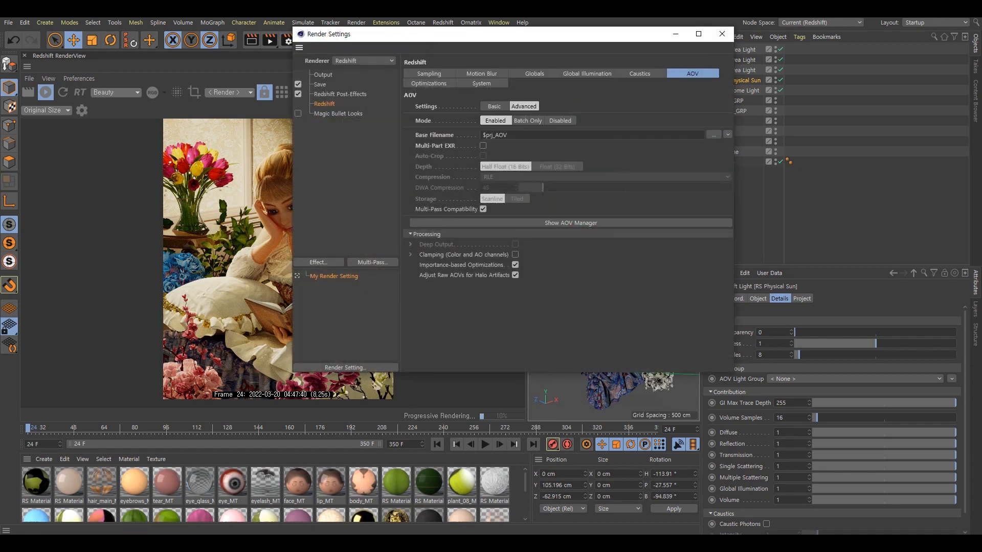
drag(466, 38, 581, 65)
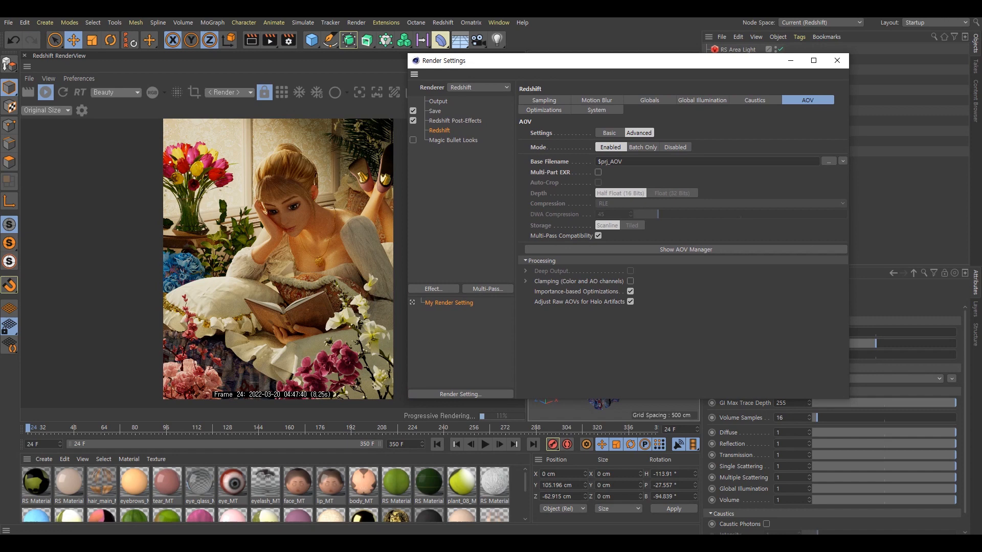
click(686, 249)
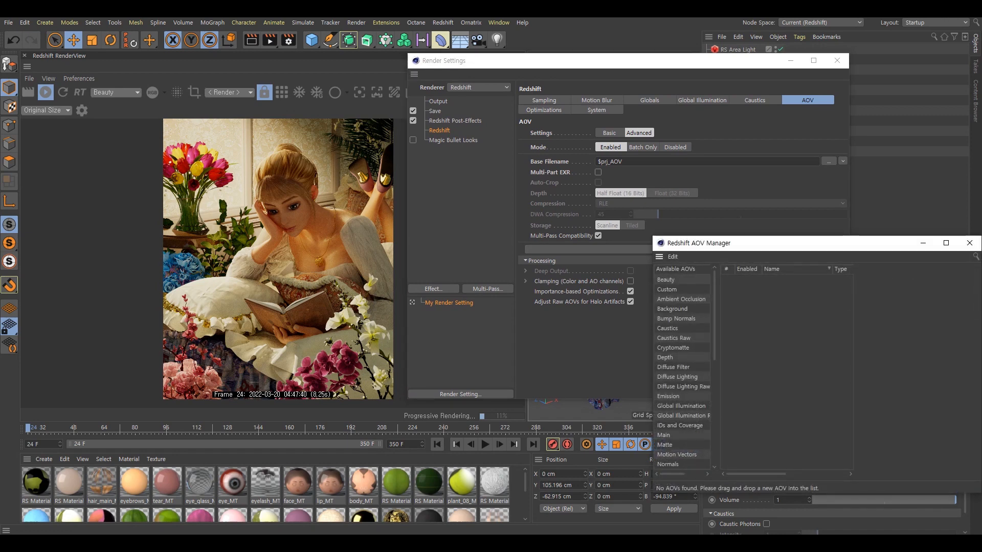
drag(766, 245, 452, 157)
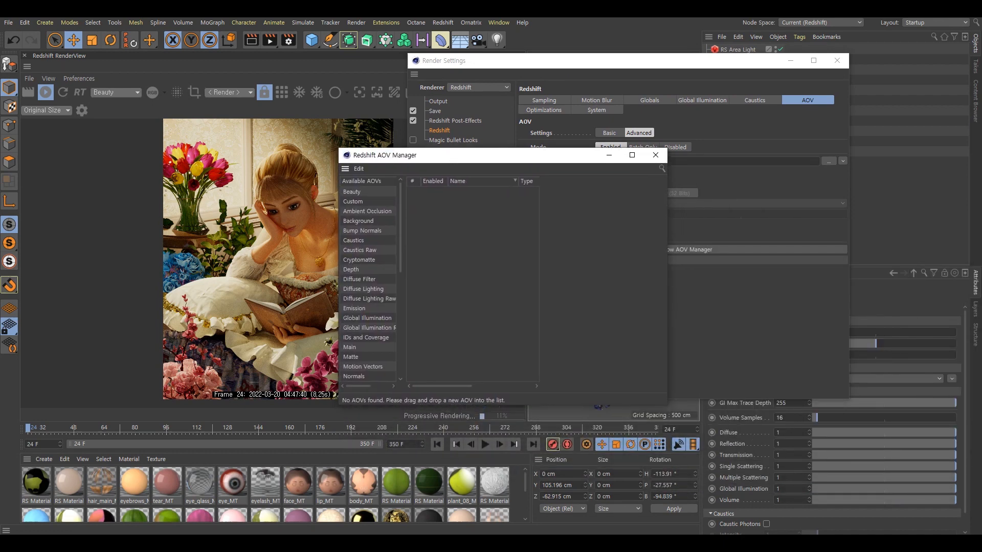
drag(667, 228, 801, 231)
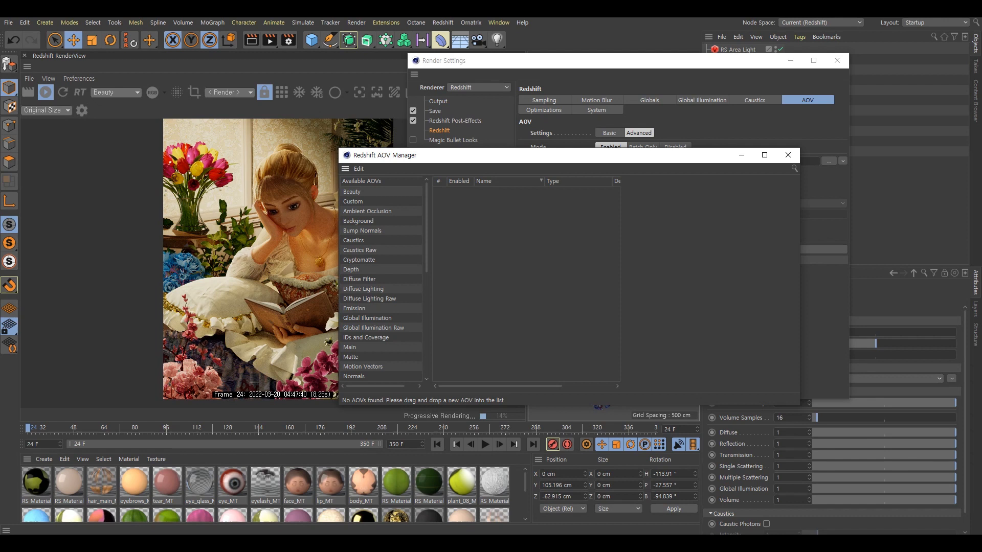
double_click(352, 192)
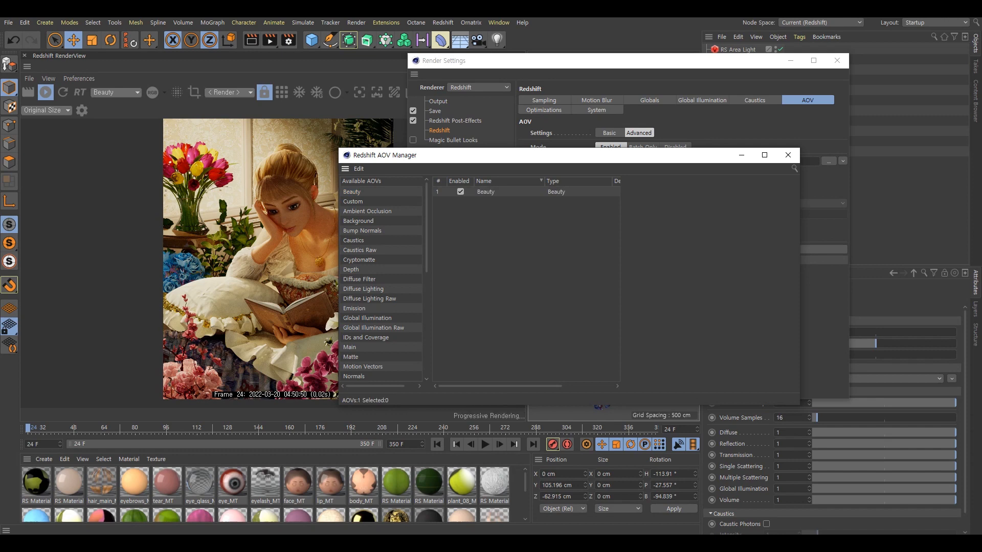
double_click(351, 270)
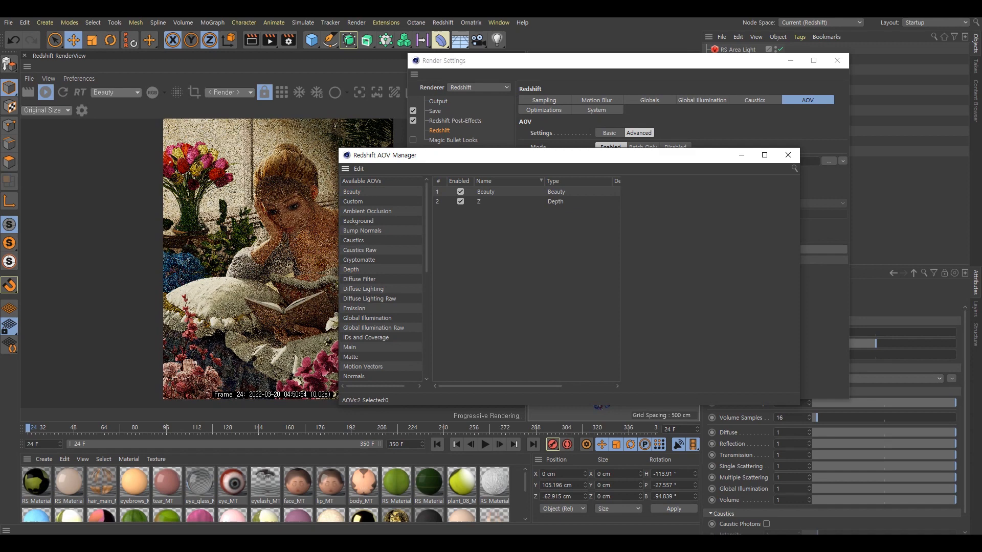
- Enable All Light Groups for the Beauty AOV and stop the live rendering
click(486, 192)
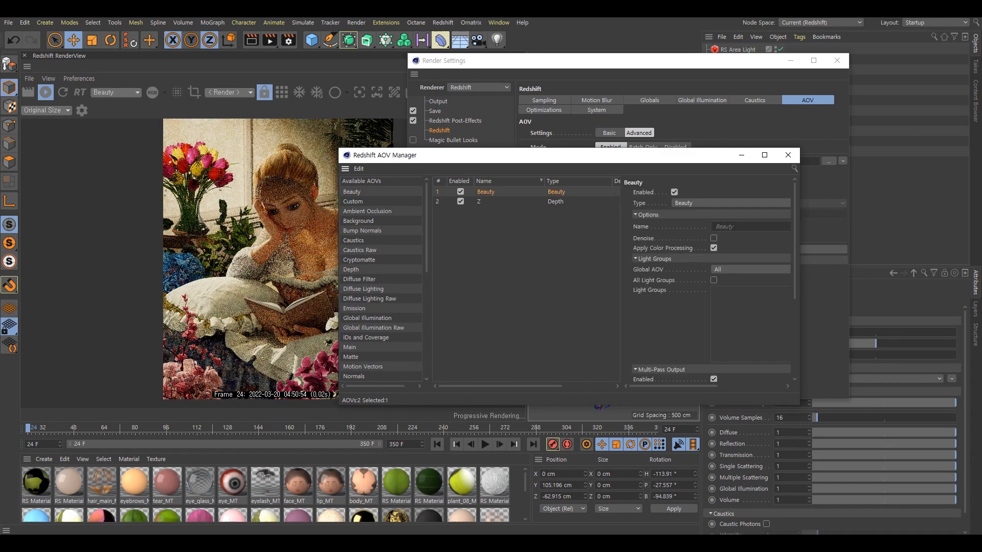
drag(551, 163, 317, 145)
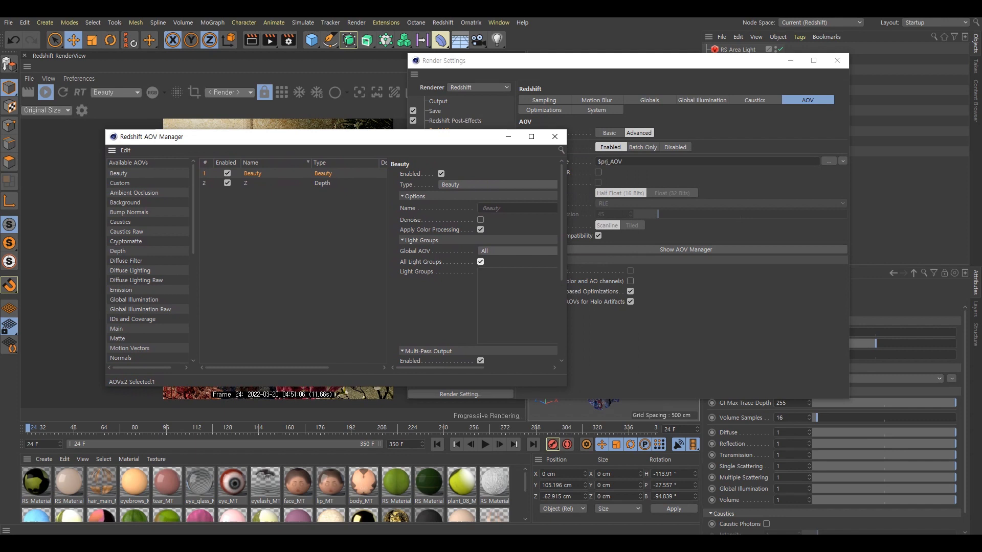
drag(469, 141, 447, 133)
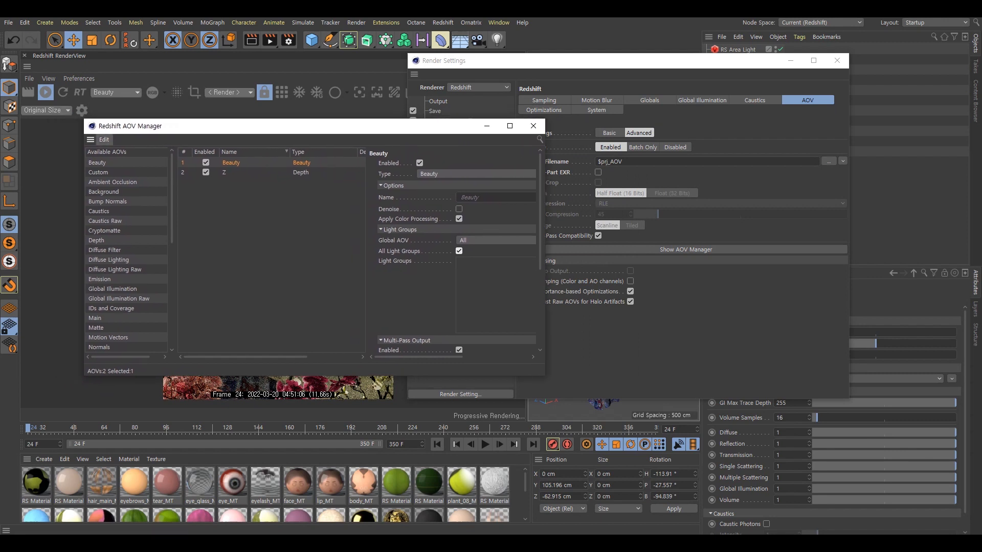
click(46, 92)
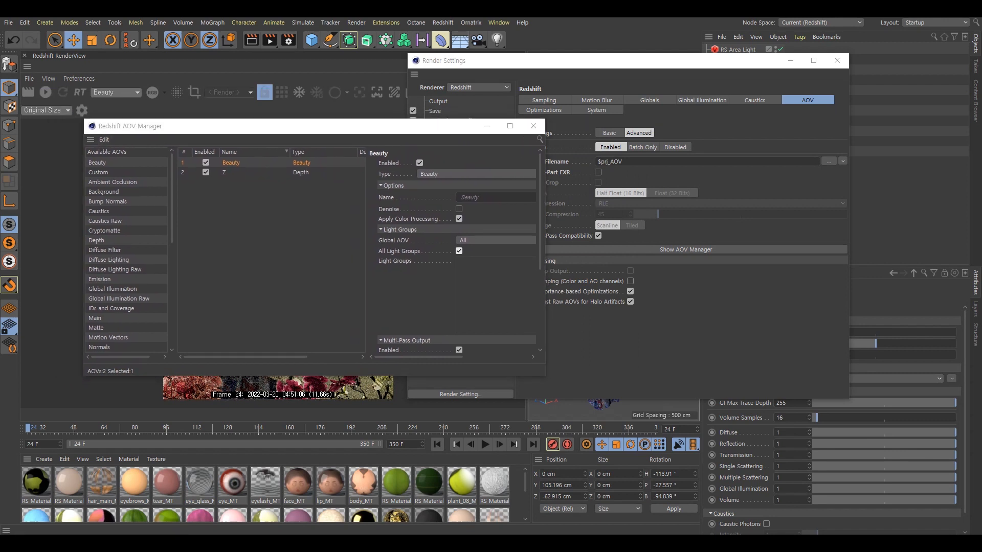
drag(484, 126, 460, 128)
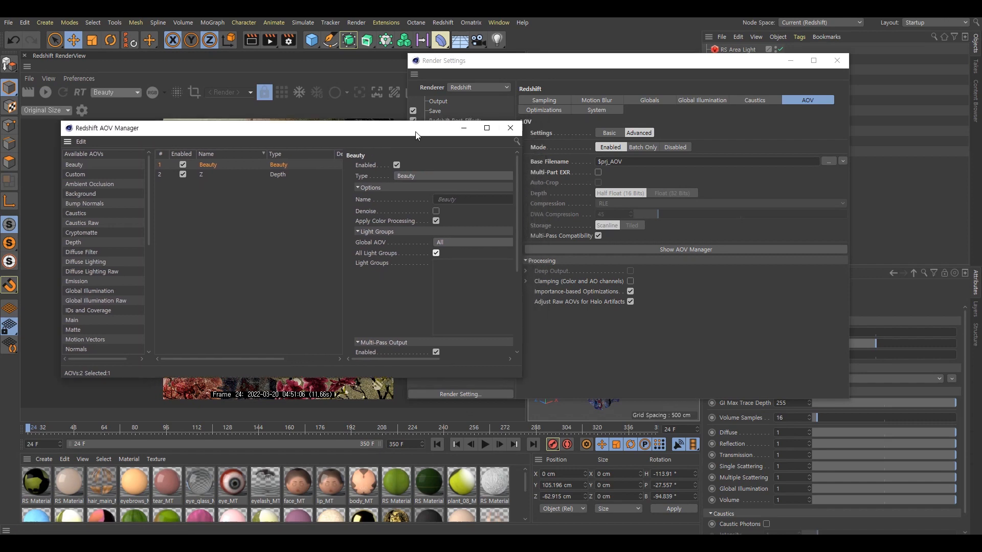
- Assign the RS Physical Sun to a new AOV light group named sun and widen the AOV Manager
click(791, 61)
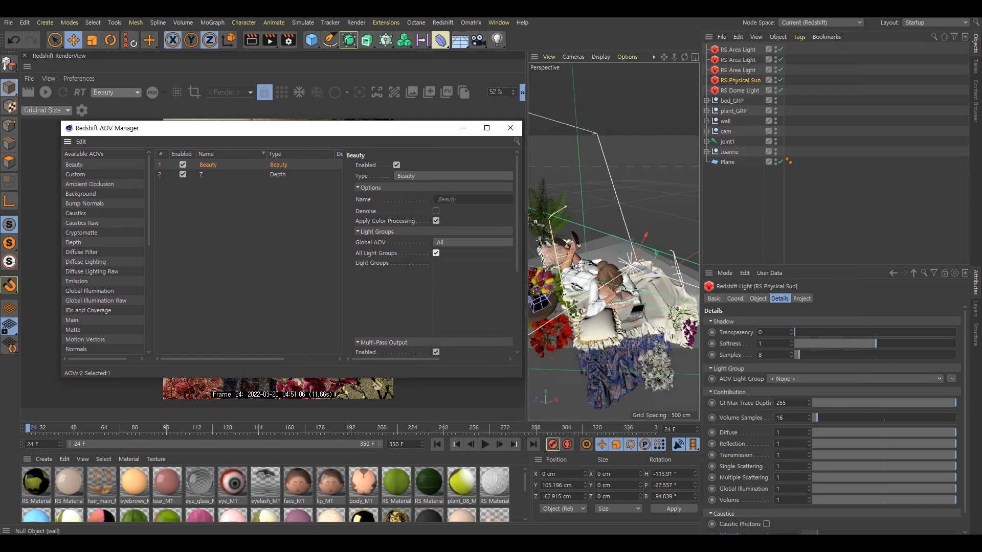
click(740, 81)
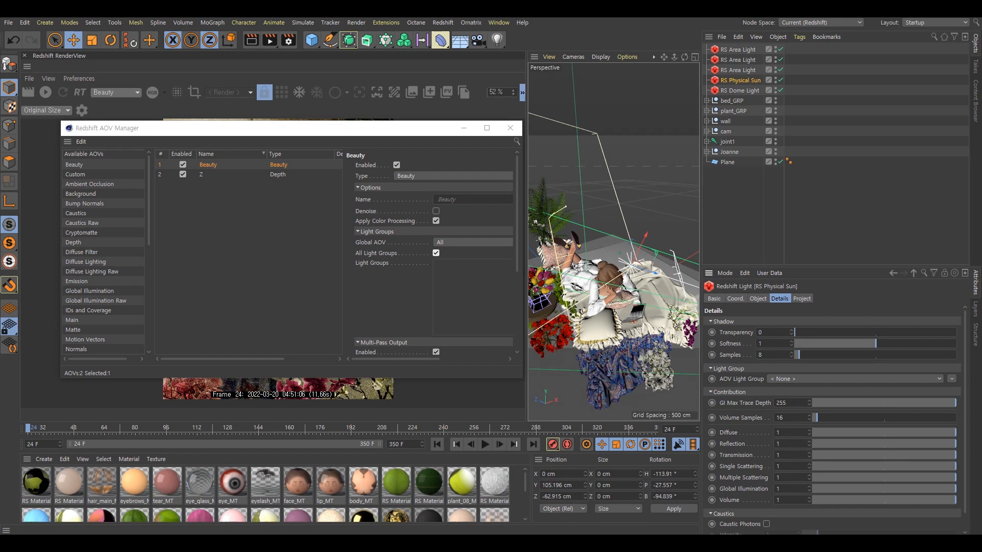
click(855, 379)
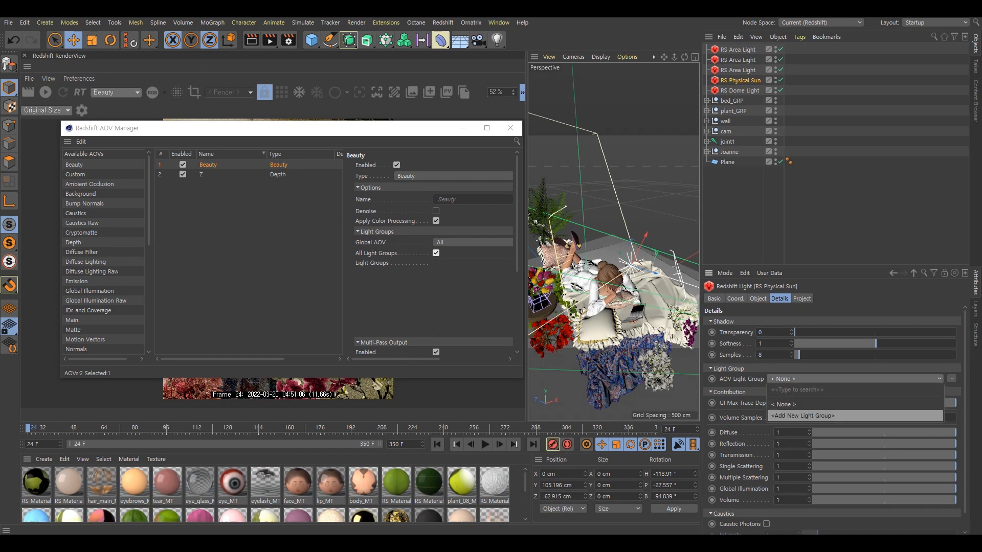
click(855, 415)
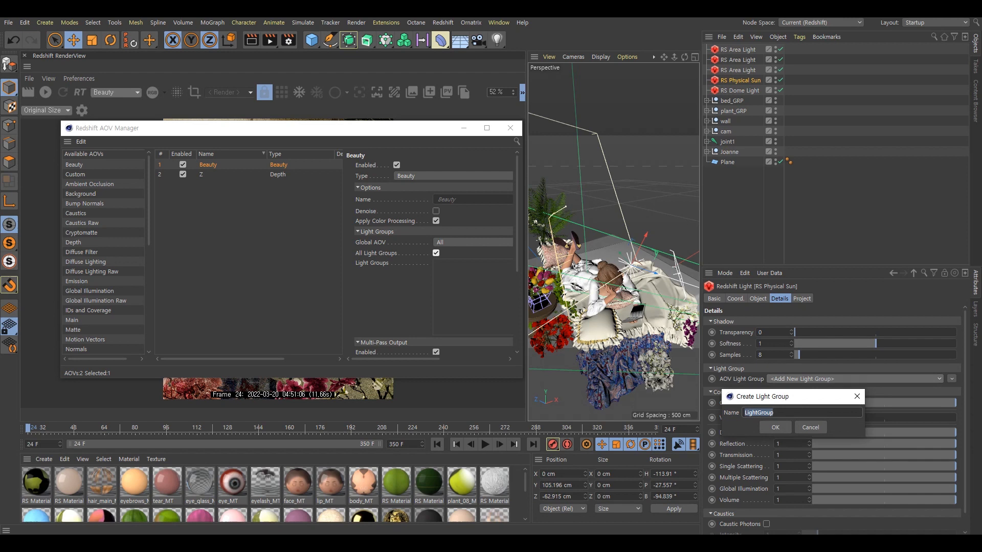
text(sur)
key(BackSpace)
text(n)
key(Return)
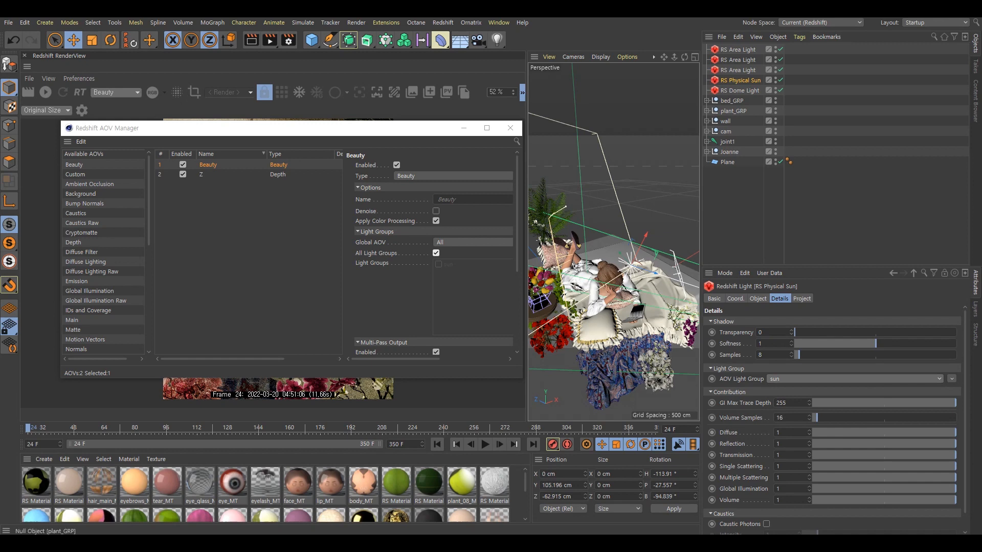
drag(522, 230, 668, 231)
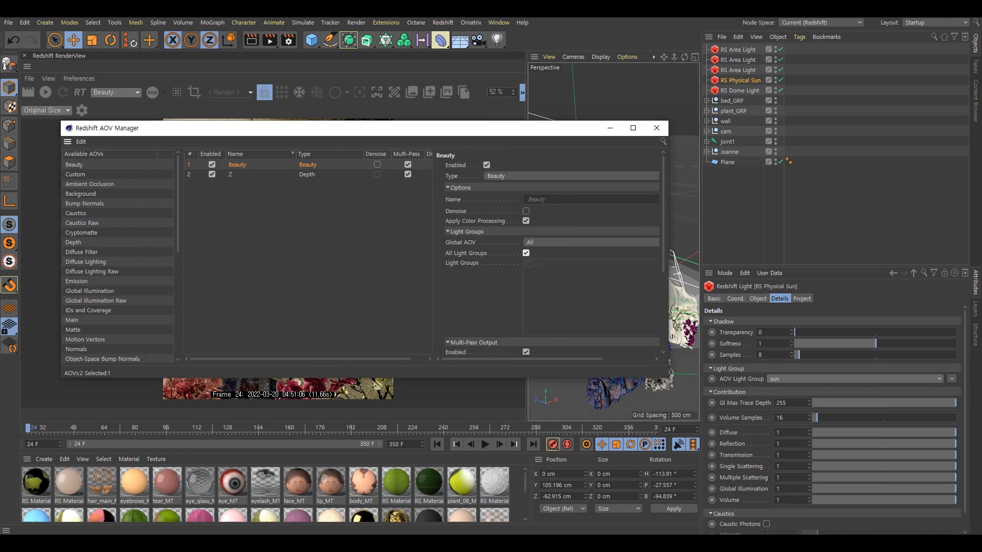
- Assign the third RS Area Light to a new AOV light group named rim
drag(460, 128, 342, 130)
drag(604, 256, 660, 265)
click(660, 265)
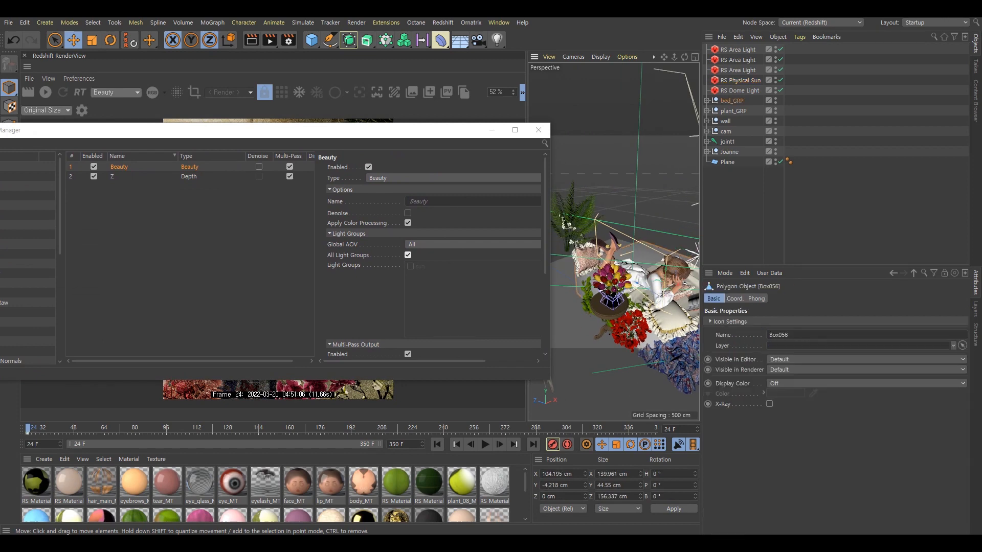
click(738, 70)
click(854, 367)
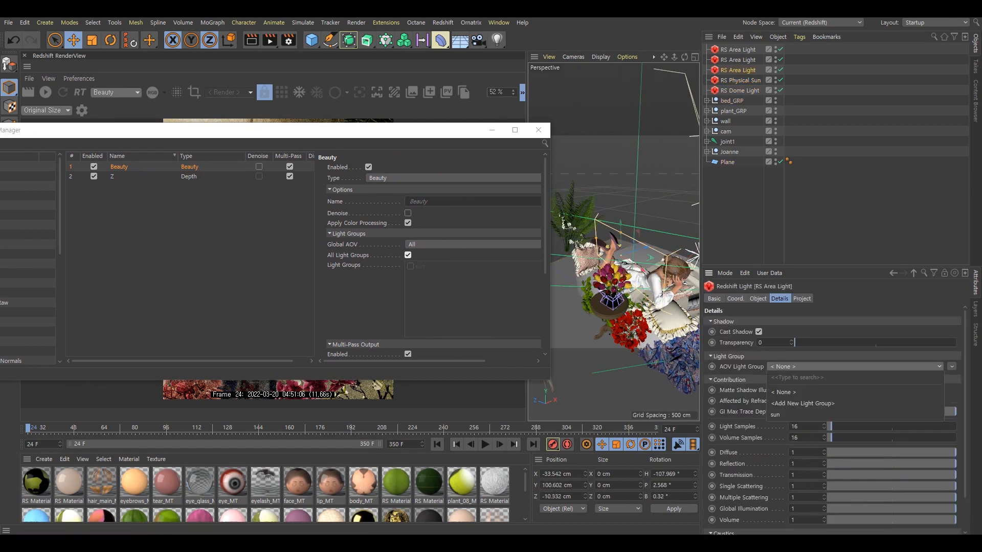
click(803, 403)
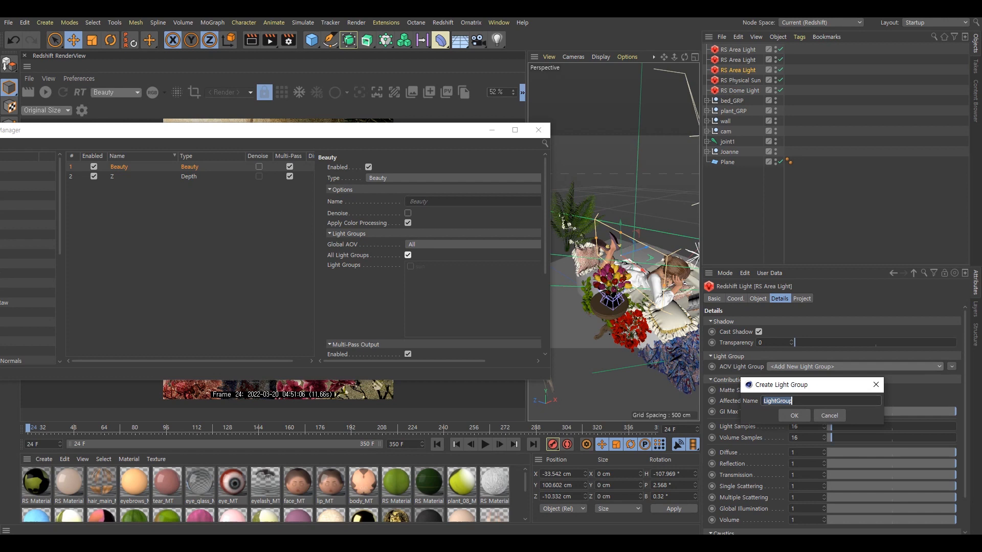
key(BackSpace)
text(rim)
key(Return)
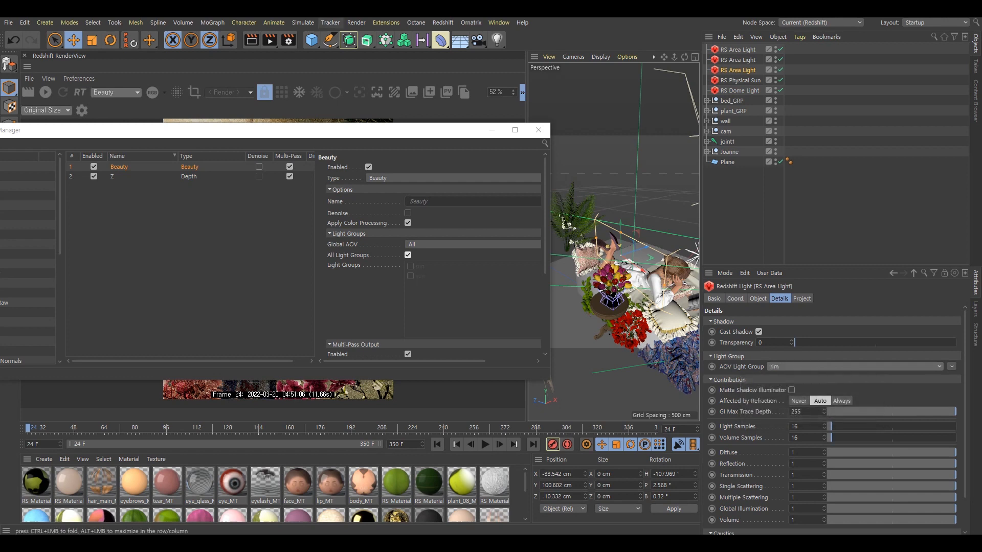
- Restart the live rendering and view the Beauty_rim, Beauty_sun and Depth passes one after another
drag(435, 134, 808, 151)
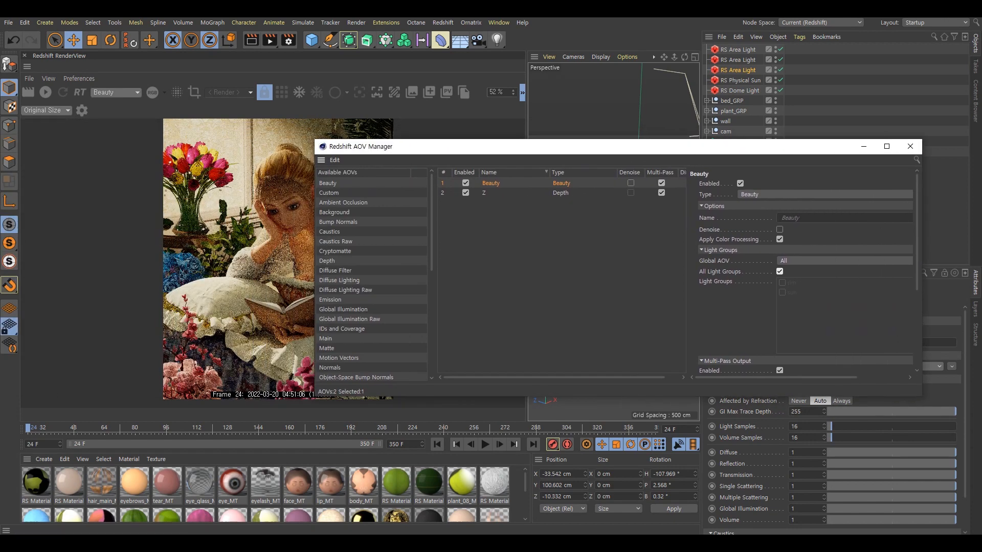
click(45, 91)
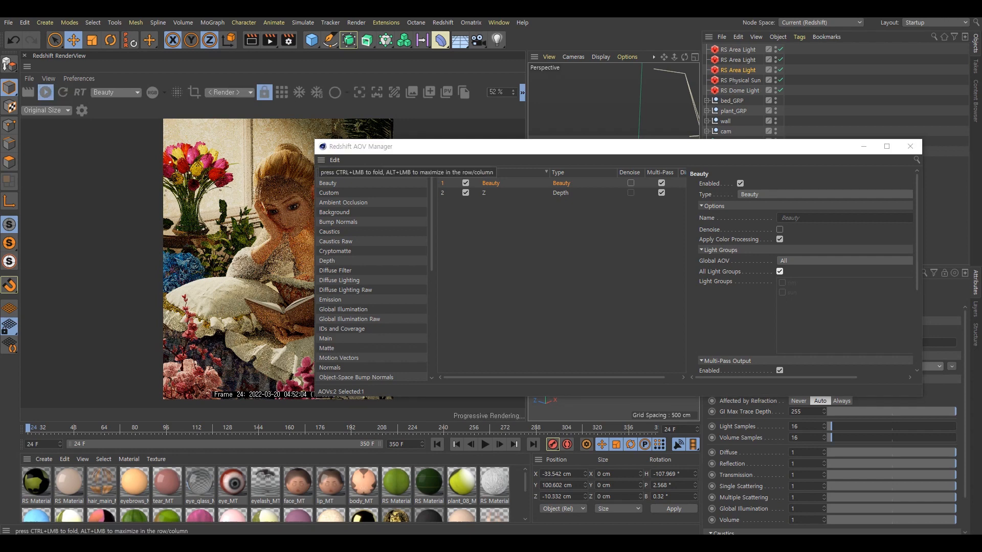
drag(315, 255, 467, 256)
click(117, 93)
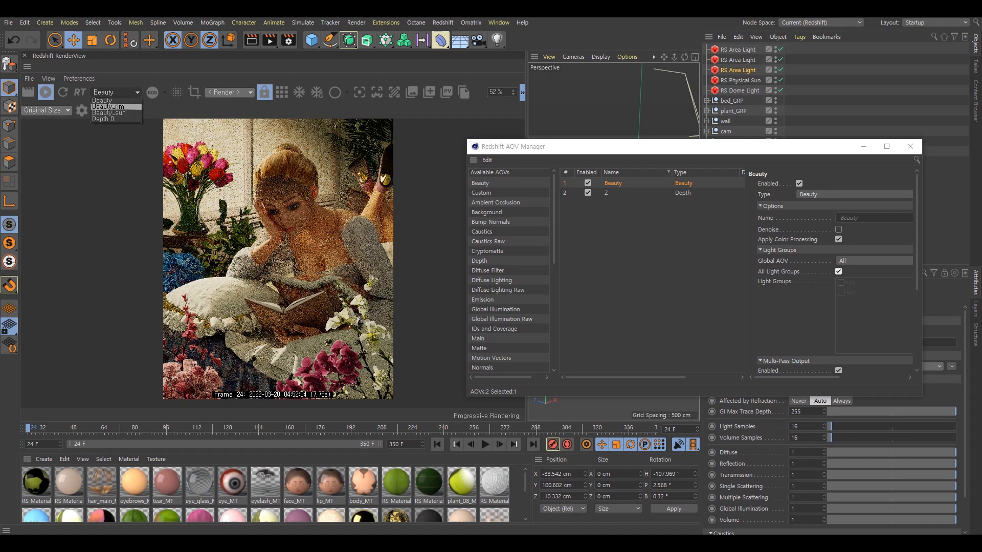
click(108, 107)
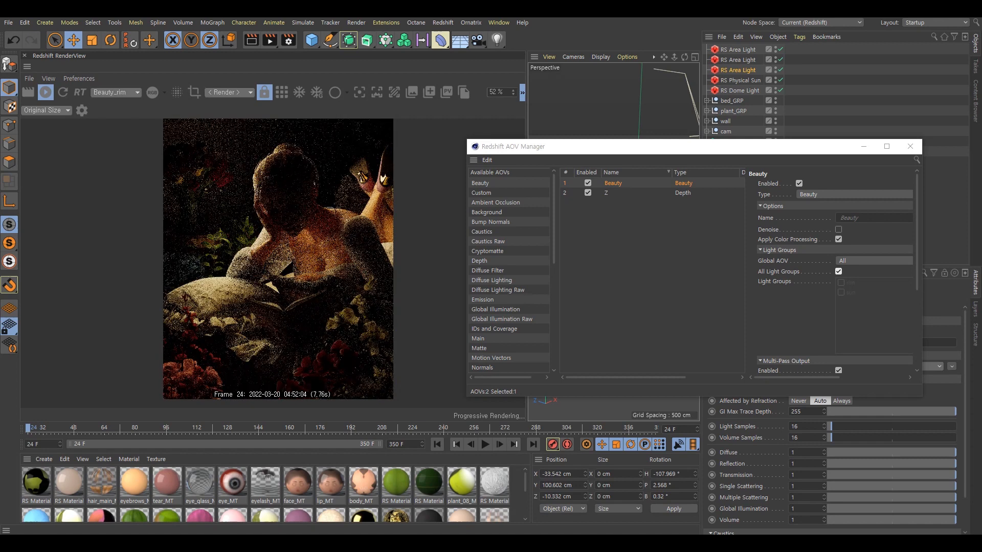
click(117, 92)
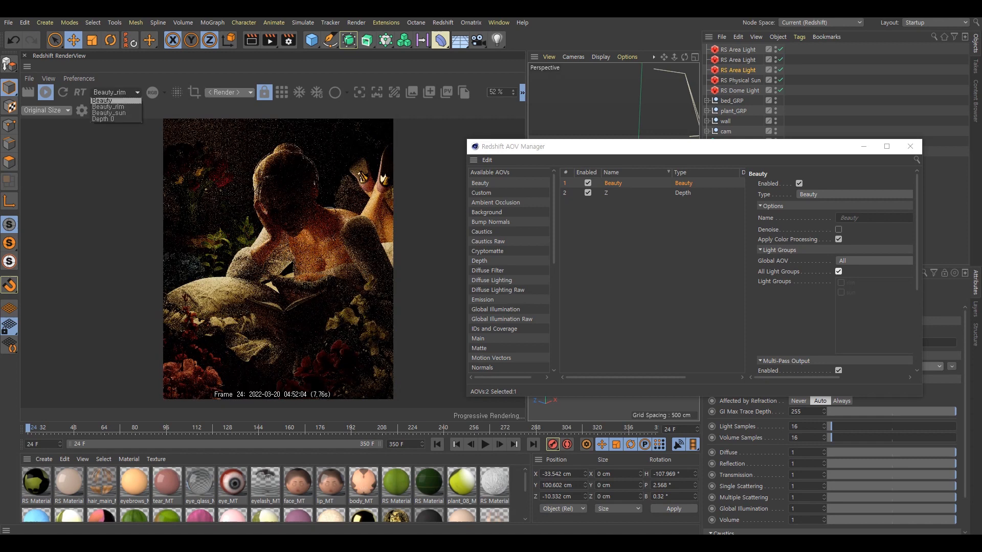
click(108, 112)
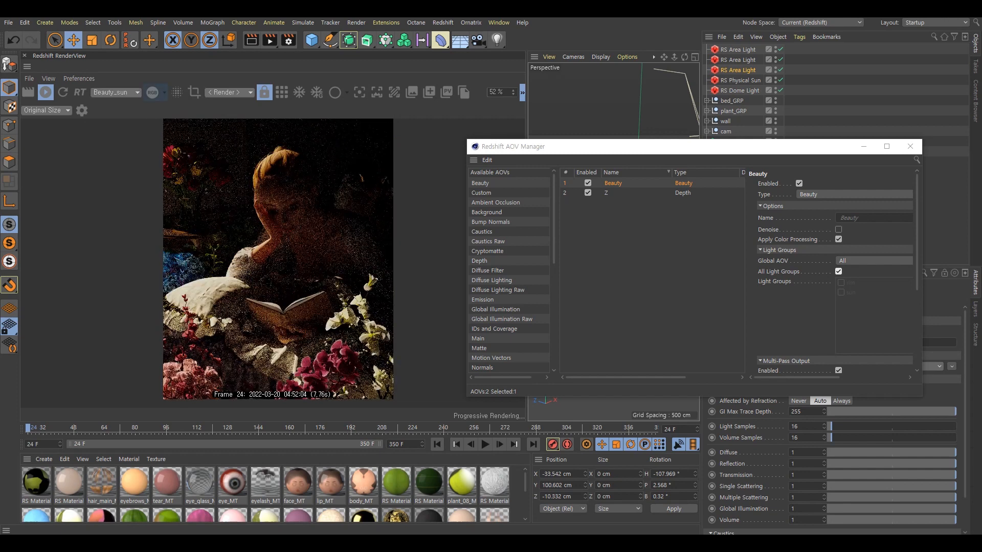
click(116, 92)
click(108, 118)
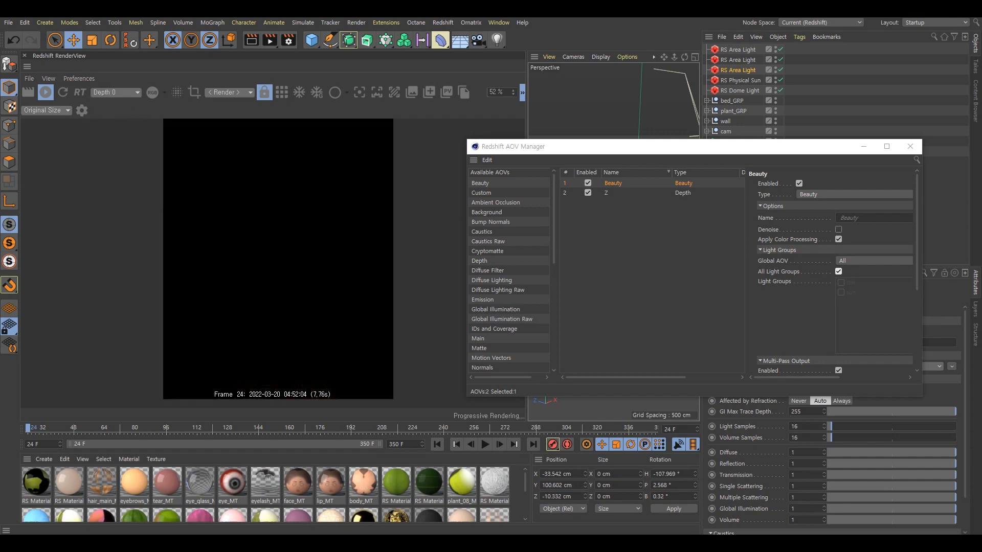
- Stop the live rendering and set the Depth AOV to Z Normalized Inverted, without Use Camera Near/Far, with a Maximum Depth of 500
click(46, 92)
drag(655, 149, 428, 148)
click(506, 174)
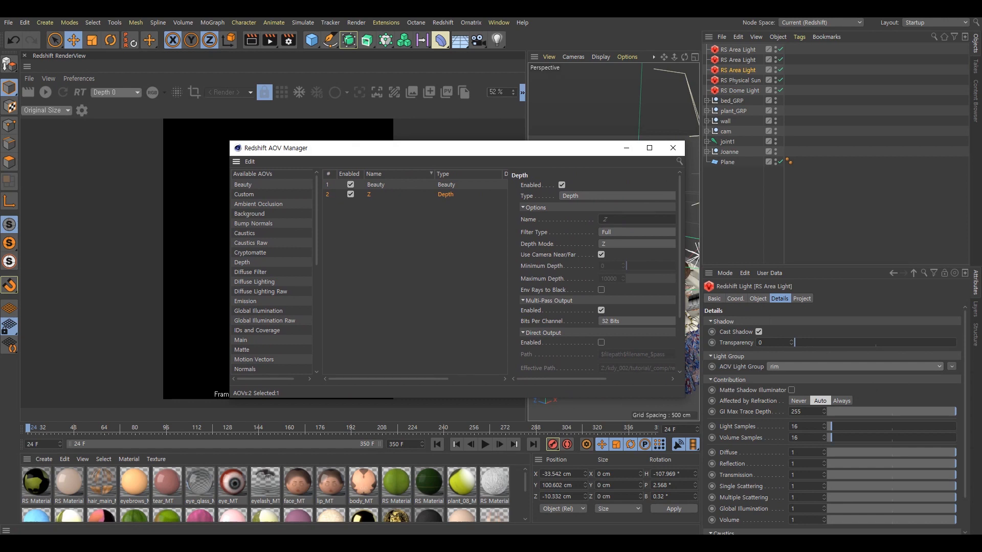
click(637, 244)
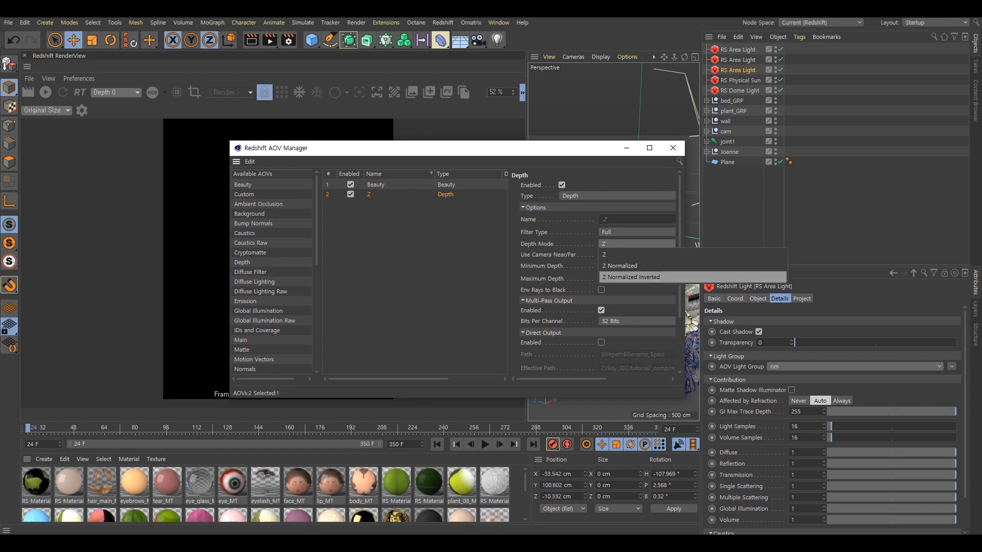
click(634, 277)
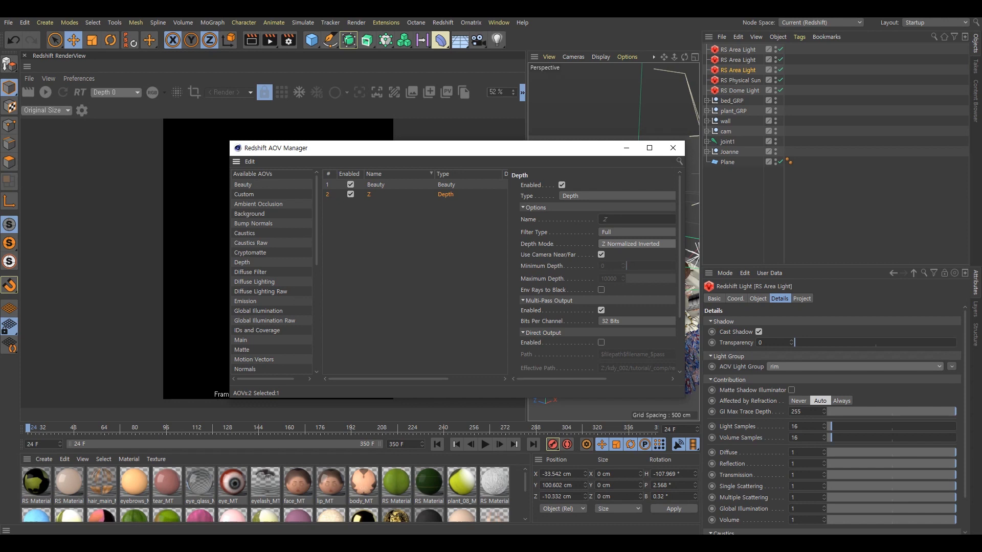
click(602, 255)
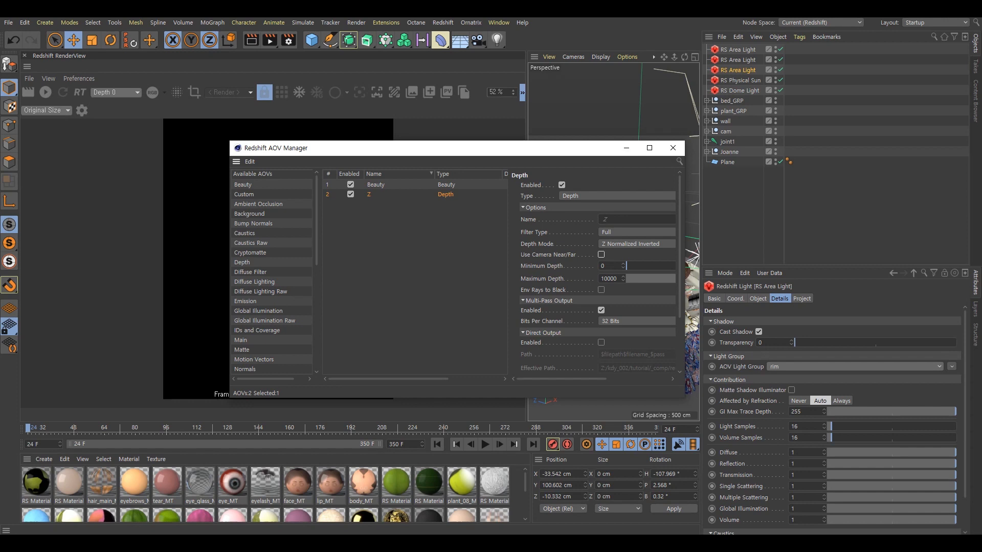
click(602, 279)
text(500)
key(Return)
- Render the Depth pass in buckets with the AOV Manager moved aside and examine the depth gradation
drag(406, 149, 508, 102)
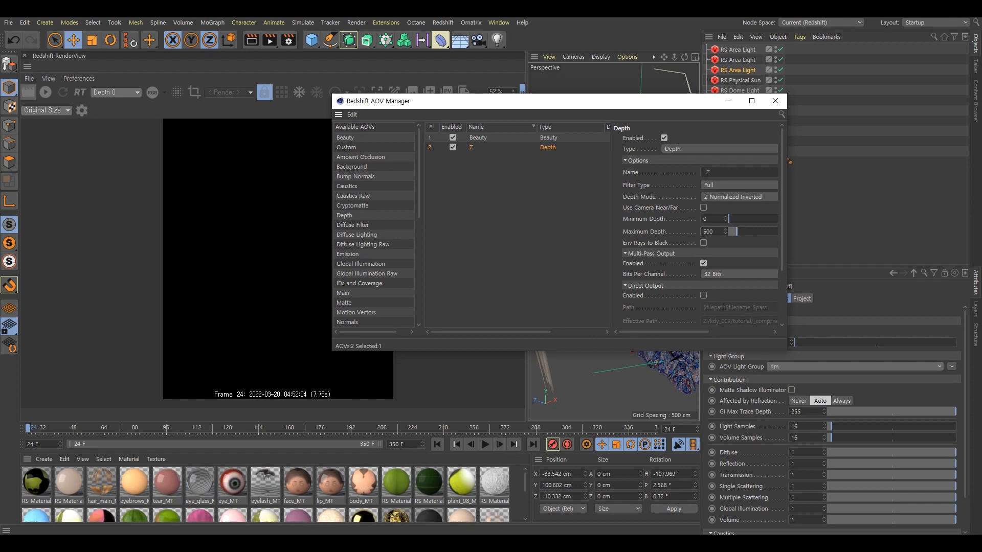
click(28, 92)
drag(435, 101, 668, 134)
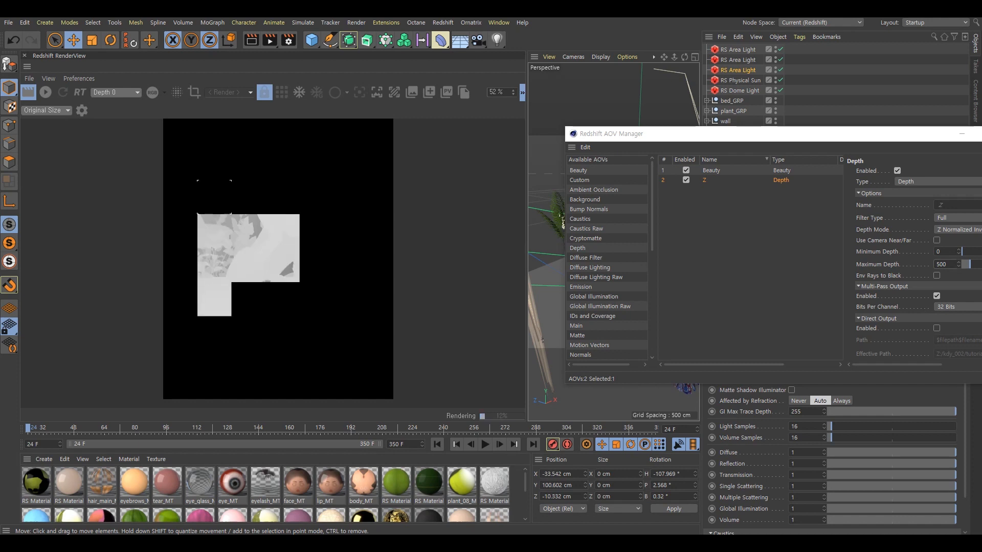
scroll(250, 233, up, 5)
scroll(328, 268, down, 3)
drag(271, 256, 221, 231)
scroll(217, 230, down, 2)
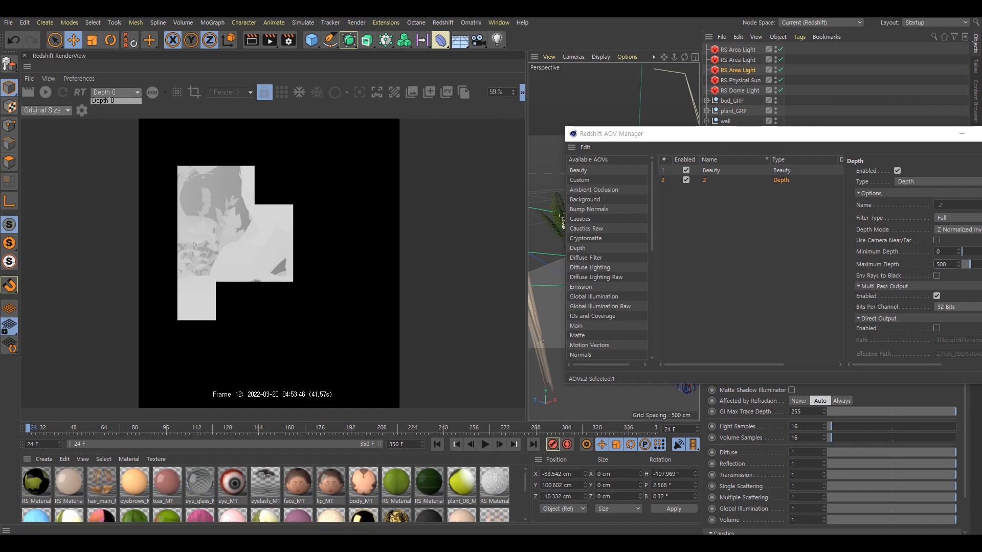
- Switch the render display back to the Beauty pass and restart the live rendering
click(116, 92)
click(110, 100)
click(45, 92)
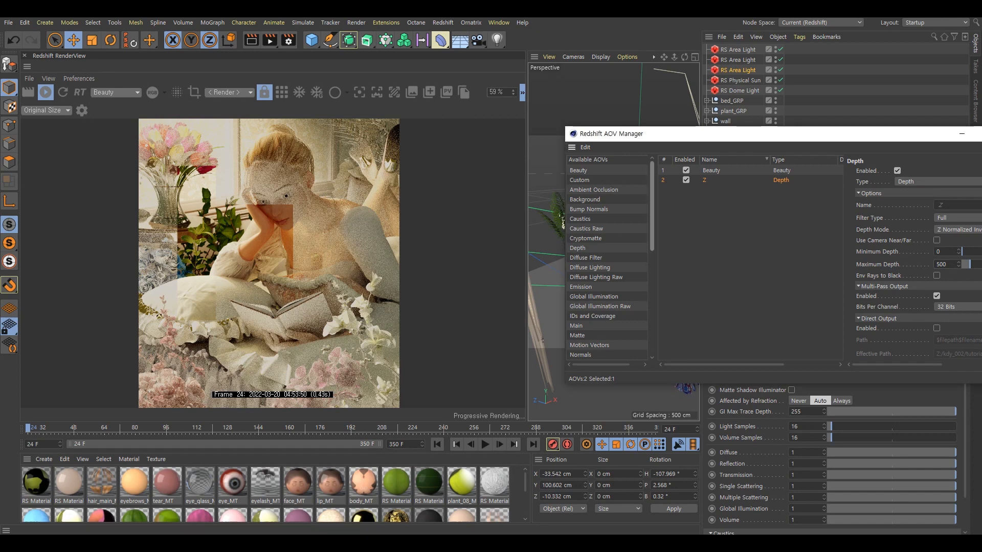
- Add a Puzzle Matte AOV and move the AOV Manager clear of the object list and viewport
scroll(608, 263, down, 4)
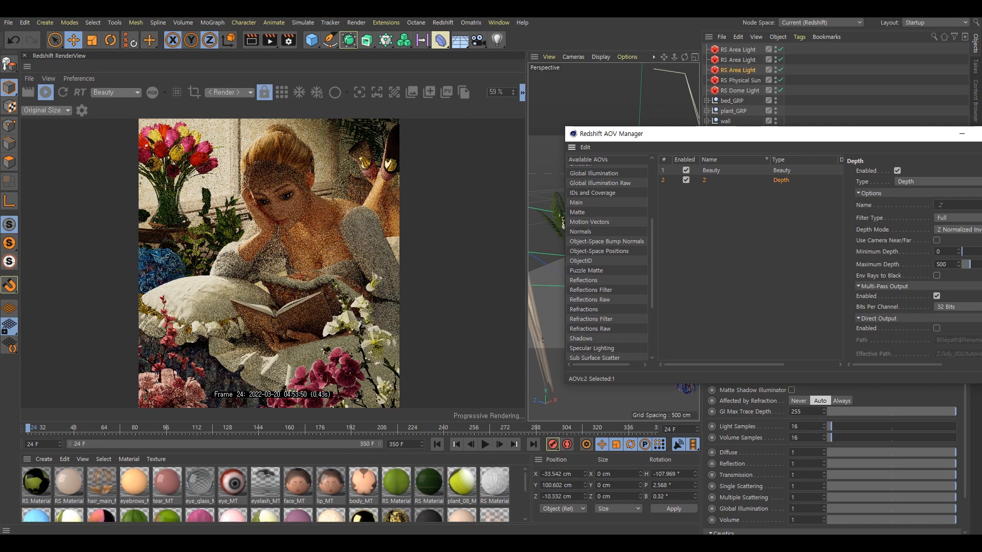
double_click(587, 271)
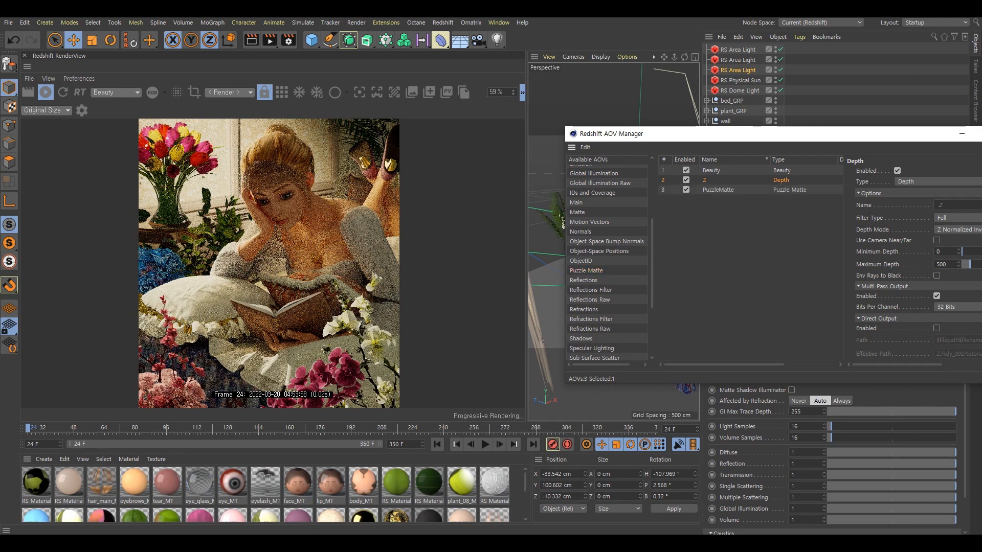
drag(665, 134, 339, 151)
drag(458, 151, 343, 153)
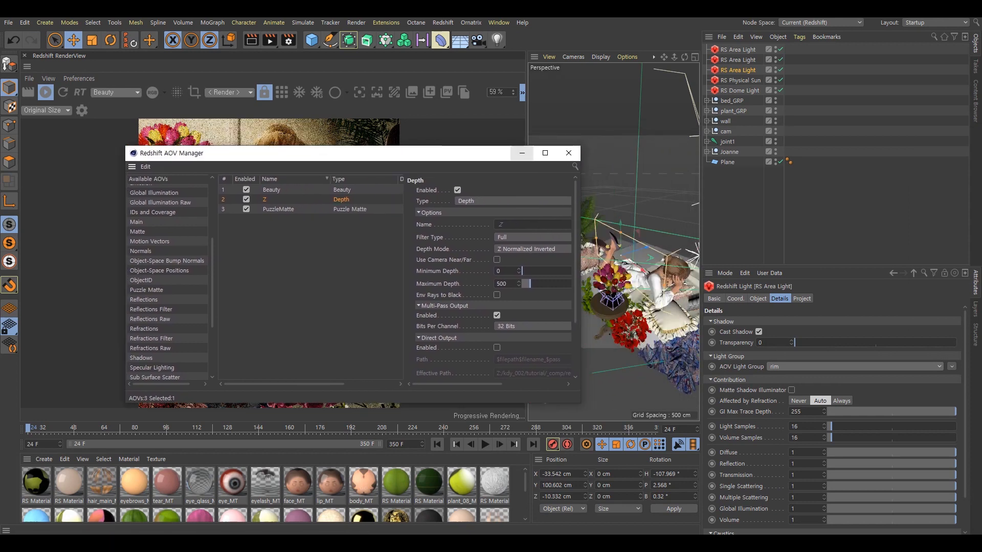
drag(486, 158, 436, 129)
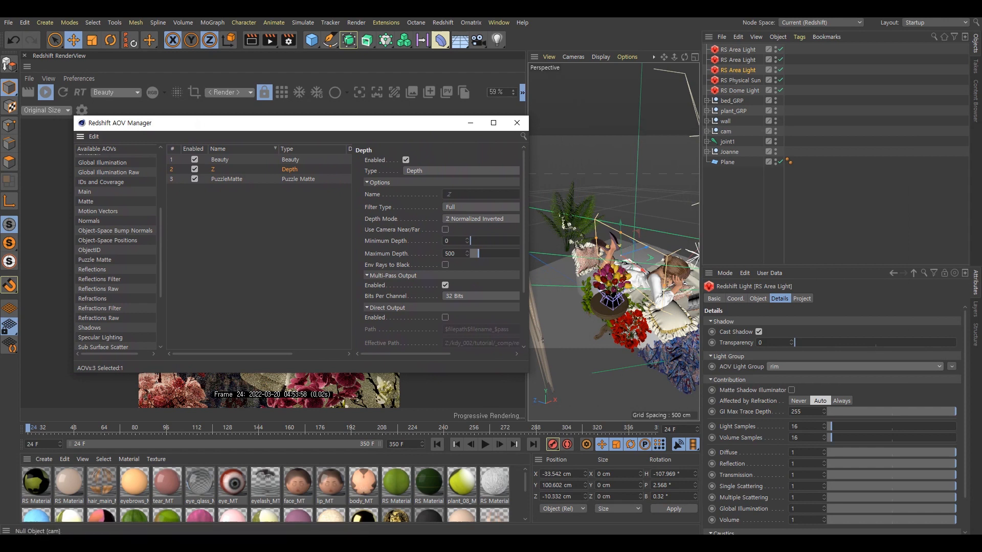
- Examine which scene objects belong to the bed, plant, wall and girl groups by selecting them
click(737, 203)
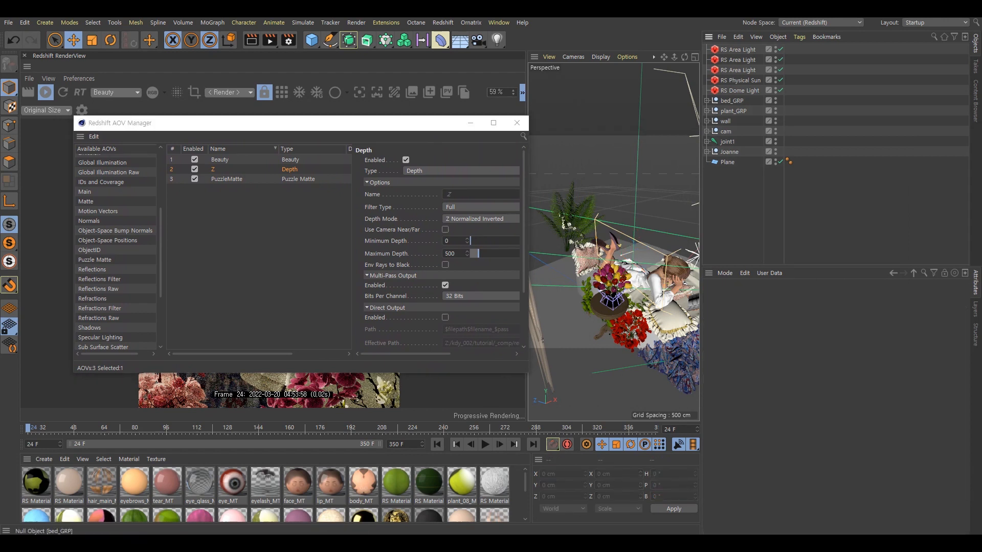
click(732, 101)
mouse_move(614, 242)
mouse_down()
mouse_move(566, 243)
mouse_move(594, 254)
mouse_move(560, 244)
mouse_move(599, 249)
mouse_up()
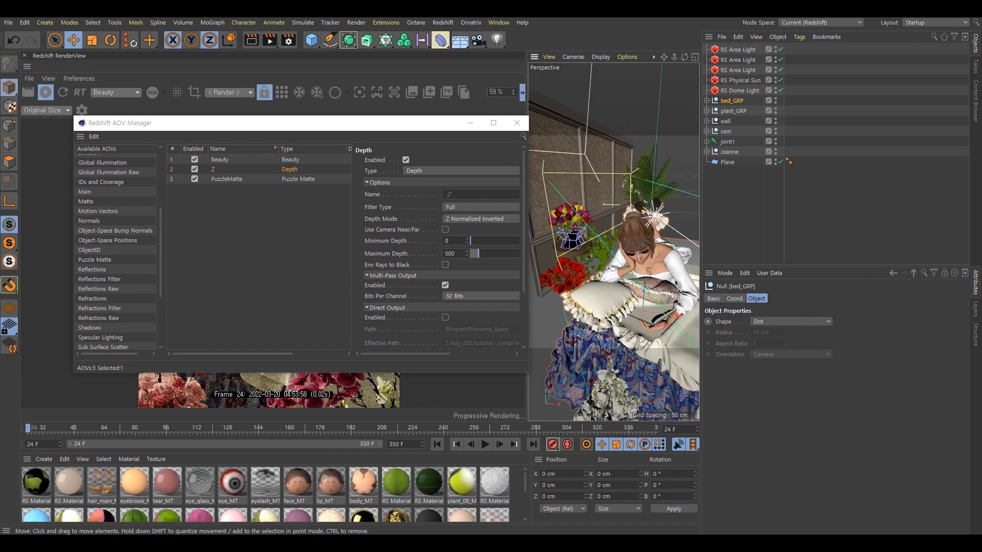
click(569, 213)
click(638, 252)
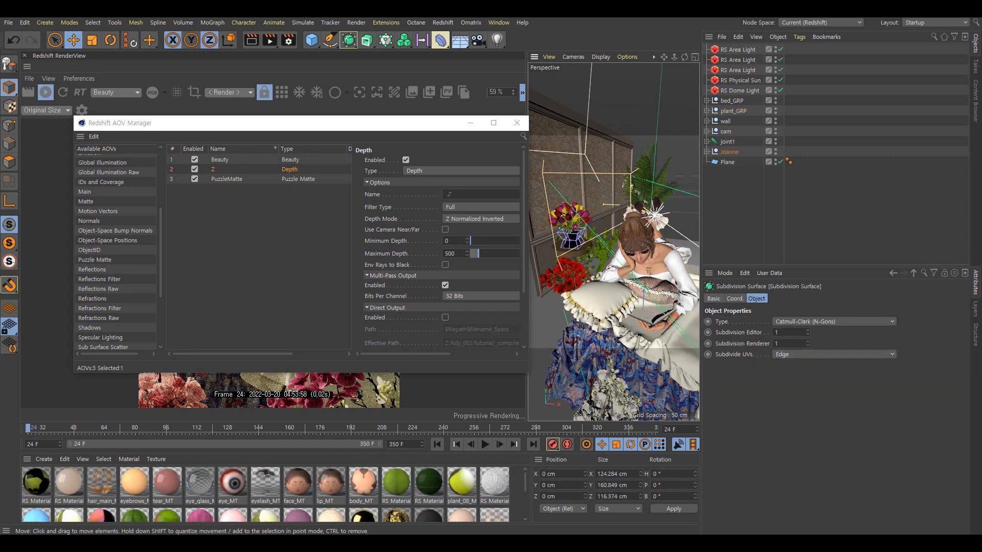
drag(638, 252, 611, 258)
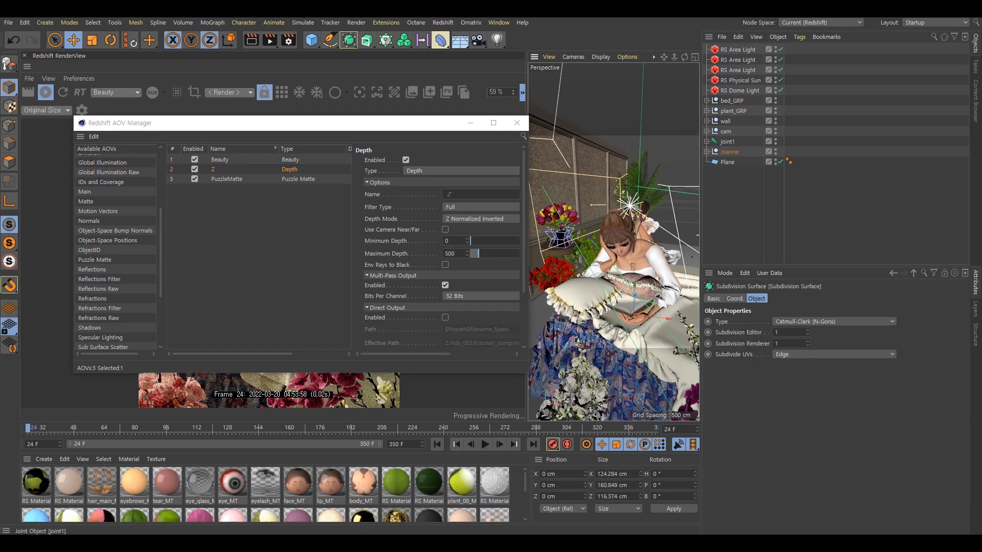
drag(626, 312, 636, 301)
click(657, 335)
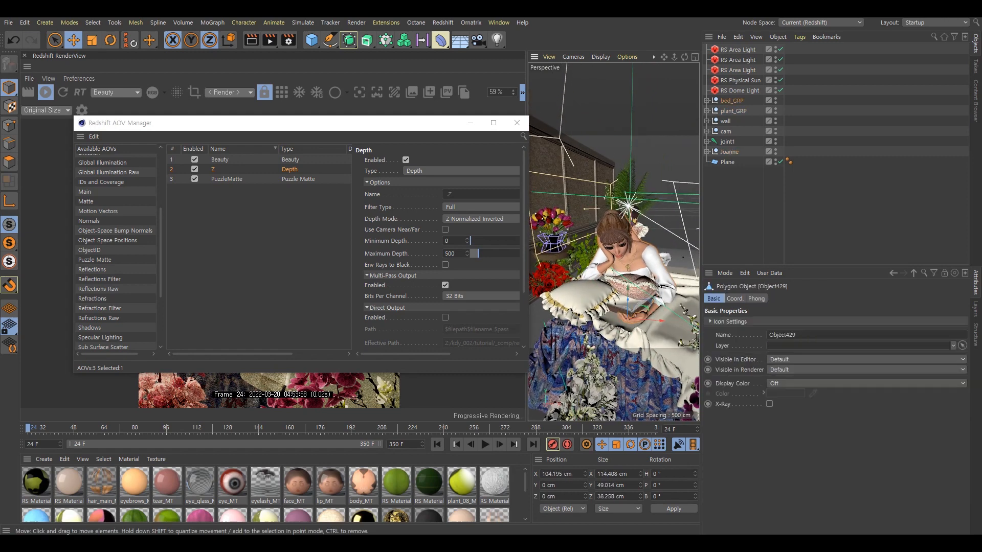
click(732, 101)
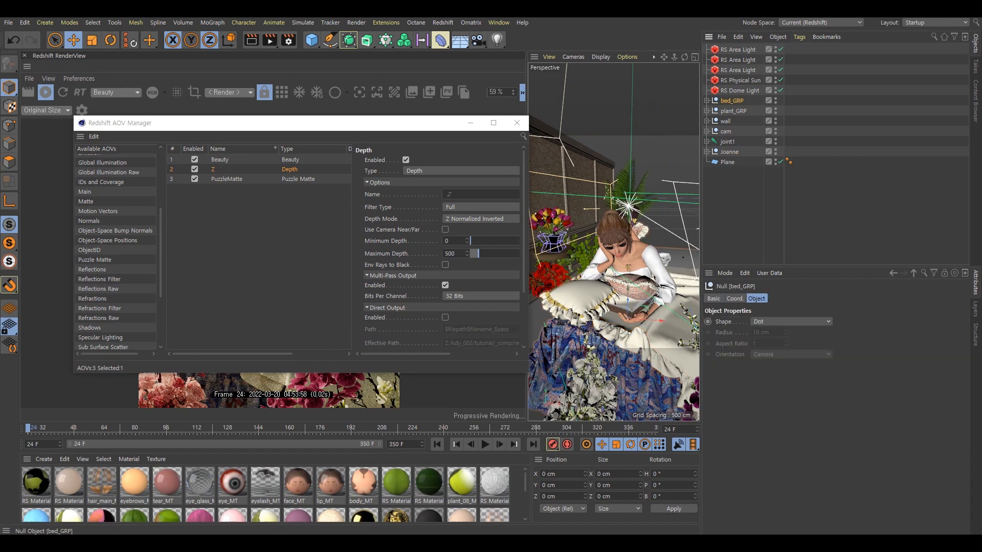
click(733, 111)
click(726, 121)
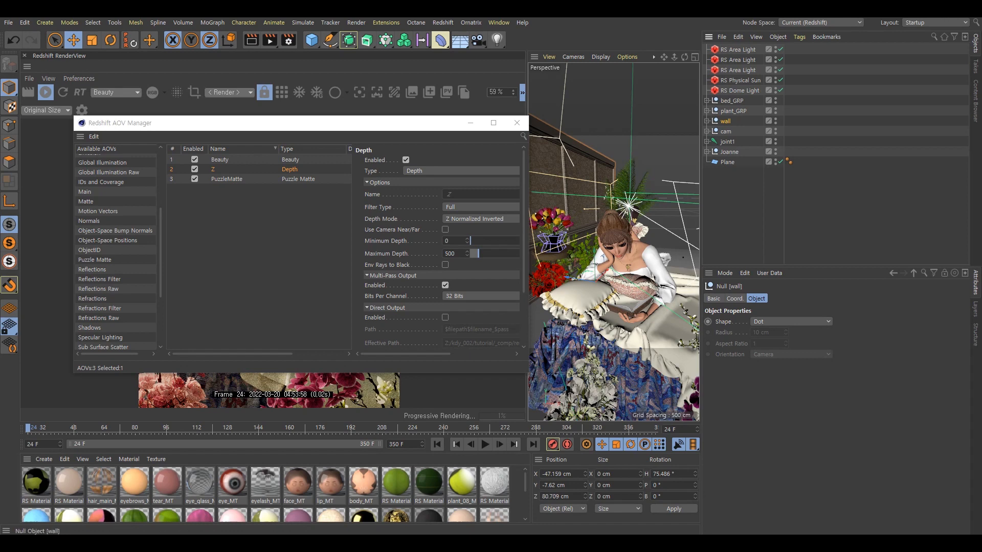
click(734, 111)
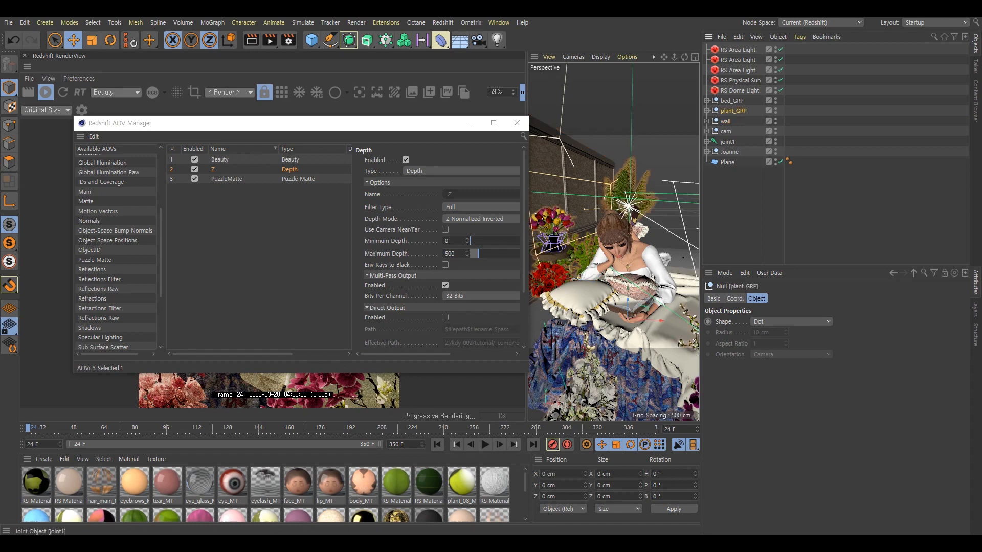
- Add a Redshift Object tag to the girl's group and enable its Object ID override
right_click(730, 152)
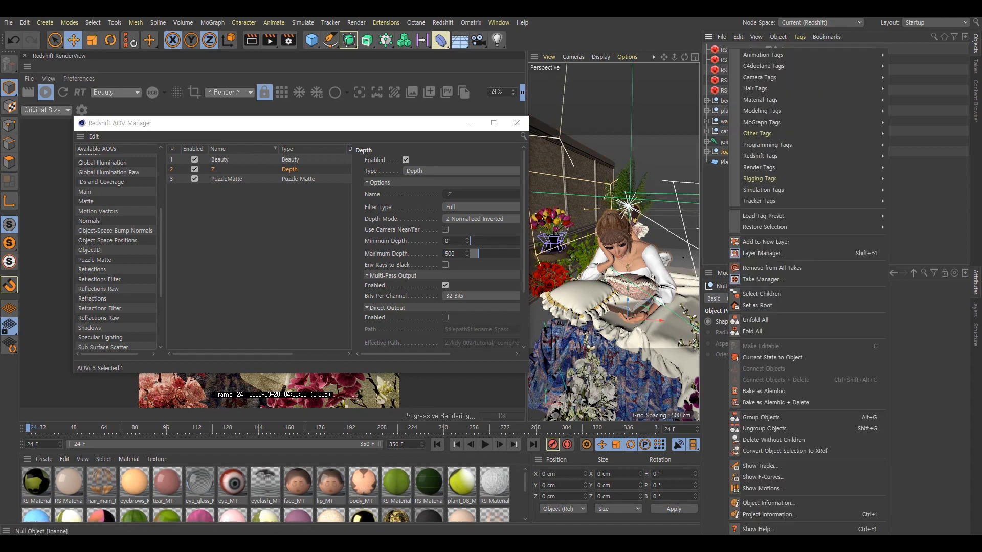
mouse_move(767, 156)
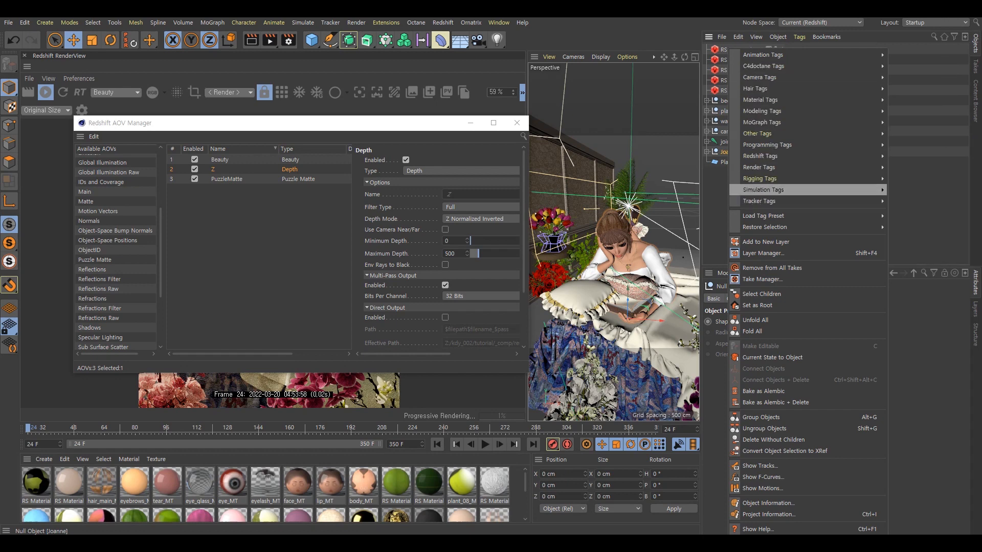
mouse_move(870, 156)
click(915, 168)
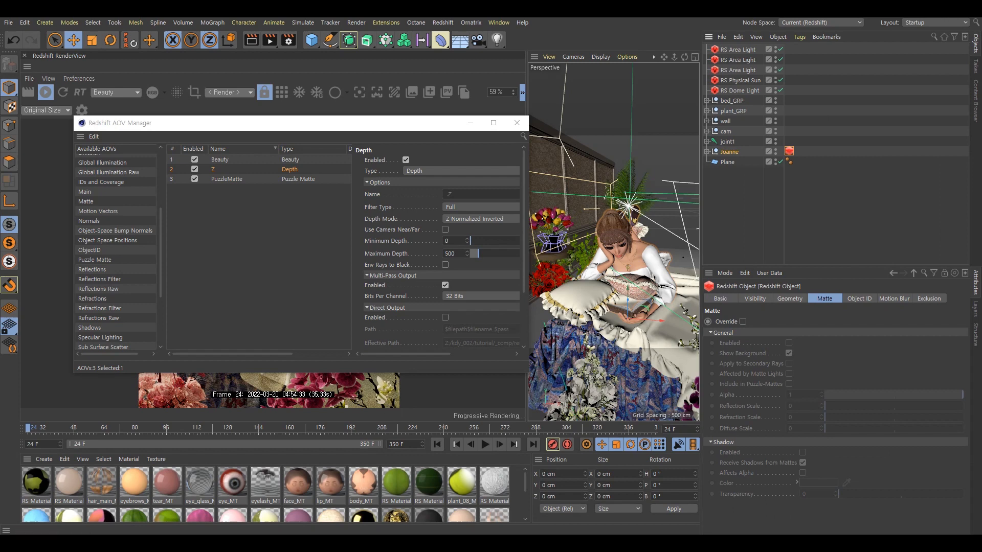
click(860, 299)
click(745, 322)
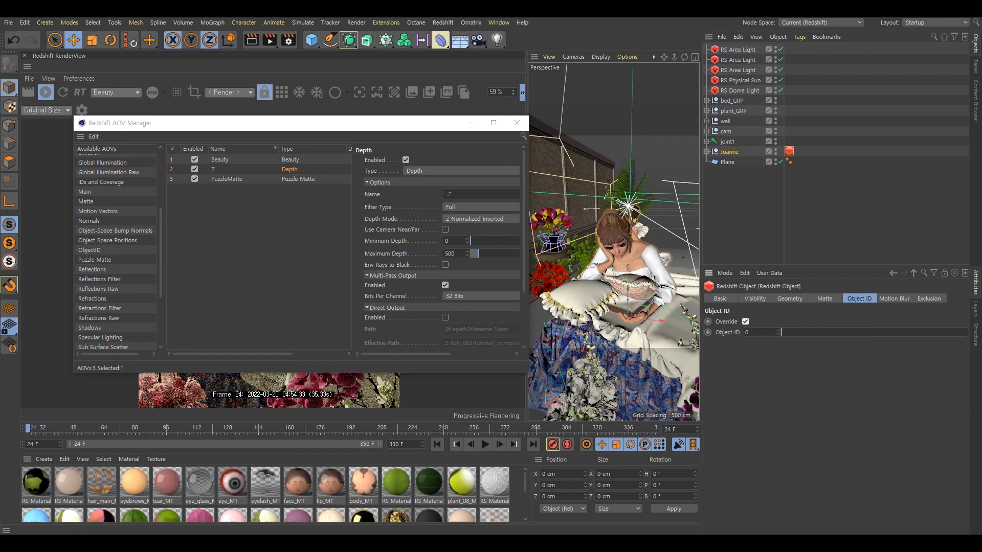
- Set the object ID on the girl's Redshift Object tag to 1
click(747, 332)
text(1)
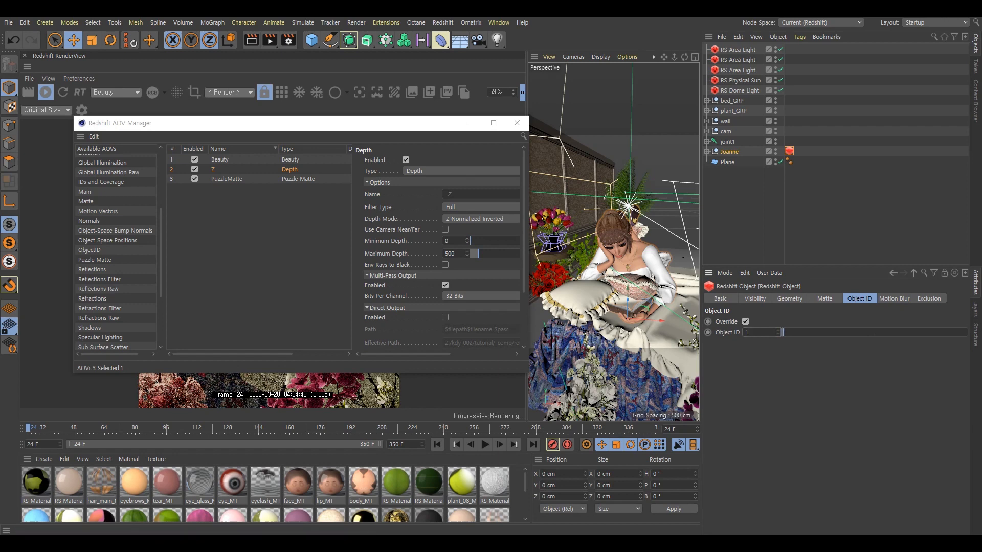
- Identify the pillow and cloth objects' parent group and add a Redshift Object tag to bed_GRP
drag(614, 242, 574, 244)
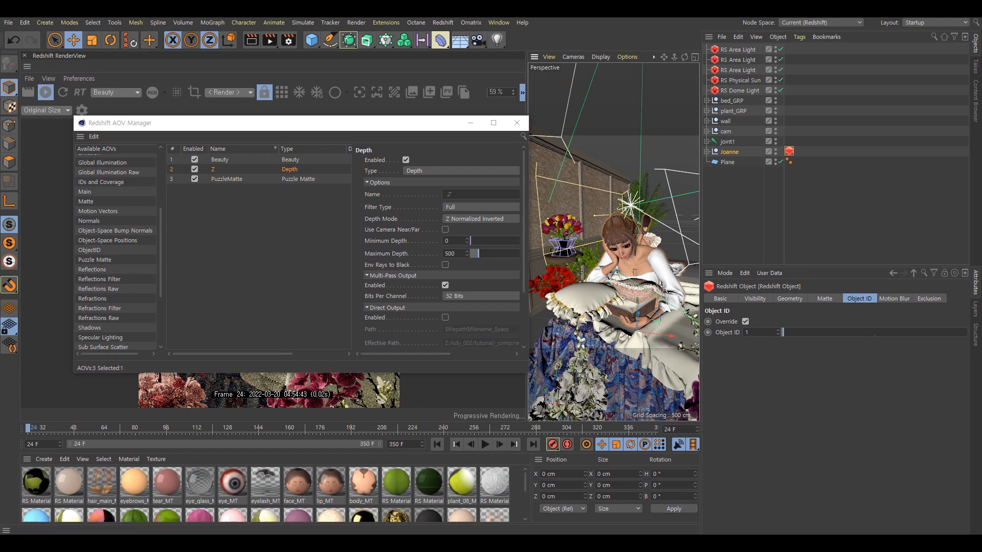
drag(626, 353, 645, 349)
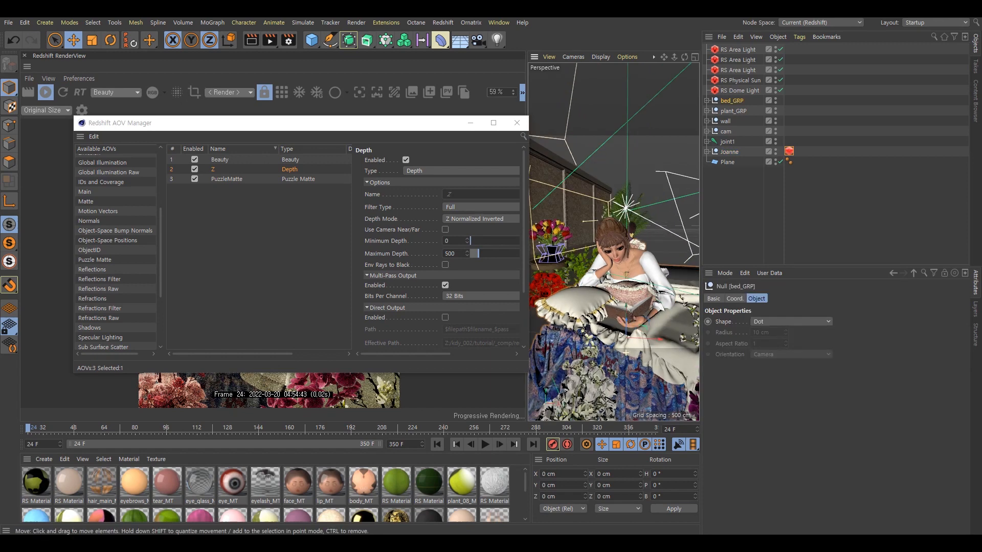
click(576, 306)
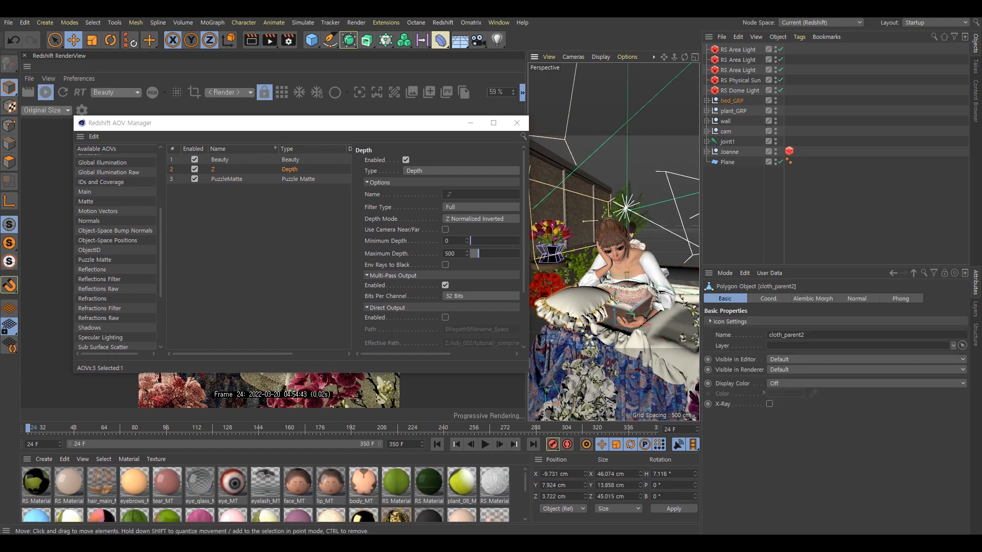
click(566, 309)
mouse_move(597, 338)
mouse_down()
mouse_move(586, 342)
mouse_move(615, 338)
mouse_move(599, 341)
mouse_up()
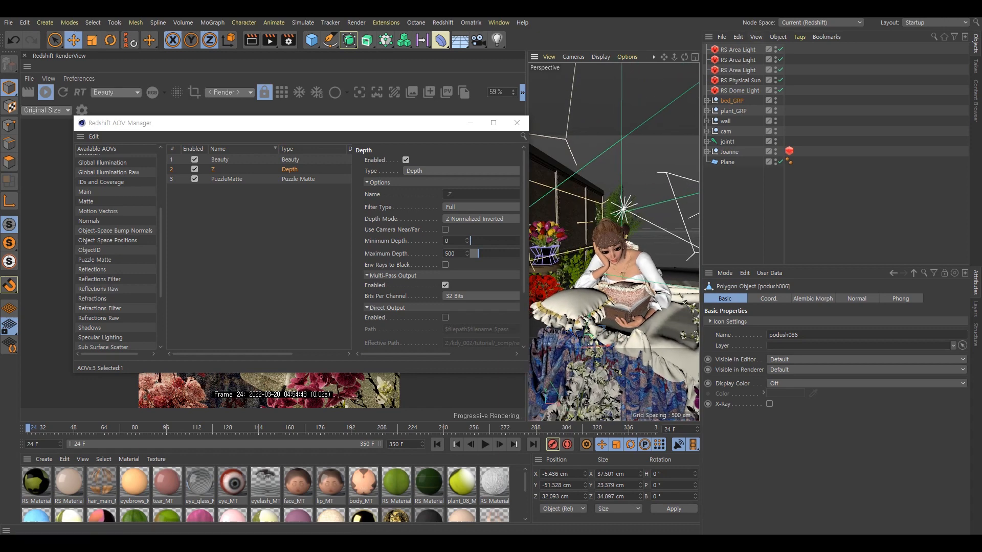
right_click(742, 100)
mouse_move(752, 100)
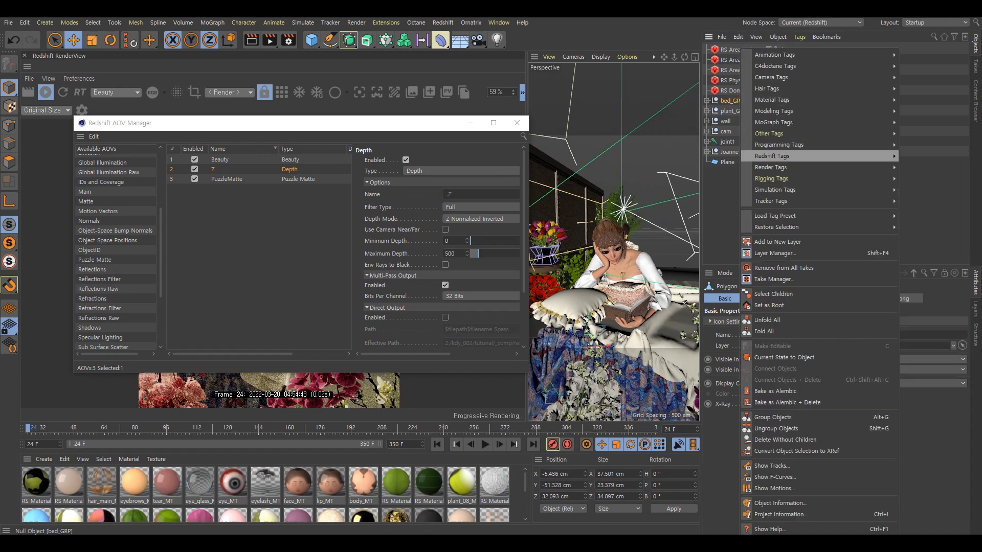
mouse_move(772, 156)
click(928, 167)
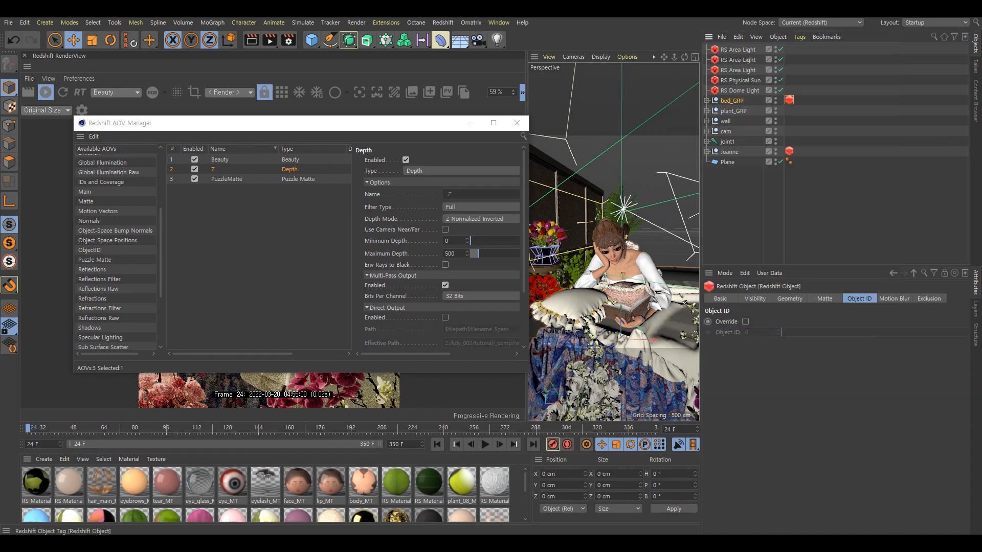
- Enable the Object ID override on the bed group's tag and set its ID to 2
click(746, 321)
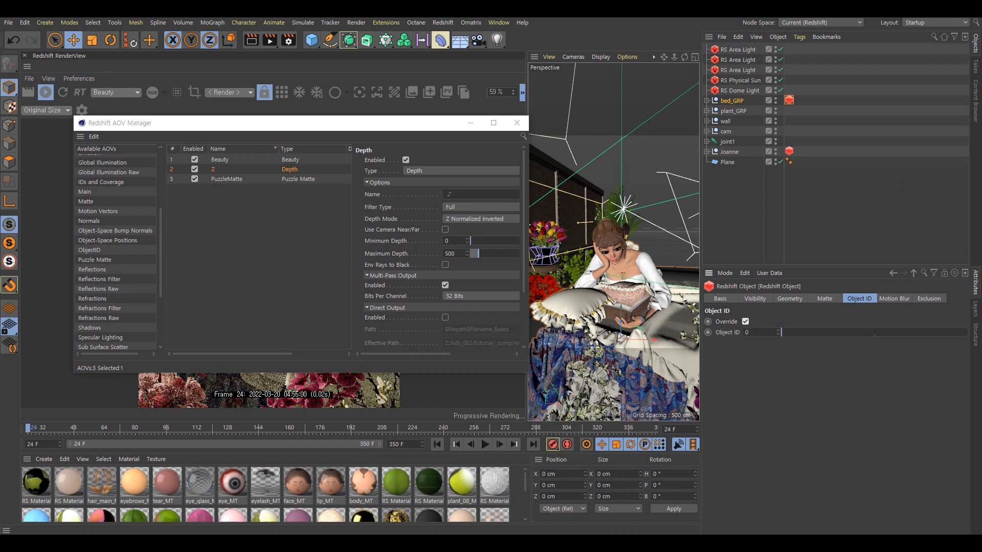
click(747, 333)
text(2)
key(Return)
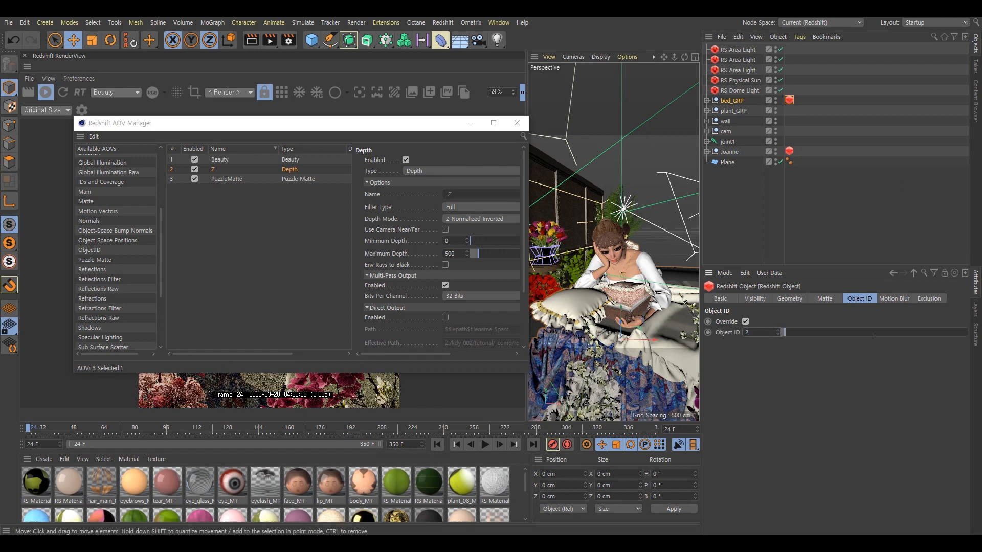
- Identify the flowers' parent group and add a Redshift Object tag to plant_GRP
mouse_move(602, 292)
mouse_down()
mouse_move(586, 289)
mouse_move(602, 292)
mouse_up()
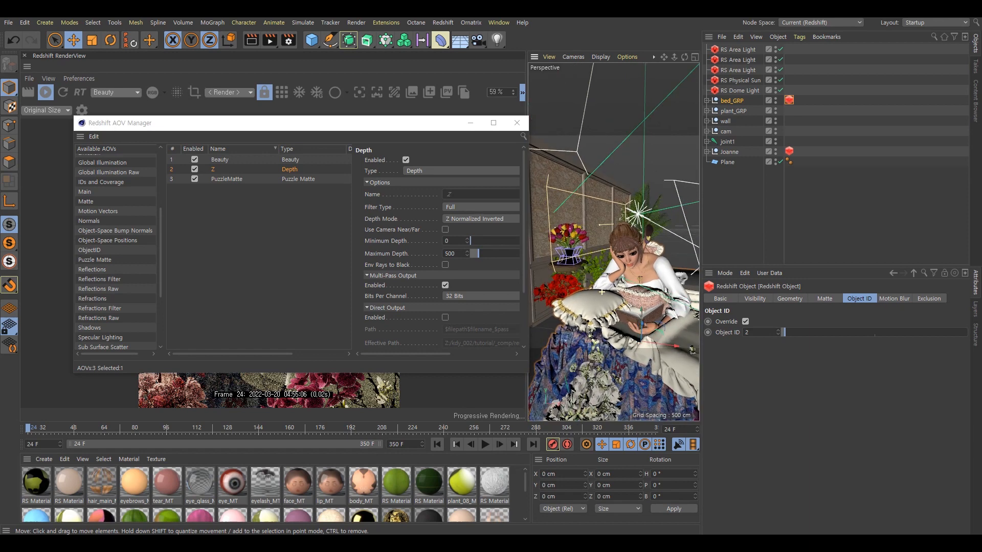
click(562, 288)
click(571, 236)
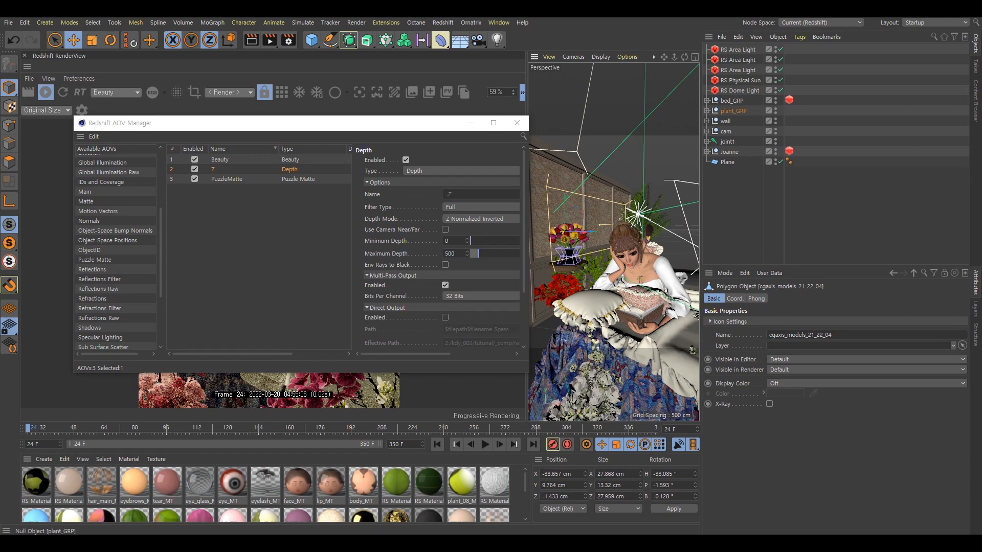
click(733, 111)
right_click(734, 111)
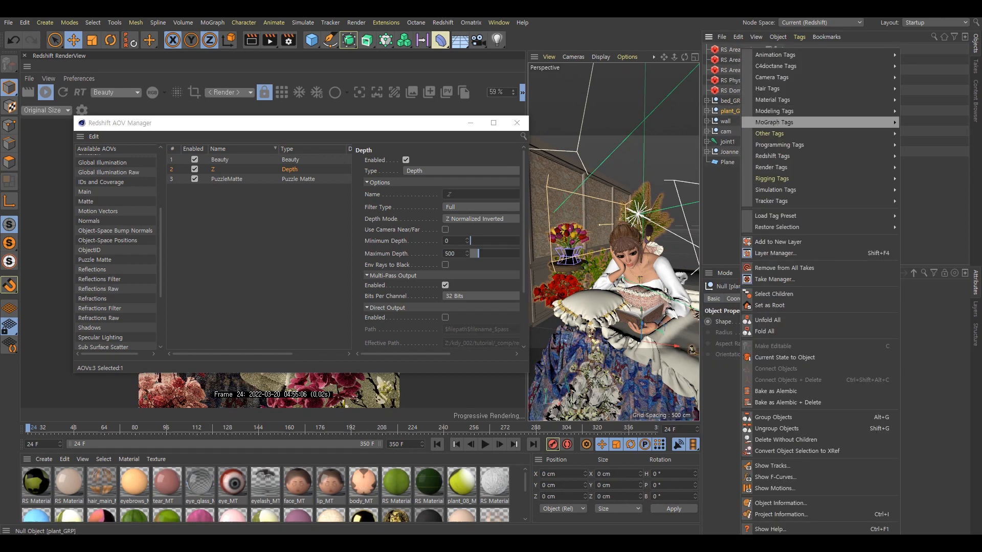
mouse_move(773, 179)
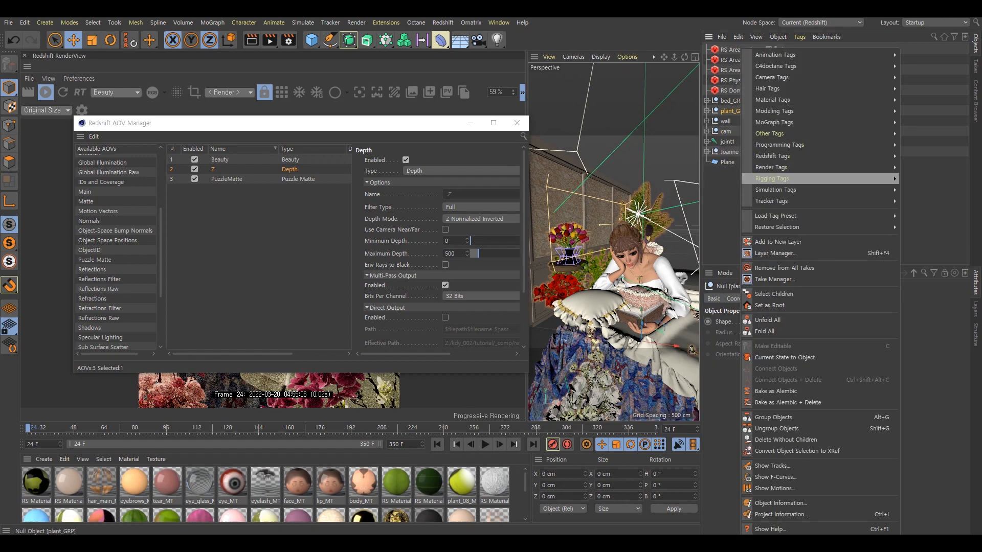
mouse_move(772, 156)
click(926, 156)
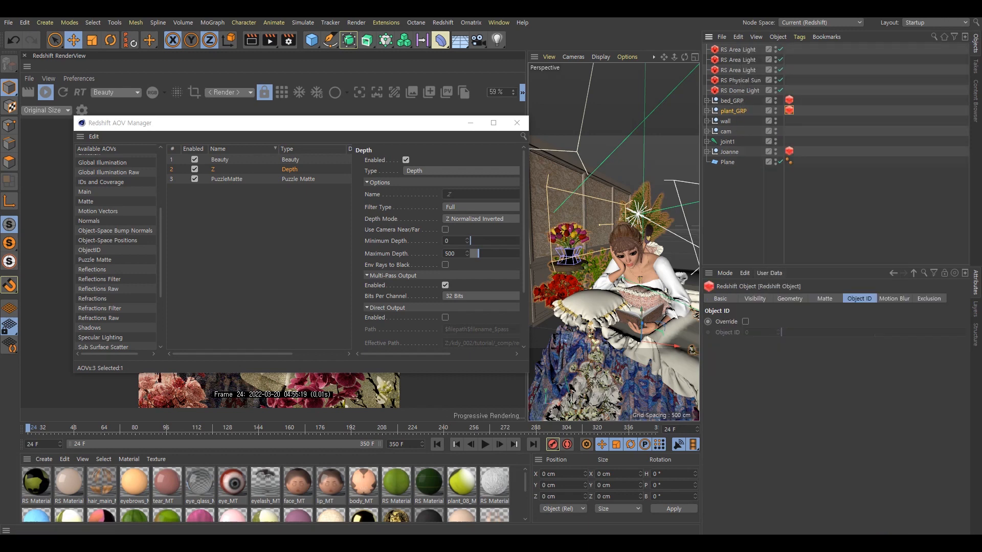
- Enable the Object ID override on the plant group's tag and set its ID to 3
click(745, 322)
double_click(747, 332)
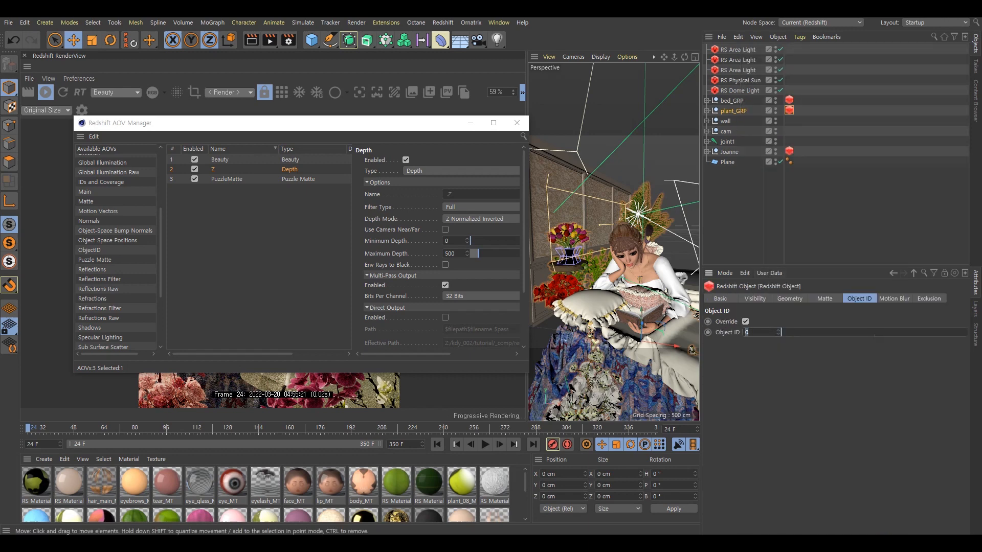
text(3)
key(Return)
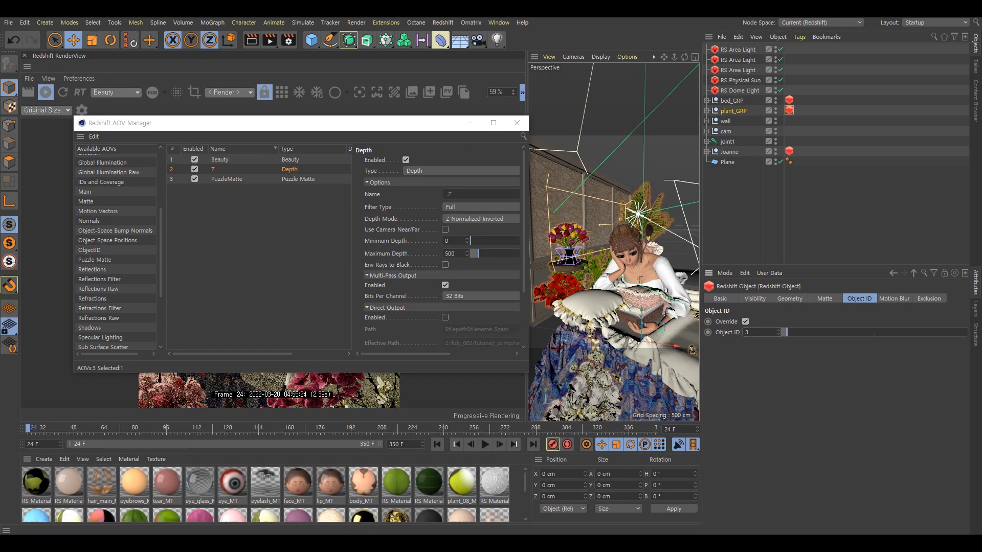
- Switch the Puzzle Matte AOV's mode to Object ID and set red ID 1, green ID 2 and blue ID 3
click(227, 179)
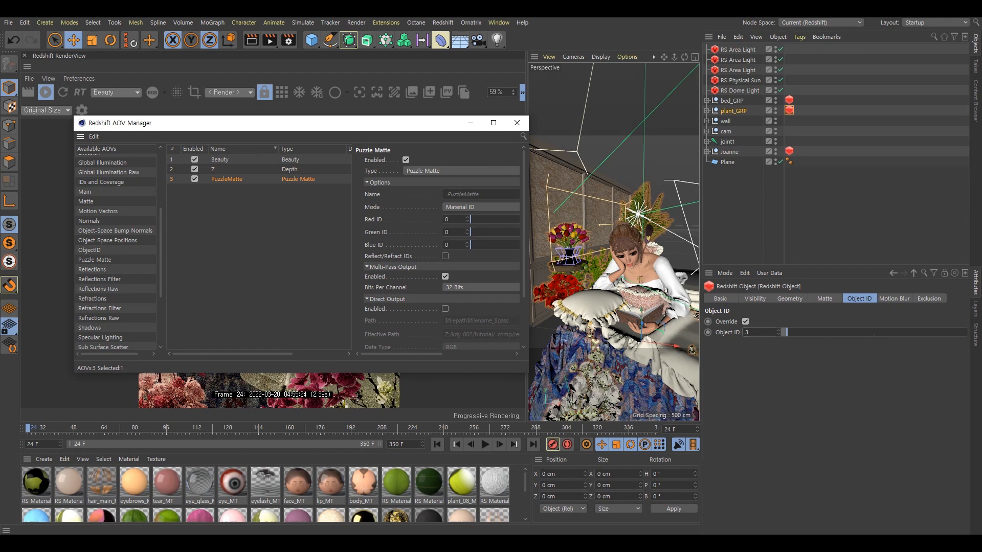
click(481, 207)
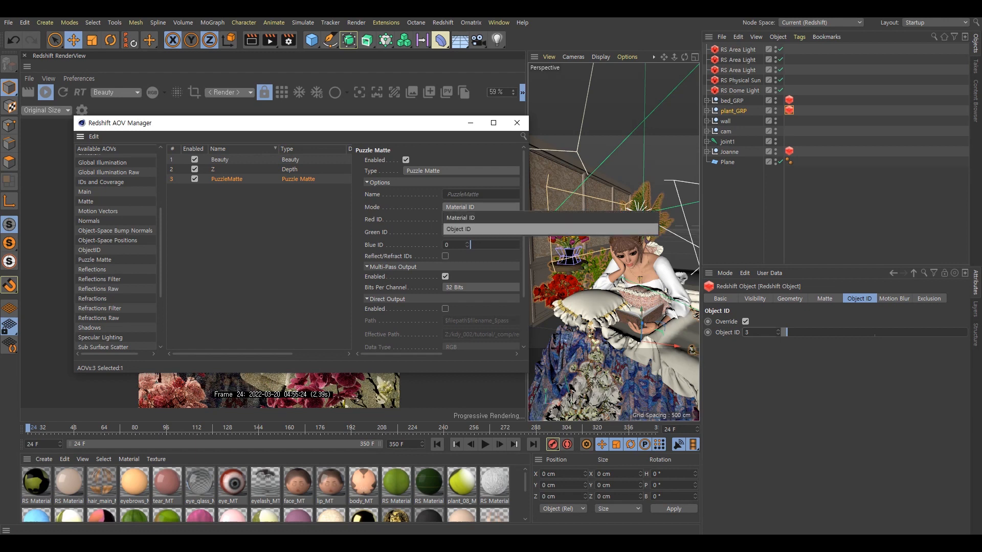
click(481, 228)
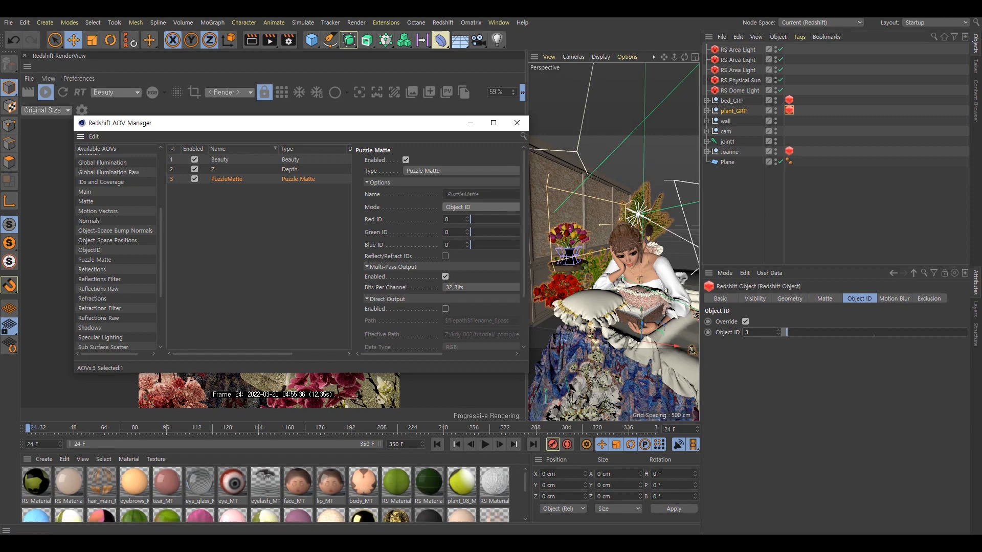
click(447, 219)
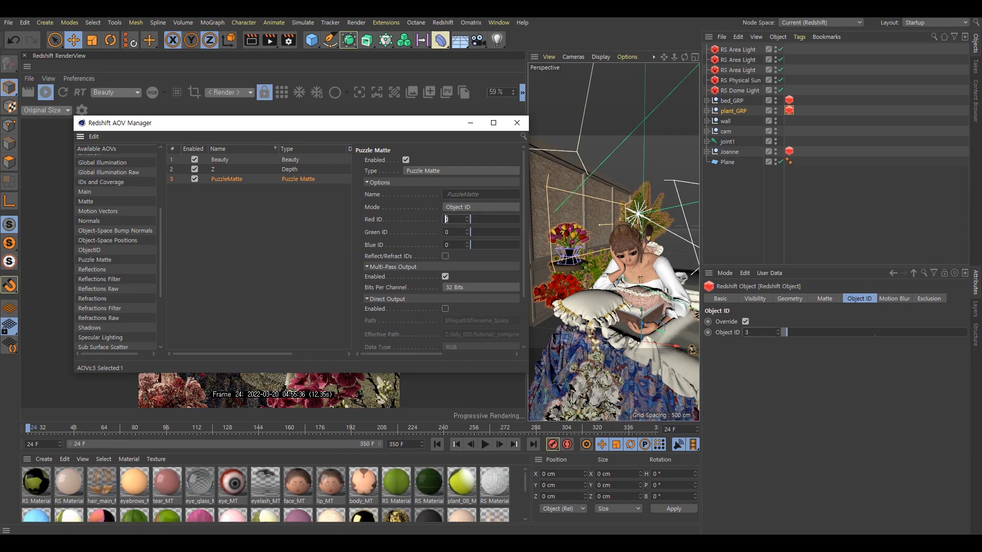
text(1)
click(446, 232)
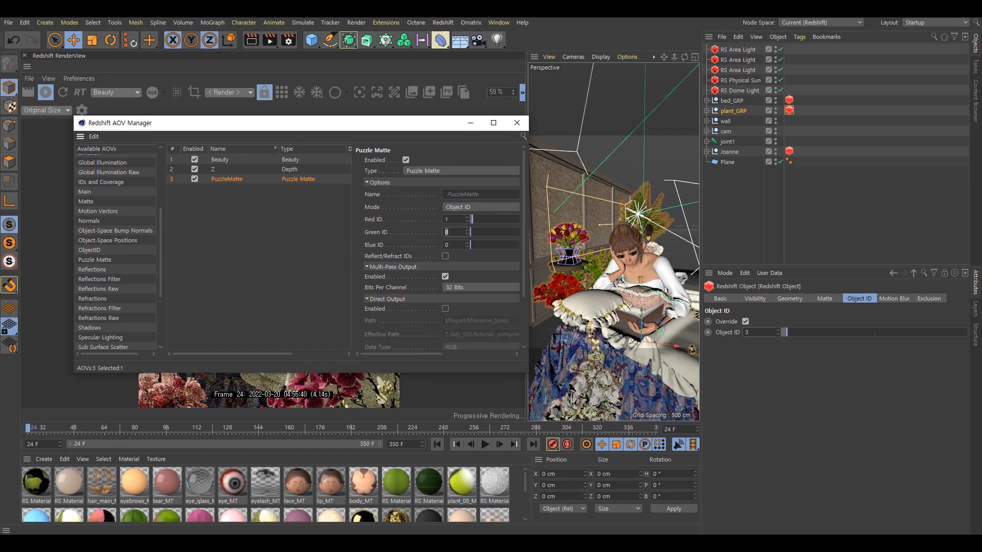
key(Tab)
text(3)
key(Return)
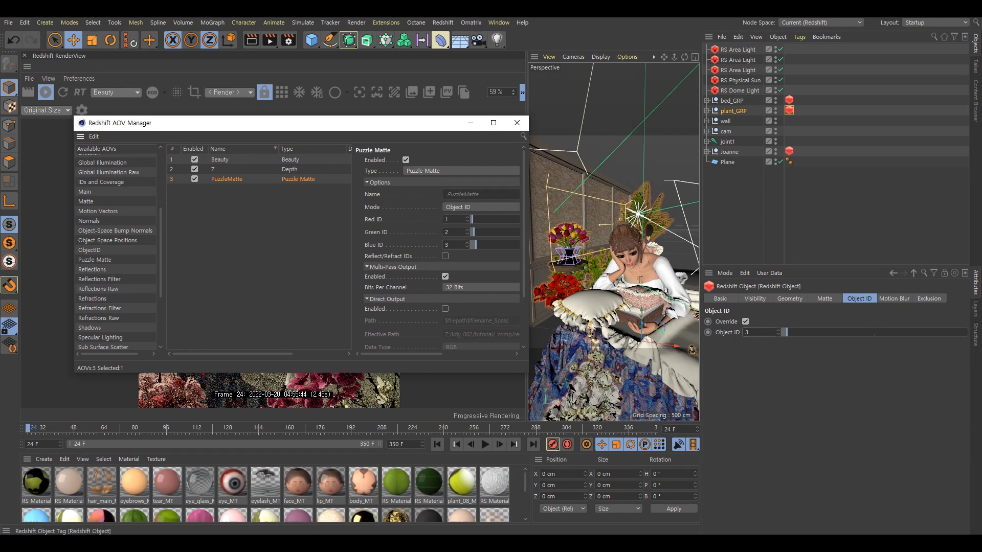
- Check the object IDs on the girl, plant and bed tags against the Puzzle Matte, and close the AOV Manager
click(789, 152)
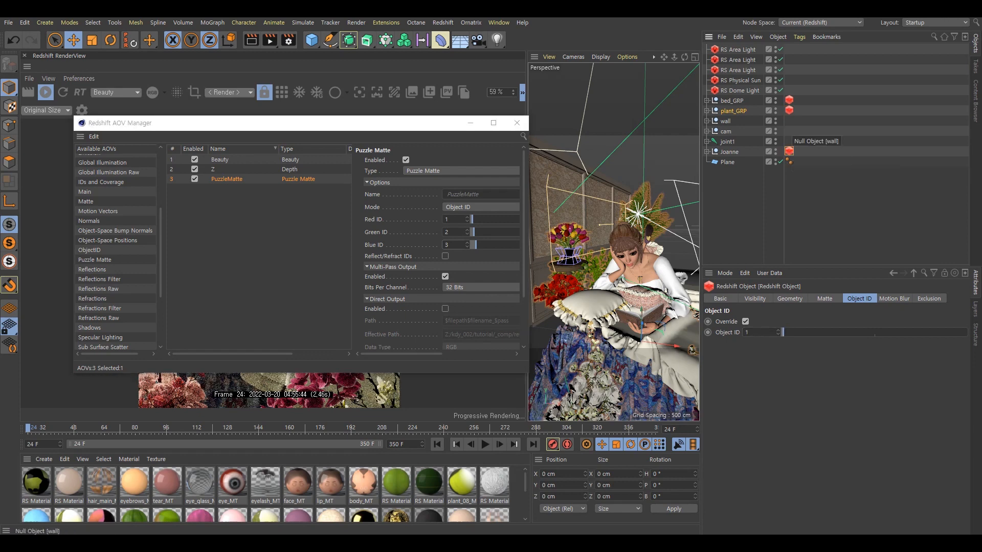
click(789, 110)
click(789, 100)
click(789, 110)
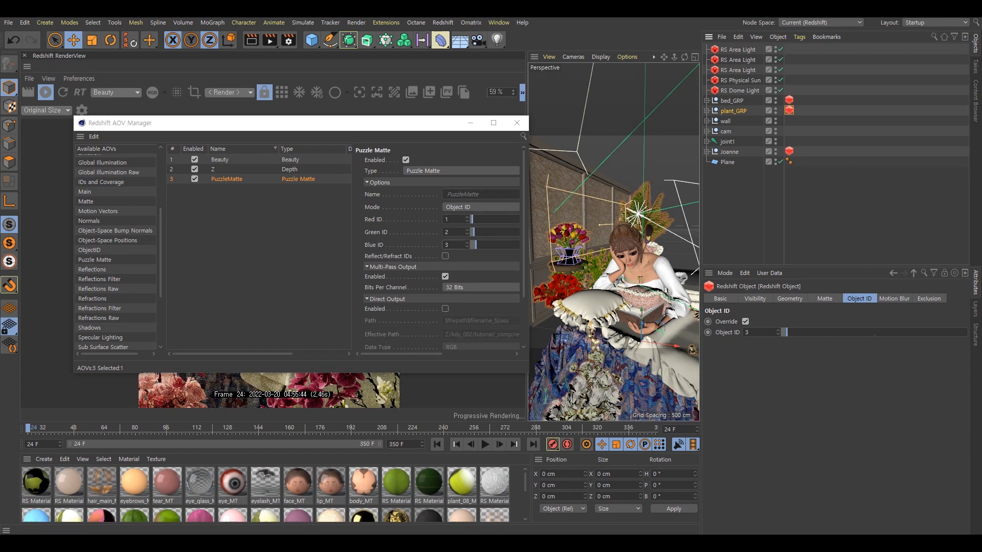
drag(139, 124, 312, 160)
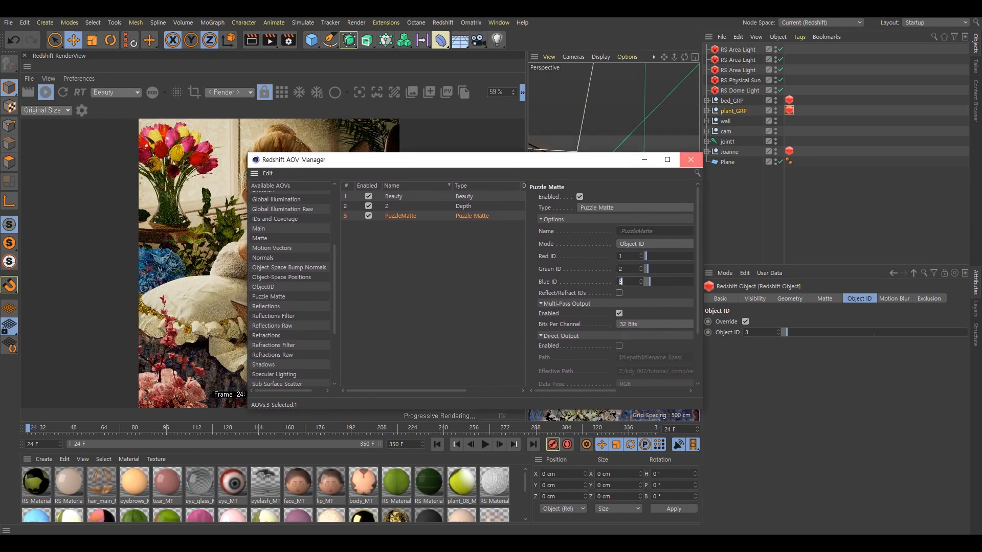
click(691, 159)
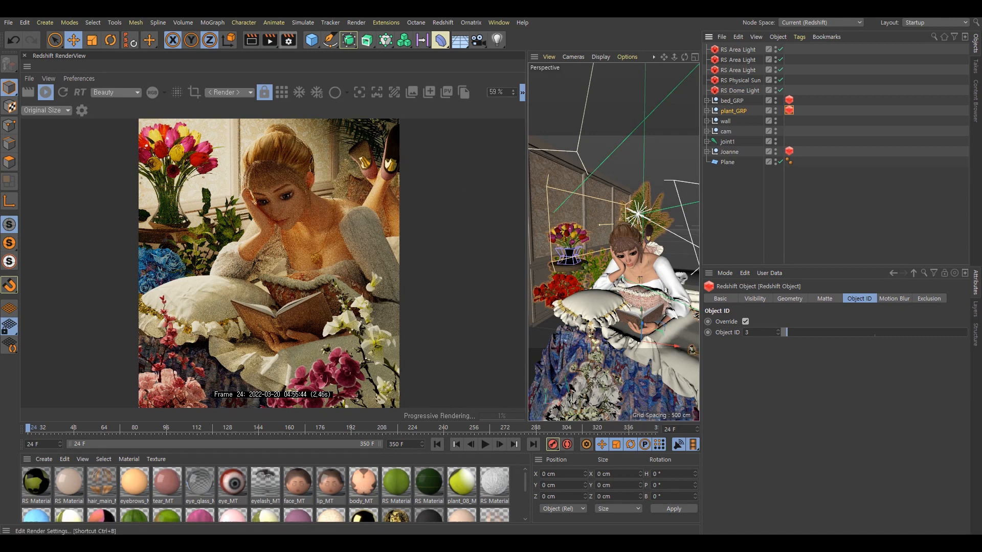
- Turn off Automatic Sampling in the Redshift render settings and set Samples Max to 64
click(289, 40)
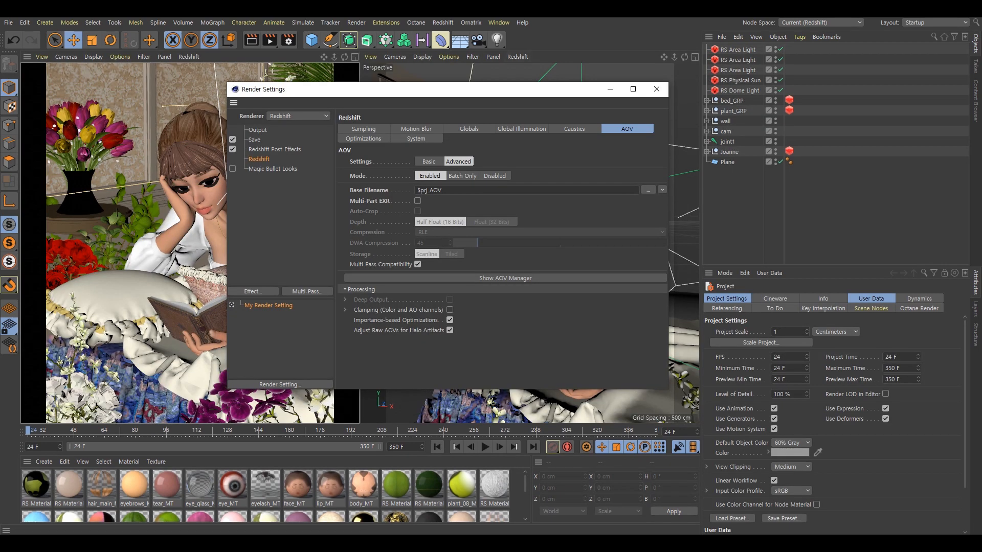
click(363, 129)
click(418, 220)
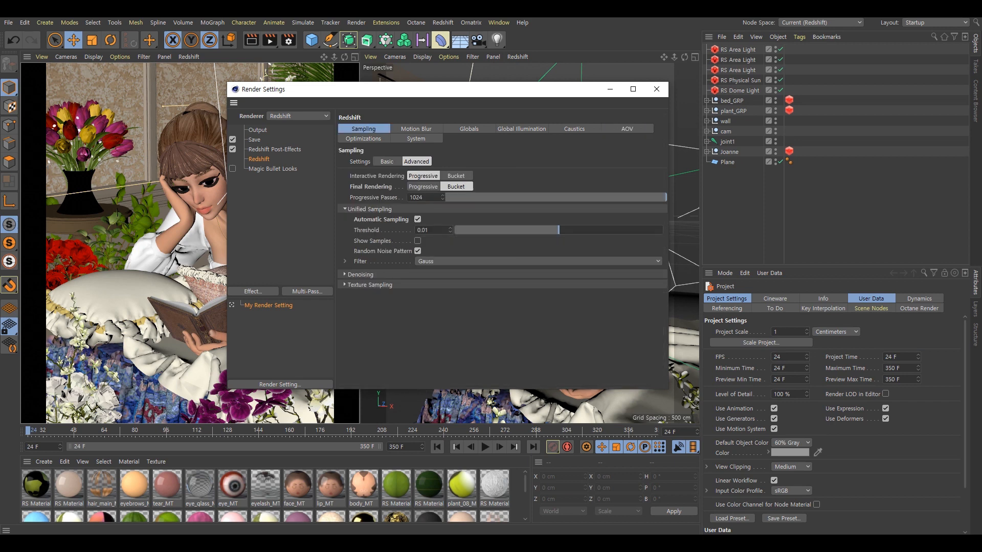
click(417, 220)
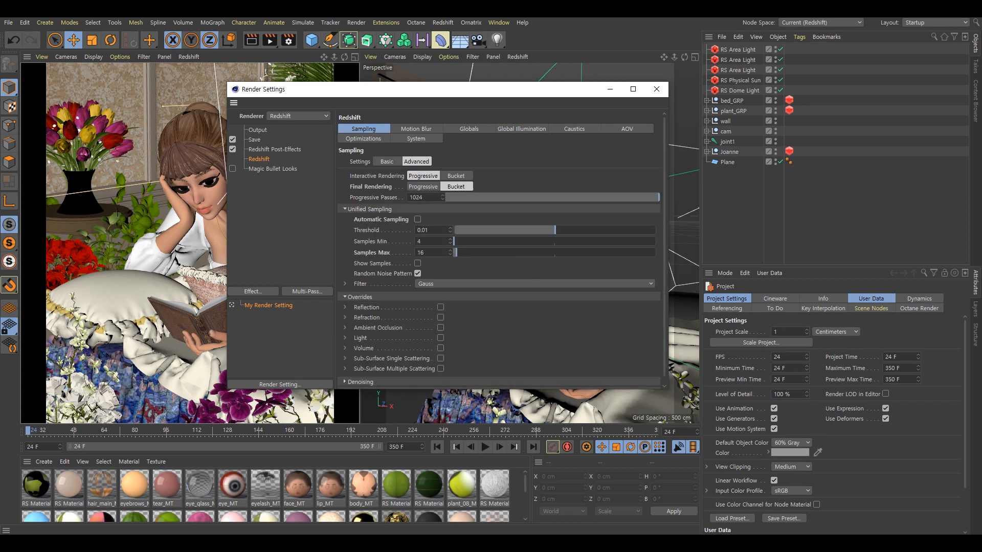
click(418, 252)
click(419, 230)
click(422, 252)
key(Delete)
key(Delete)
text(64)
key(Return)
- Review the render output settings for image size, frame rate and frame range
click(258, 130)
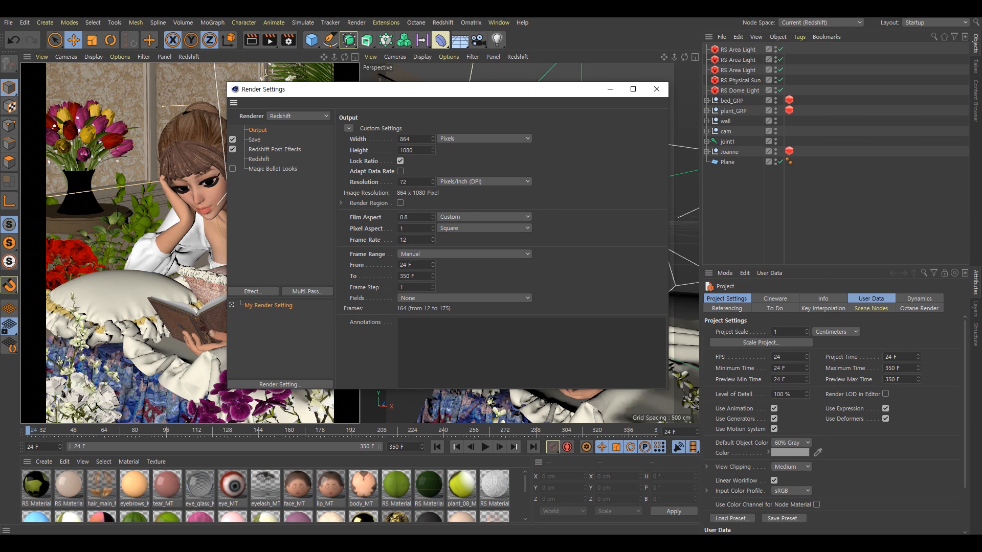
drag(409, 89, 415, 85)
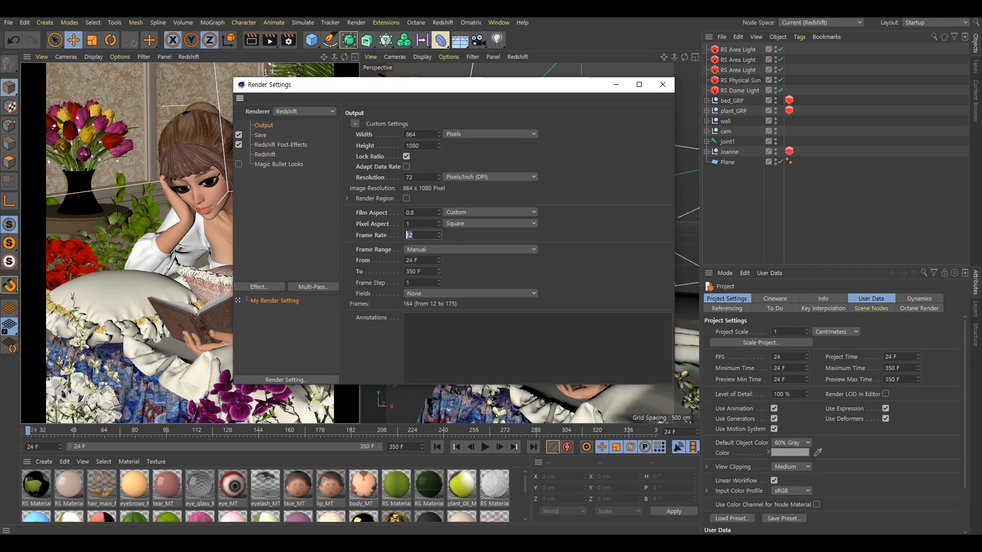
drag(419, 271, 408, 271)
click(419, 272)
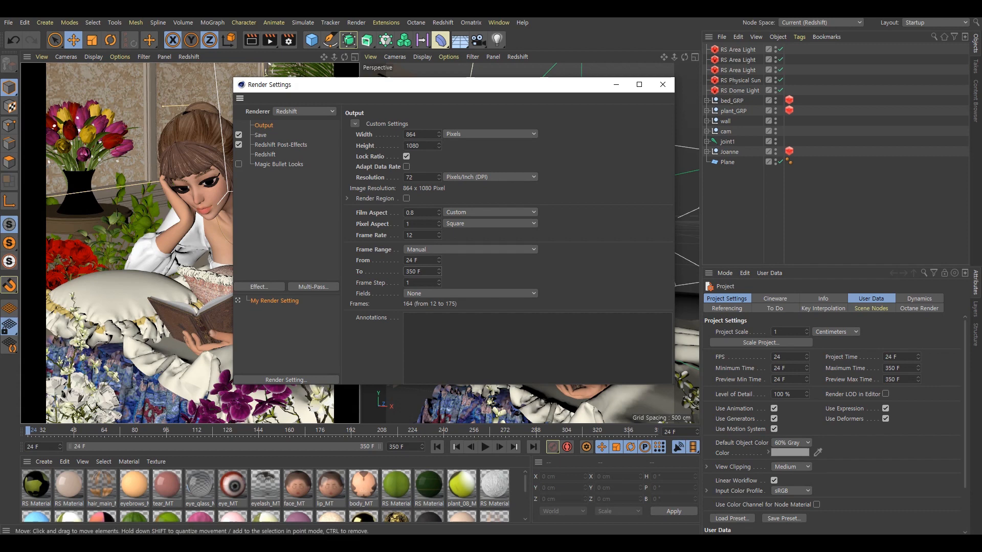
drag(419, 271, 408, 272)
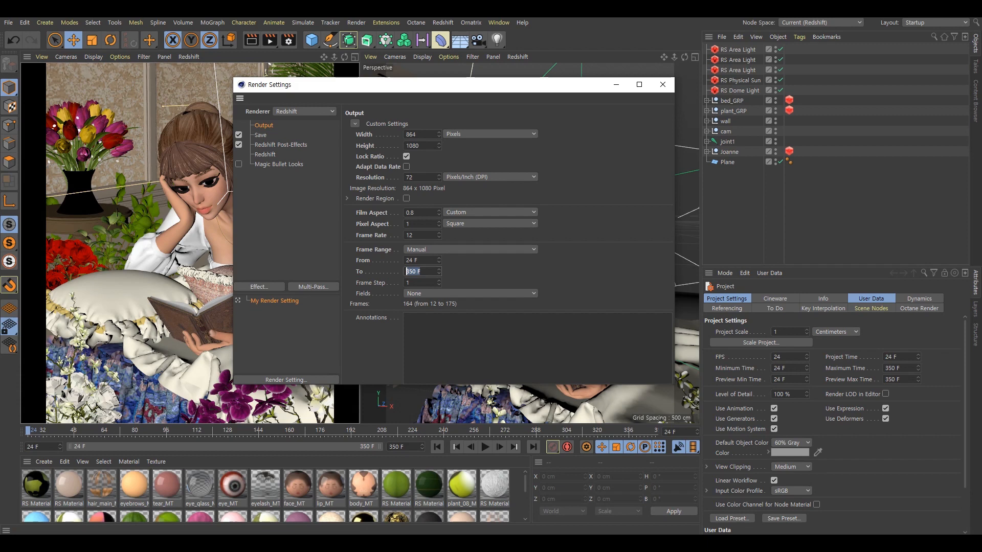
click(408, 271)
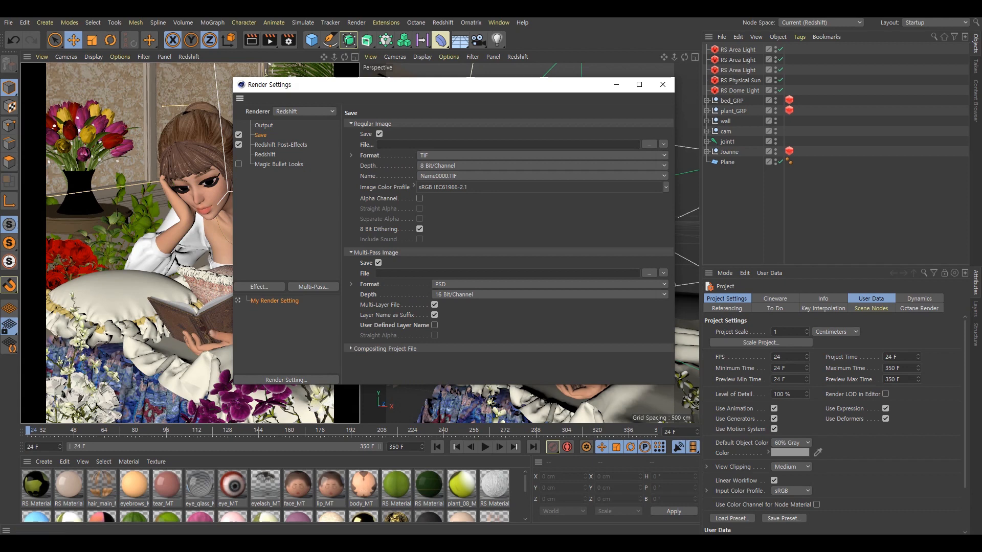
- Set the Multi-Pass Image format to OpenEXR and its save file to joanne in the _recording folder
click(550, 284)
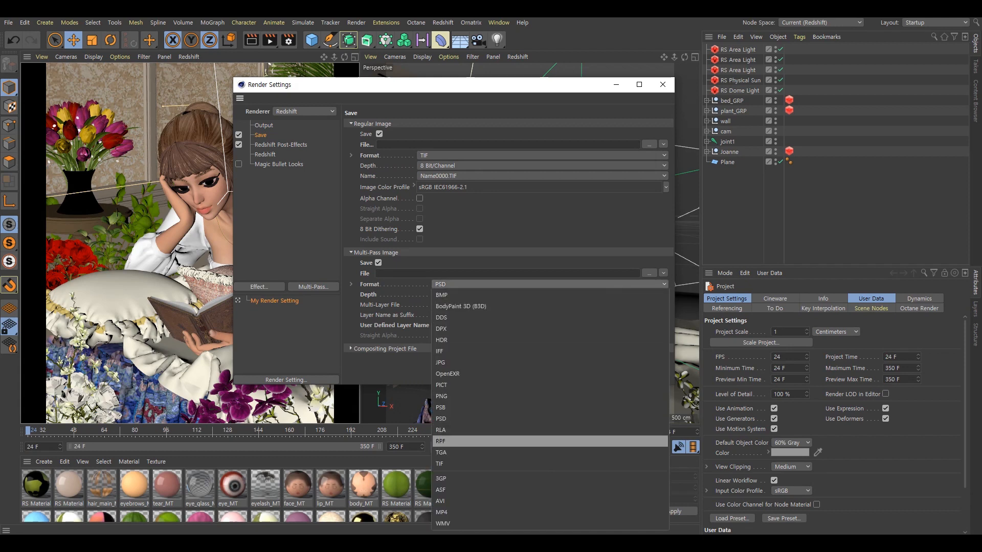
click(447, 374)
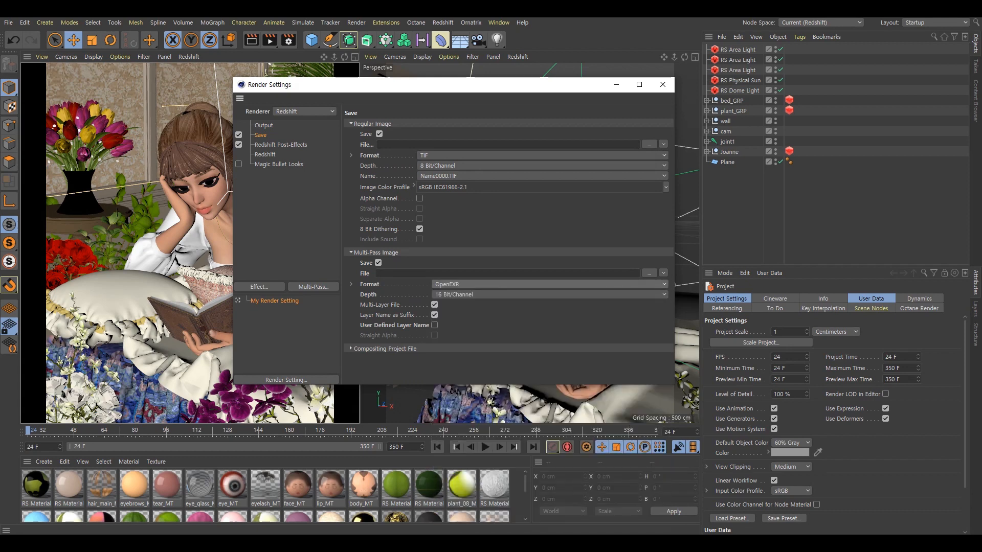
click(649, 273)
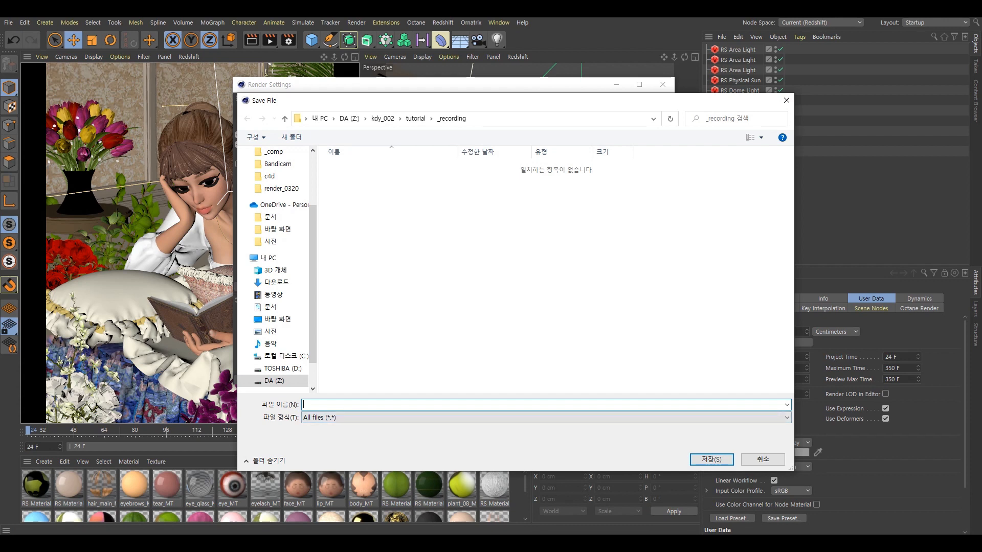
text(joanne)
key(Return)
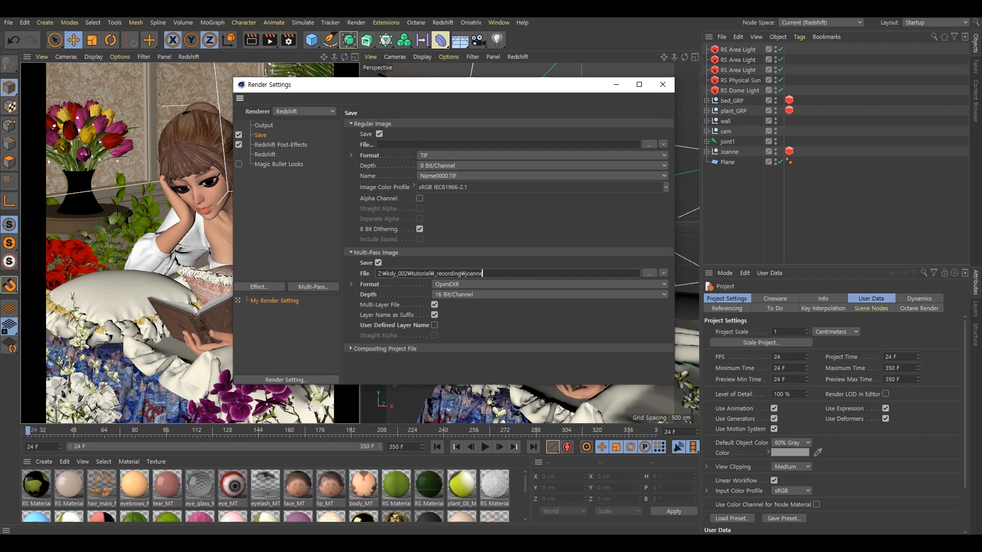
- Set the Regular Image save file to joanne_ in the _recording folder and its format to PNG
click(380, 145)
click(649, 144)
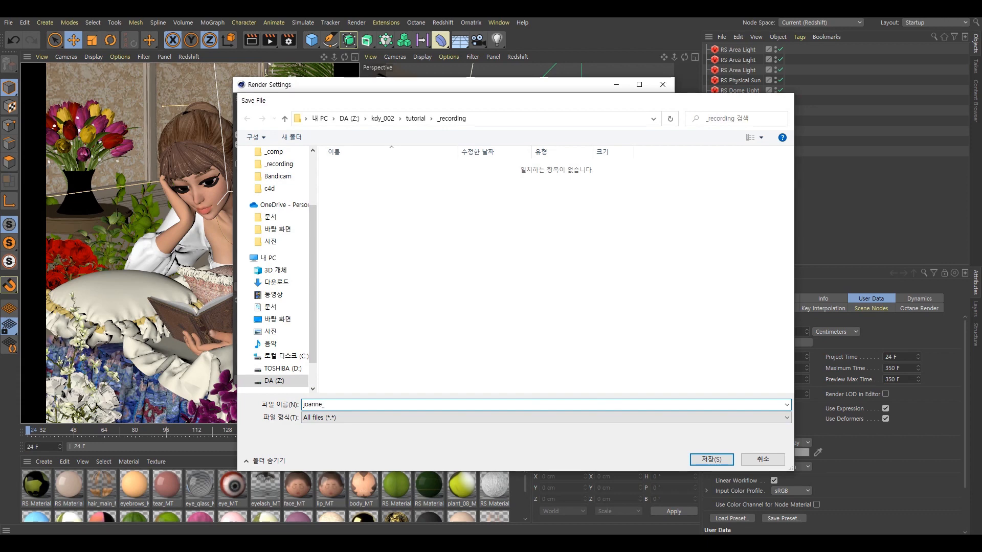
key(Return)
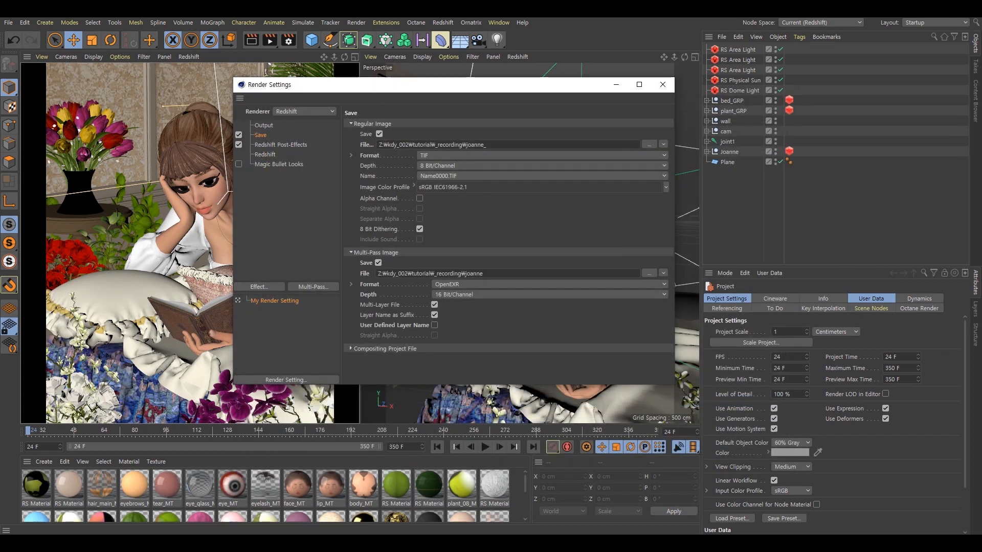
click(542, 155)
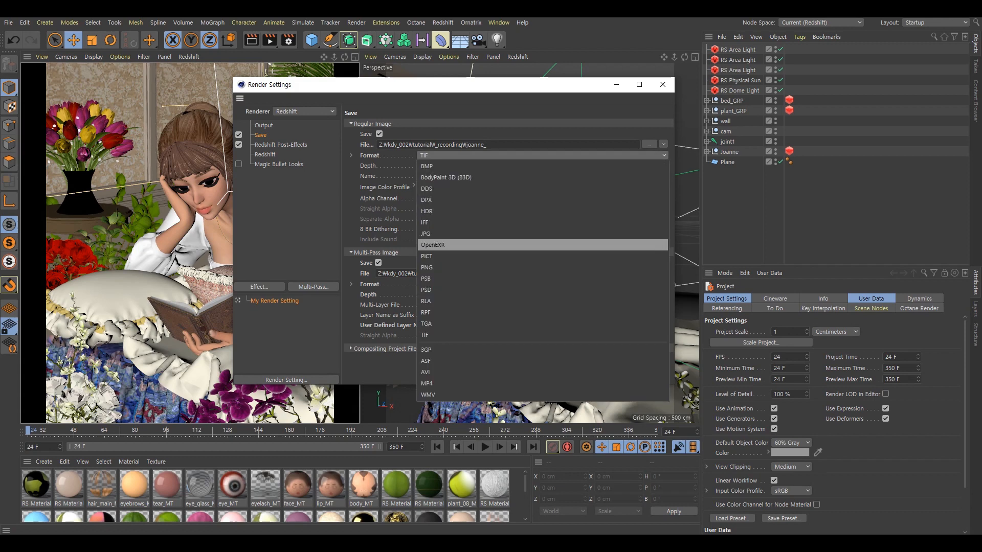
key(Return)
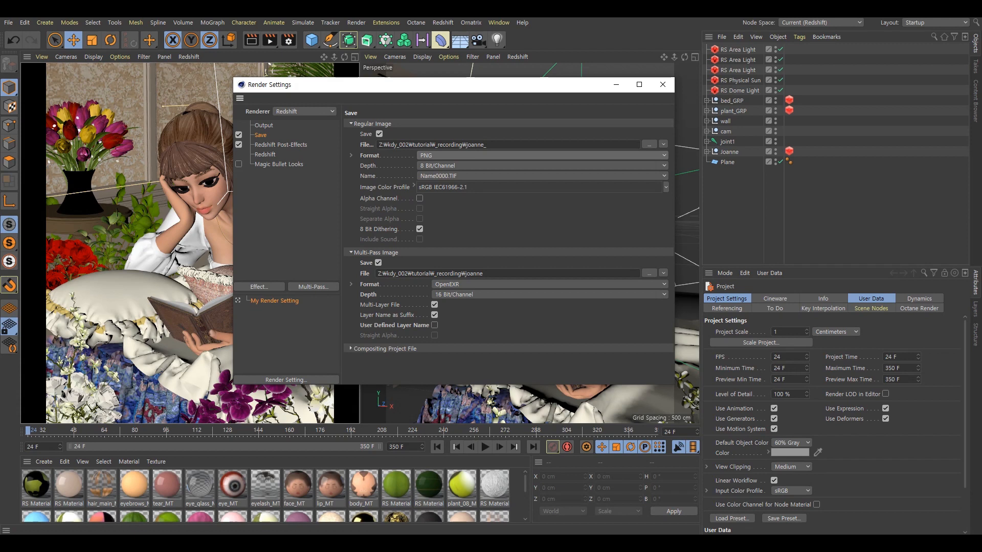
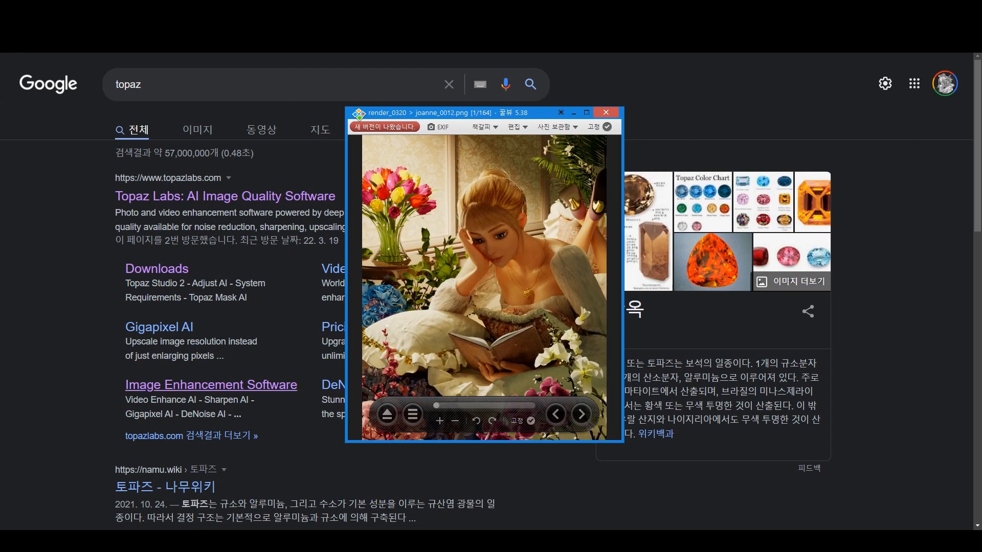
- Minimize the rendered image preview over the browser and open the Topaz Labs website from the Google results for topaz
drag(506, 114, 503, 123)
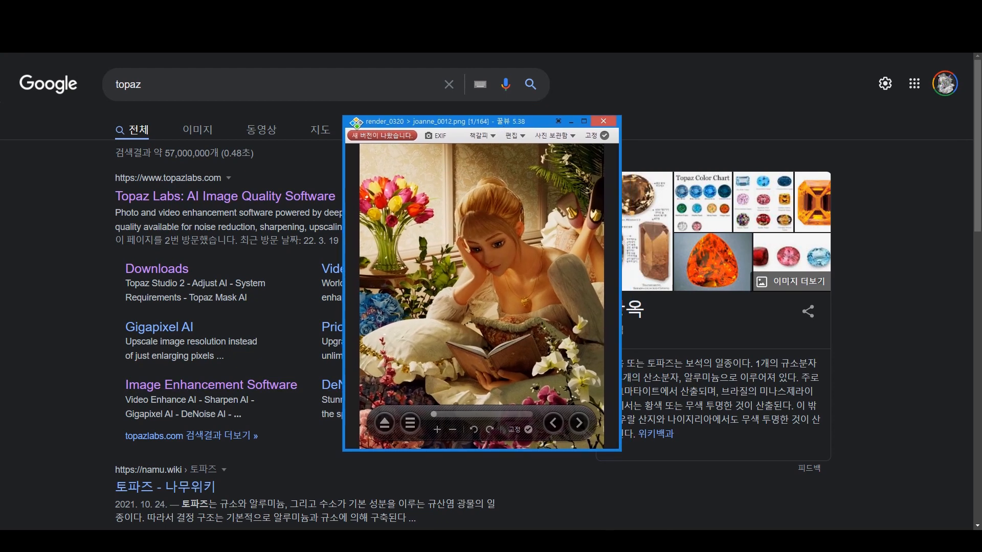
click(571, 122)
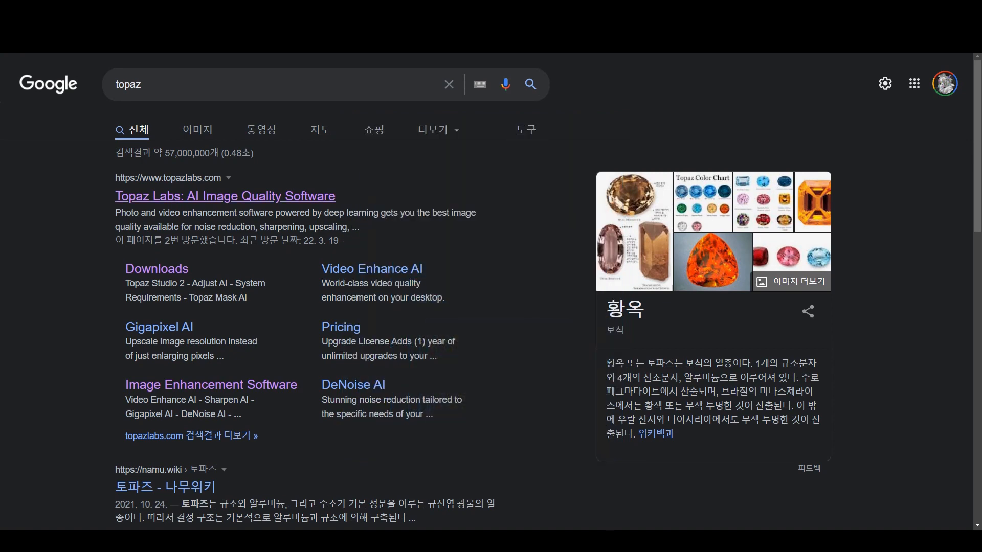
drag(142, 85, 114, 84)
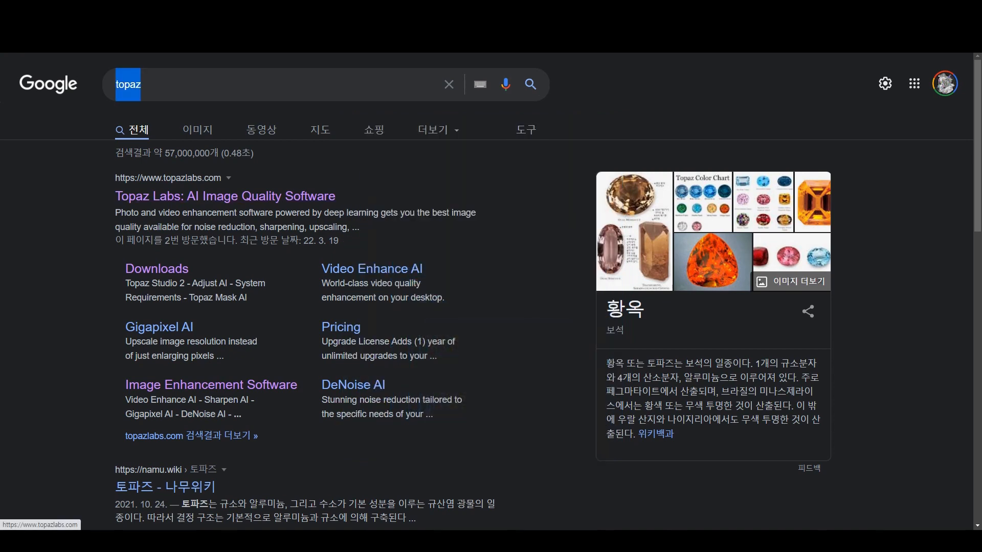
click(226, 197)
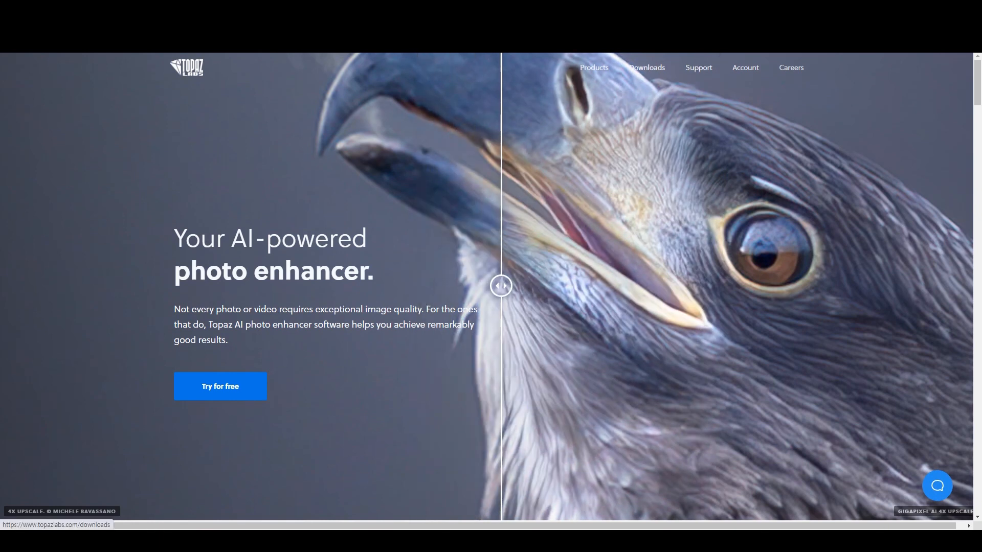
- Go to the Topaz Labs Downloads page and download the Windows installer for Topaz Studio
click(632, 68)
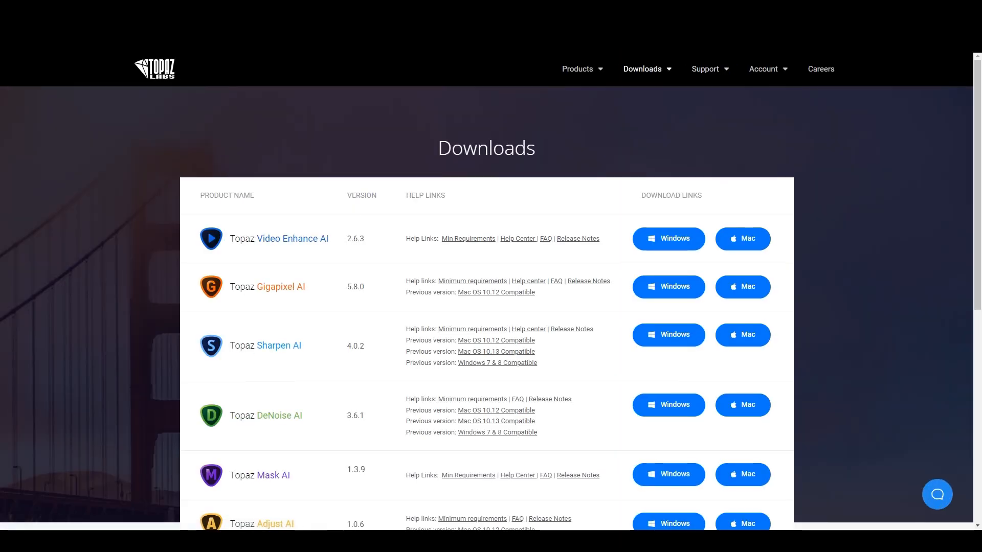
scroll(234, 184, down, 2)
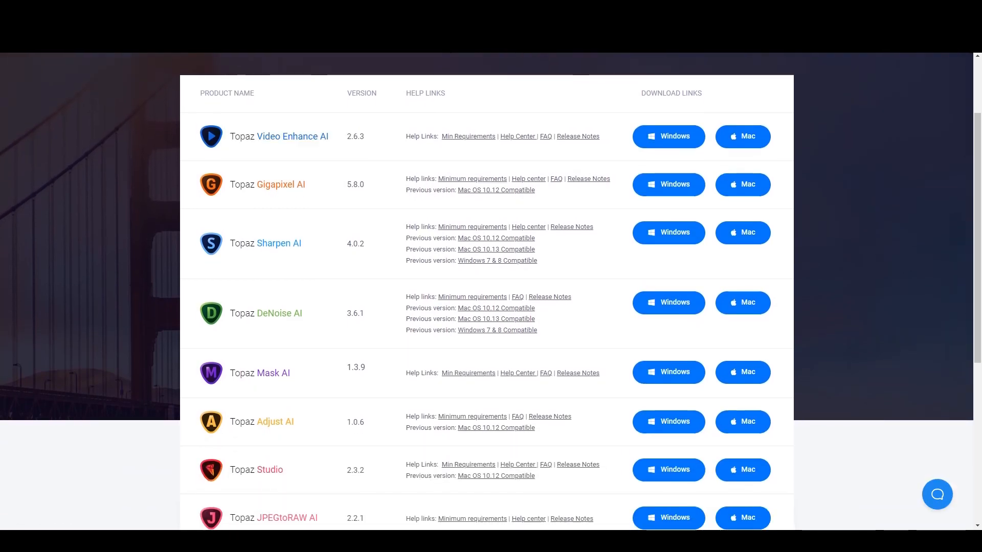
scroll(234, 186, down, 1)
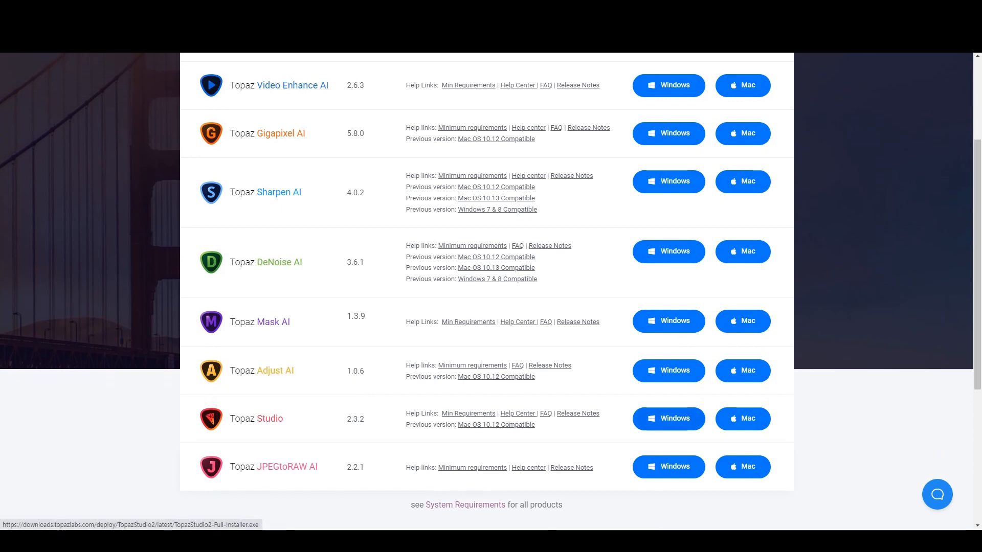
click(668, 419)
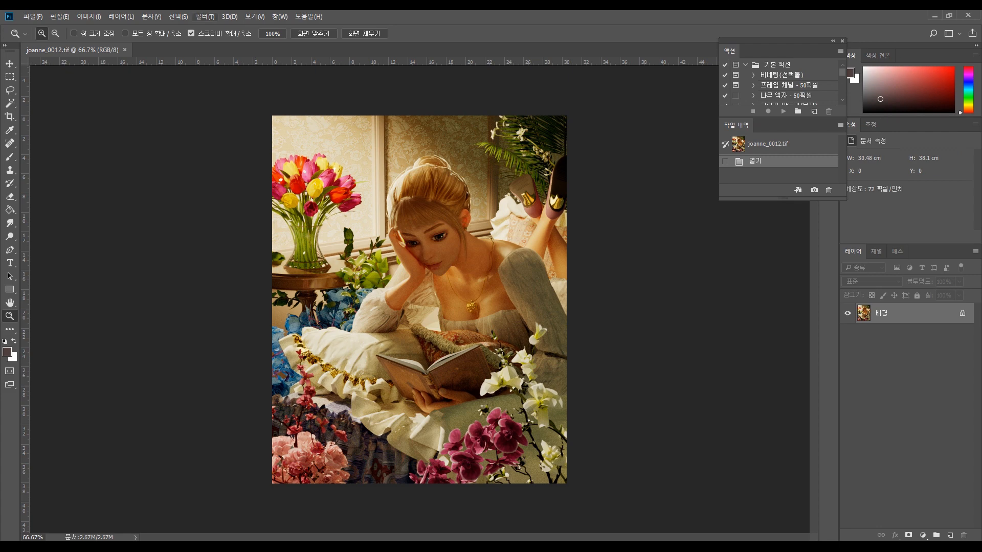
- In Photoshop, open joanne_0012.tif in the Topaz Studio 2 filter plug-in
click(205, 17)
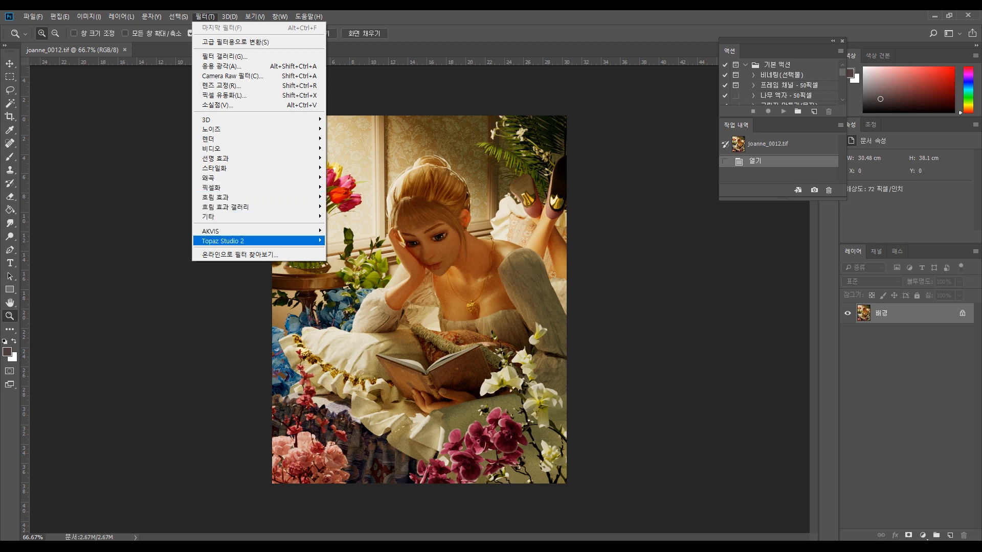
mouse_move(256, 241)
click(356, 240)
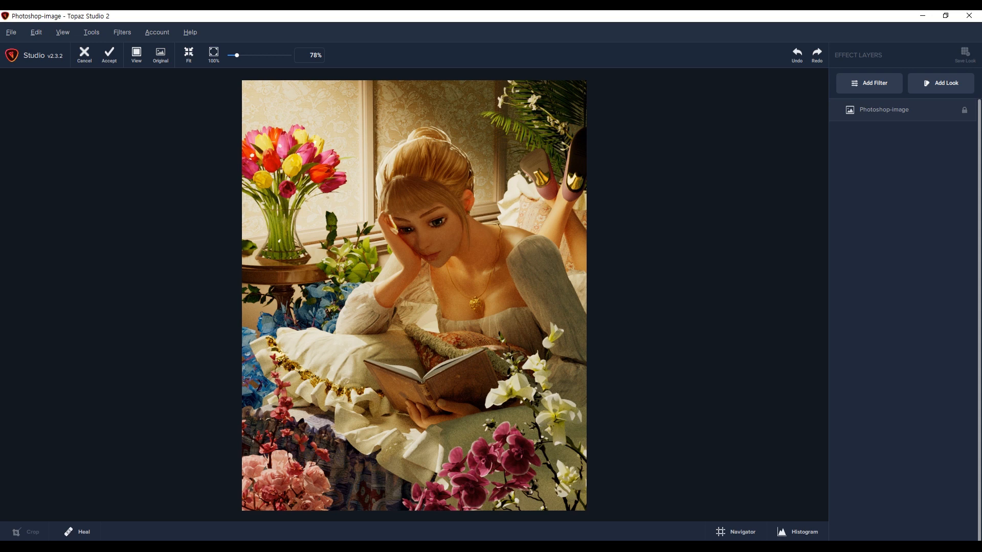
- Examine the rendered image up close in Topaz Studio, from the girl's face down to the book and flowers
scroll(415, 337, up, 8)
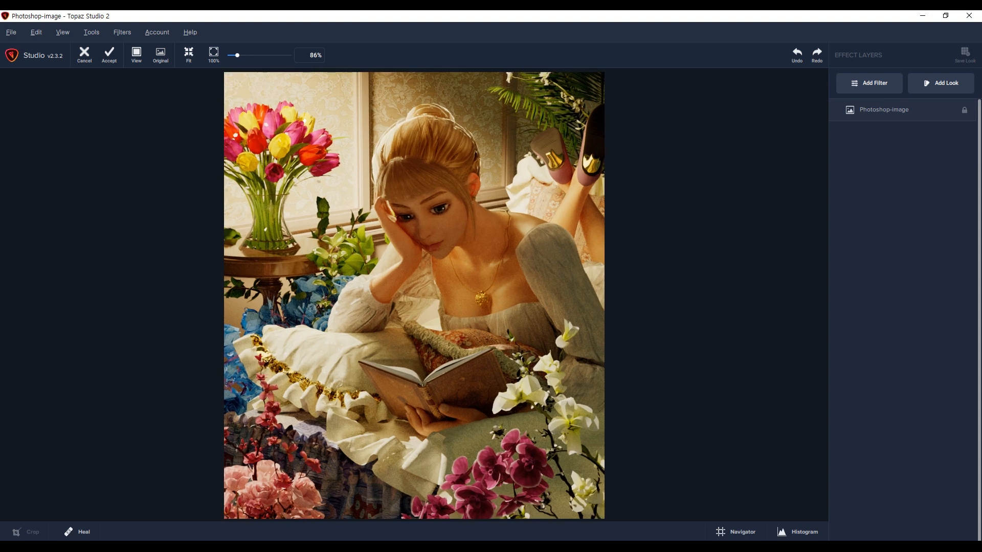
scroll(414, 361, up, 1)
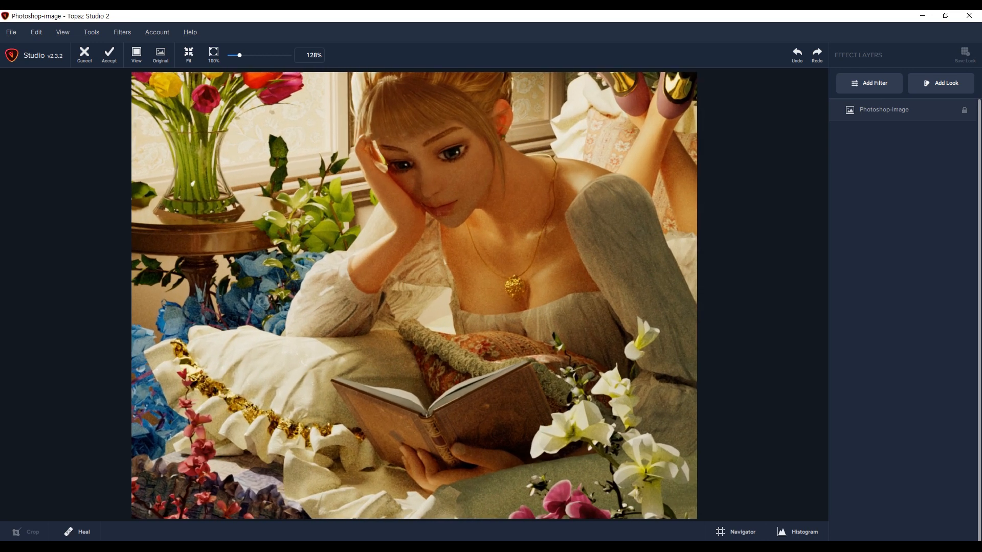
key(space)
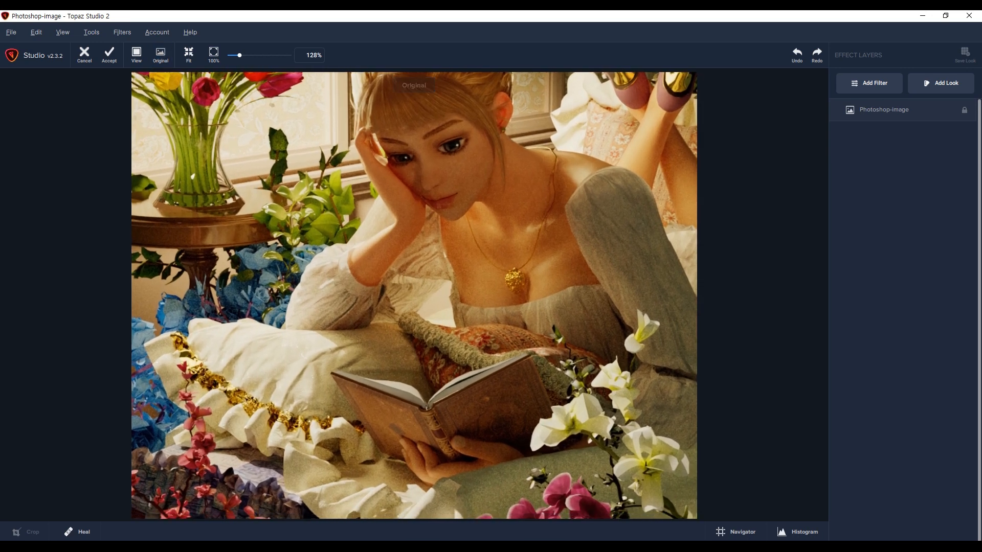
drag(414, 361, 415, 255)
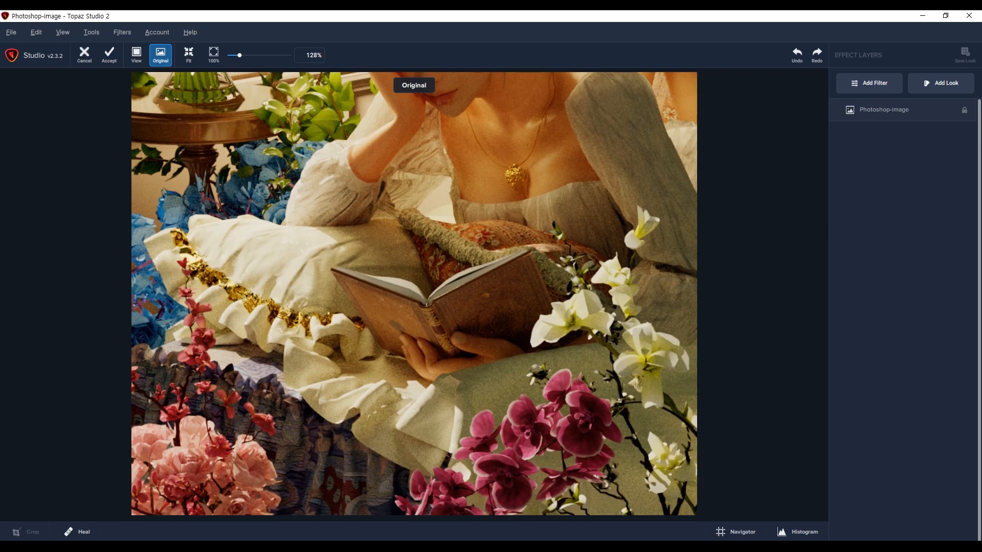
scroll(414, 296, down, 1)
scroll(415, 296, down, 5)
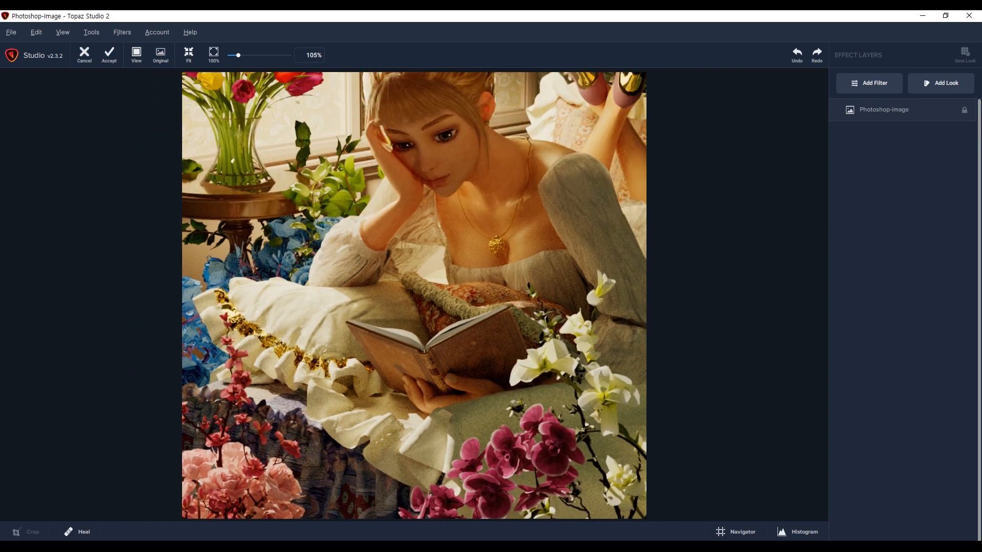
scroll(414, 296, up, 1)
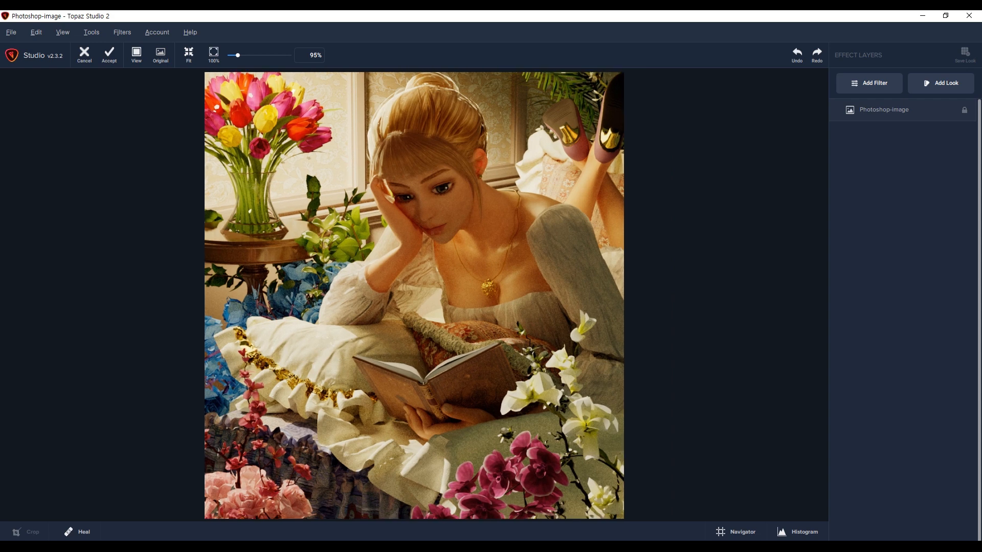
scroll(414, 295, down, 3)
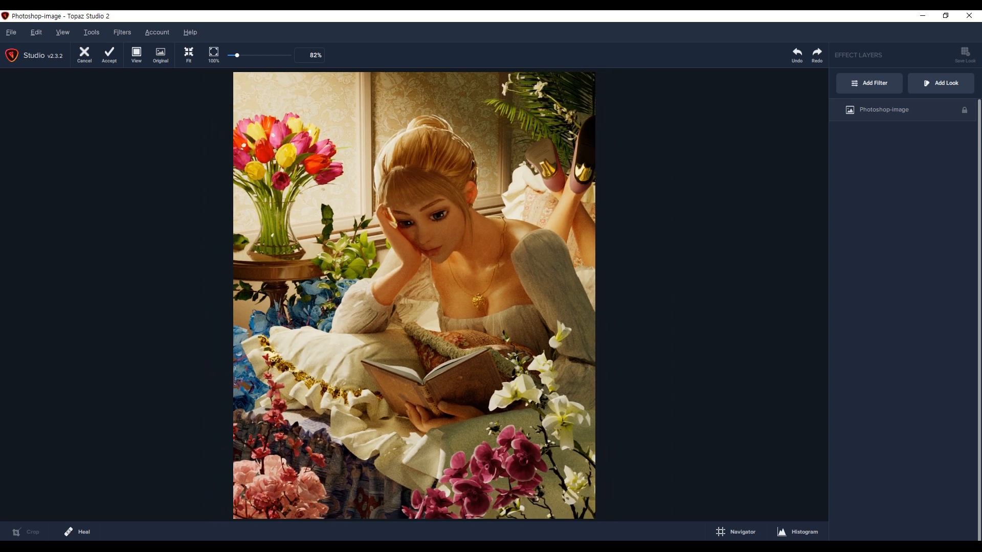
- Look over the list of available filters and browse the looks sorted by Impression
click(869, 83)
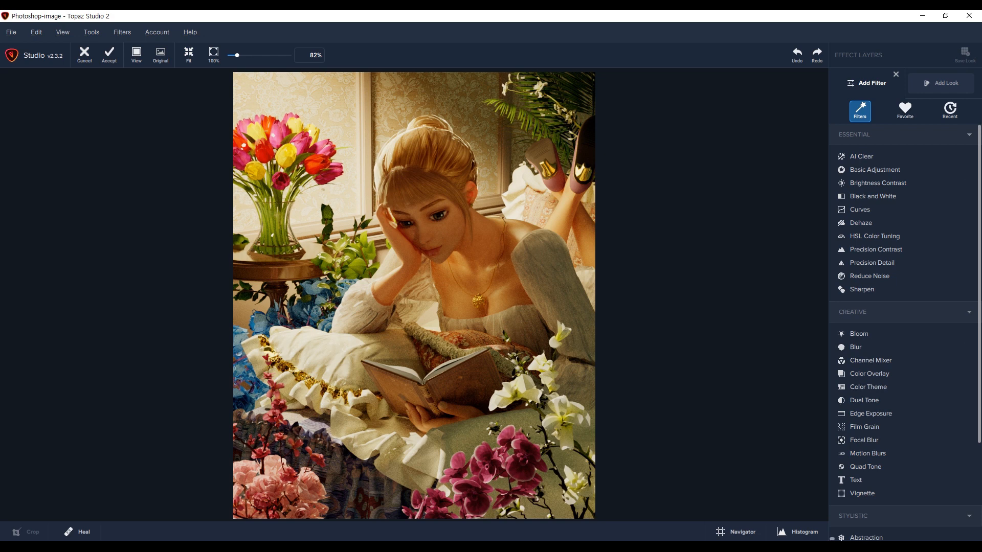
click(896, 75)
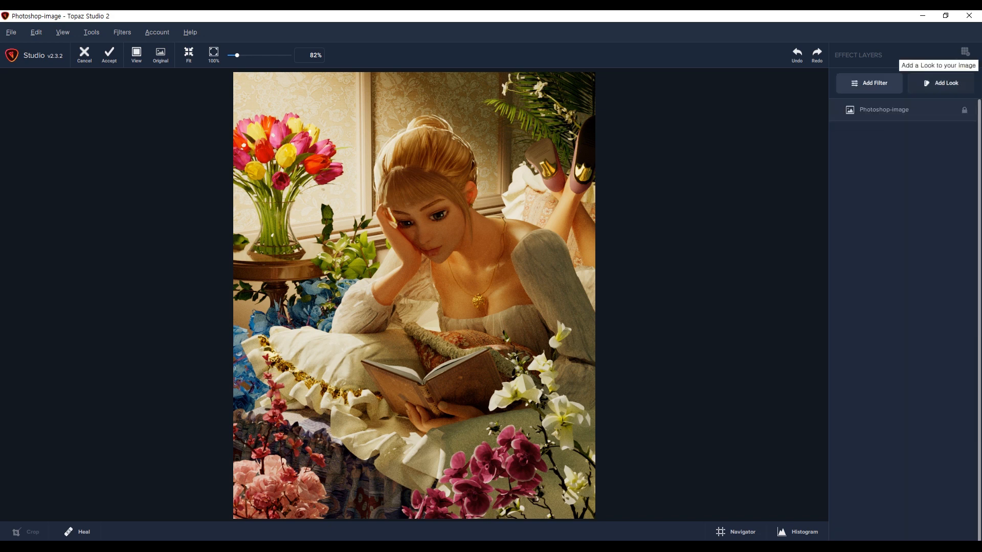
click(941, 83)
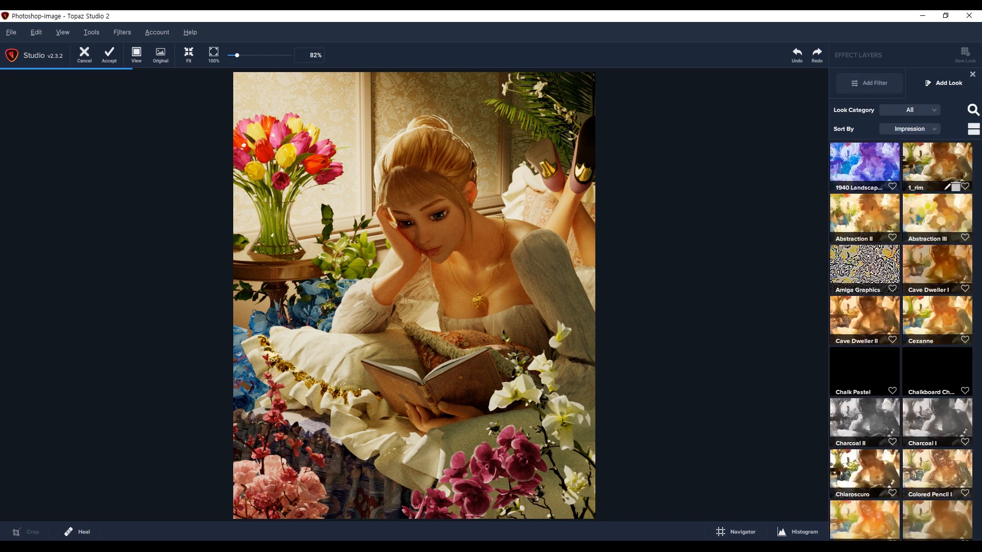
scroll(902, 341, down, 1)
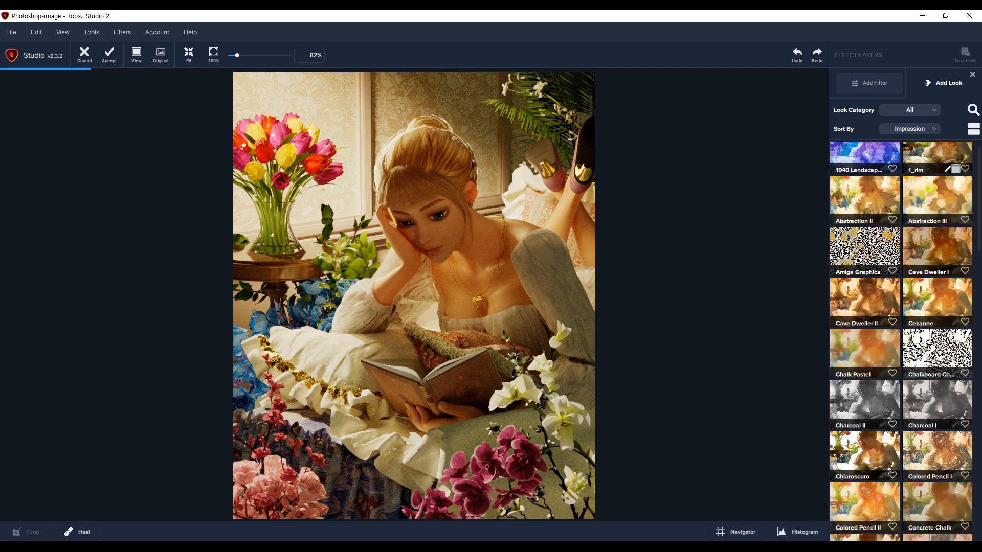
scroll(901, 341, down, 5)
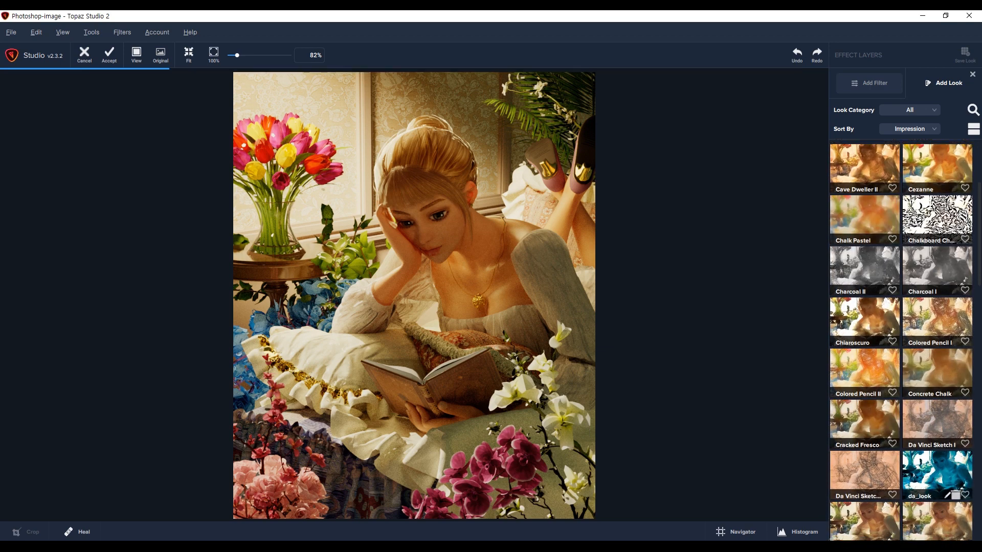
scroll(901, 341, down, 1)
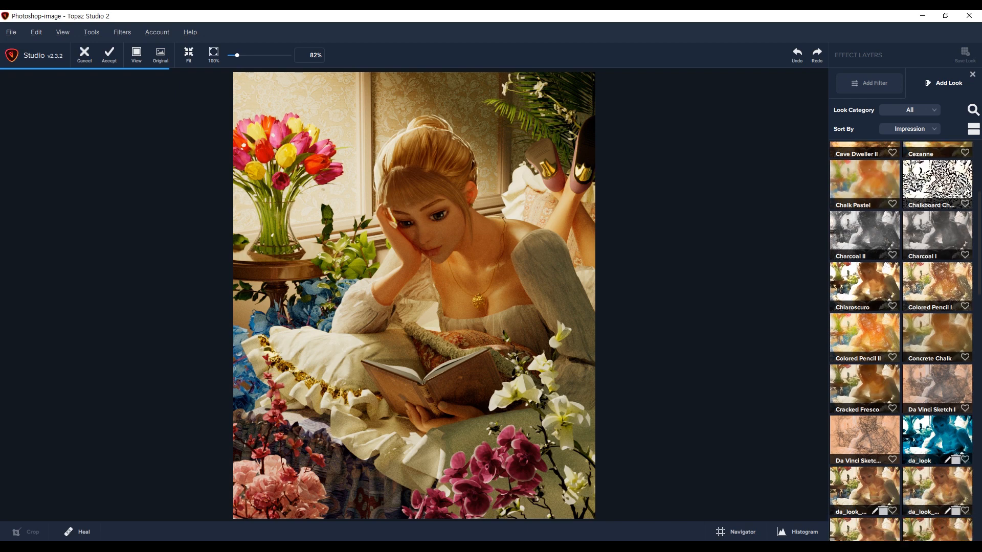
scroll(902, 341, down, 1)
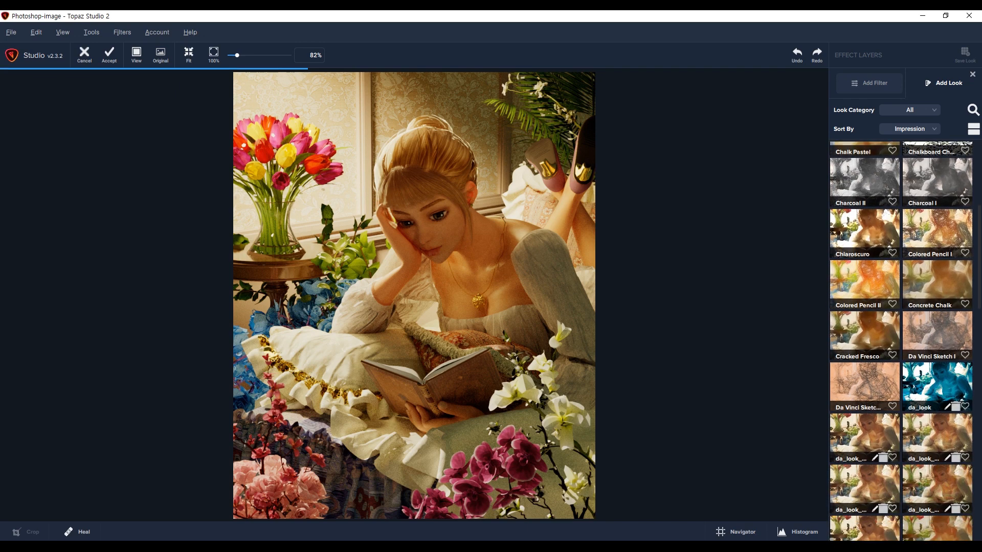
scroll(902, 341, up, 5)
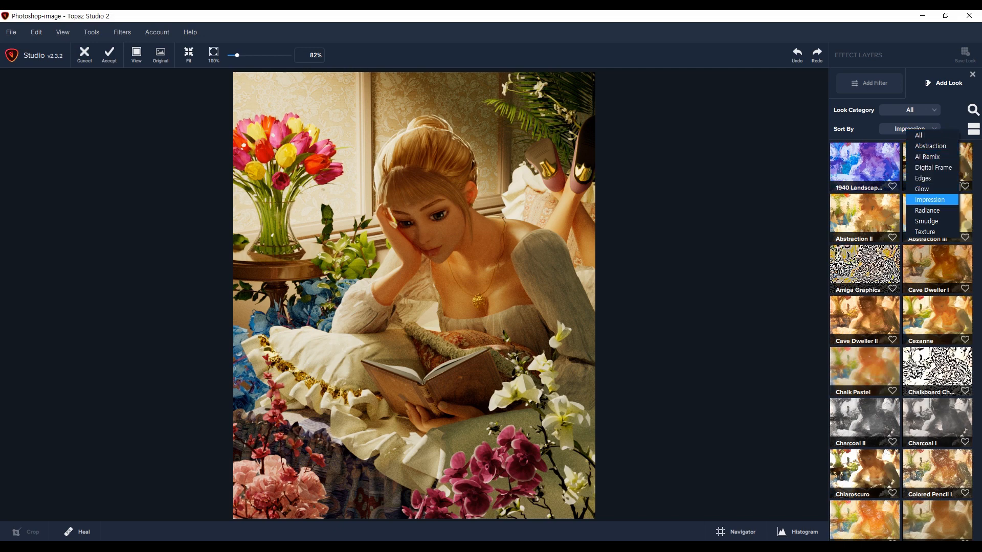
- Apply the Dreamstrokes look from the Impression looks to the rendered image
scroll(901, 341, down, 2)
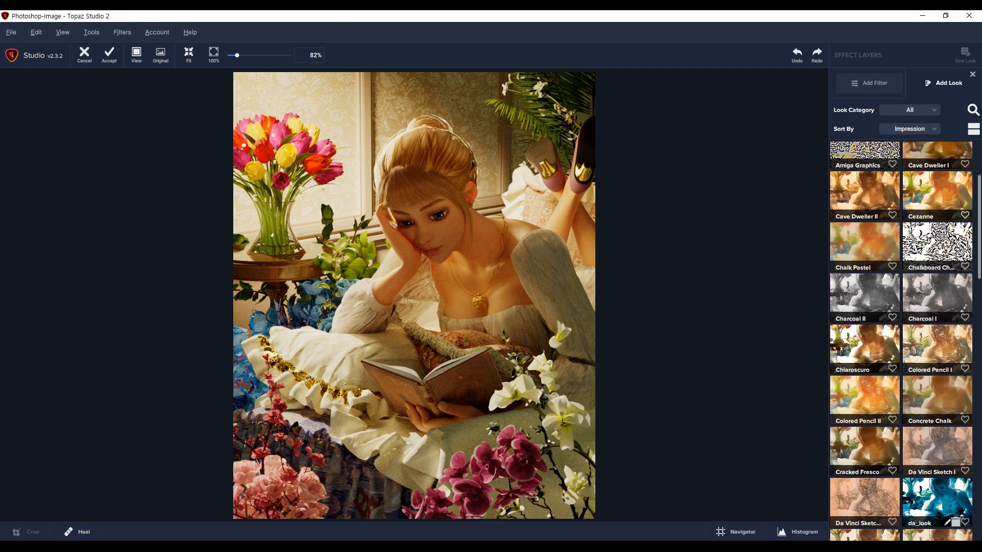
scroll(901, 342, down, 3)
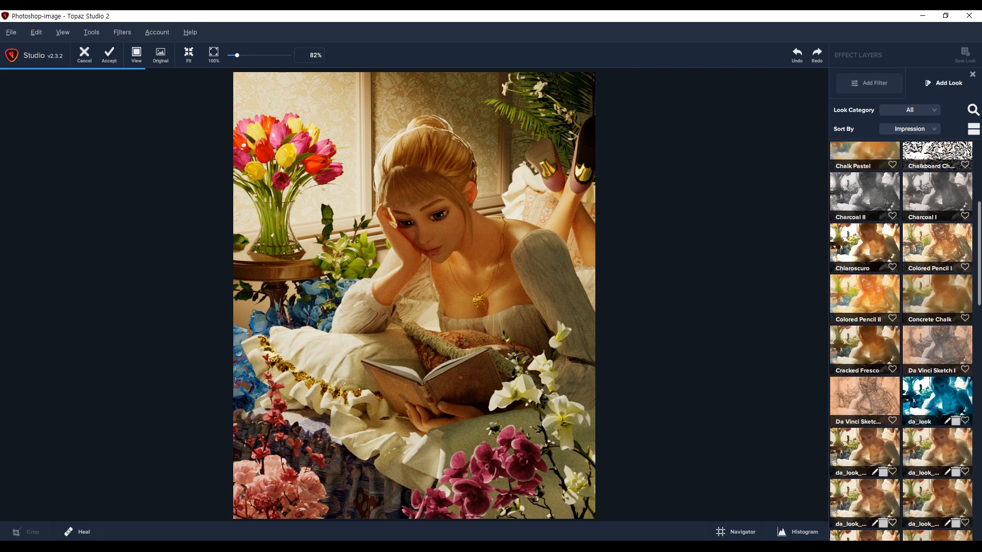
scroll(901, 341, down, 2)
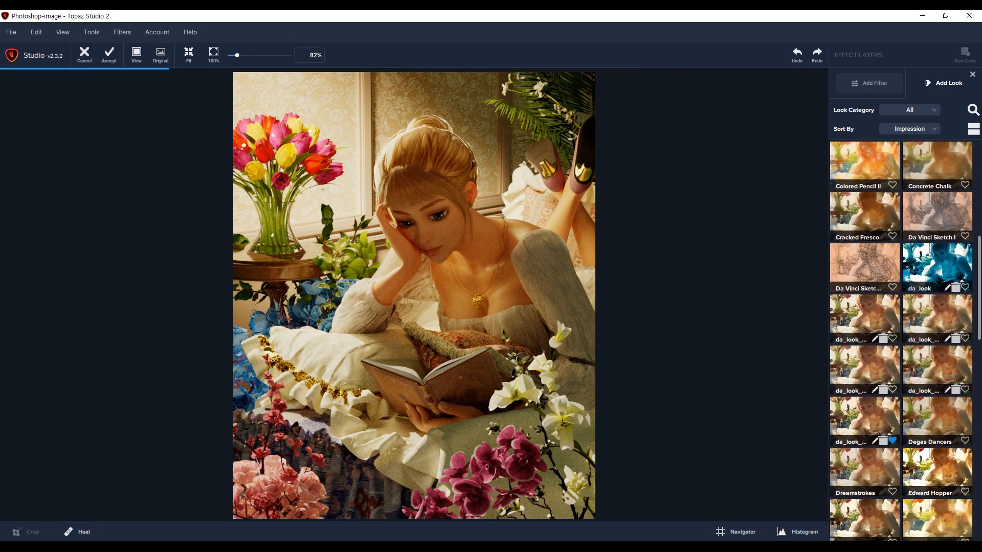
scroll(901, 341, down, 2)
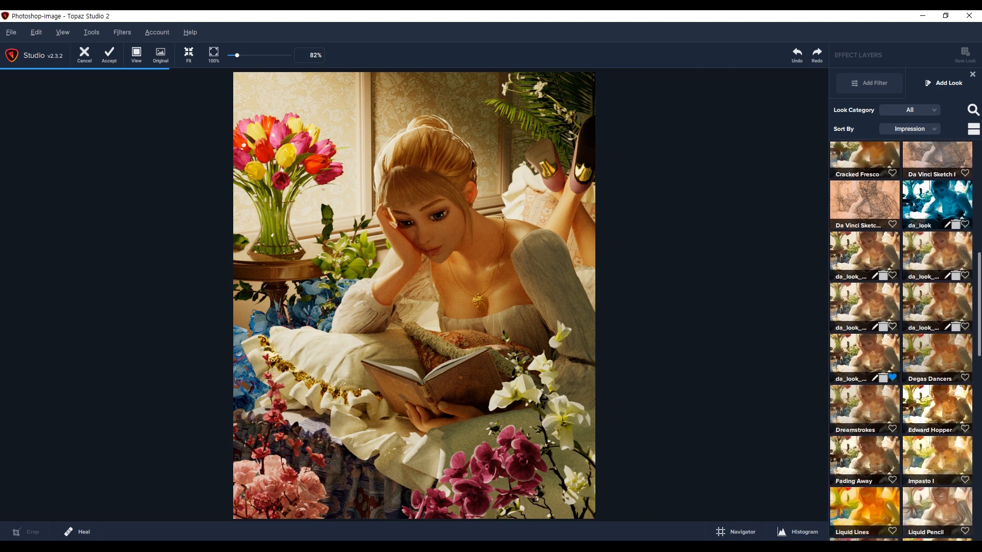
scroll(901, 341, down, 3)
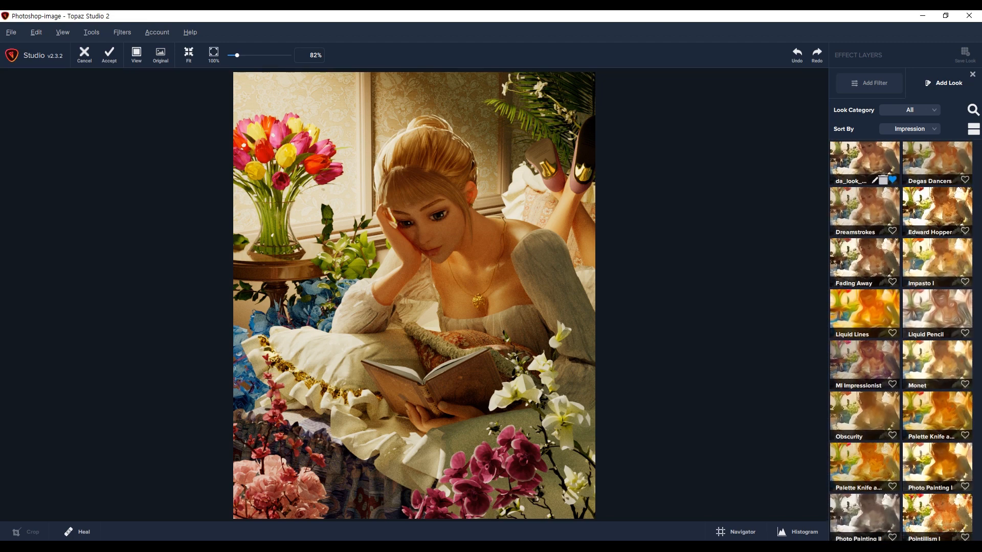
scroll(901, 342, up, 1)
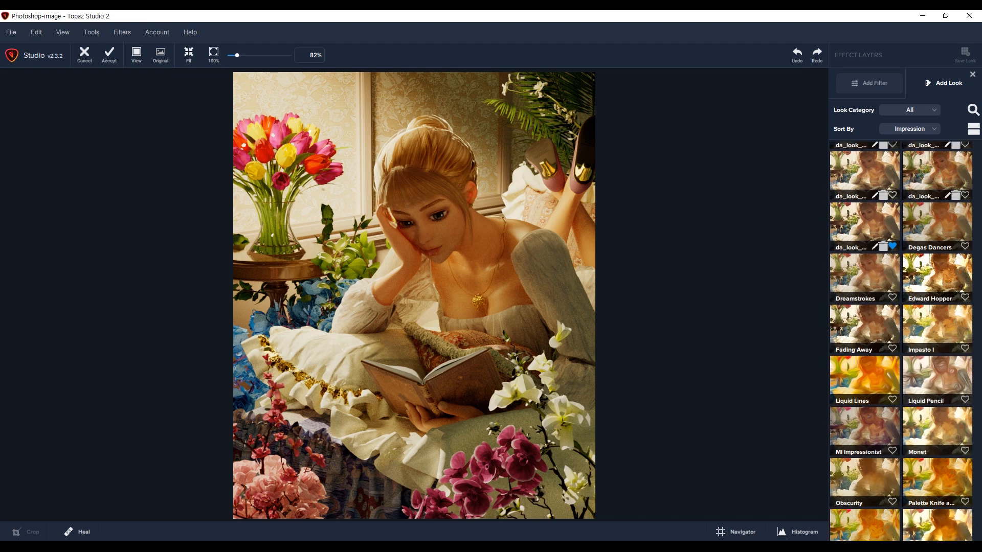
click(865, 281)
click(864, 281)
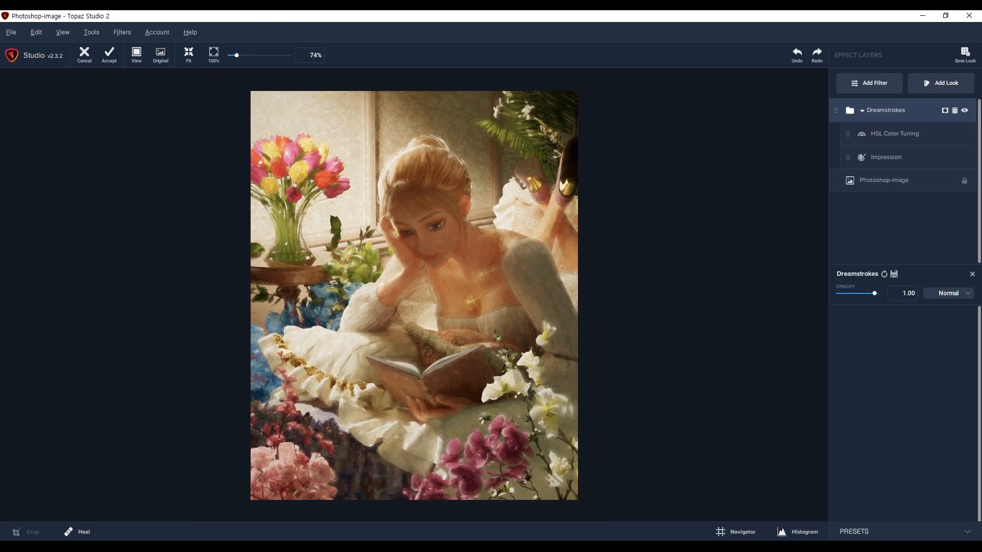
- Examine the Dreamstrokes painting effect on the girl and flowers, both up close and on the whole image
scroll(415, 368, up, 2)
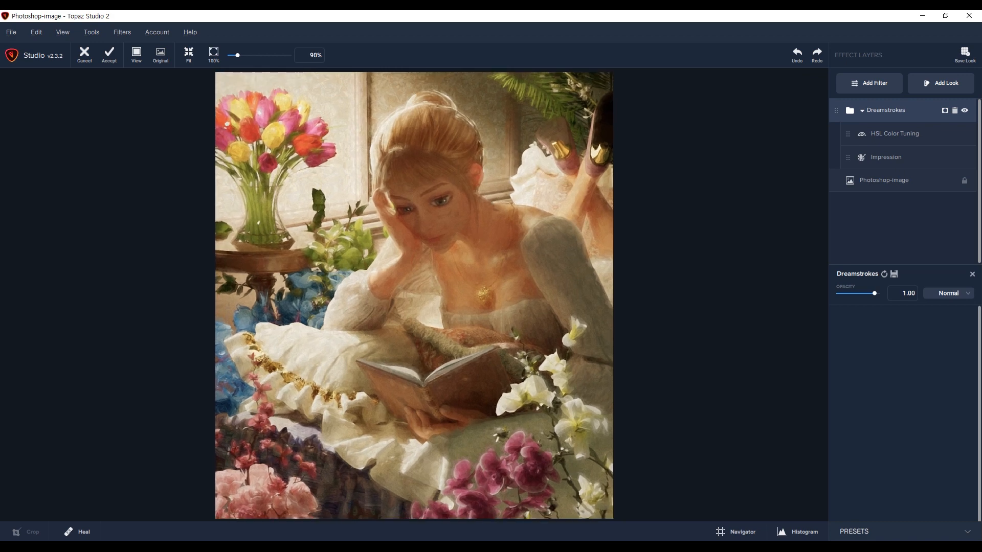
scroll(415, 368, up, 5)
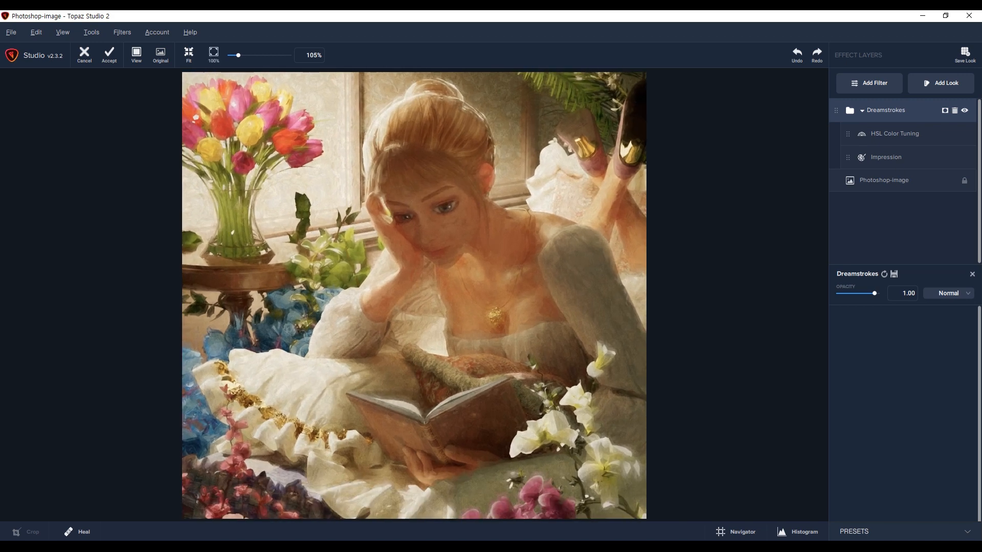
scroll(415, 302, down, 5)
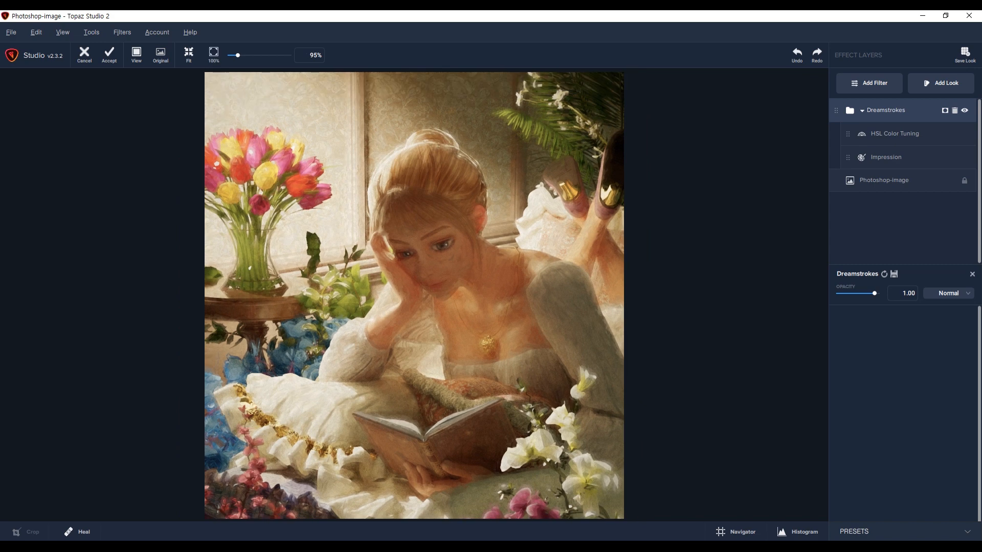
scroll(415, 295, down, 3)
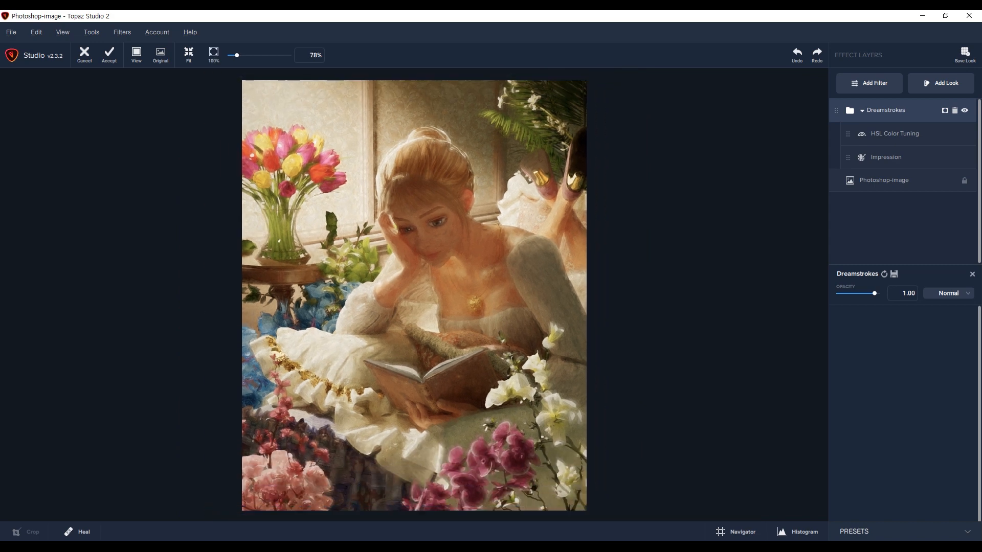
scroll(415, 295, up, 2)
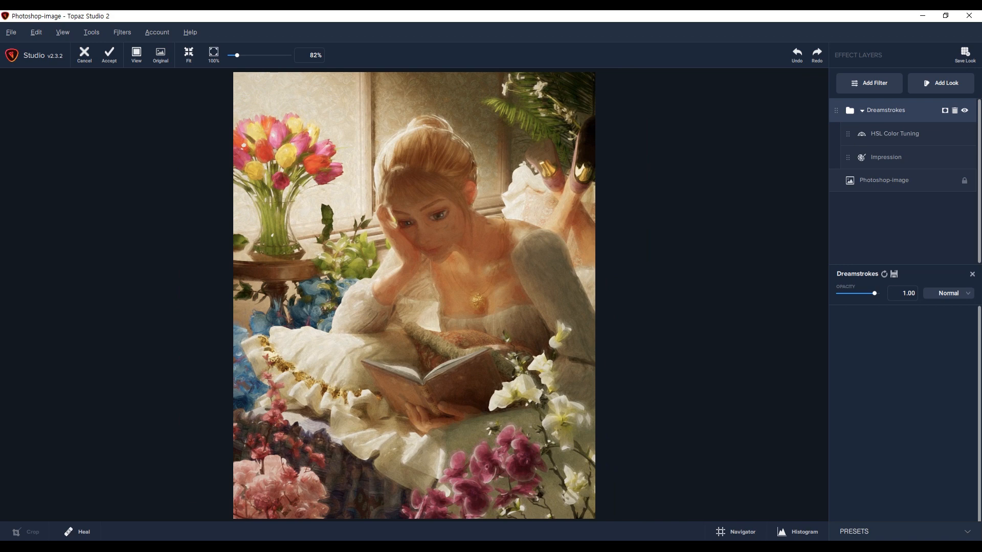
- Show the filters inside the Dreamstrokes group and open the Impression filter's stroke settings
click(862, 111)
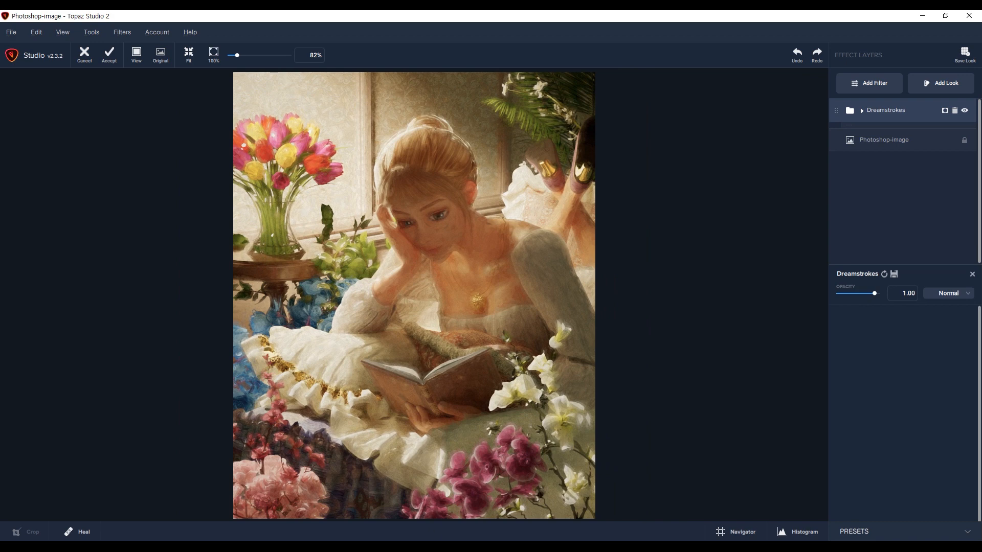
click(862, 110)
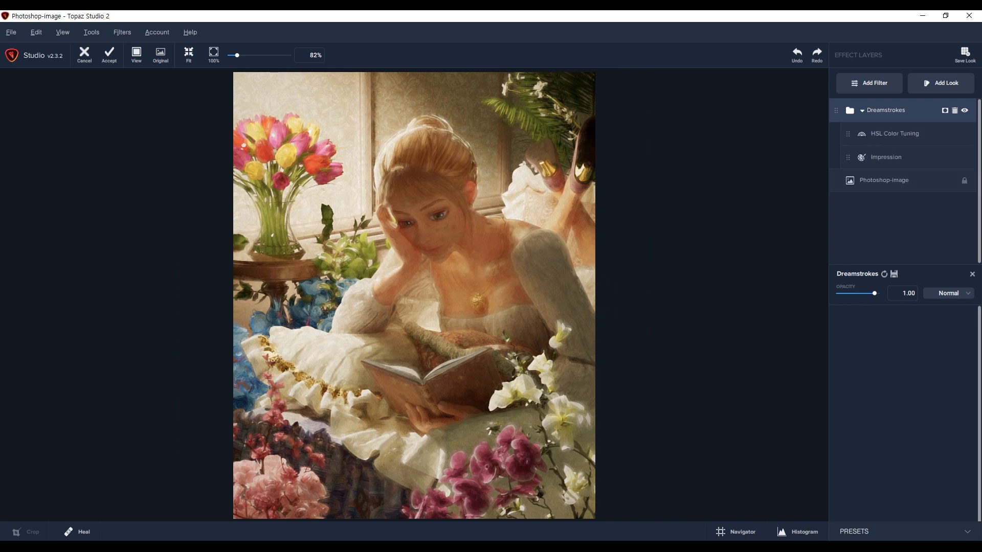
click(887, 157)
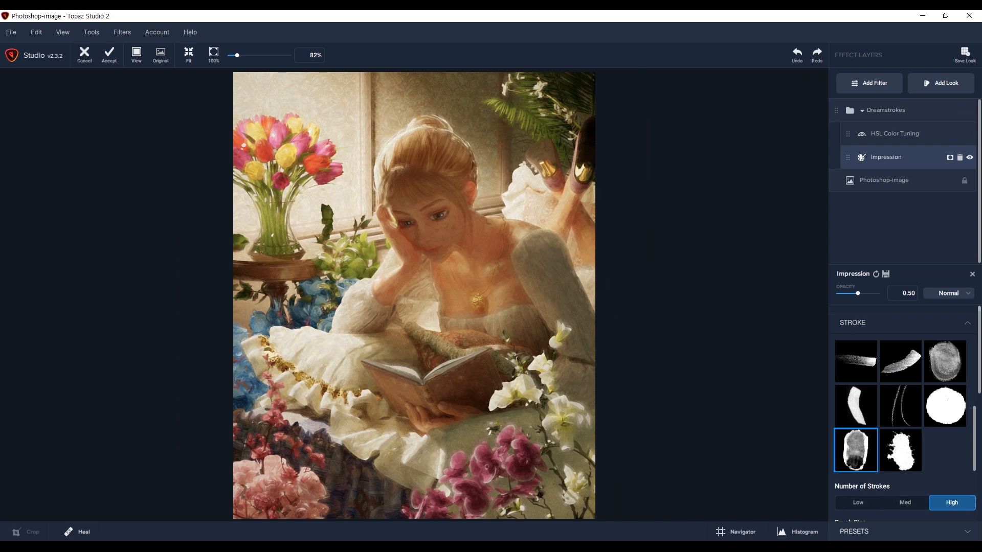
scroll(905, 409, down, 1)
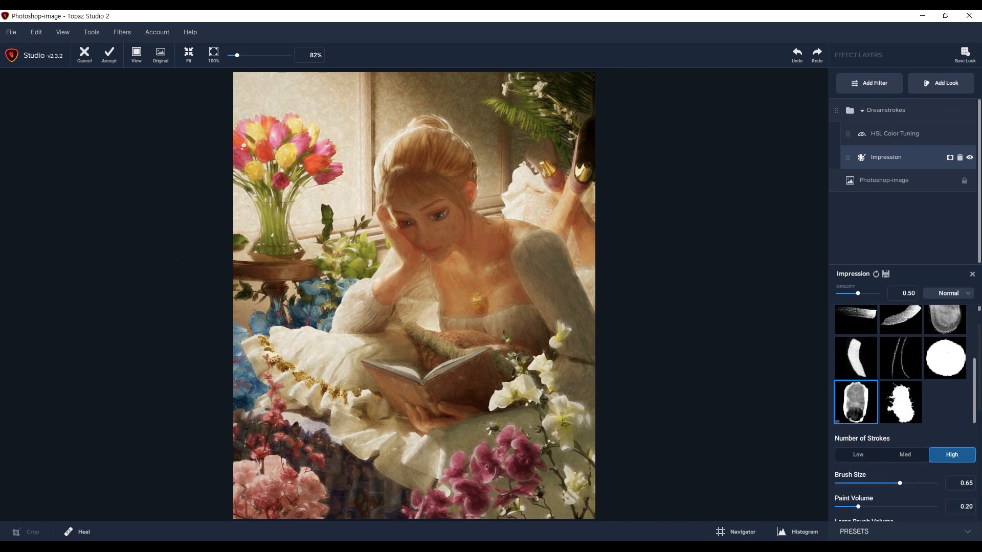
scroll(904, 389, up, 1)
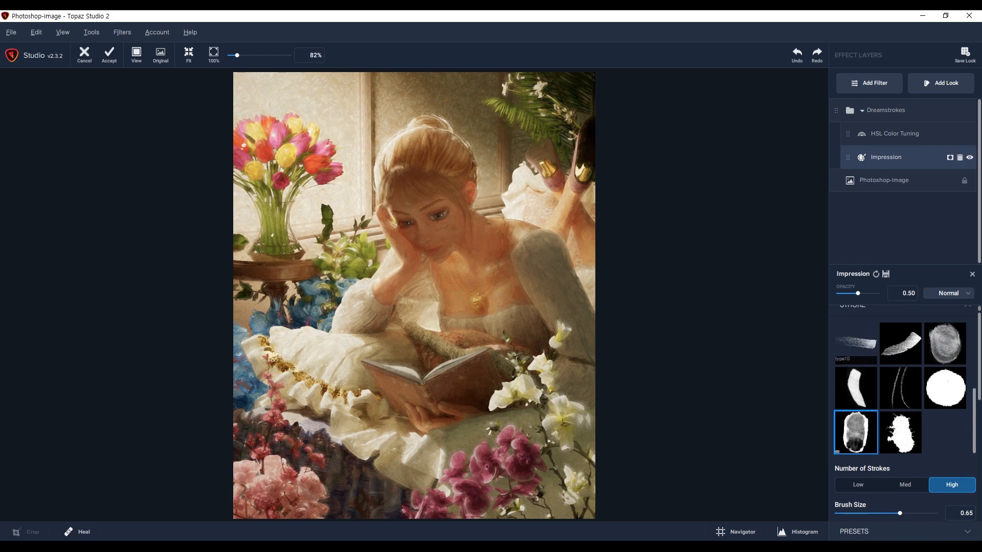
- Try several brush strokes for the Impression filter, including type11, type14 and type17
click(856, 344)
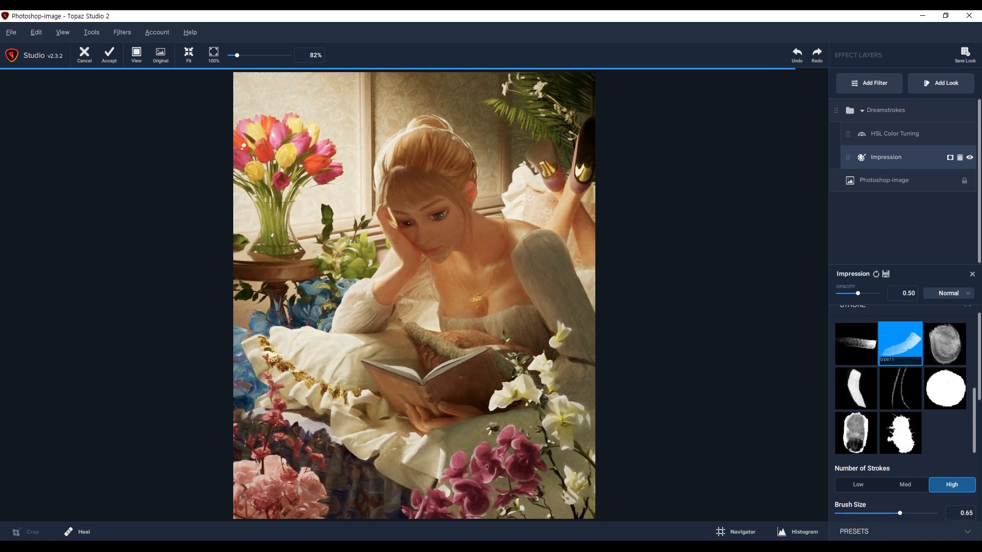
click(945, 389)
click(900, 389)
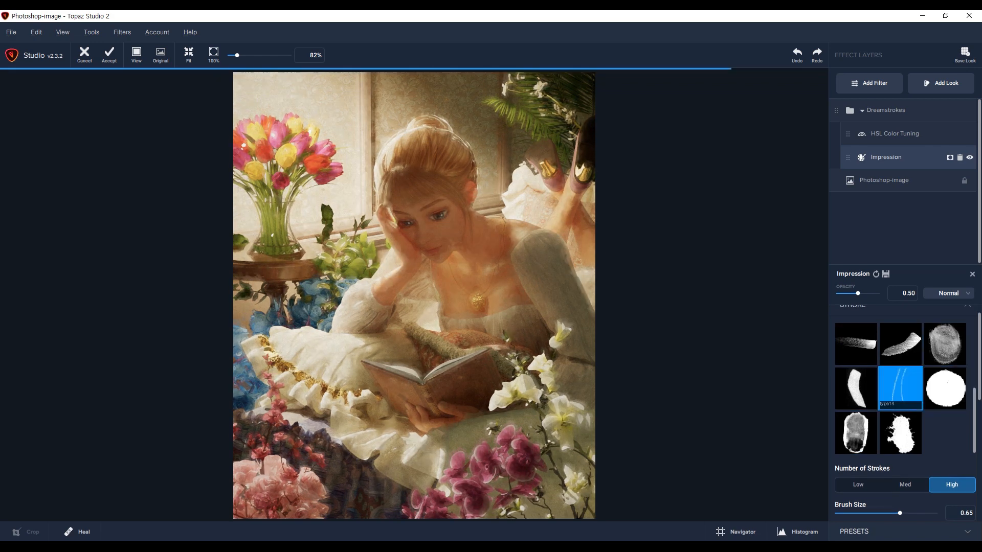
click(856, 389)
click(856, 433)
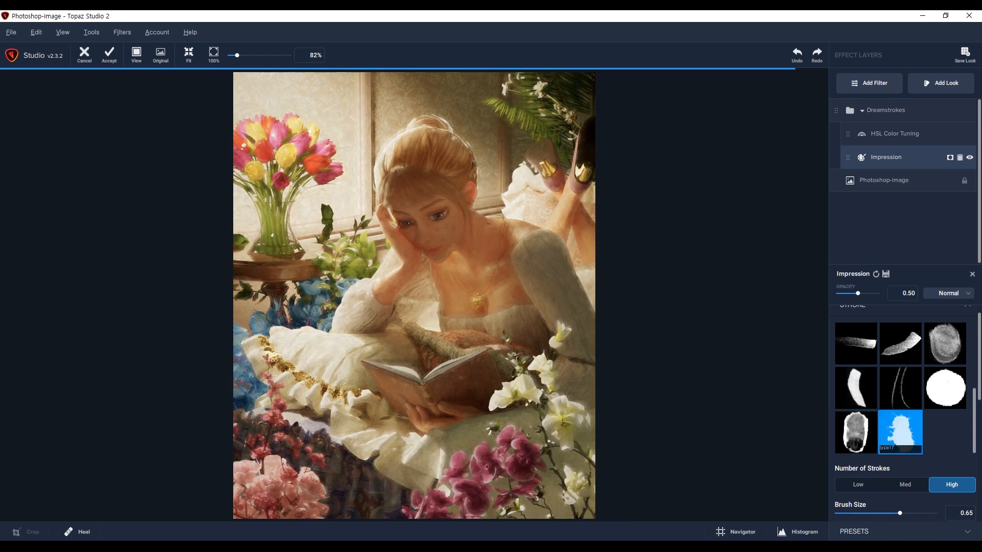
scroll(900, 381, up, 5)
scroll(900, 381, up, 3)
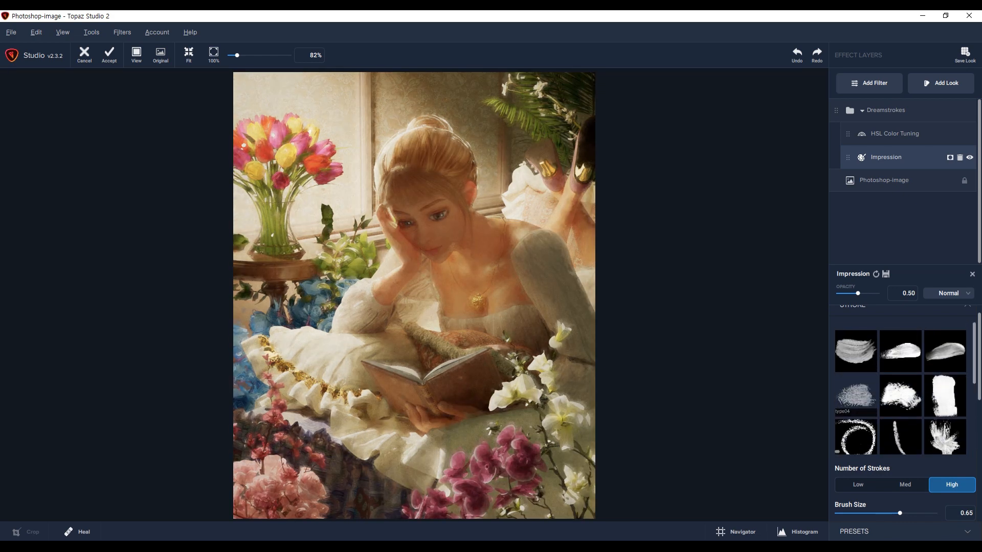
- Try several brush strokes for the Impression filter, including type01, type03, the fingerprint-like oval and type14
click(856, 342)
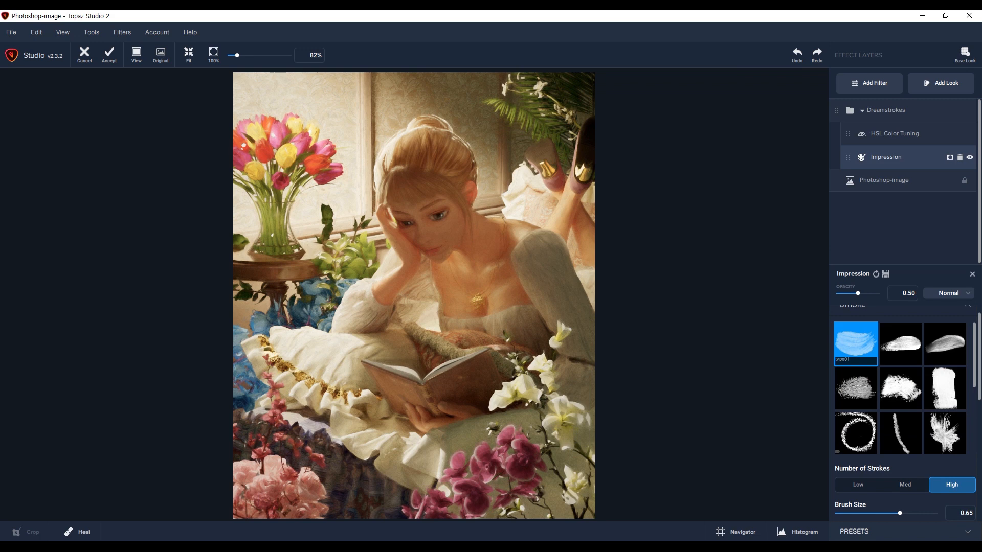
click(945, 344)
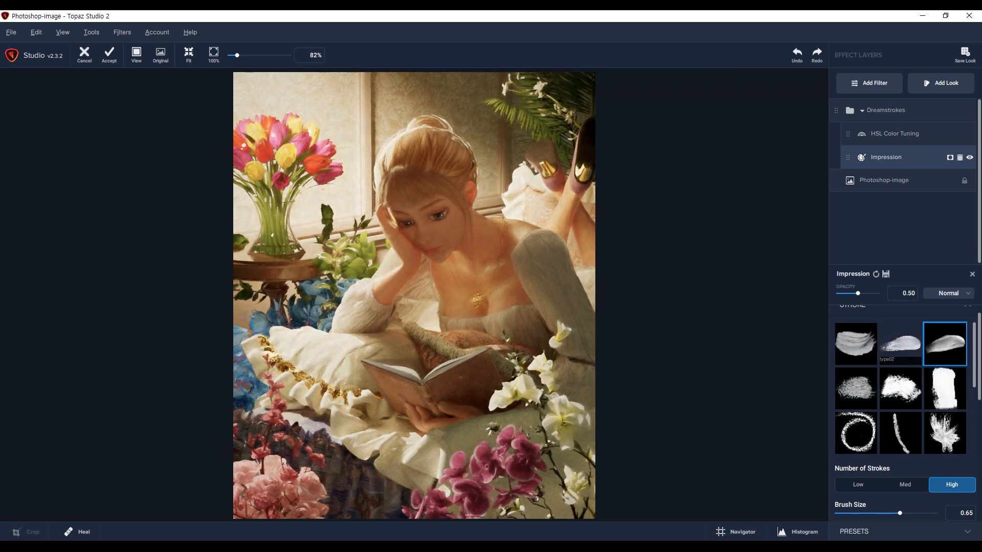
scroll(945, 409, down, 3)
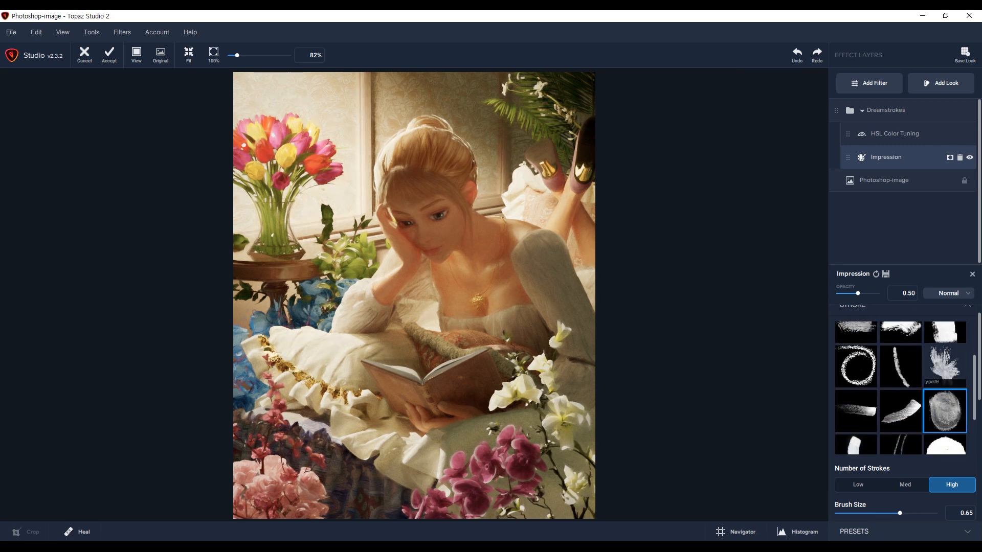
scroll(901, 369, down, 3)
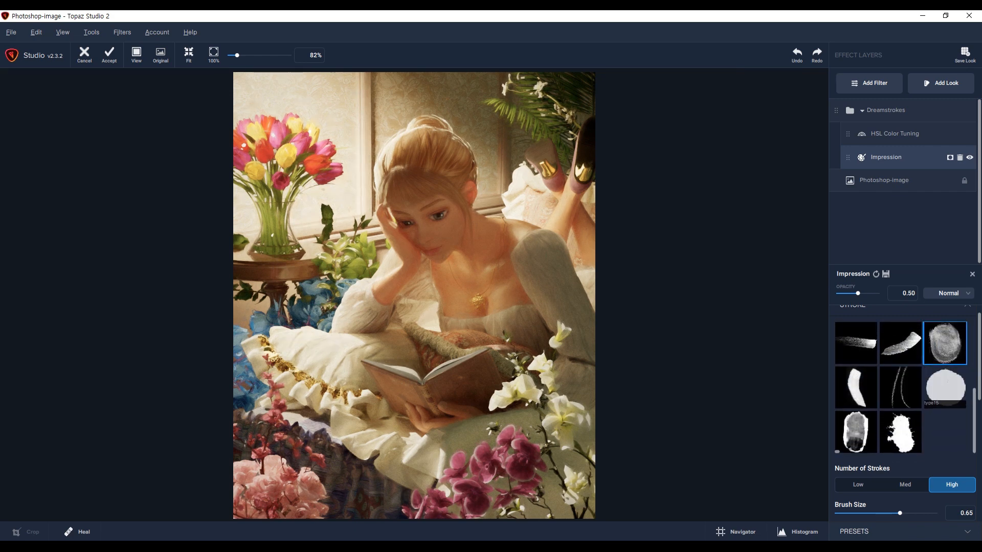
click(900, 387)
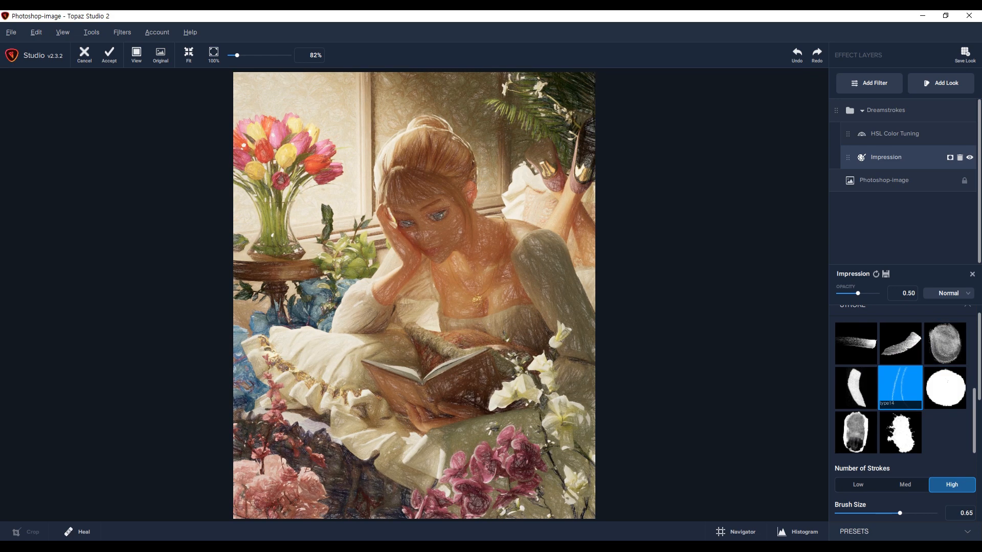
- Try the type04 brush stroke for the Impression filter and settle on type05
scroll(870, 387, up, 4)
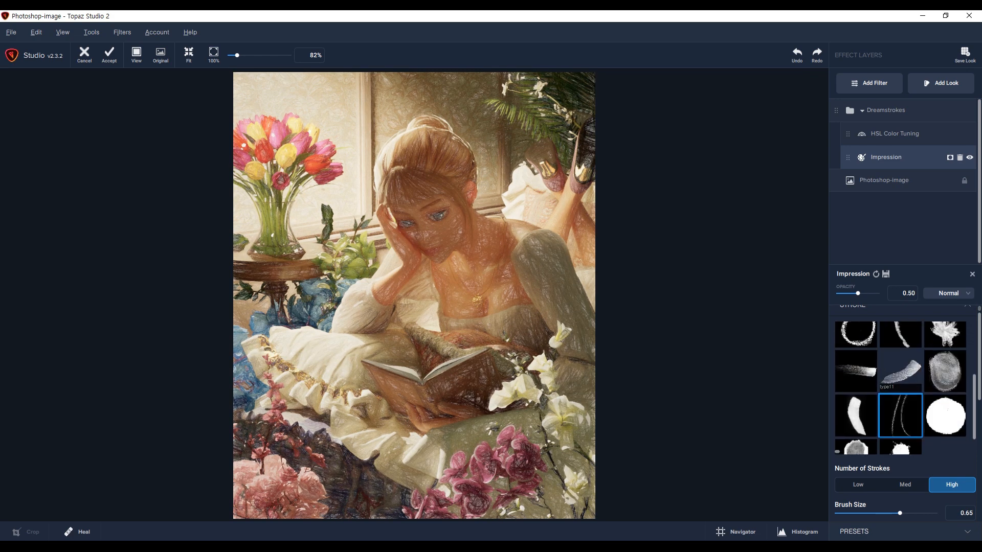
scroll(856, 381, up, 2)
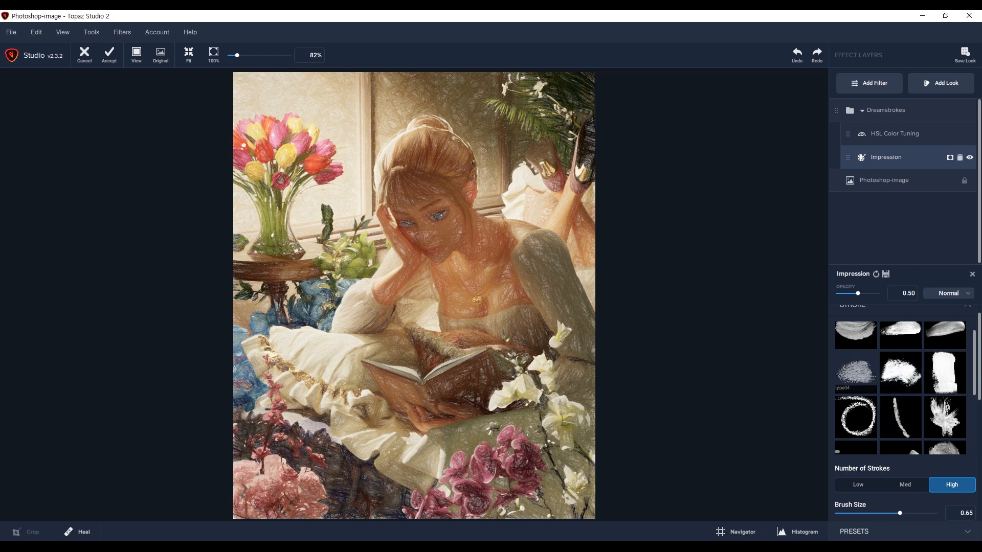
click(855, 375)
click(901, 374)
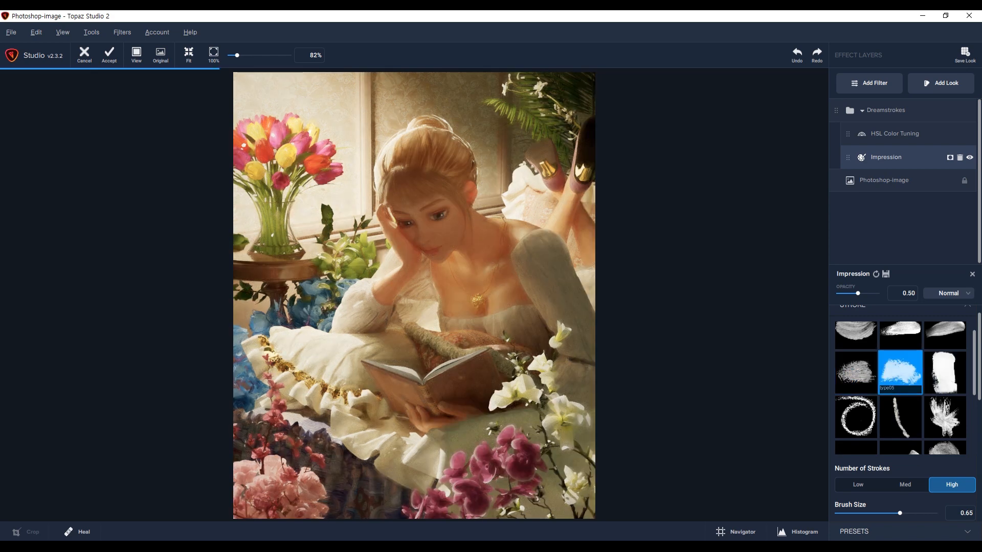
- Try the Med and Low settings for the Impression filter's number of strokes and return it to High
scroll(944, 375, down, 1)
scroll(944, 368, down, 5)
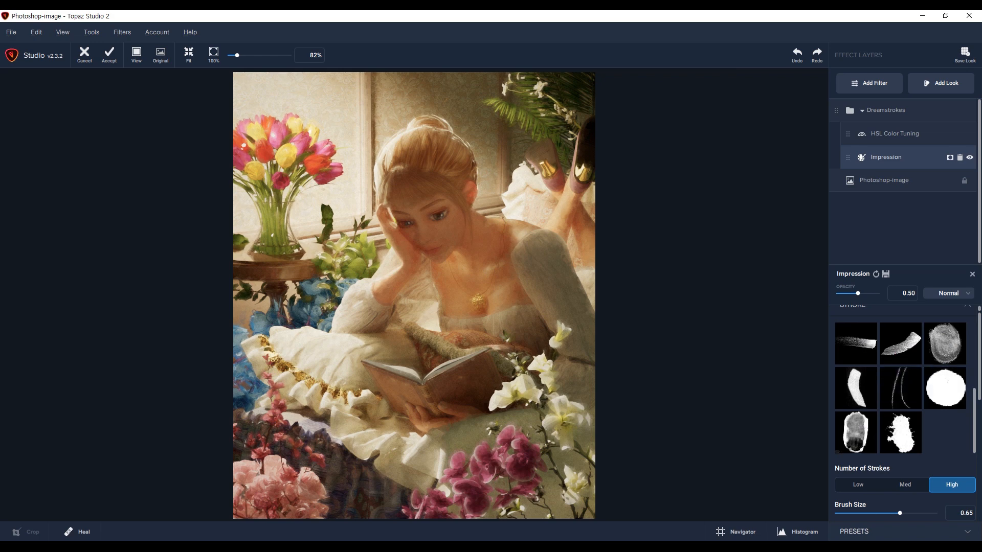
scroll(905, 413, down, 5)
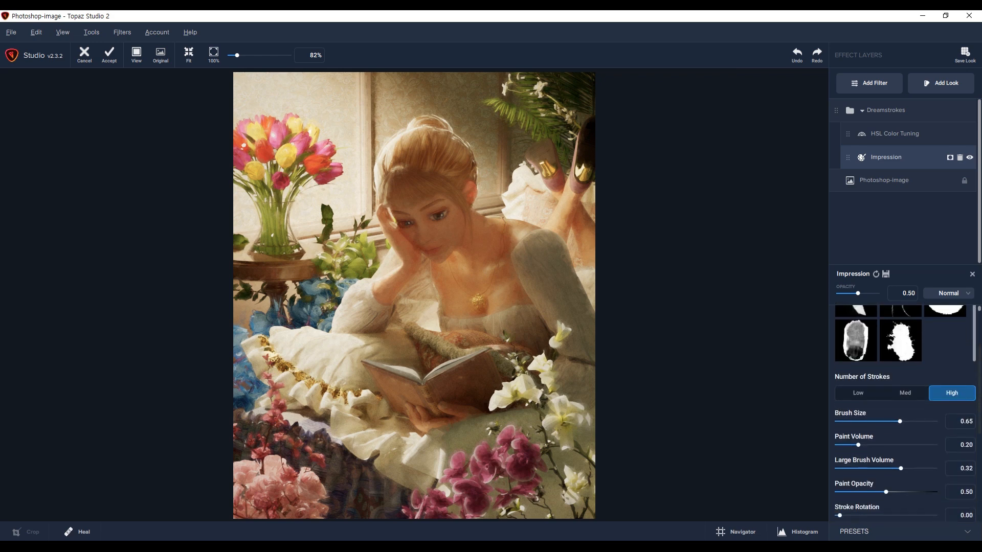
click(906, 374)
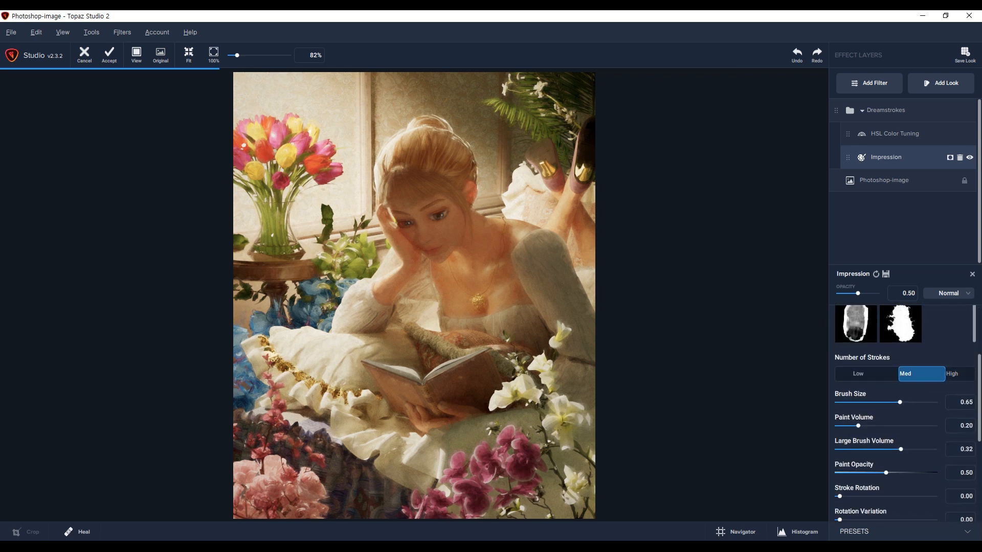
click(859, 374)
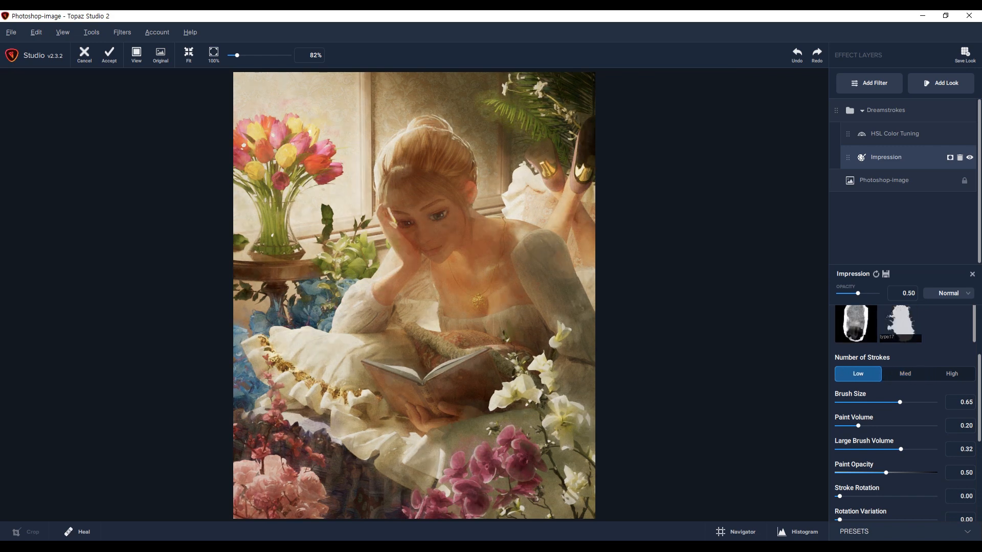
click(905, 373)
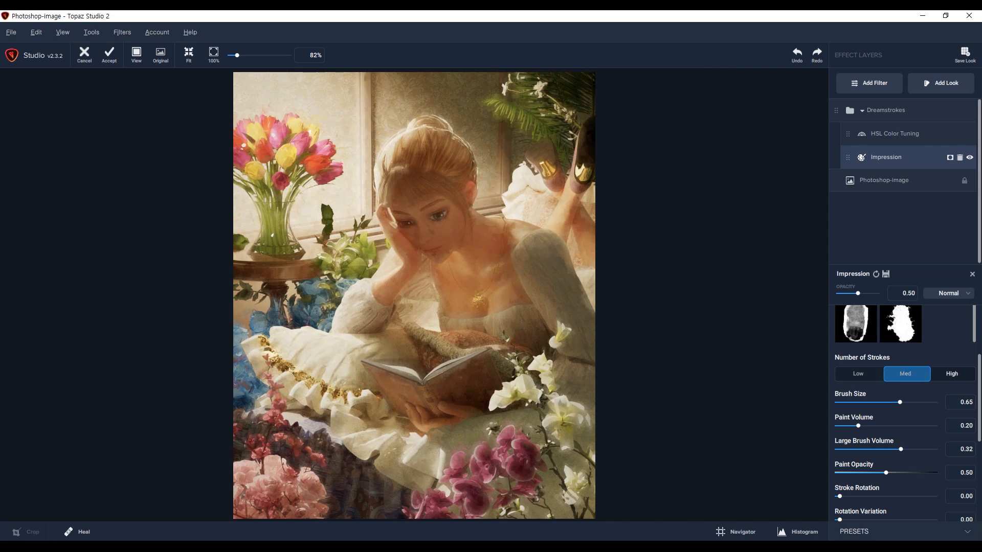
click(952, 374)
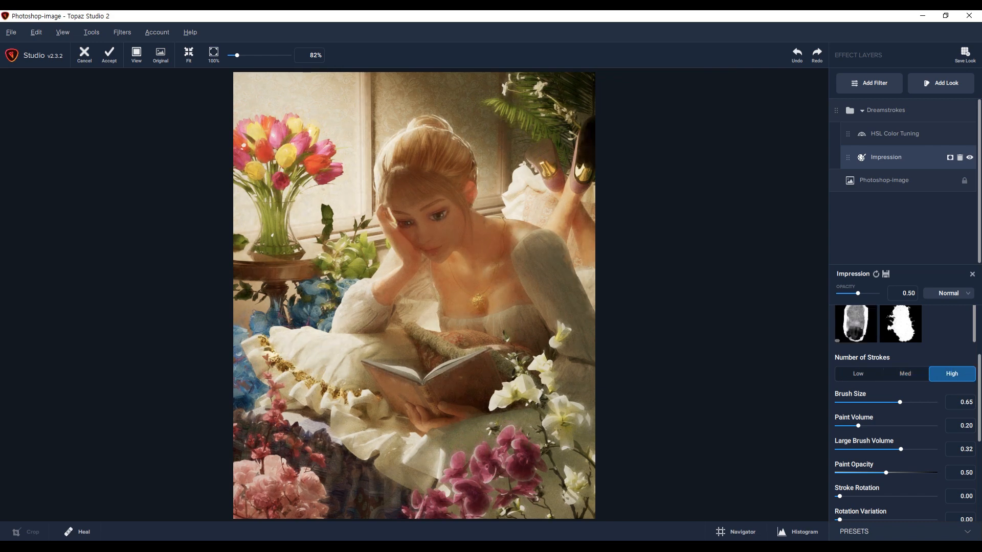
- Compare Low and High numbers of strokes up close on the girl, keeping High
click(858, 374)
scroll(435, 237, up, 7)
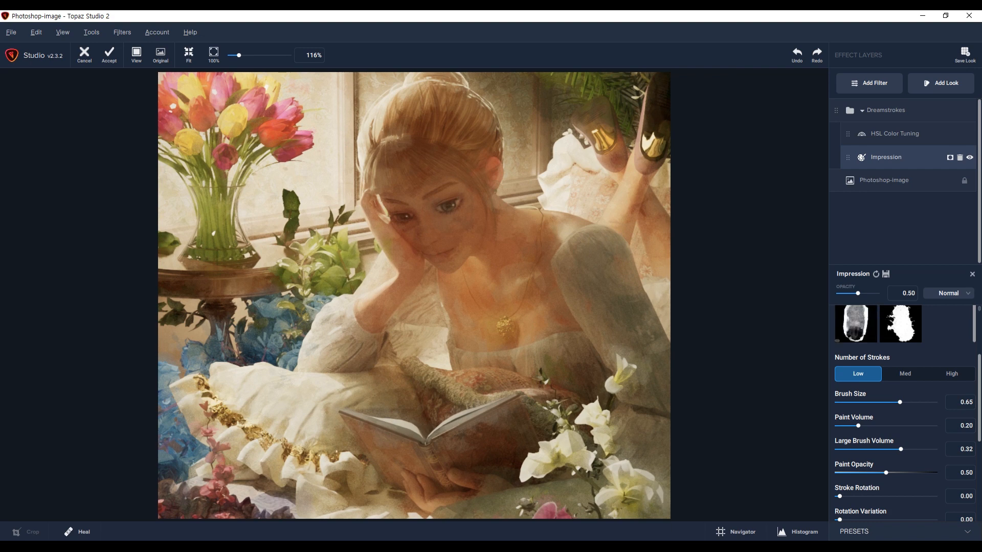
click(952, 374)
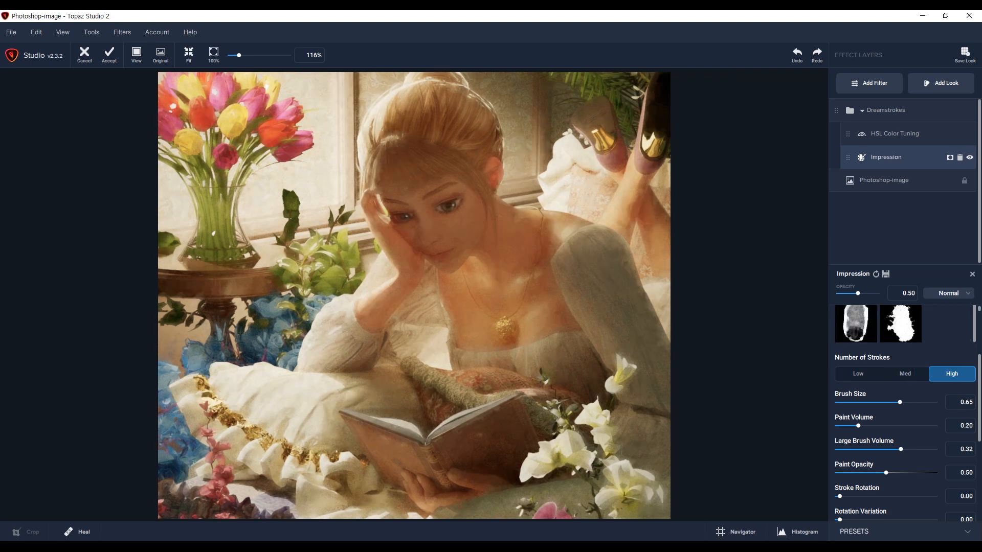
scroll(414, 295, down, 8)
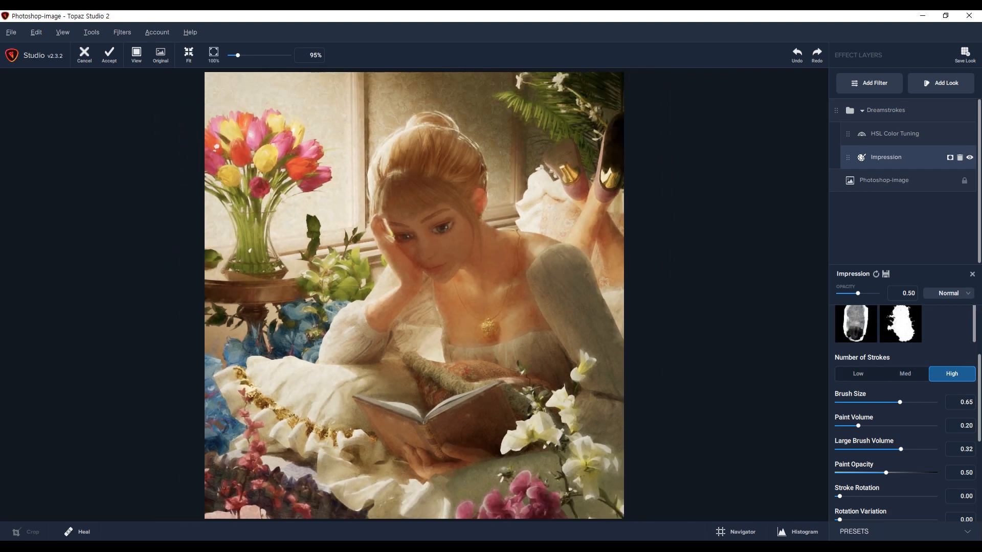
scroll(415, 296, up, 2)
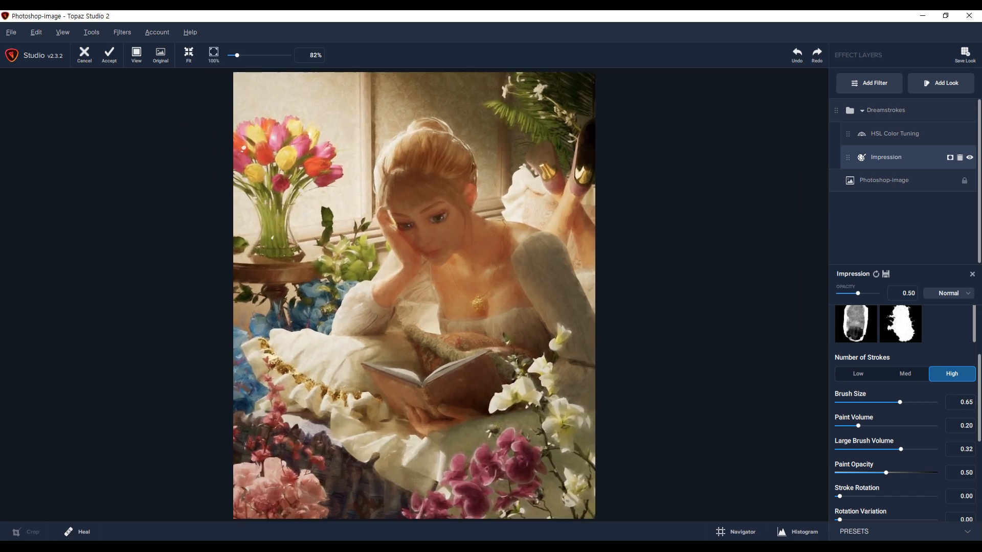
- Set the Impression filter's brush size to 0.60, paint volume to 0.49, large brush volume to -0.23 and paint opacity to 0.61
mouse_move(900, 403)
mouse_down()
mouse_move(919, 402)
mouse_move(884, 402)
mouse_move(908, 402)
mouse_up()
drag(912, 403, 895, 403)
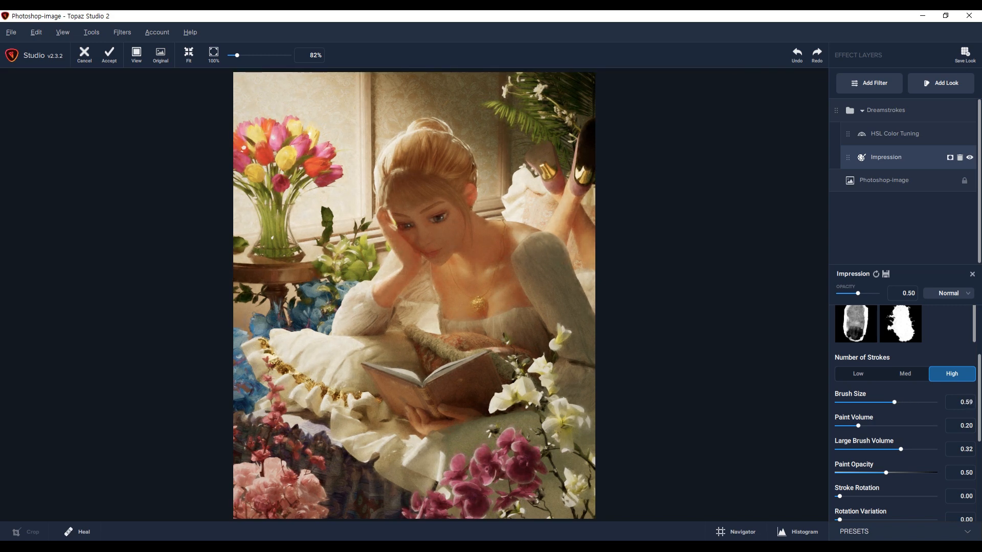
scroll(895, 409, down, 1)
click(870, 398)
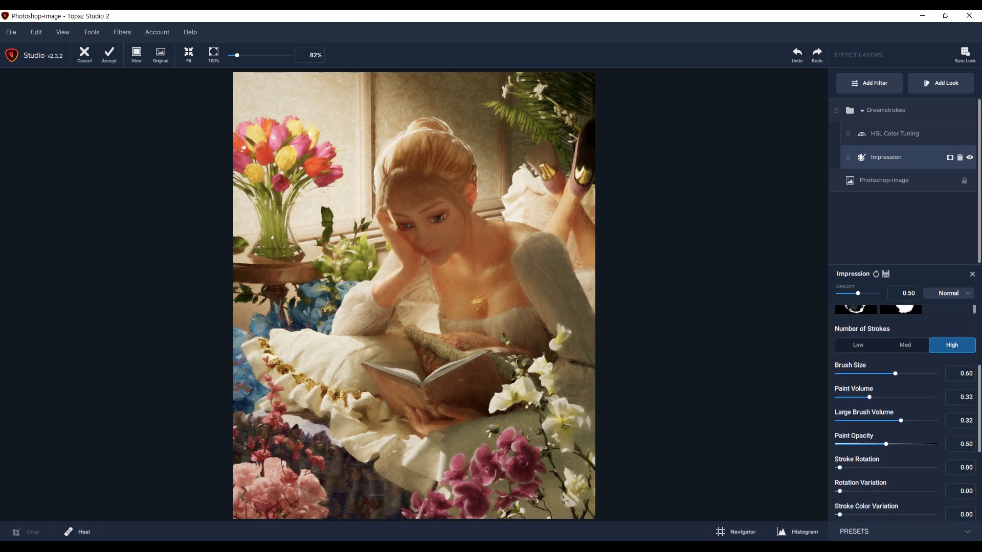
mouse_move(909, 398)
mouse_down()
mouse_move(868, 398)
mouse_move(885, 398)
mouse_move(877, 421)
mouse_move(932, 397)
mouse_up()
- Set the Impression filter's stroke color variation to 0.25, leaving stroke rotation and rotation variation at 0.00
scroll(880, 421, down, 2)
mouse_move(840, 420)
mouse_down()
mouse_move(872, 420)
mouse_move(840, 420)
mouse_up()
mouse_move(840, 443)
mouse_down()
mouse_move(888, 467)
mouse_move(842, 467)
mouse_up()
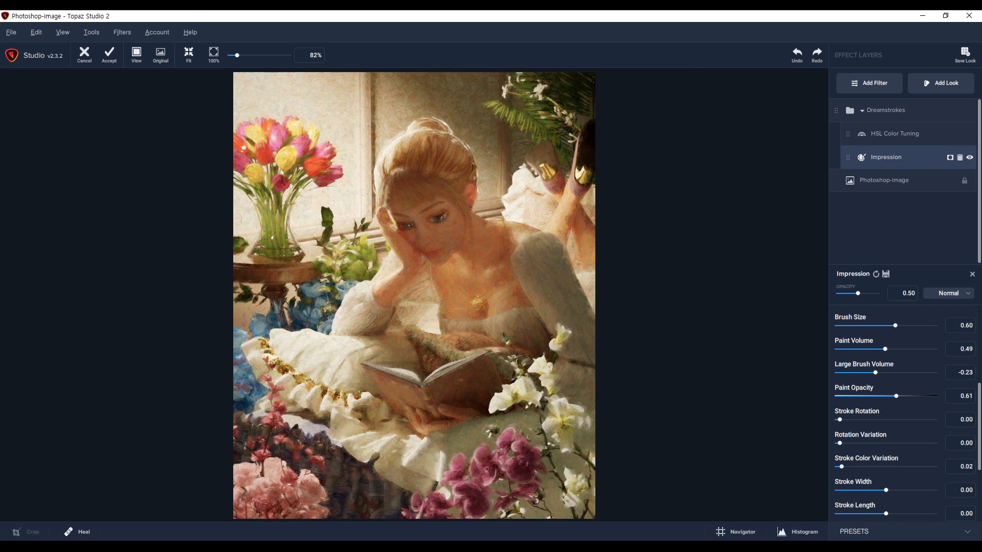
scroll(904, 409, down, 3)
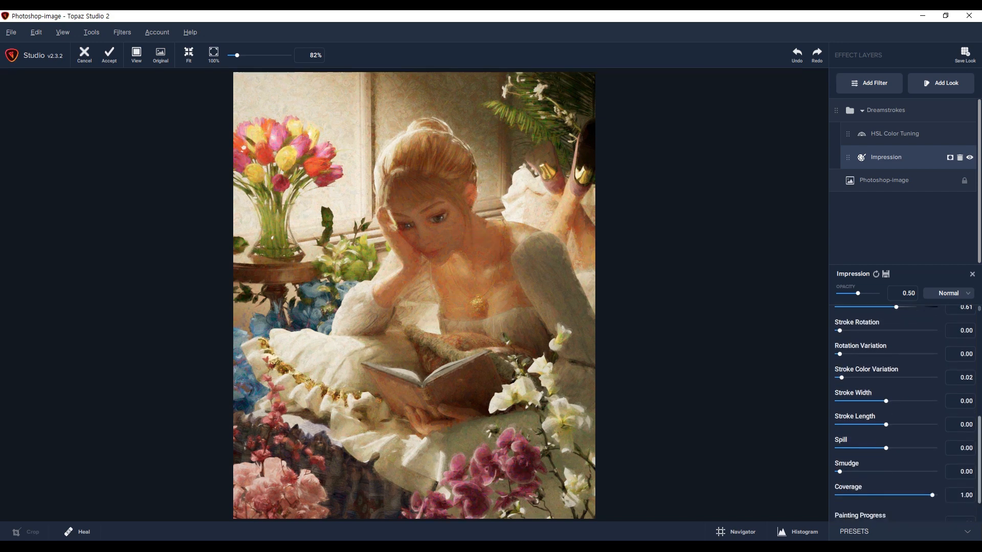
drag(841, 377, 851, 377)
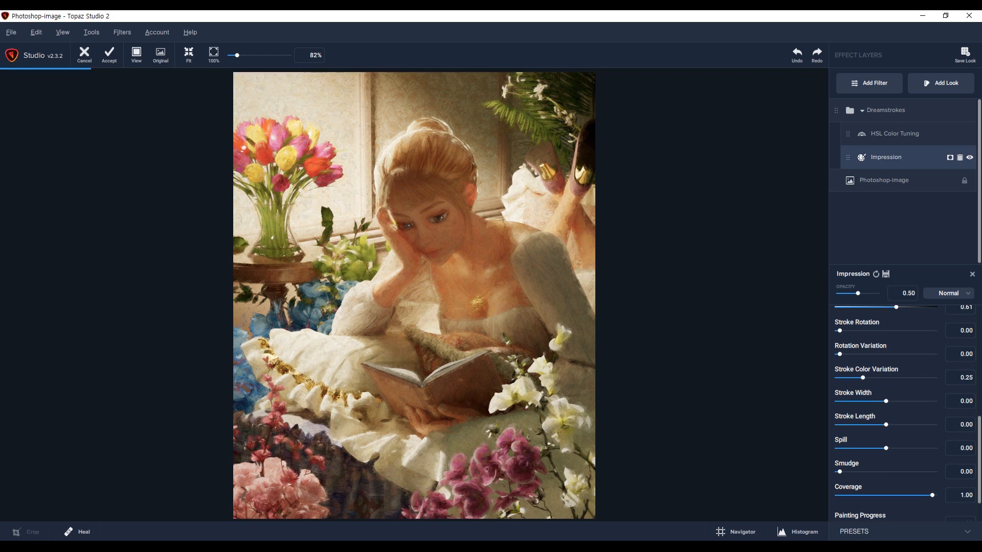
- Try a Stroke Color Variation of 0.52 for the Impression effect and compare the close-up painted result with the original
drag(870, 378, 888, 378)
scroll(486, 323, up, 8)
key(space)
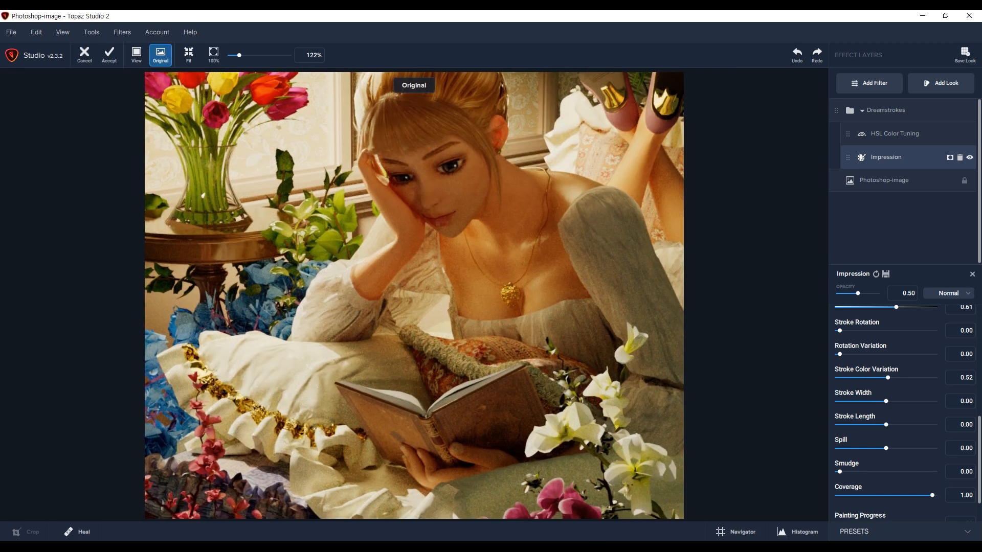
drag(486, 323, 486, 253)
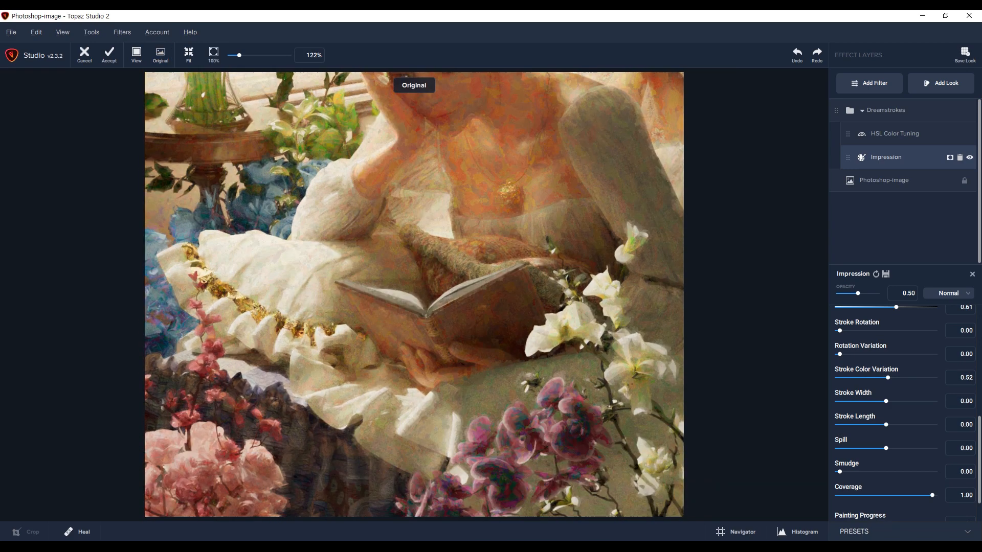
scroll(414, 294, up, 1)
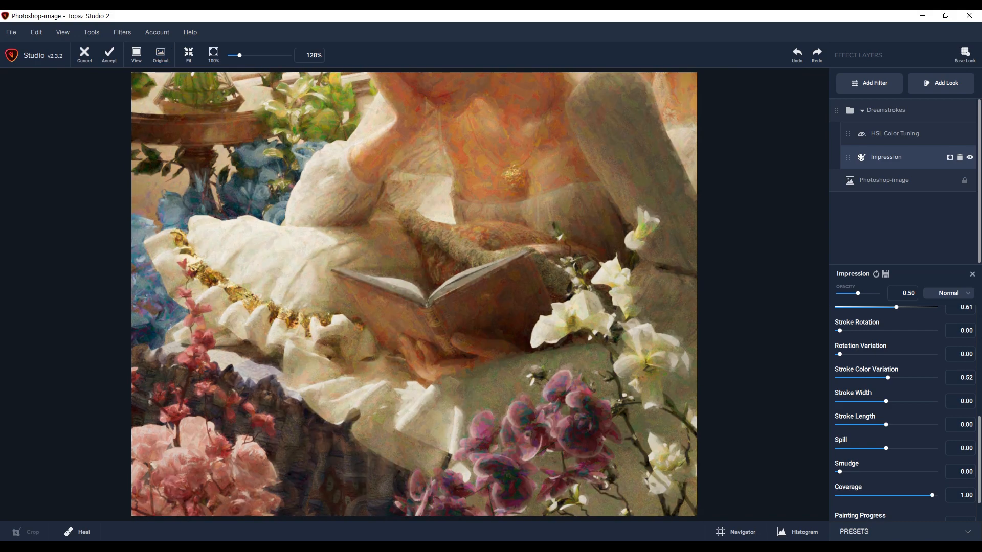
scroll(414, 297, down, 6)
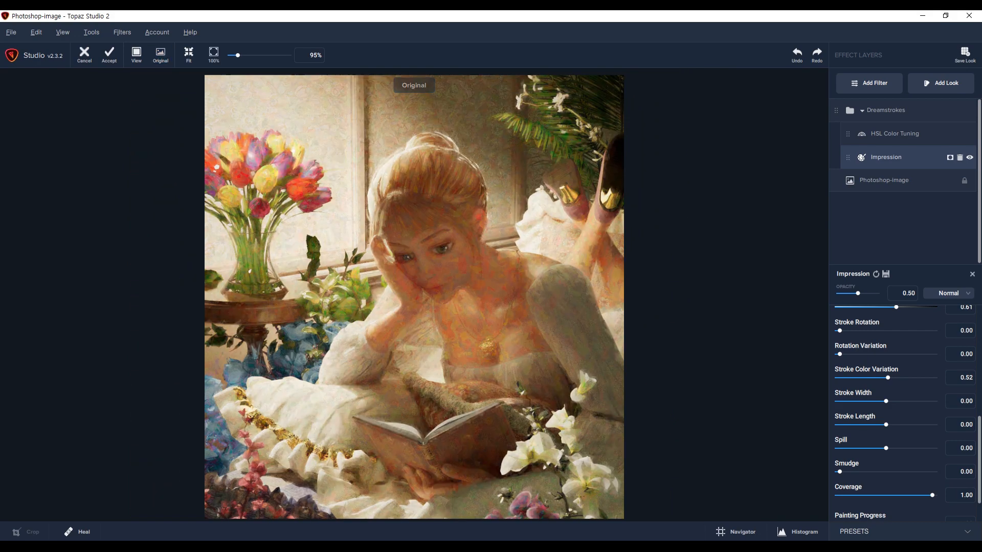
scroll(414, 297, up, 8)
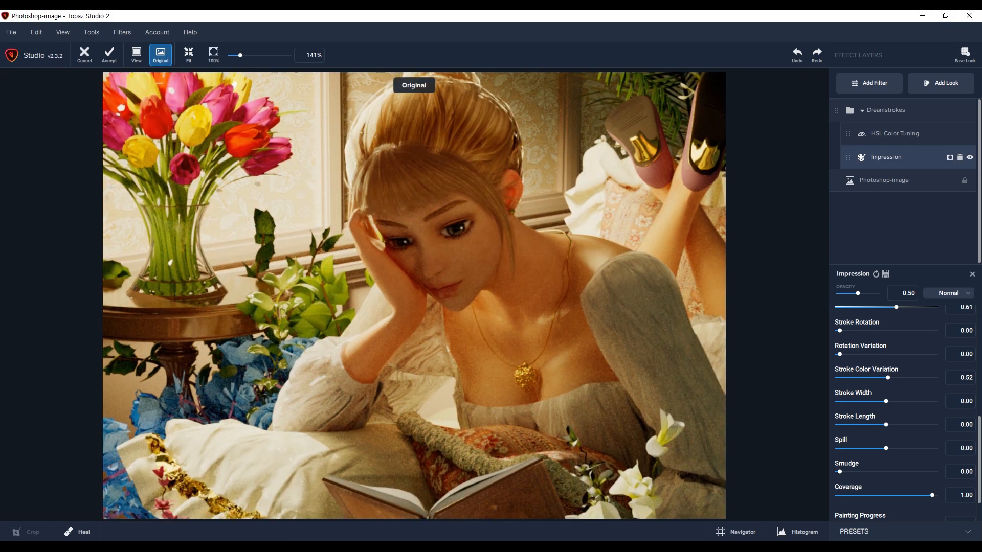
scroll(415, 297, down, 7)
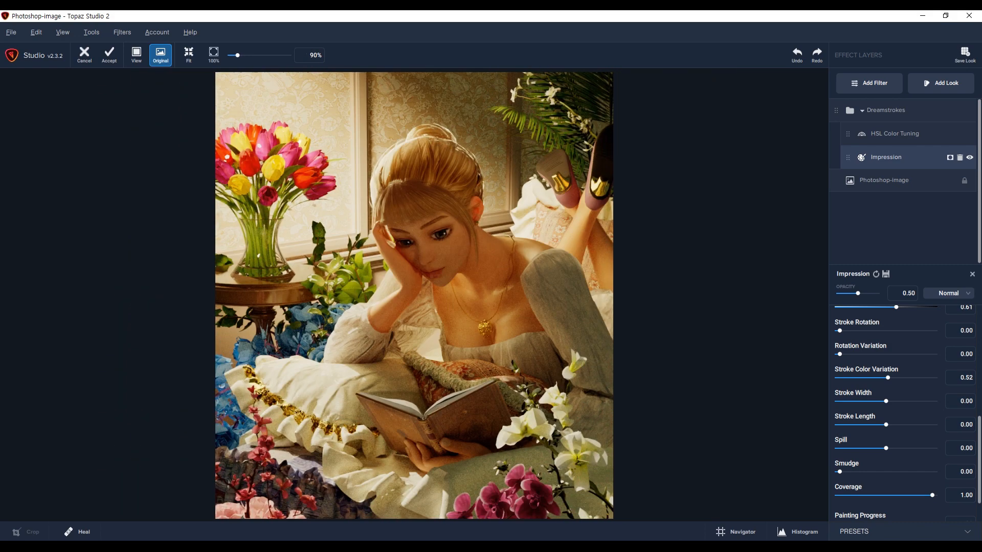
drag(415, 296, 414, 244)
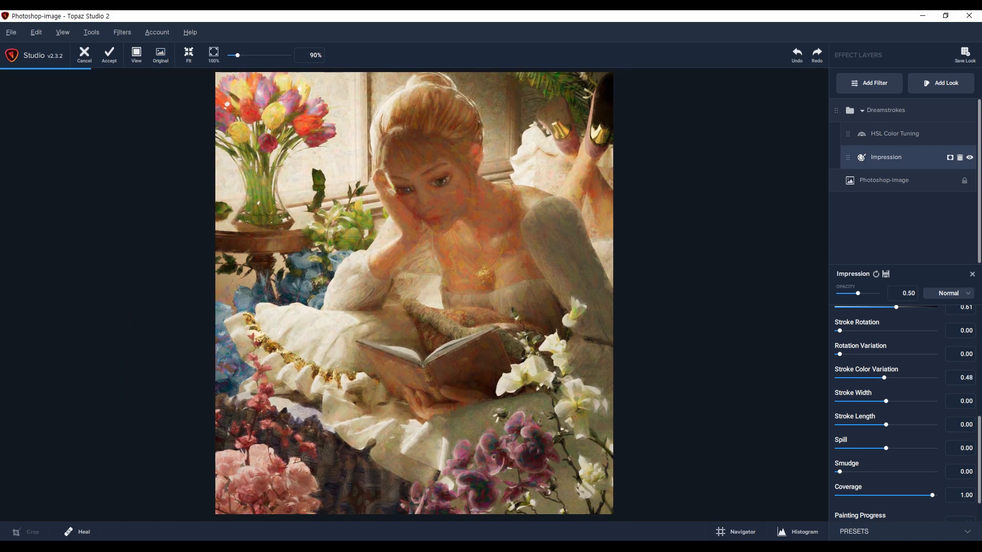
- Set Stroke Color Variation to 0.38 and repeatedly compare the painted result with the original image
mouse_move(870, 377)
mouse_down()
mouse_move(885, 378)
mouse_move(855, 377)
mouse_move(885, 378)
mouse_move(874, 377)
mouse_up()
key(space)
key(space)
key(space)
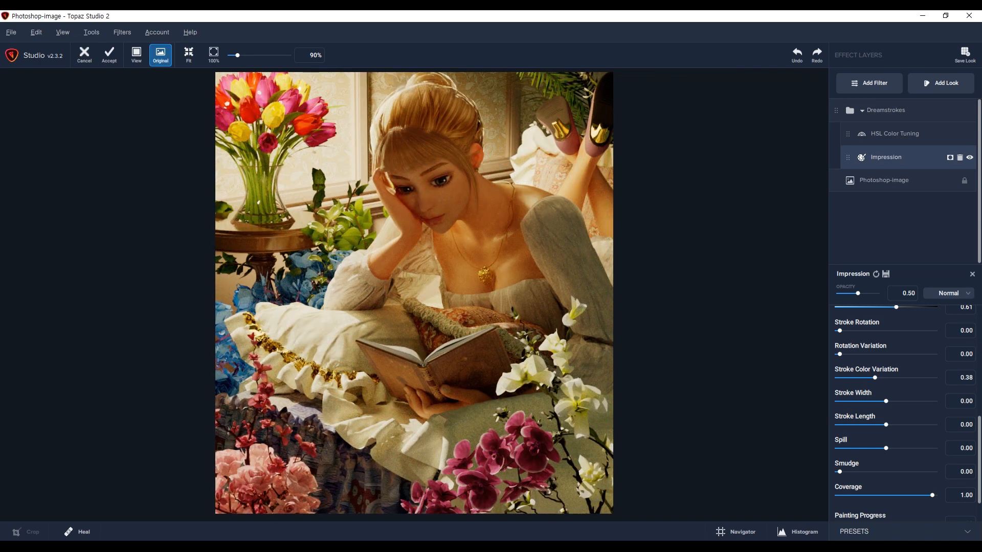
key(space)
key(space)
key(space)
key(space)
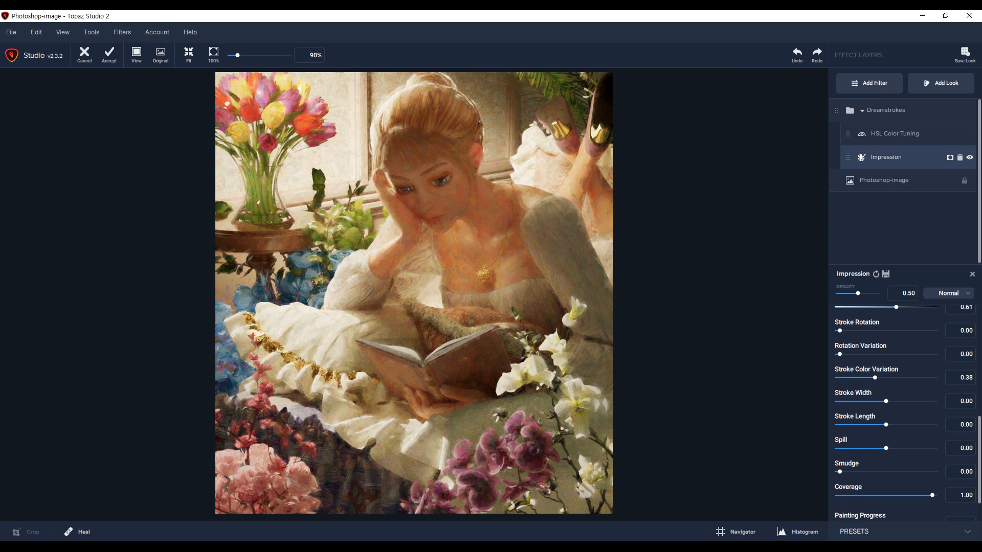
key(space)
key(space)
key(space)
key(space)
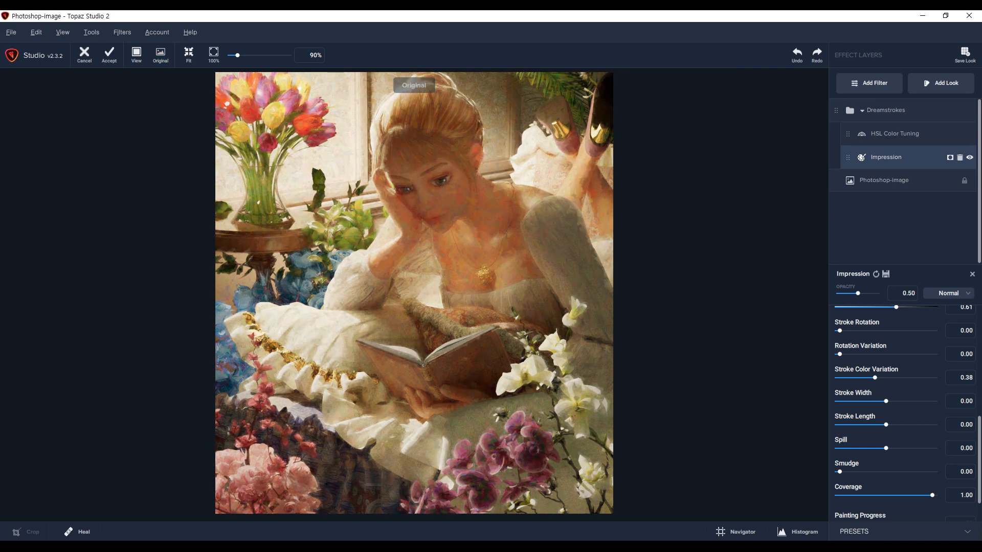
key(space)
key(space)
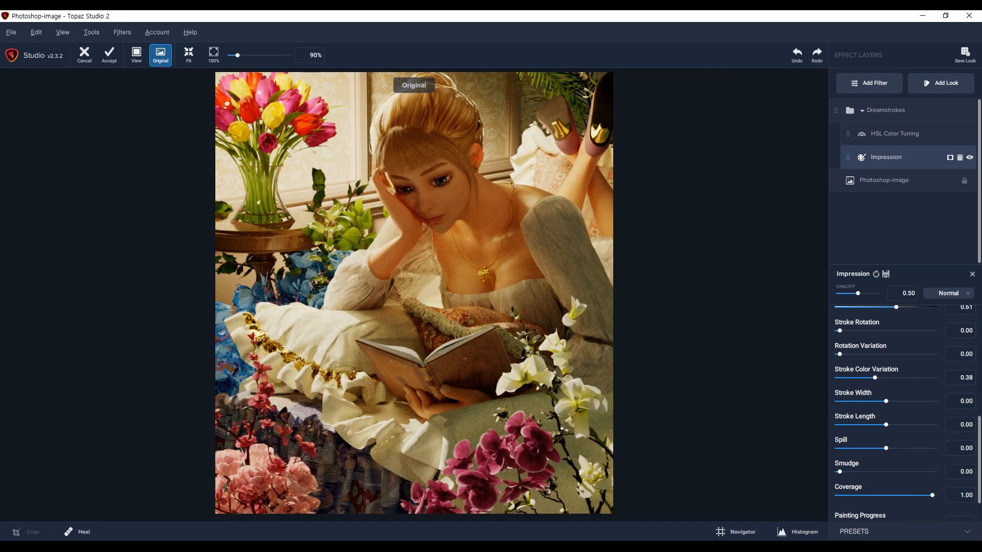
key(space)
key(space)
key(space)
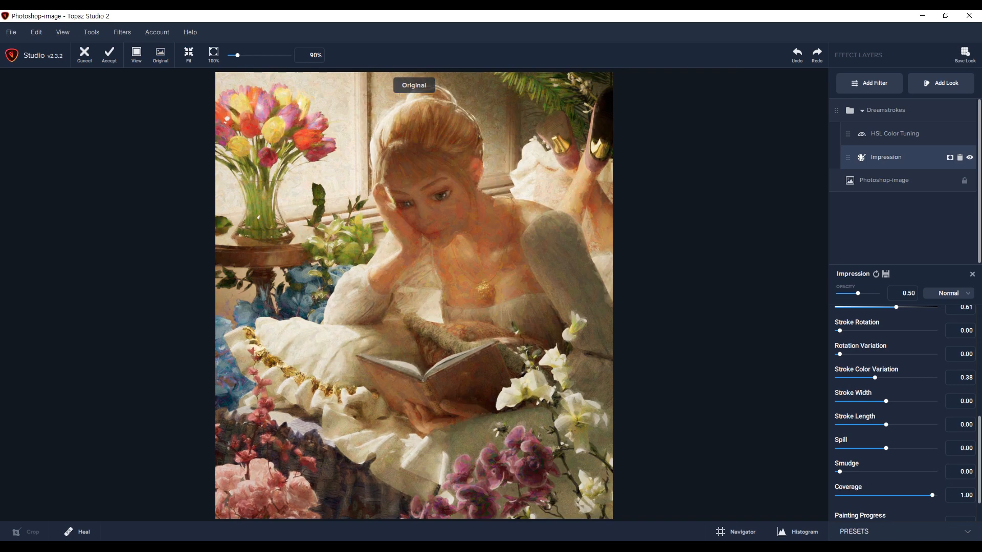
- Set the Impression effect's Stroke Width to -0.15, Stroke Length to -0.16 and Spill to 0.46
scroll(903, 409, down, 1)
scroll(887, 418, down, 3)
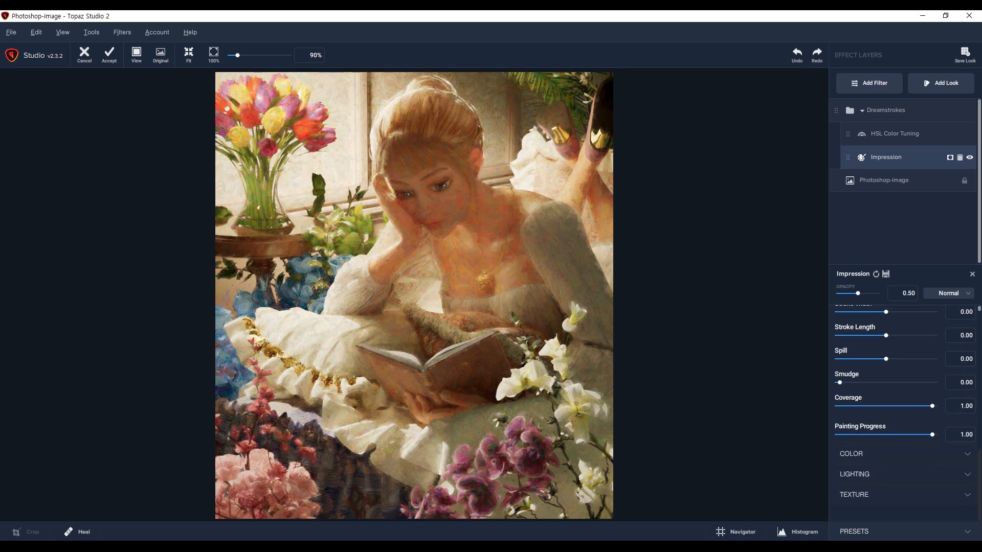
scroll(886, 419, up, 4)
mouse_move(887, 419)
mouse_down()
mouse_move(865, 419)
mouse_move(880, 419)
mouse_up()
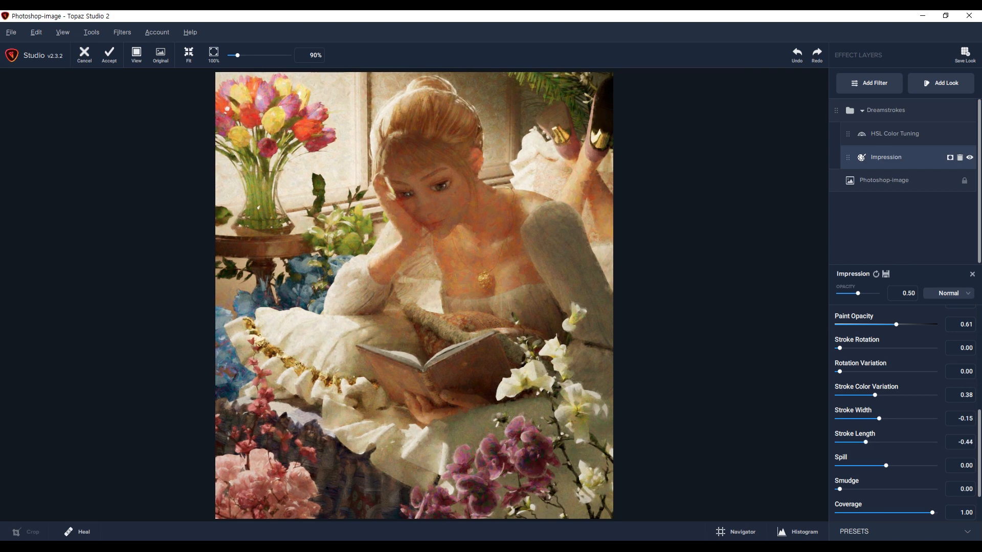
mouse_move(880, 442)
mouse_down()
mouse_move(844, 441)
mouse_move(879, 442)
mouse_up()
scroll(881, 435, down, 3)
mouse_move(887, 395)
mouse_down()
mouse_move(929, 394)
mouse_move(902, 395)
mouse_move(919, 394)
mouse_up()
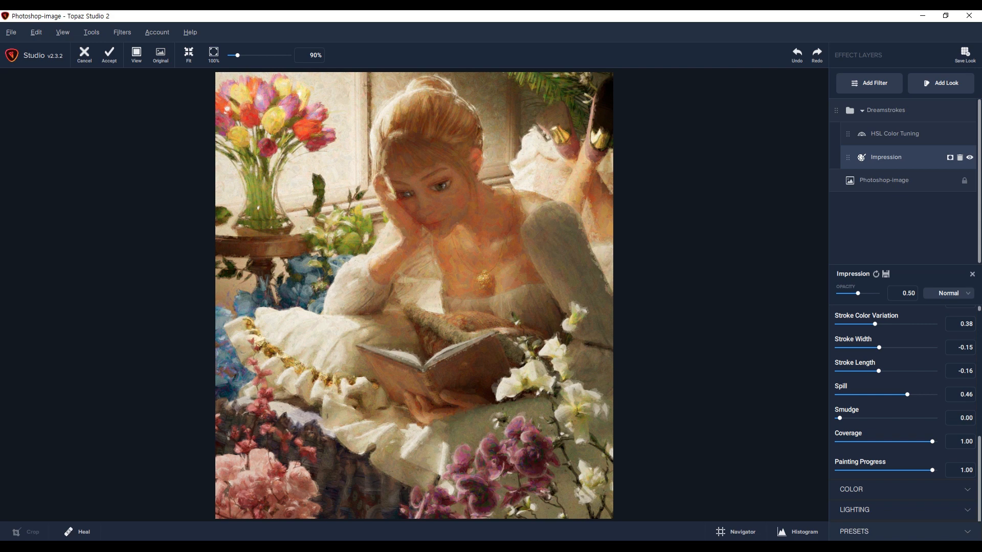
- Try a lower Painting Progress such as 0.87 and restore it to 1.00
mouse_move(932, 441)
mouse_down()
mouse_move(841, 442)
mouse_move(932, 441)
mouse_move(926, 470)
mouse_move(854, 470)
mouse_move(906, 470)
mouse_up()
scroll(415, 296, down, 5)
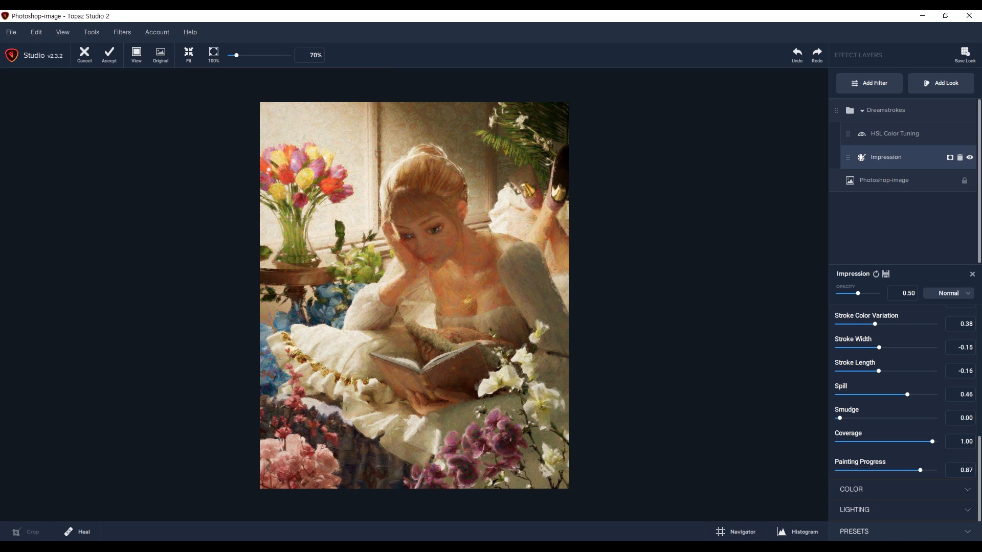
mouse_move(929, 470)
mouse_down()
mouse_move(887, 470)
mouse_move(932, 470)
mouse_up()
- Set the Impression color adjustments to Overall Hue 0.01, Overall Saturation 0.10 and Overall Lightness 0.06
scroll(933, 470, down, 2)
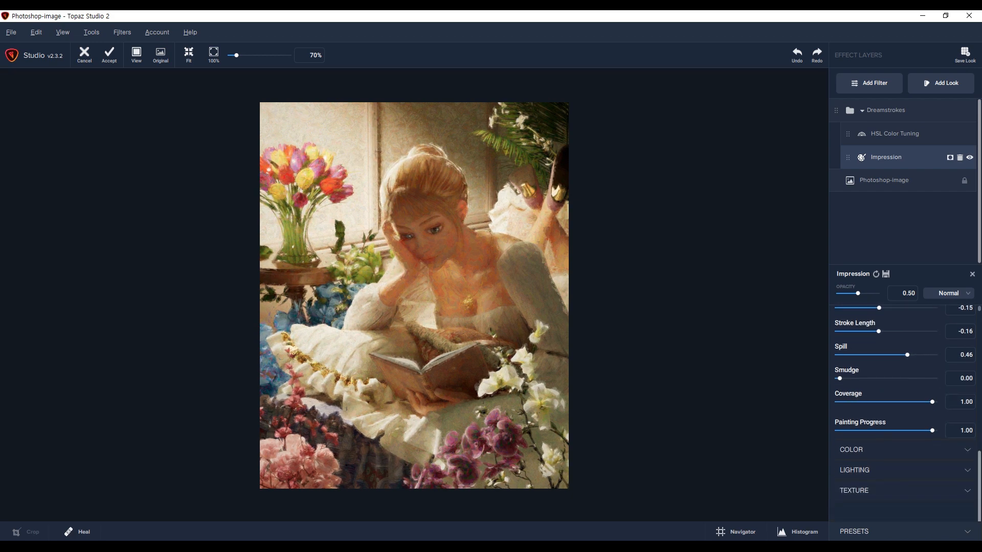
click(852, 450)
scroll(903, 409, down, 5)
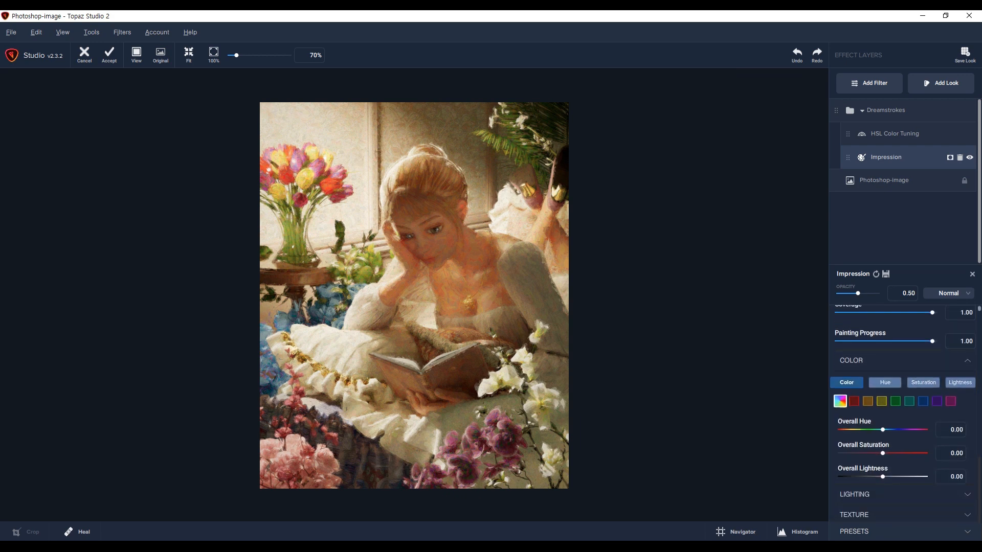
mouse_move(892, 406)
mouse_down()
mouse_move(881, 406)
mouse_move(892, 429)
mouse_move(869, 453)
mouse_move(885, 453)
mouse_up()
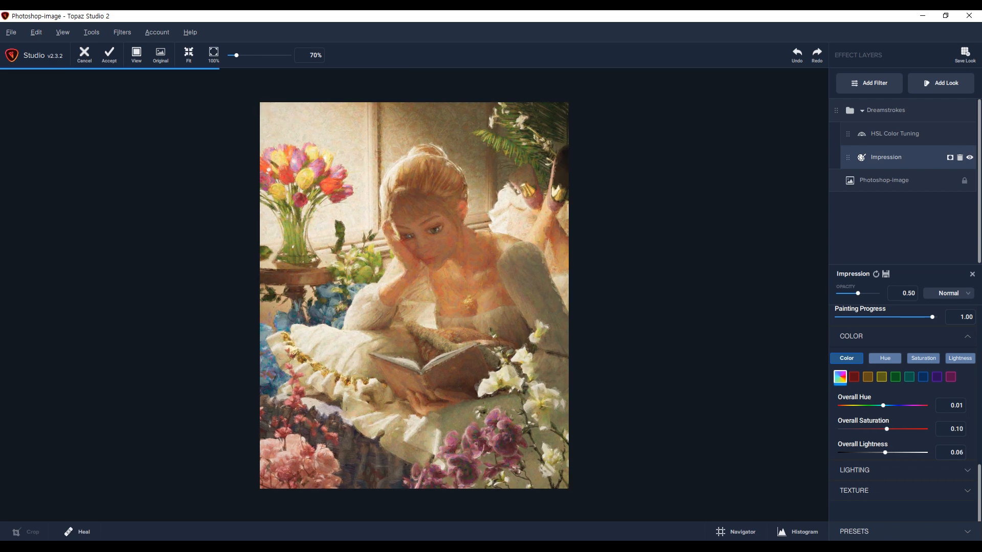
- Set the Impression lighting to Brightness 0.31, Contrast 0.15, Highlight -1.00, Shadow 0.05 and Vignette 0.00
click(884, 470)
scroll(884, 450, down, 3)
scroll(884, 419, up, 2)
scroll(884, 399, down, 1)
drag(883, 393, 898, 393)
mouse_move(883, 416)
mouse_down()
mouse_move(912, 417)
mouse_move(879, 416)
mouse_move(896, 417)
mouse_move(886, 416)
mouse_move(888, 440)
mouse_move(919, 440)
mouse_move(858, 440)
mouse_move(926, 440)
mouse_move(839, 440)
mouse_up()
mouse_move(914, 463)
mouse_down()
mouse_move(927, 463)
mouse_move(844, 463)
mouse_move(890, 463)
mouse_move(879, 463)
mouse_up()
mouse_move(886, 416)
mouse_down()
mouse_move(870, 416)
mouse_move(895, 416)
mouse_move(861, 416)
mouse_move(885, 416)
mouse_up()
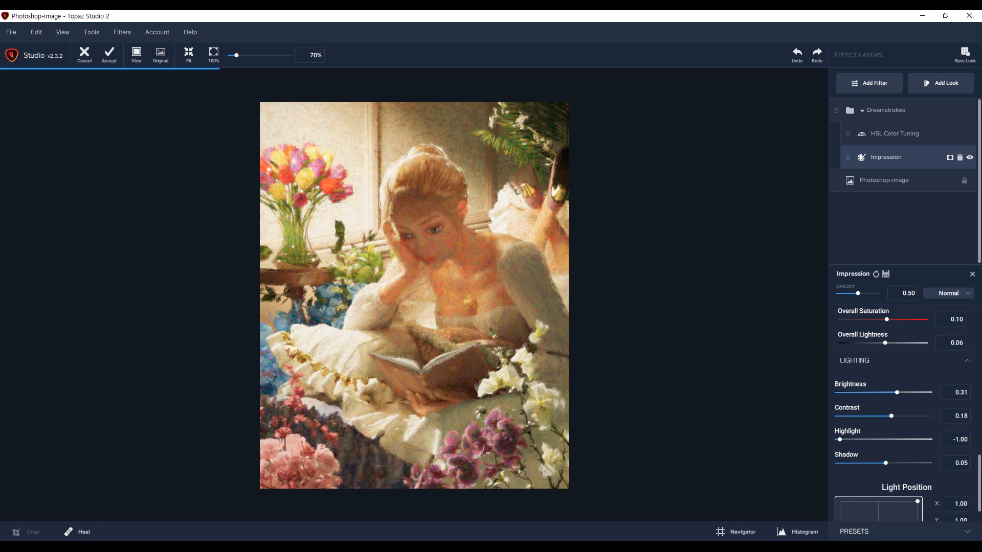
scroll(903, 413, down, 3)
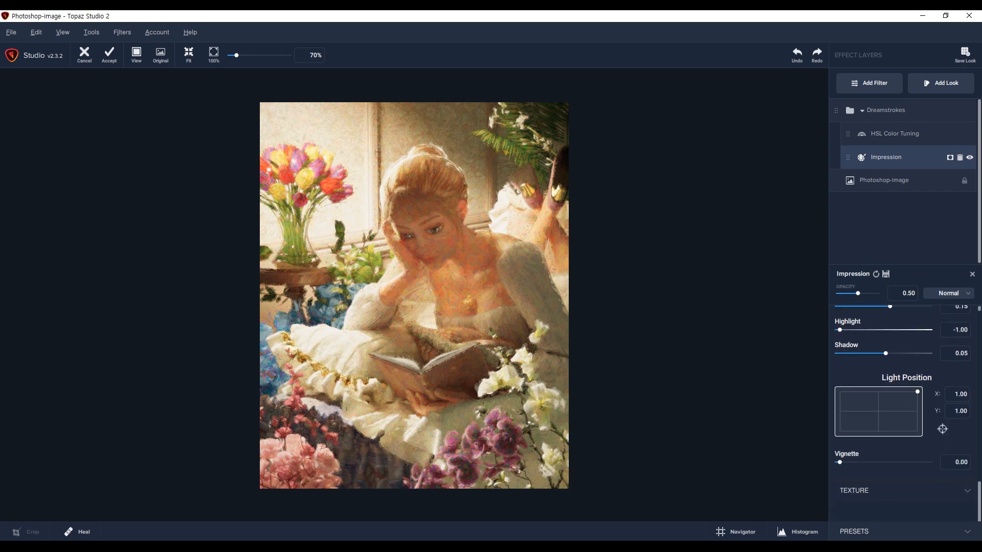
mouse_move(840, 463)
mouse_down()
mouse_move(908, 463)
mouse_move(840, 462)
mouse_up()
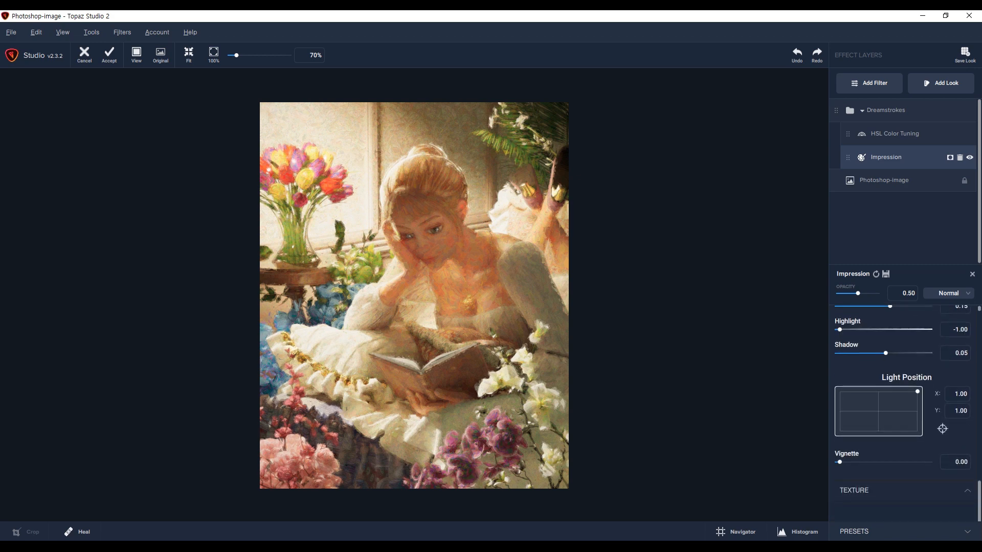
- Try several surface textures, including Asphalt Damaged, reselect the orange woven texture and browse the rest of the texture library
scroll(904, 412, down, 5)
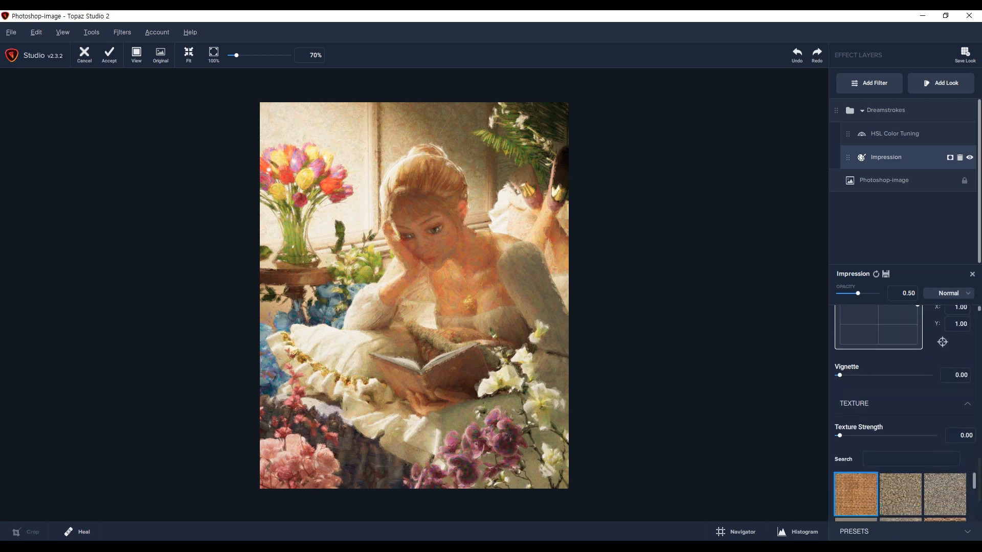
scroll(900, 404, down, 2)
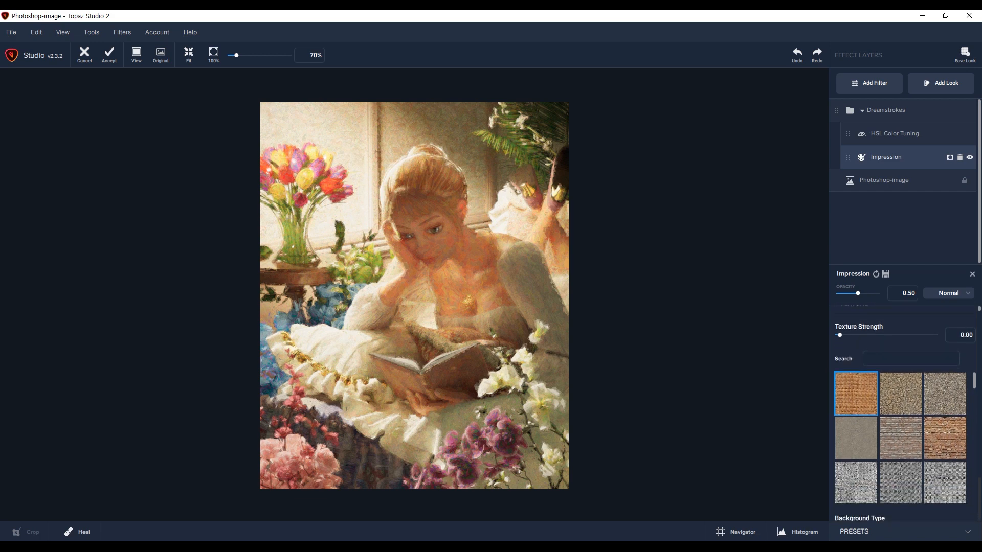
click(900, 386)
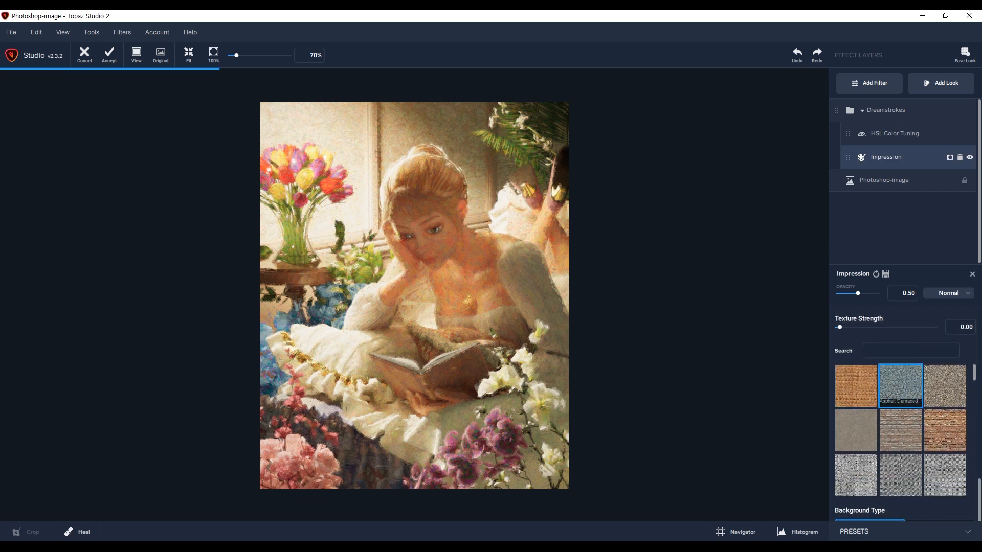
click(945, 386)
click(855, 430)
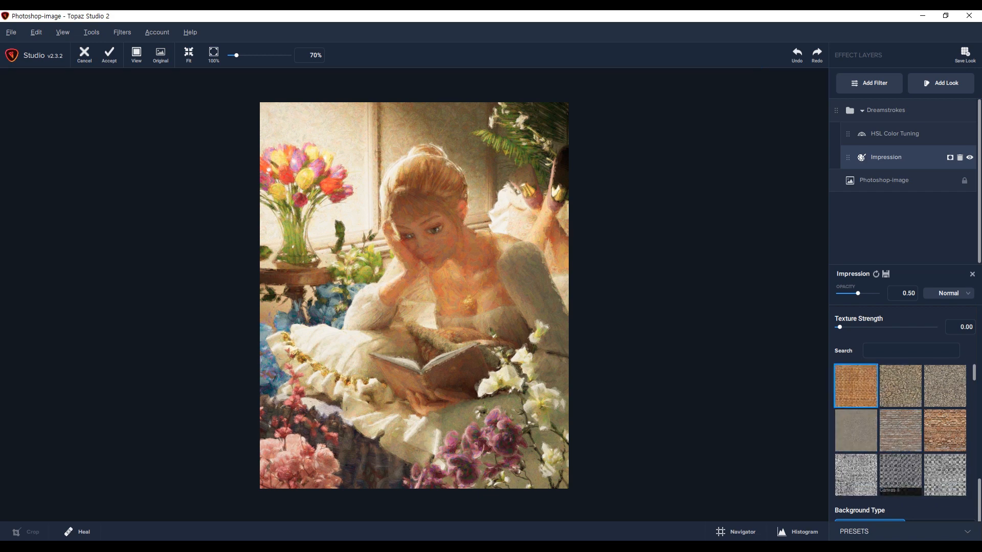
click(900, 475)
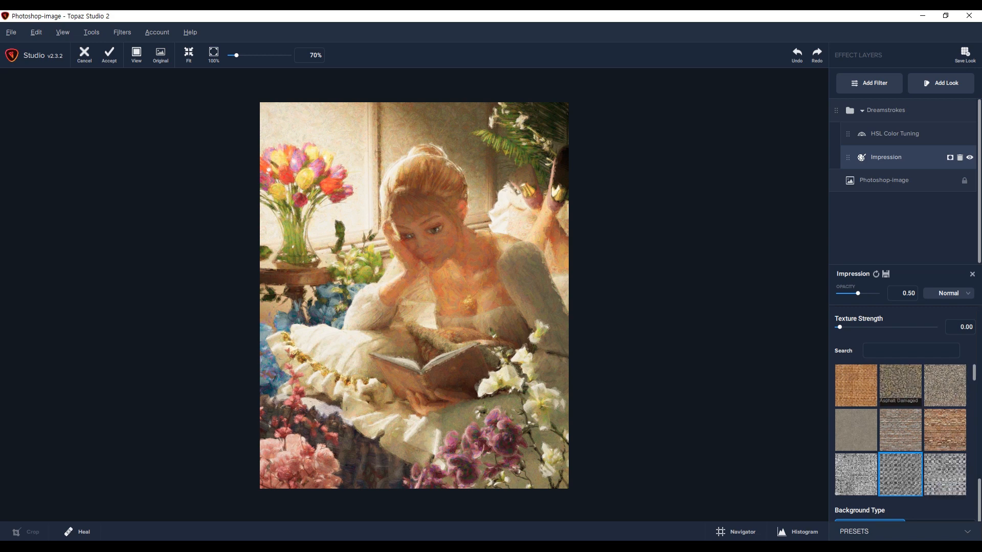
click(856, 386)
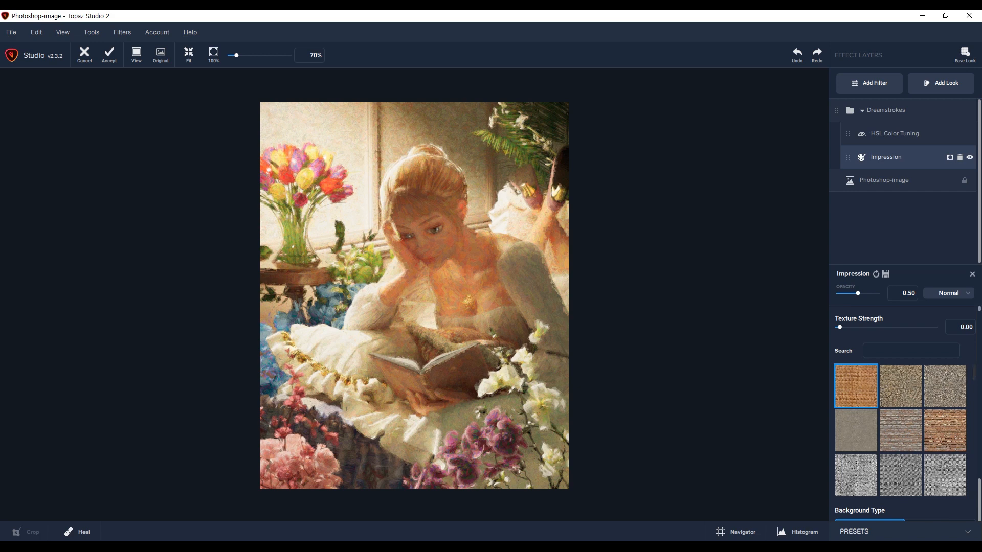
scroll(900, 430, down, 5)
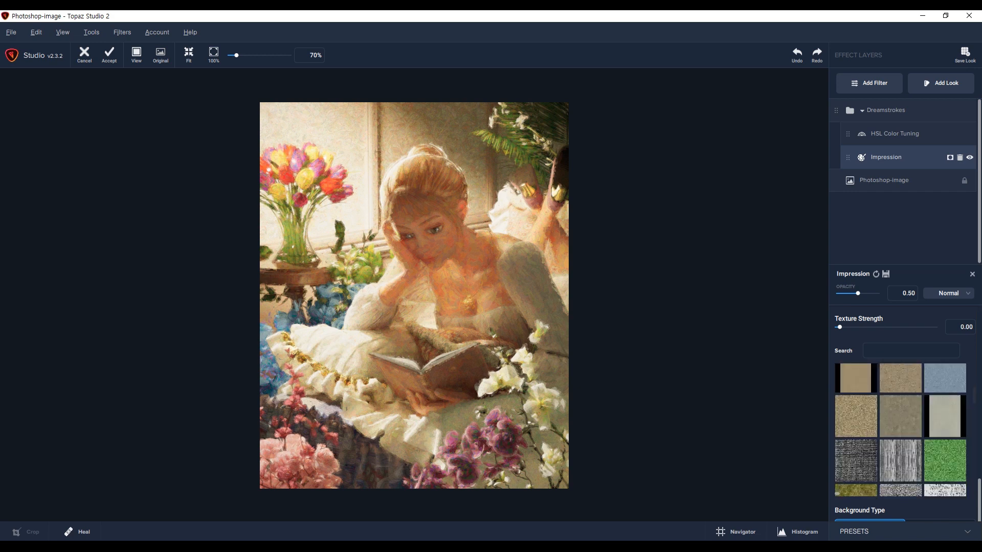
scroll(900, 430, up, 5)
scroll(945, 473, down, 5)
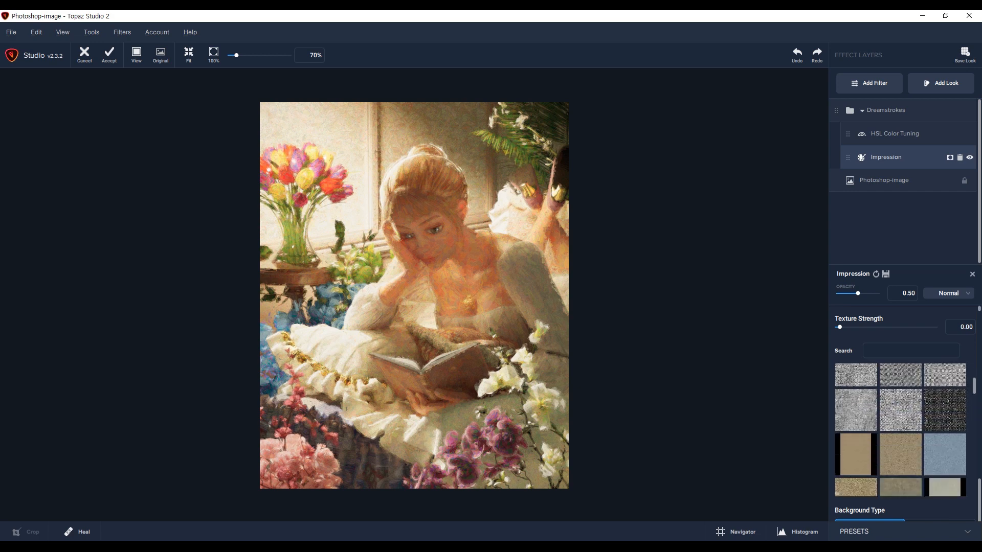
scroll(900, 429, down, 10)
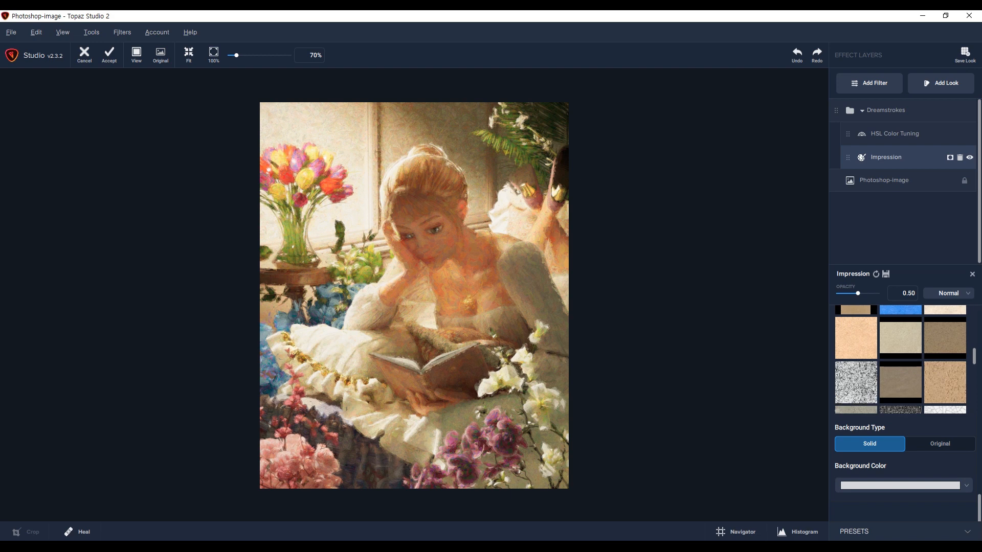
- Switch the Impression brush to the thin double-curved line stroke and inspect the result up close
scroll(905, 414, up, 15)
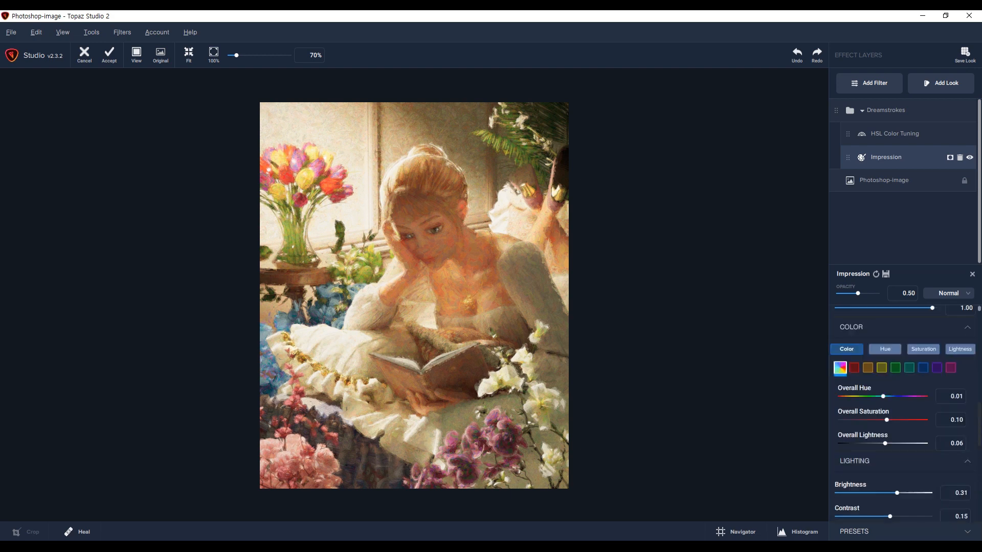
scroll(905, 413, up, 4)
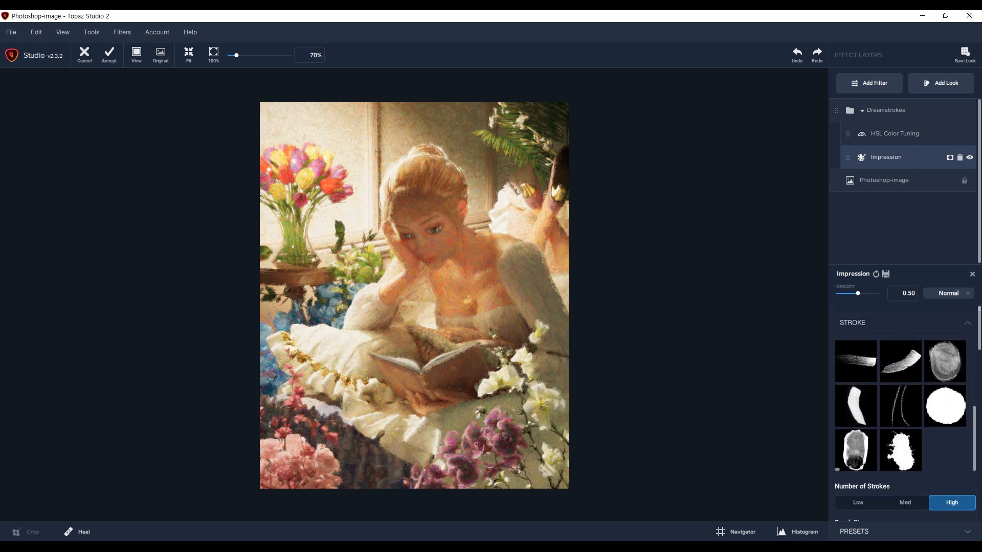
click(900, 405)
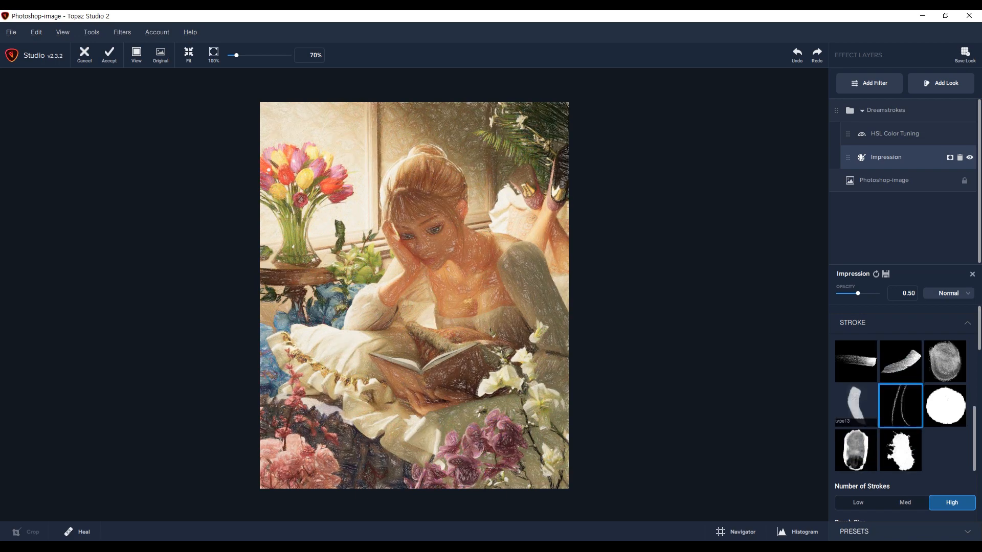
scroll(414, 284, up, 8)
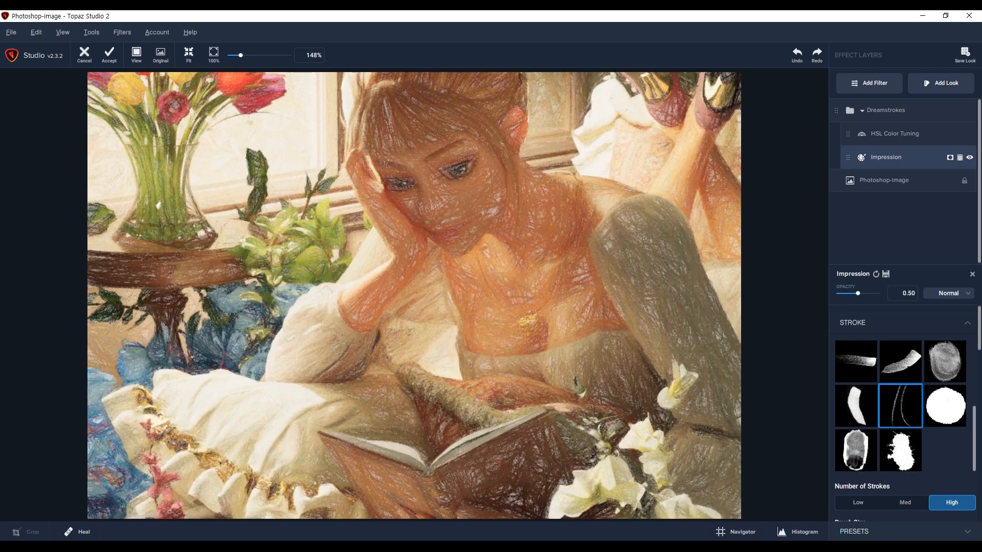
- Open the Impression filter's solid background color for editing and move the color dialog clear of the woman's face
scroll(415, 284, up, 1)
drag(414, 284, 414, 314)
scroll(905, 409, down, 12)
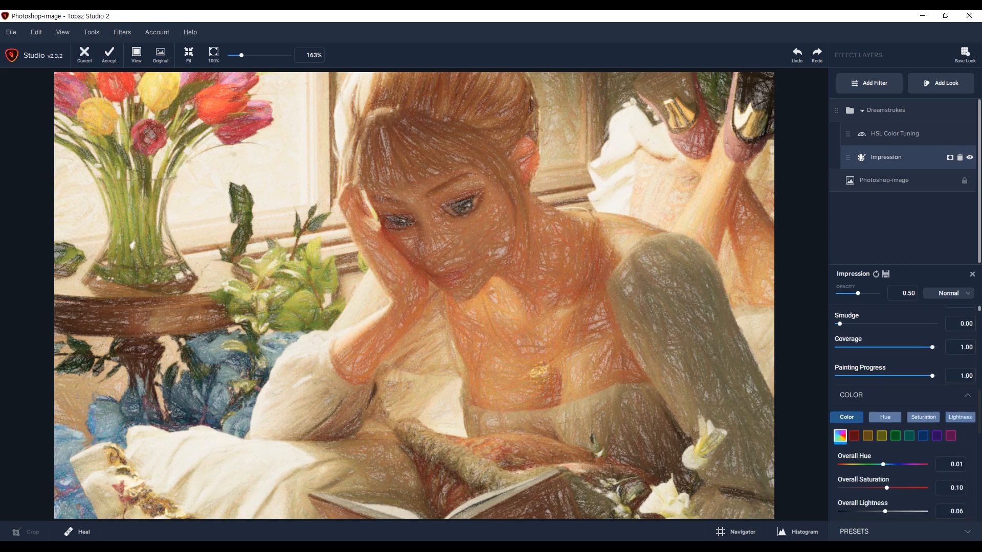
scroll(905, 410, down, 12)
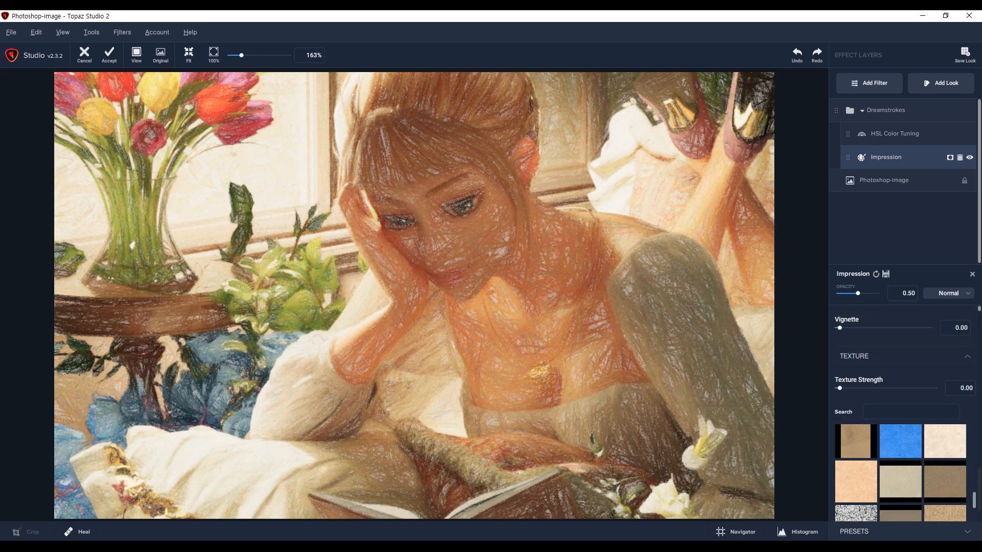
drag(979, 507, 979, 508)
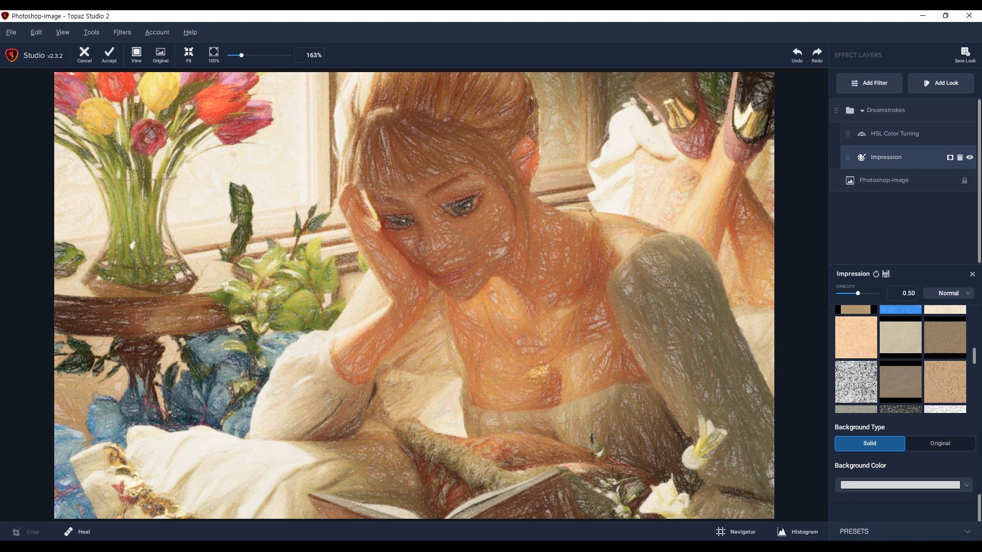
click(900, 485)
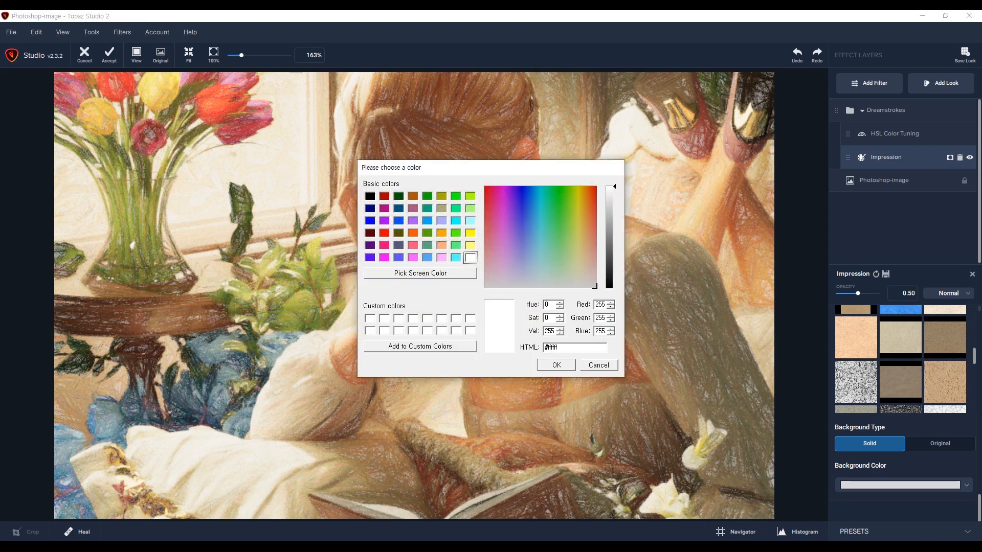
drag(460, 168, 667, 178)
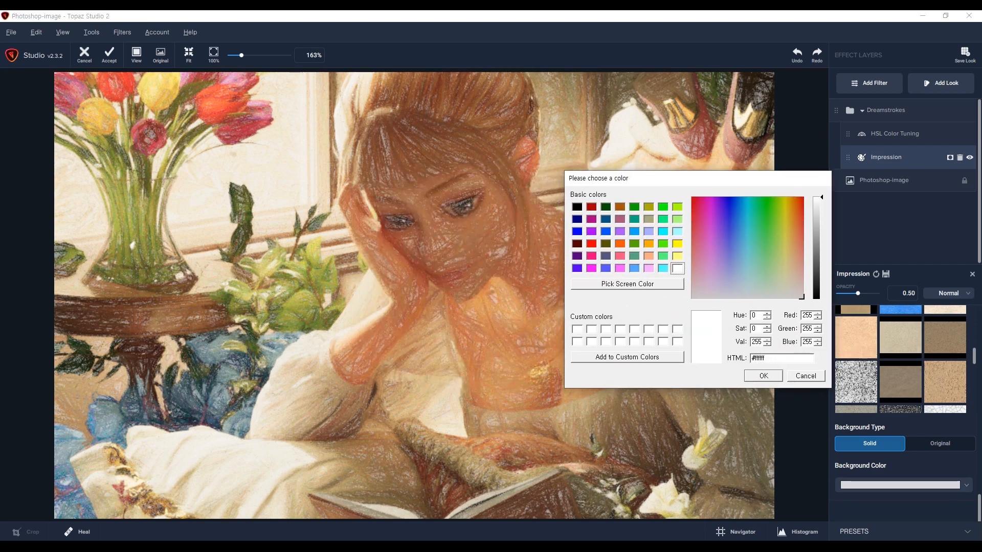
mouse_move(818, 197)
mouse_down()
mouse_move(817, 298)
mouse_move(817, 197)
mouse_up()
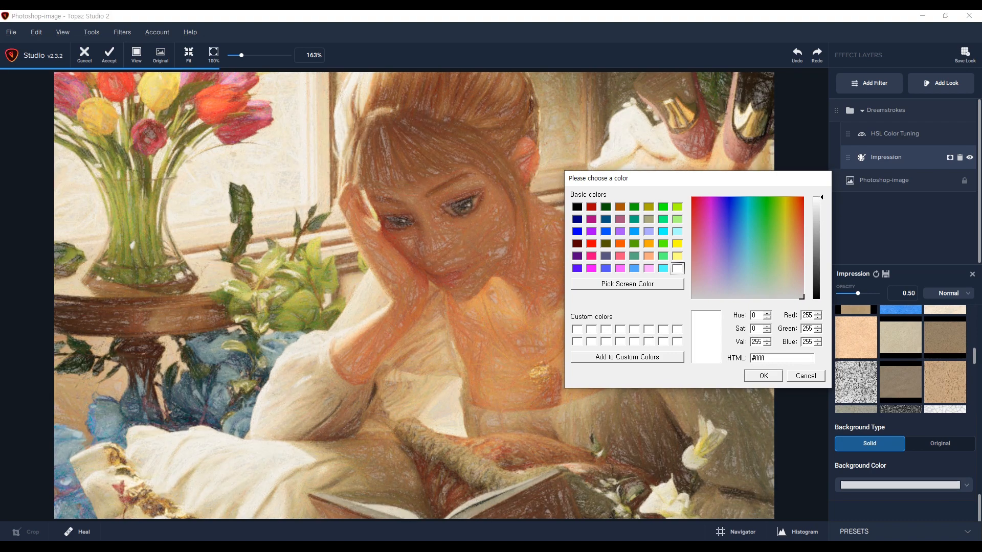
- Try lime green #aaff00 as the Impression background color and inspect the portrait against the original image
click(677, 207)
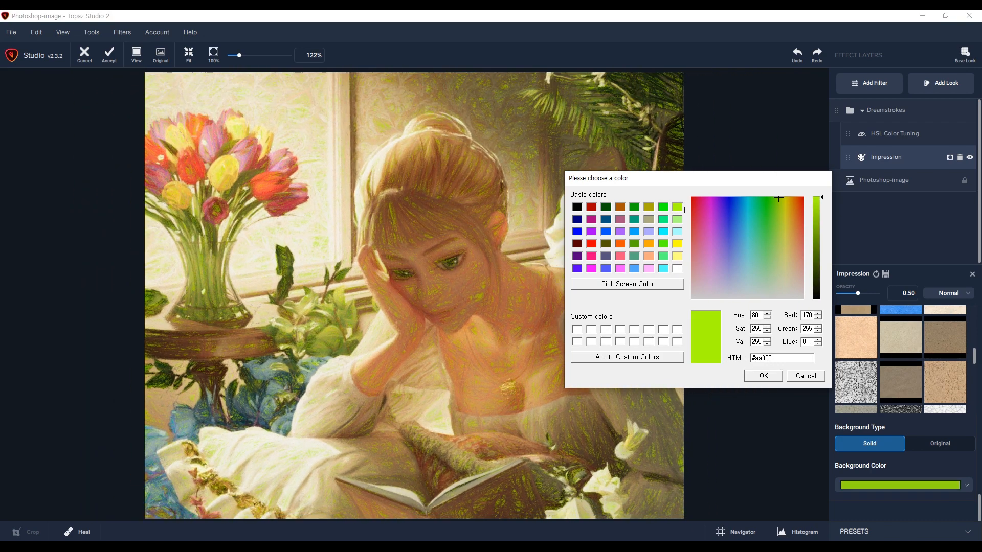
scroll(416, 358, down, 8)
scroll(415, 358, up, 10)
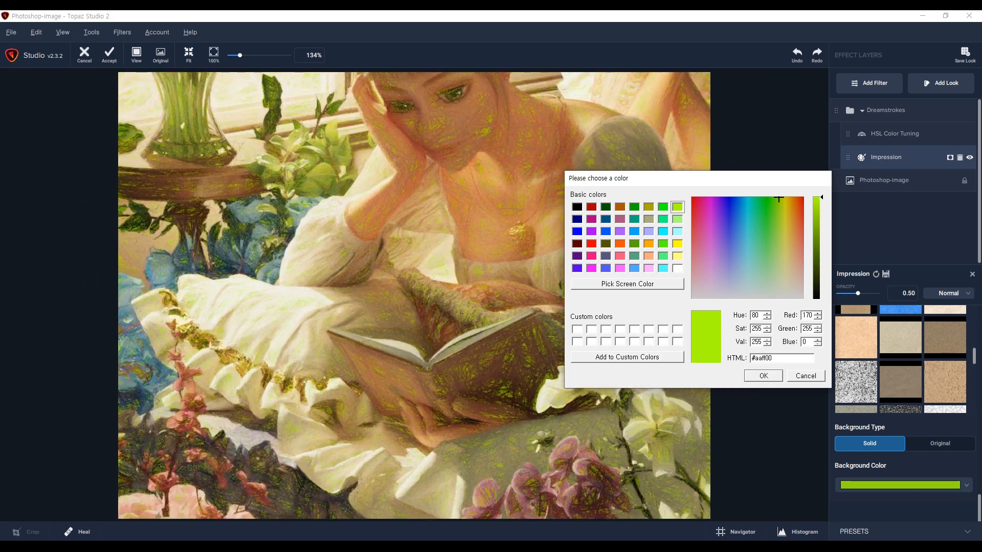
scroll(404, 353, up, 5)
drag(409, 236, 392, 481)
click(399, 410)
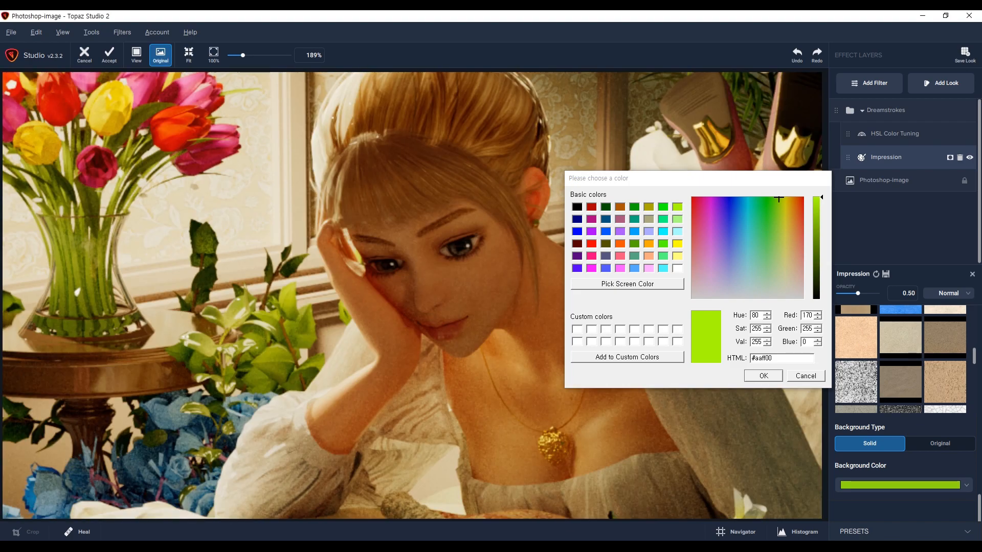
drag(399, 327, 399, 272)
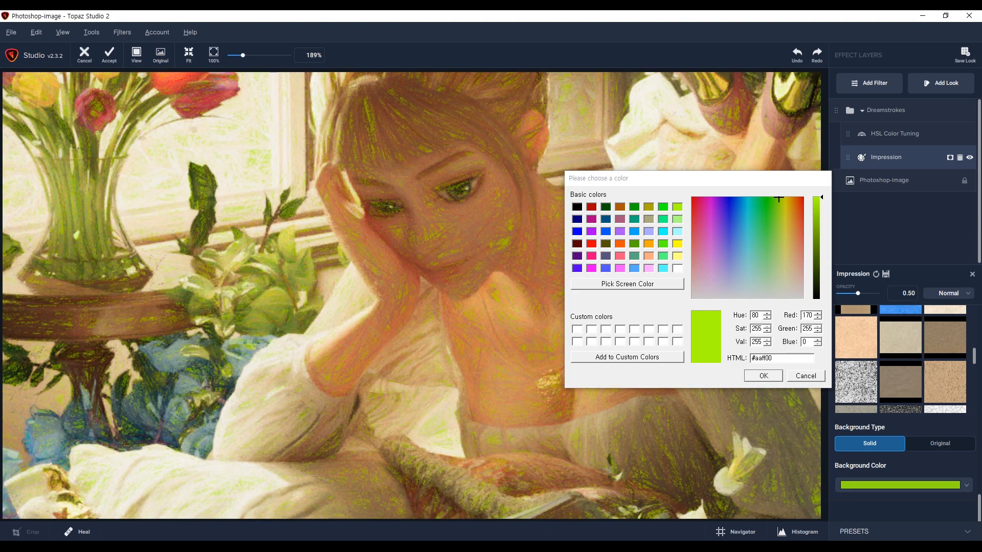
- Pick the pink basic color, darken it to near-black #040104 and apply it as the Impression background color
click(620, 268)
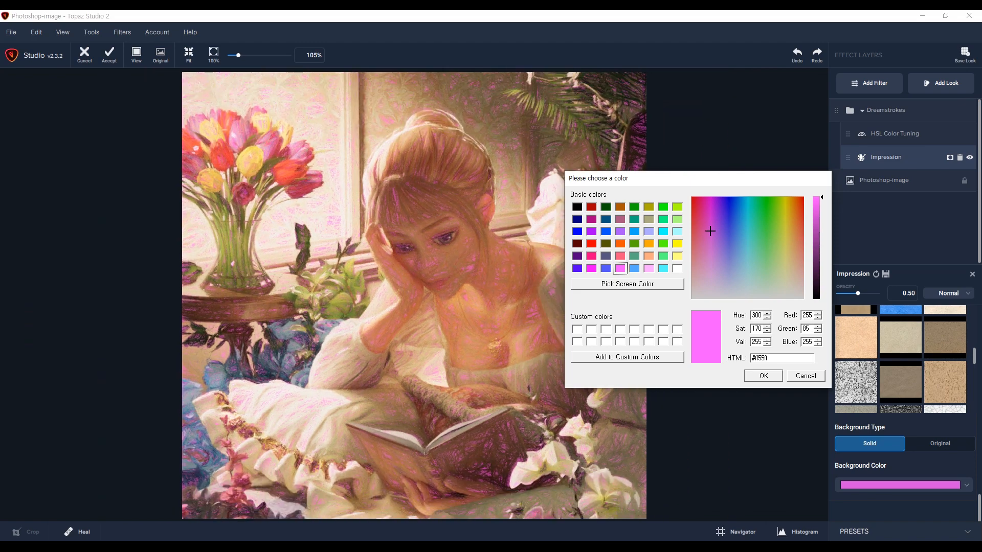
drag(816, 197, 816, 297)
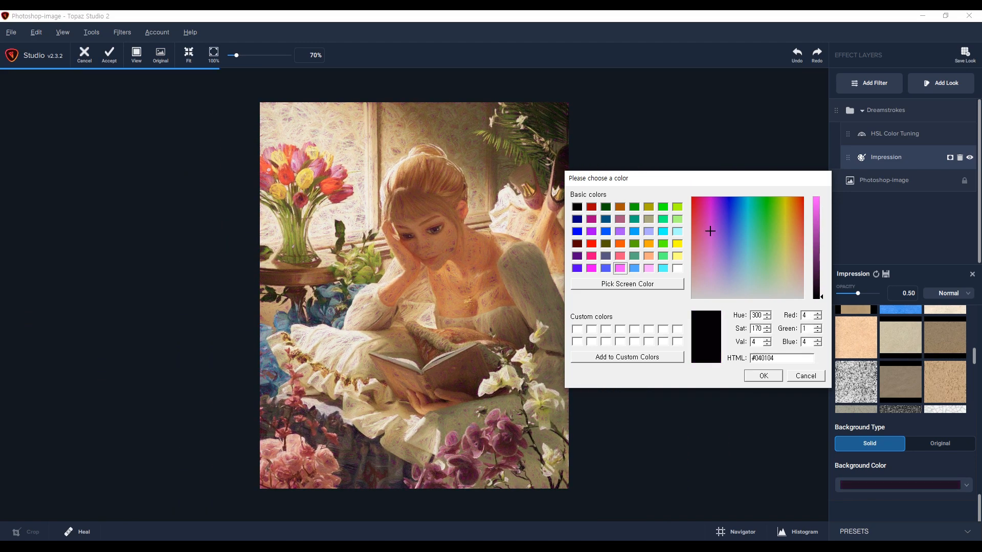
click(763, 376)
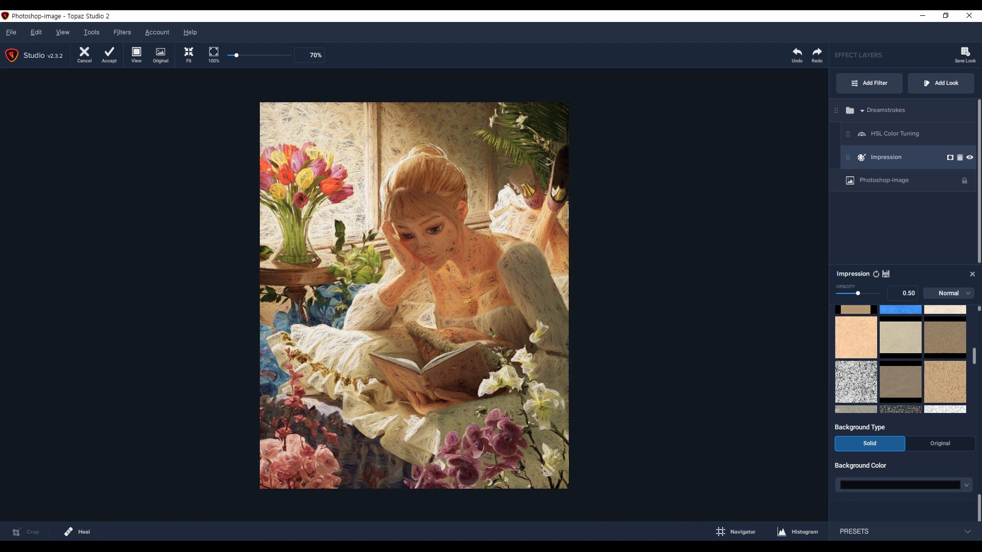
- Try several Impression brush strokes in turn, including the curved tapered stroke, the ring and the white dry smear
scroll(904, 404, up, 15)
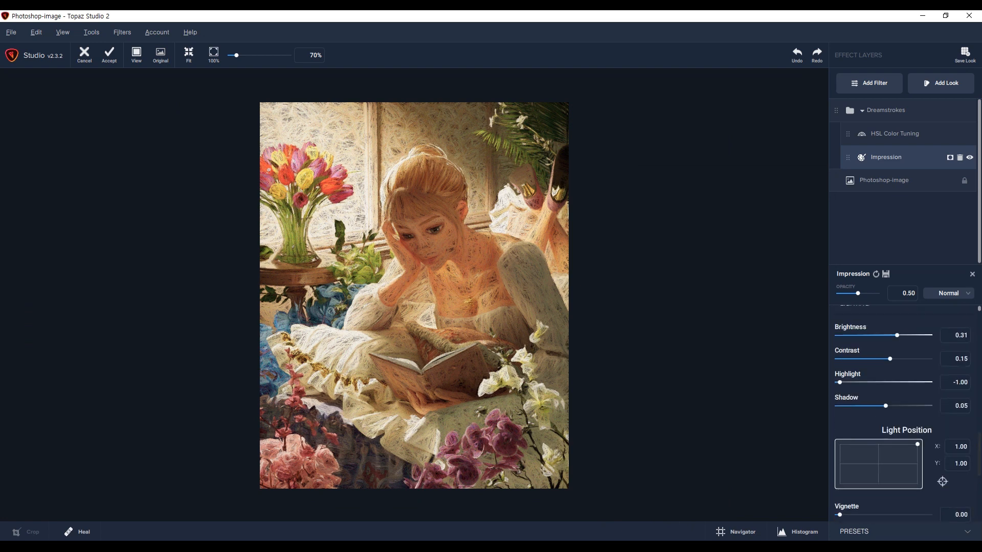
scroll(904, 404, up, 8)
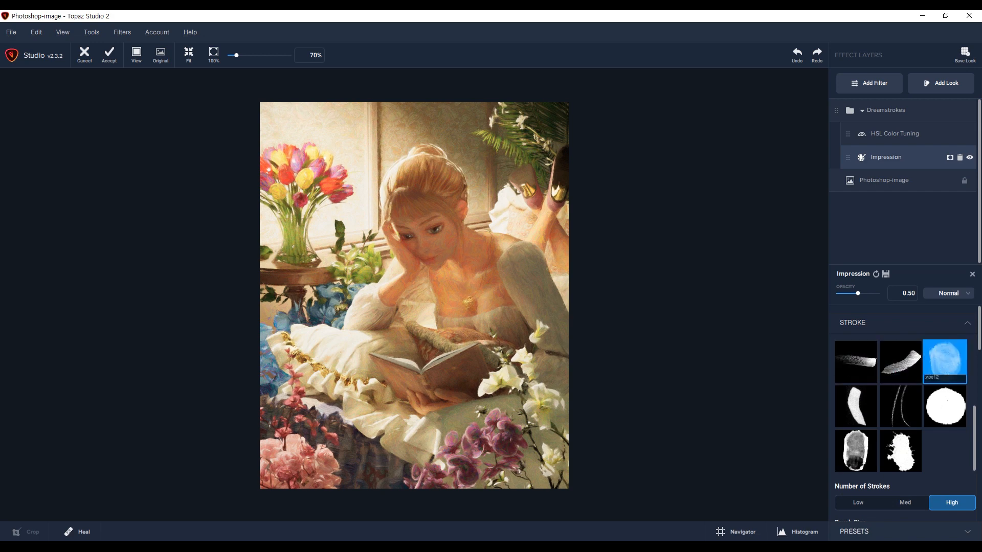
click(900, 361)
scroll(900, 409, up, 1)
scroll(900, 404, up, 4)
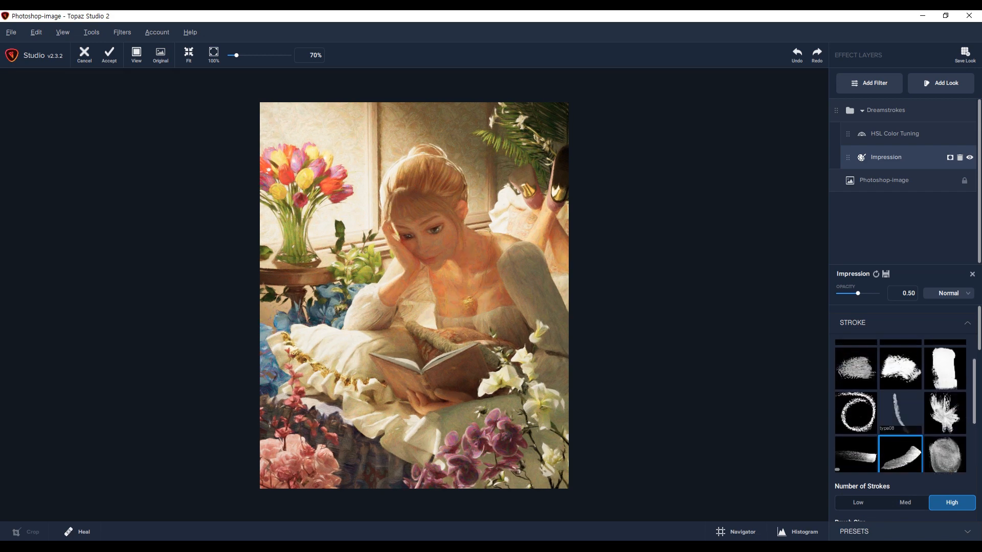
click(856, 431)
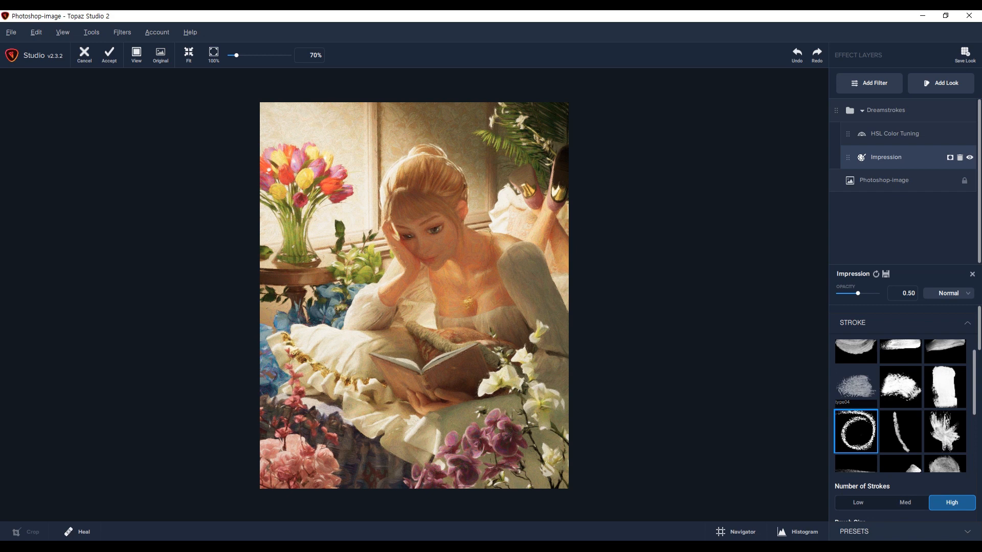
click(856, 387)
click(900, 388)
scroll(414, 296, up, 2)
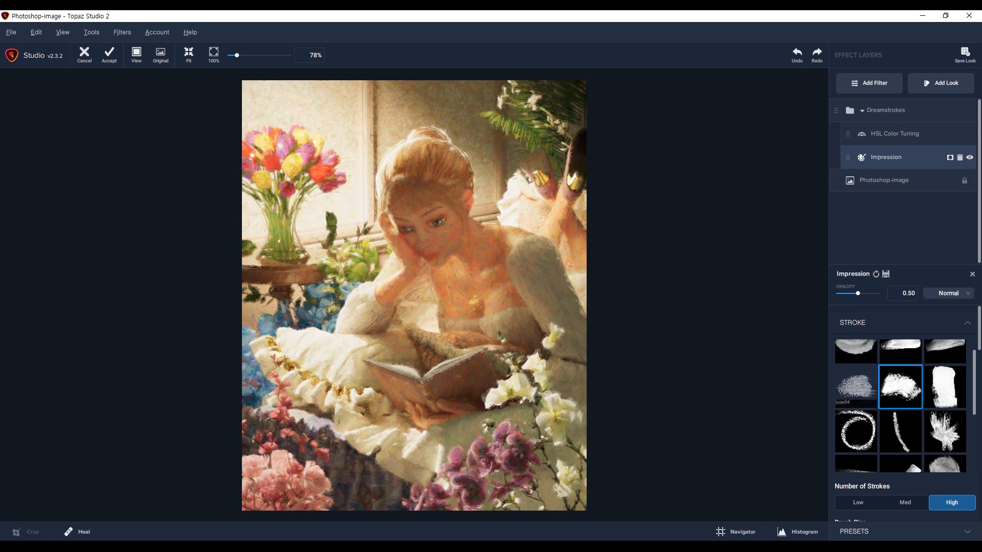
- Switch the Impression brush to the wide bristle stroke type01 and inspect the painted portrait up close
scroll(856, 387, up, 2)
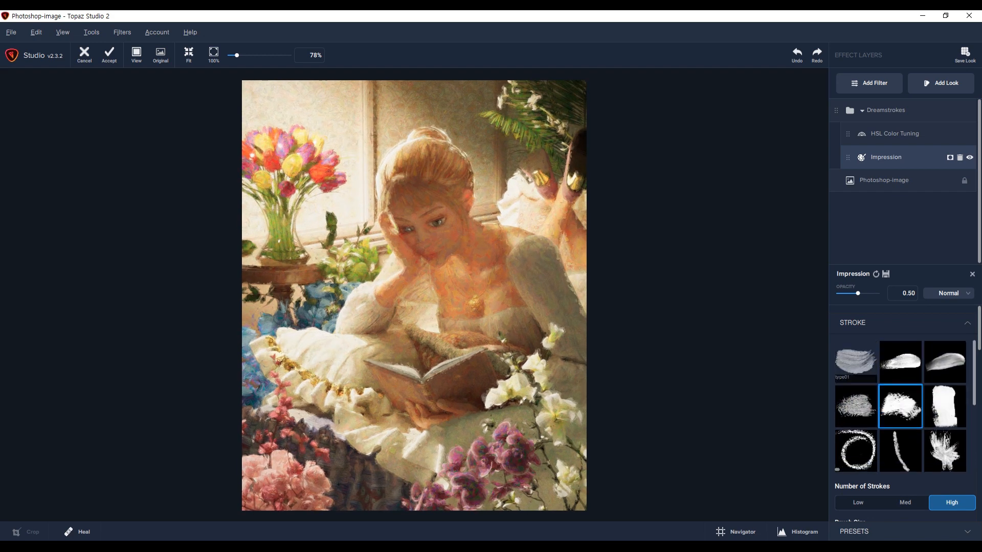
click(855, 363)
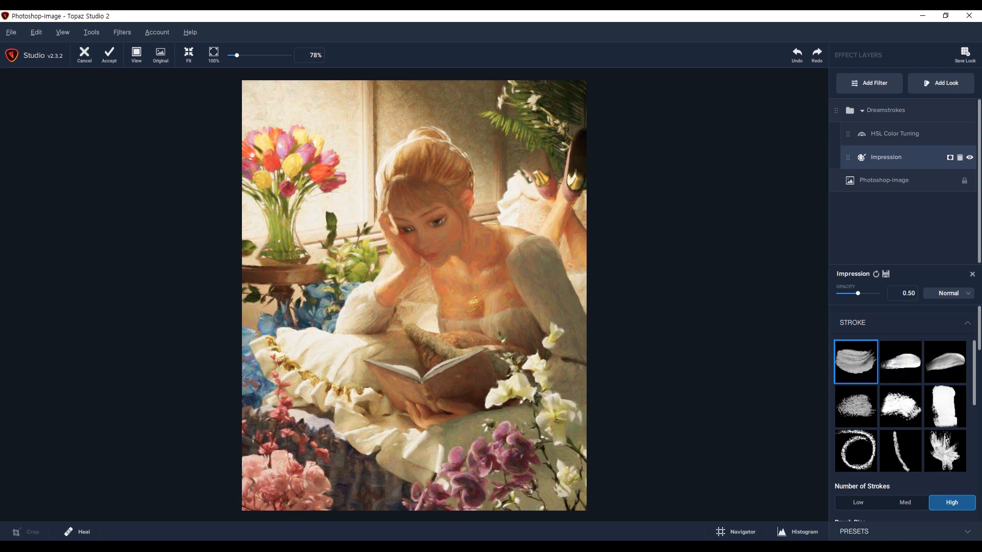
click(415, 307)
scroll(415, 307, up, 2)
scroll(414, 296, up, 8)
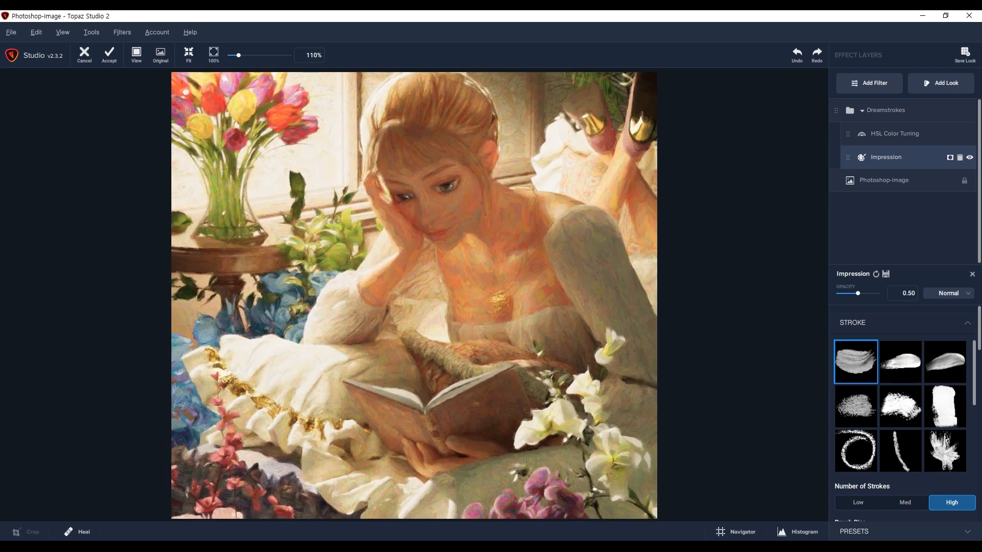
scroll(415, 296, down, 6)
scroll(414, 296, down, 5)
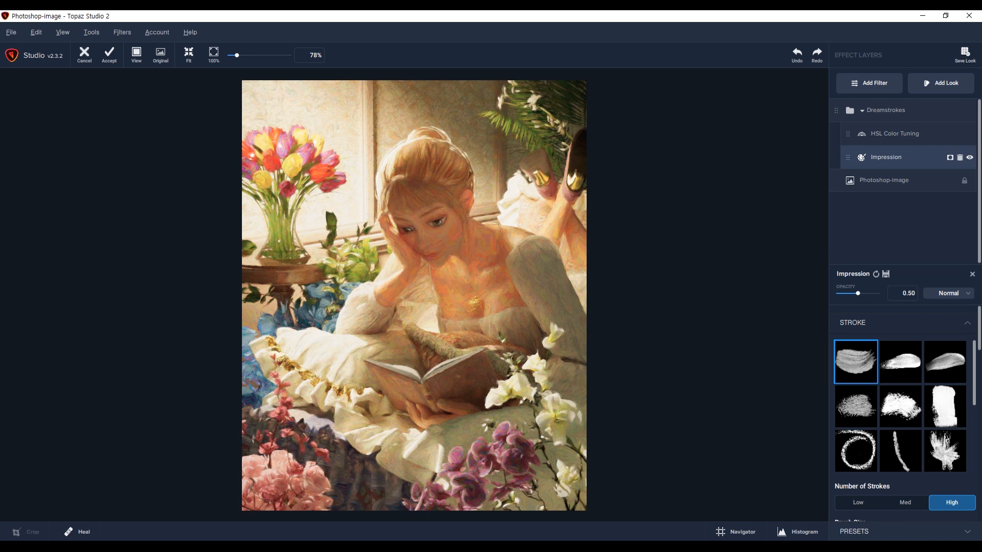
- Save the current effect stack as a look named "base" with the description "1"
click(966, 55)
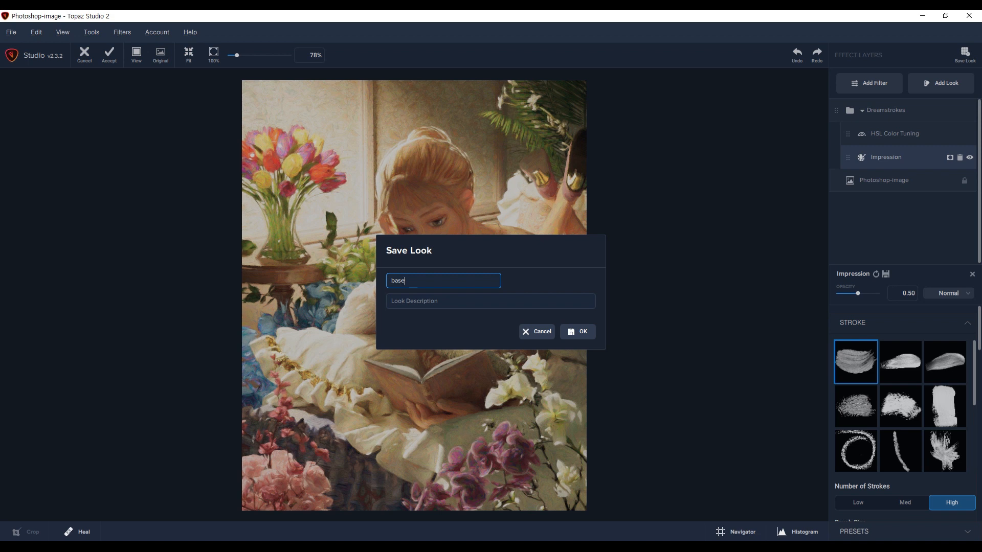
click(414, 301)
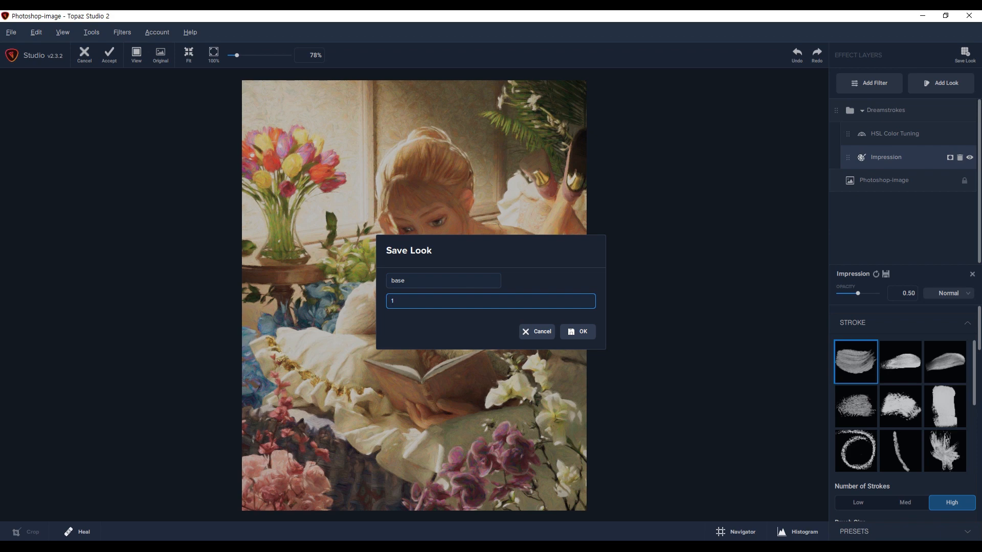
key(Return)
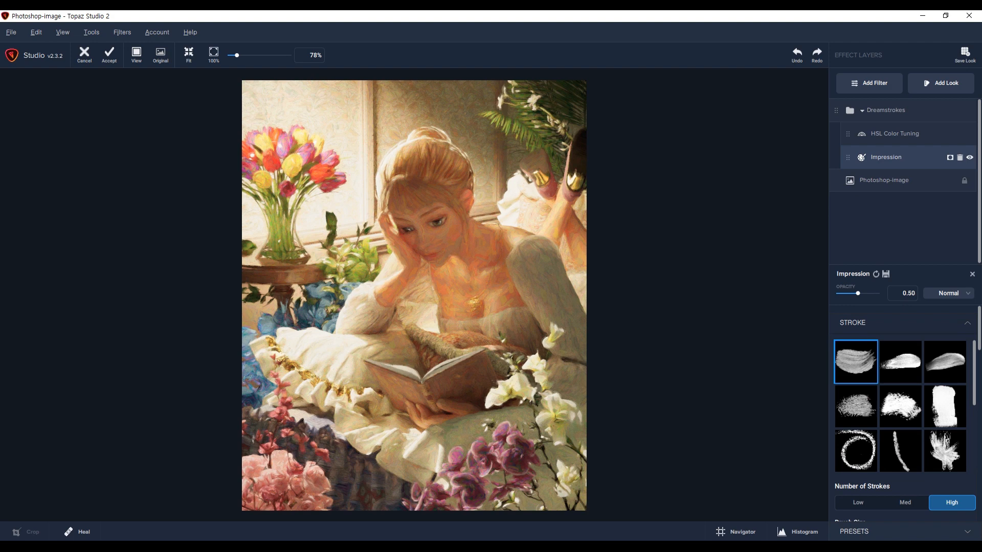
- Apply the saved base look on top of Dreamstrokes and collapse both look groups in the layer list
click(941, 83)
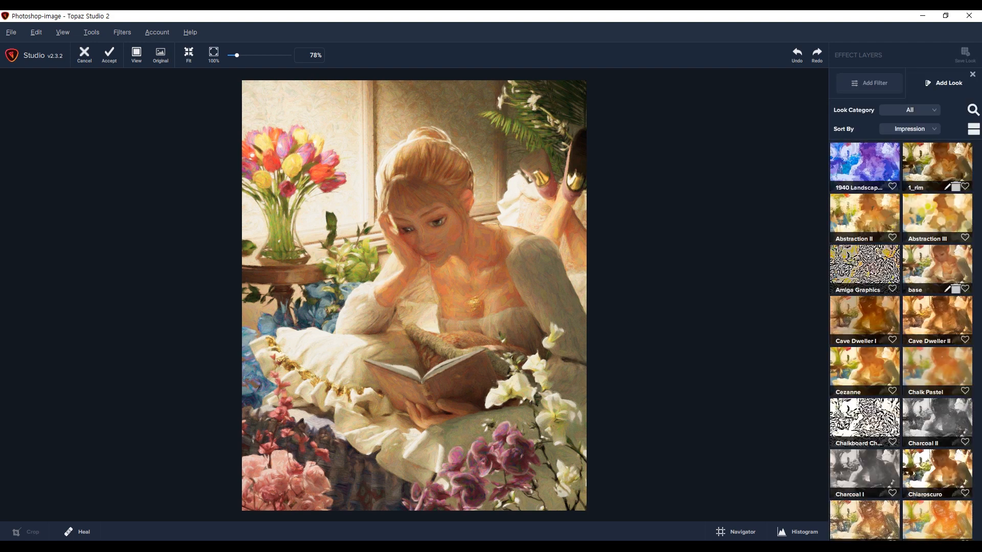
click(937, 268)
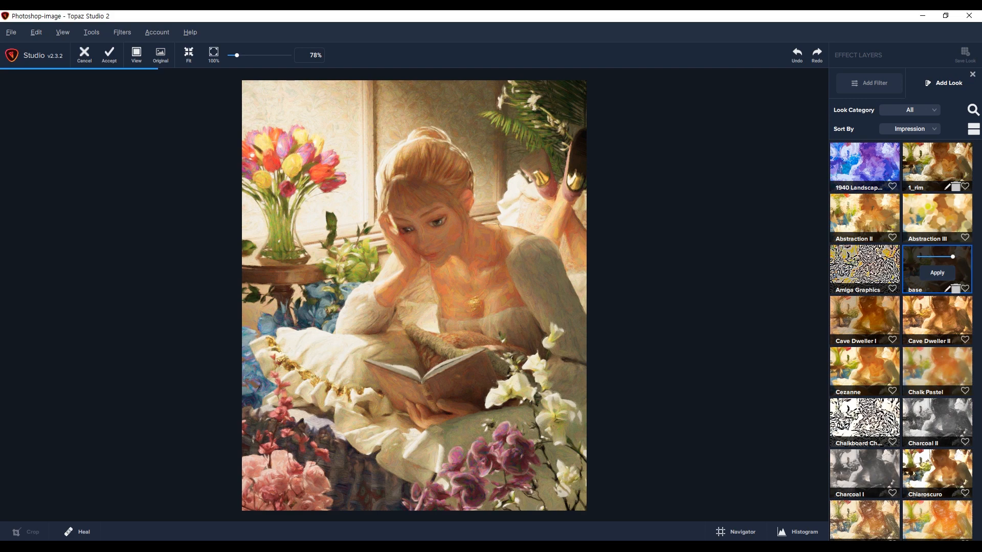
click(937, 273)
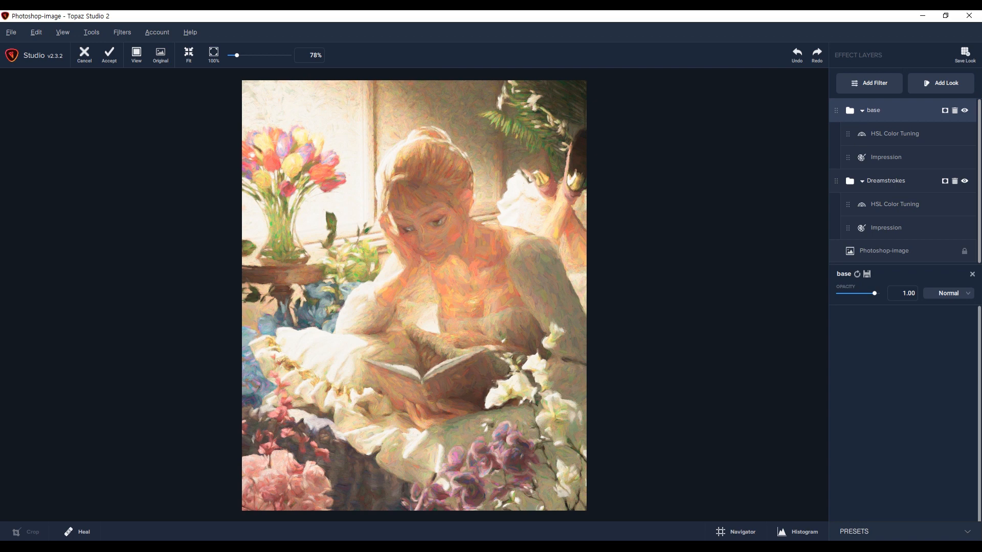
click(862, 181)
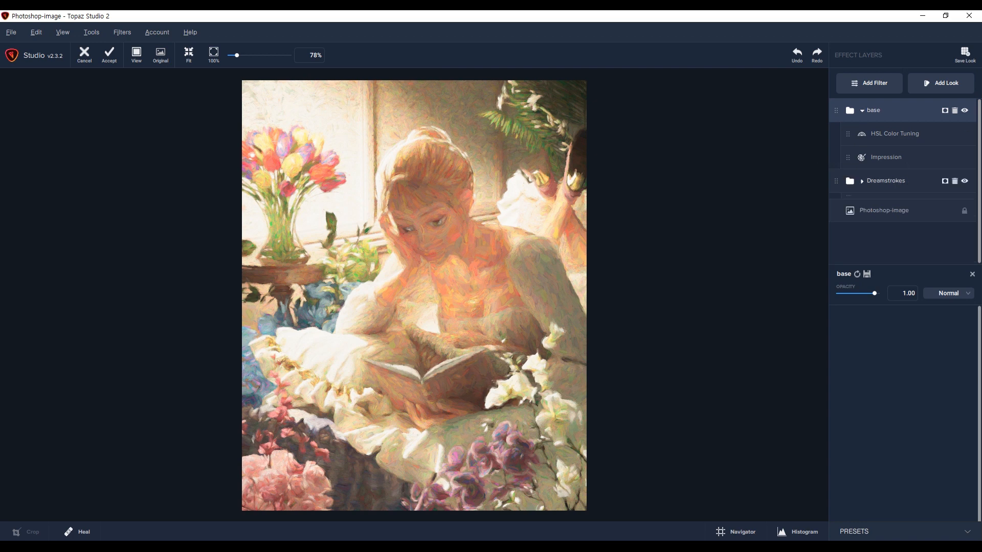
click(862, 111)
- Add the Cracked Fresco look from the look library above the base group
click(941, 83)
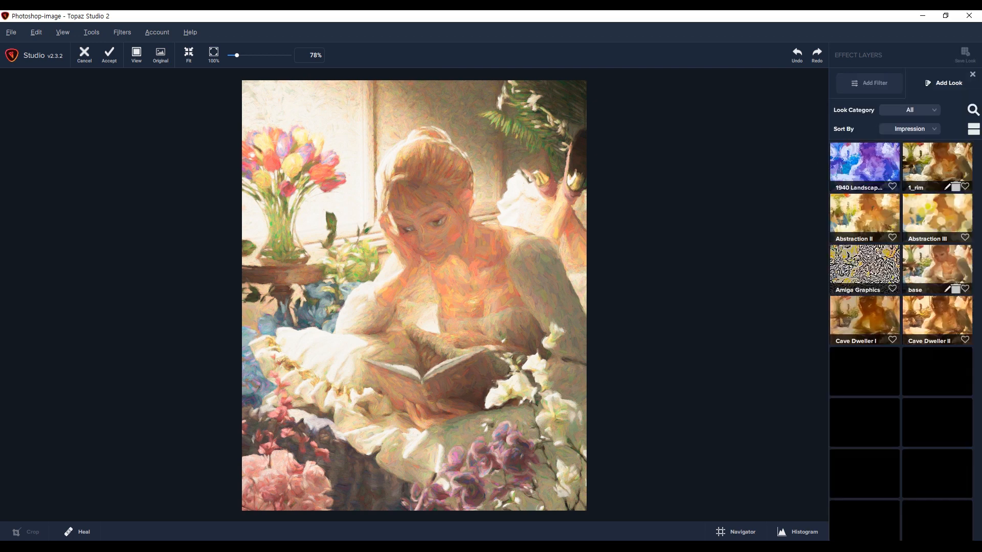
scroll(901, 341, down, 1)
scroll(938, 389, down, 3)
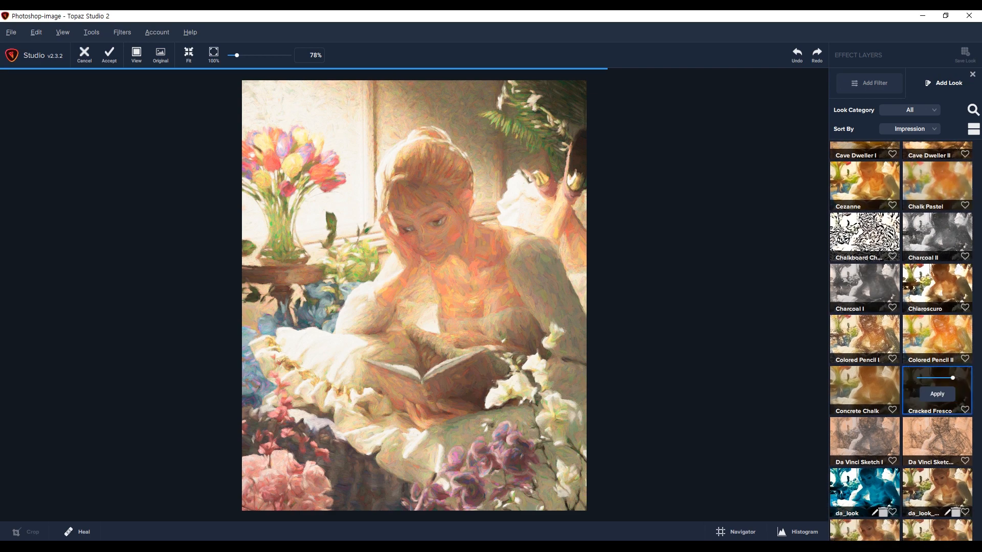
click(937, 394)
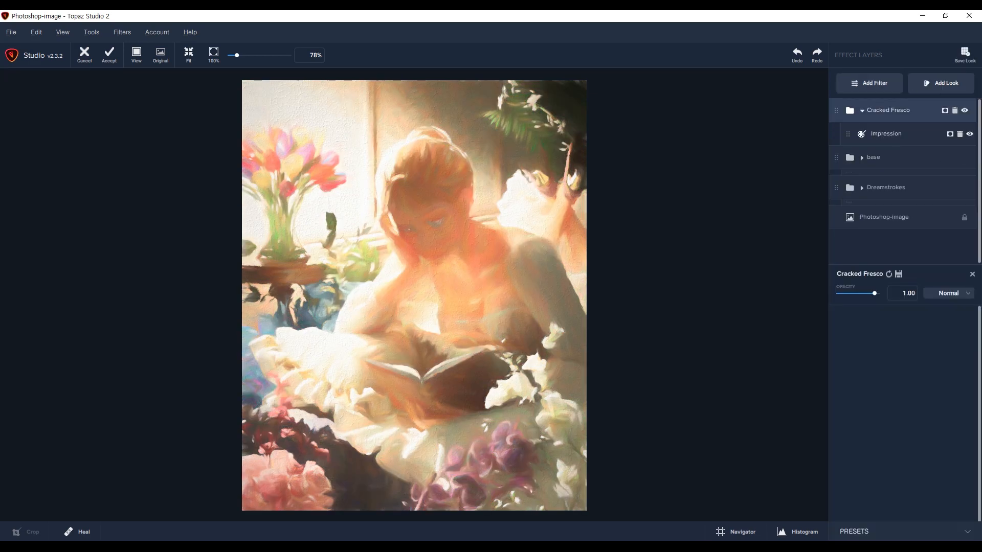
- Preview blend modes for the Cracked Fresco look, keep it at Normal and collapse its group
click(949, 293)
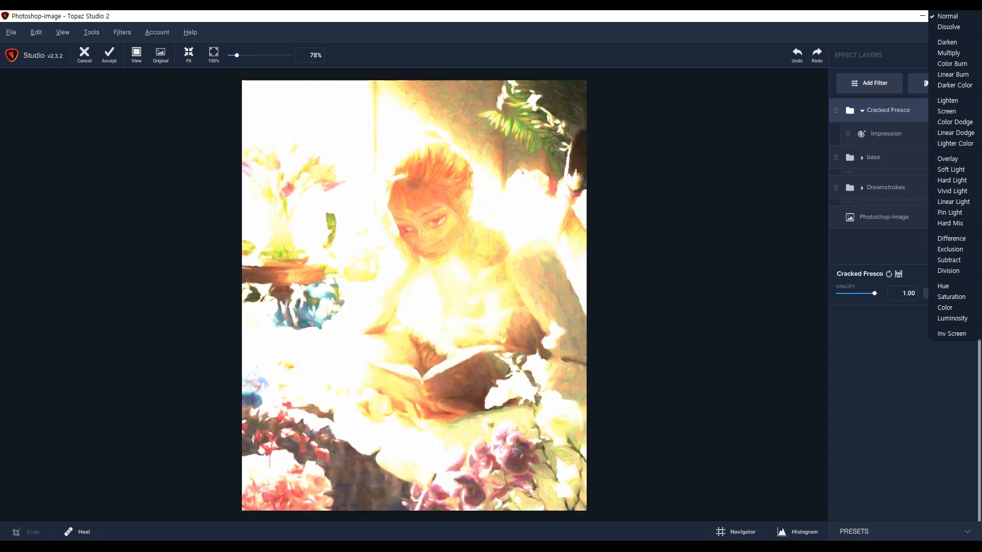
key(Escape)
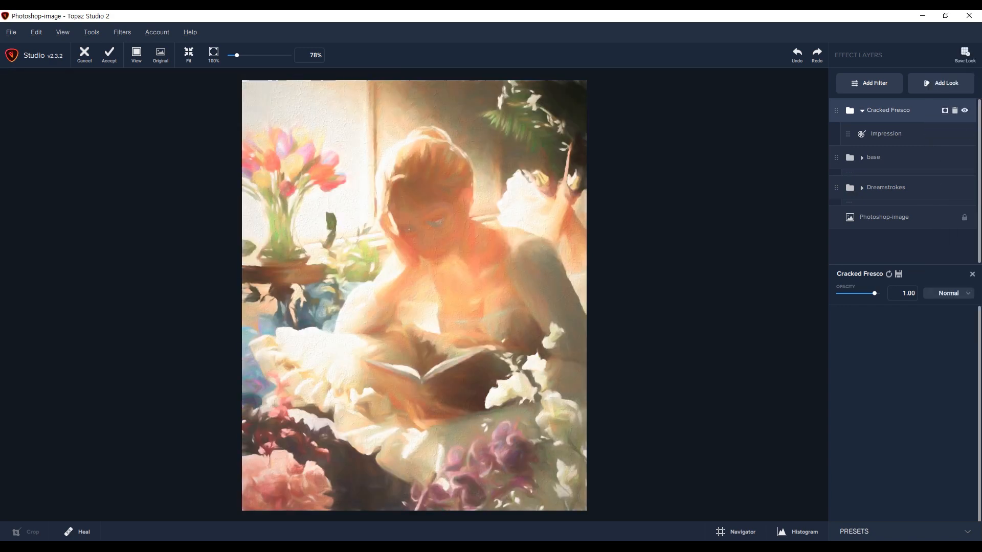
click(862, 110)
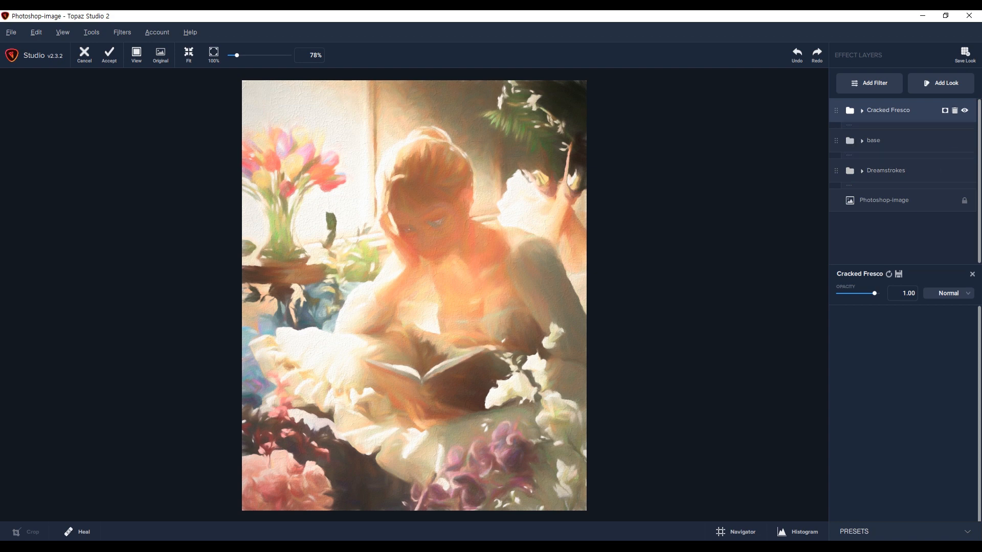
- Remove the Cracked Fresco look from the effect layers, leaving the base look above Dreamstrokes
click(862, 111)
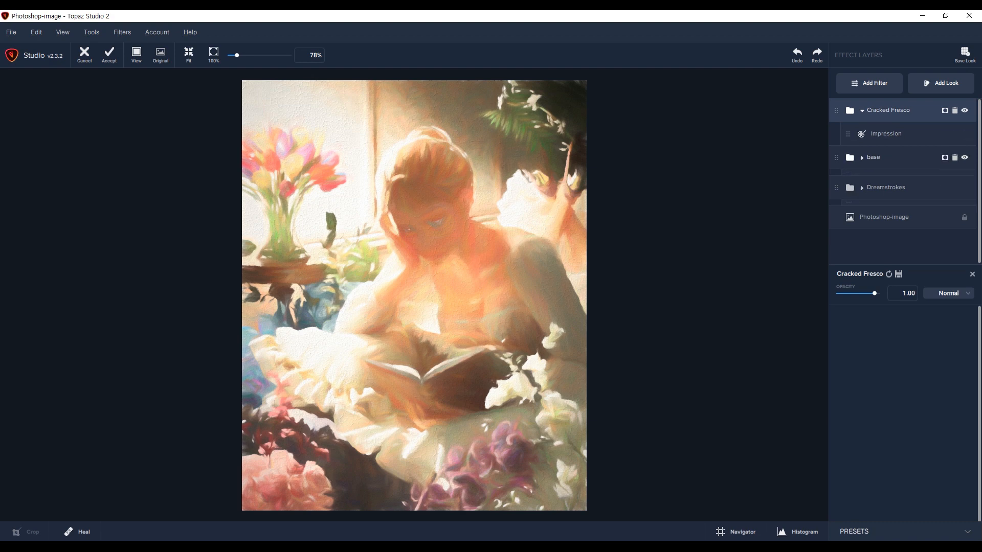
click(948, 293)
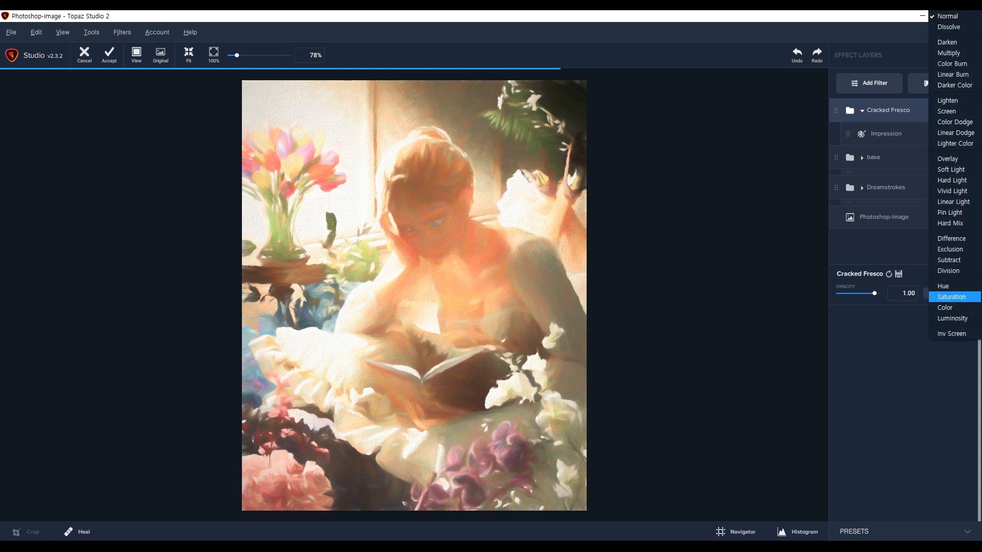
key(Escape)
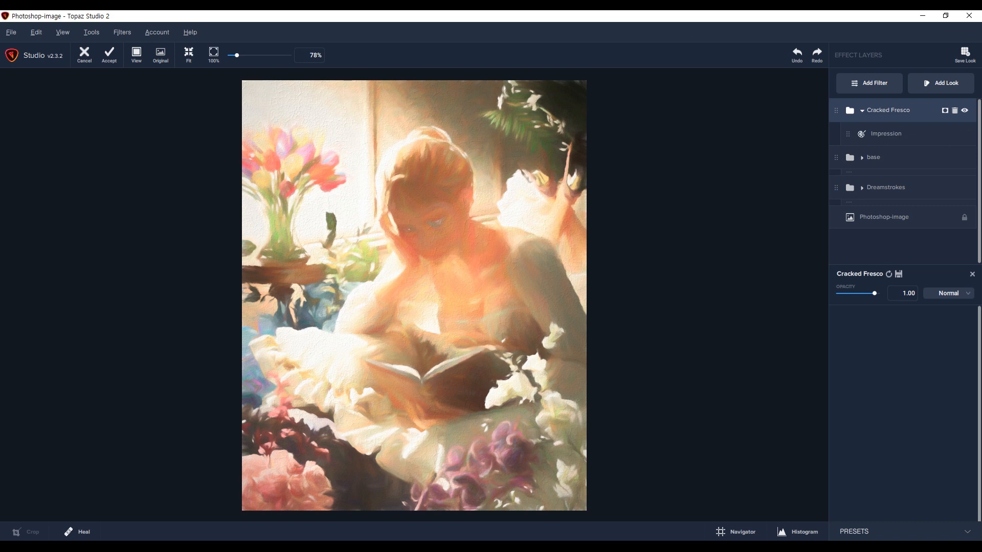
click(955, 110)
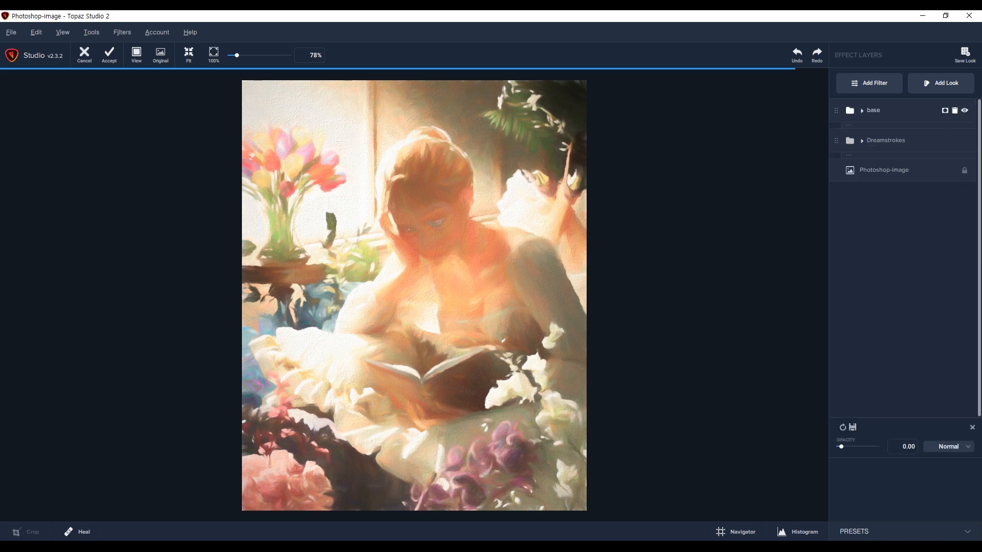
click(954, 111)
click(910, 111)
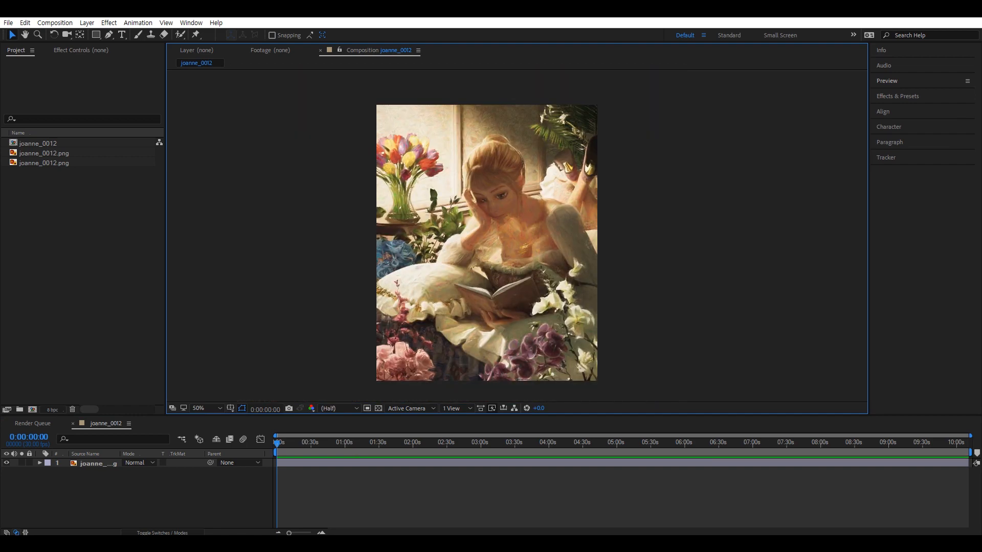
- Switch to After Effects and examine the painted texture on the woman and flowers up close in the joanne_0012 composition
scroll(517, 236, up, 1)
drag(517, 237, 554, 274)
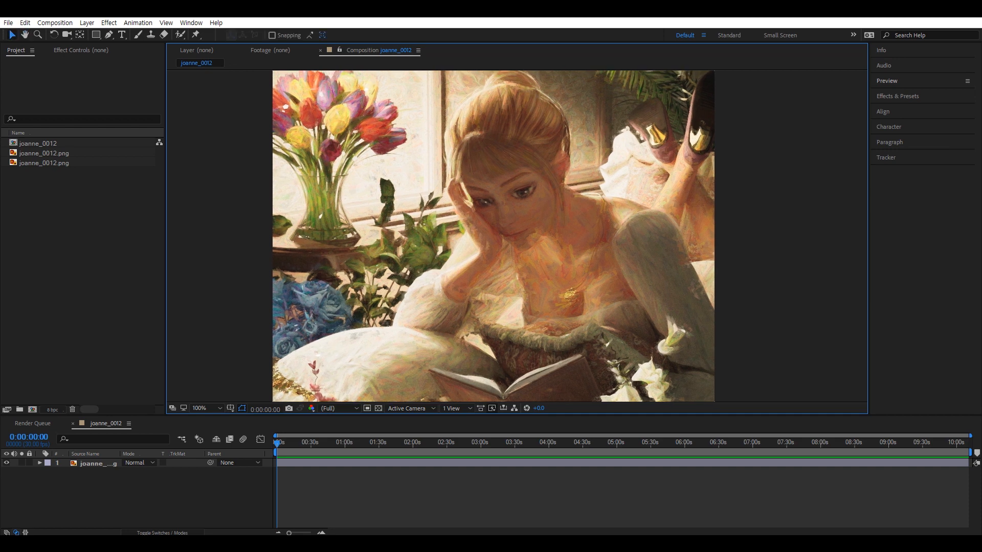
scroll(518, 236, down, 1)
drag(518, 237, 504, 201)
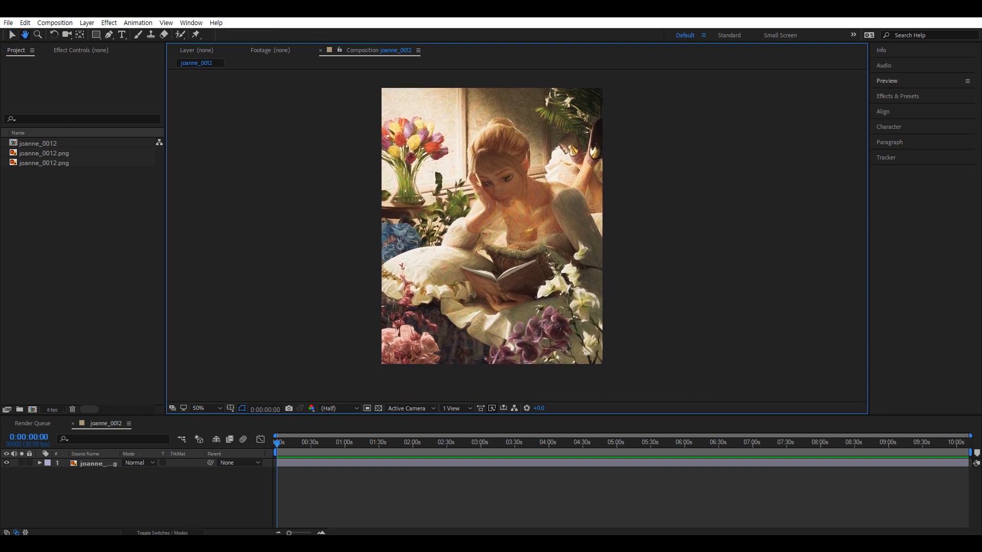
scroll(504, 200, up, 1)
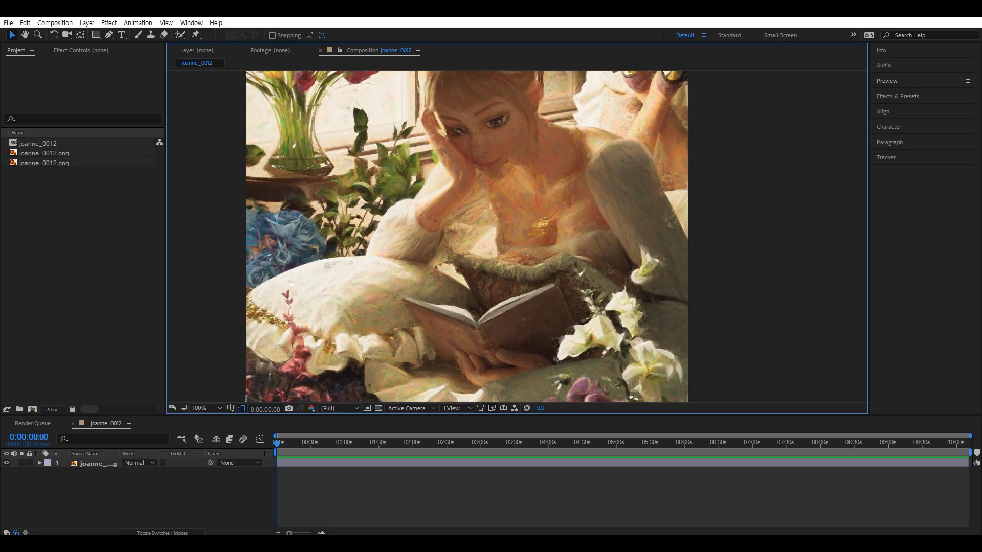
drag(504, 200, 512, 241)
drag(507, 204, 512, 245)
key(v)
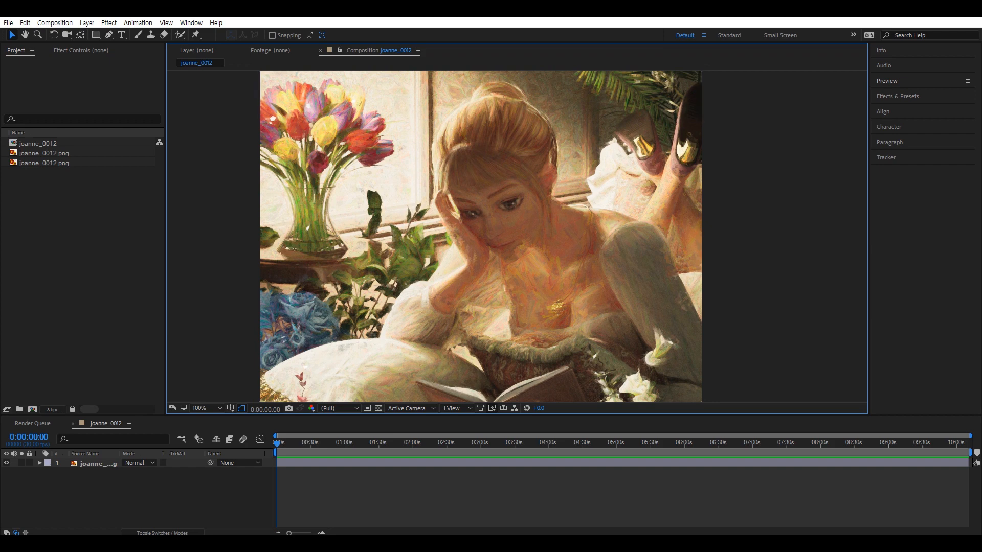
- Add the unpainted joanne_0012.png render as the top layer of the joanne_0012 composition
click(43, 164)
drag(43, 163, 92, 464)
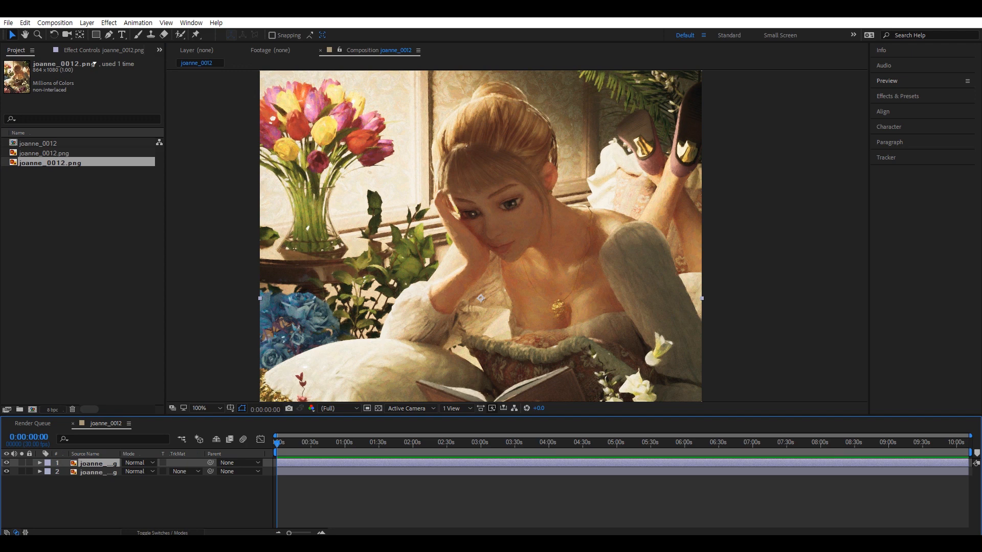
drag(480, 236, 495, 267)
scroll(532, 255, up, 1)
- Draw a closed Pen tool mask around the woman's face, neck and chest on the top layer
click(109, 35)
click(433, 93)
key(ctrl+z)
click(401, 116)
click(413, 187)
click(471, 250)
scroll(517, 235, down, 1)
click(515, 251)
click(502, 298)
click(550, 303)
click(611, 288)
click(626, 270)
click(599, 216)
click(627, 193)
click(539, 175)
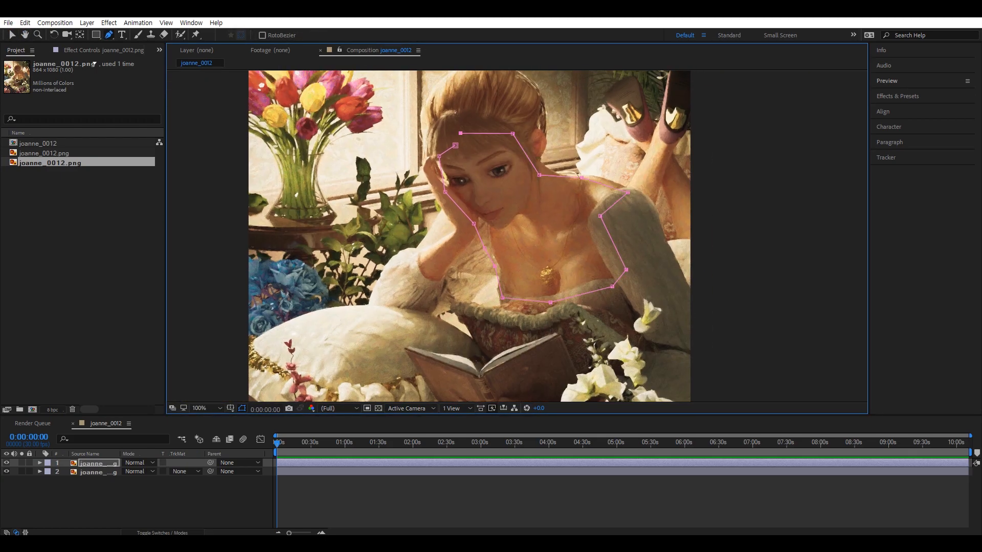
- Set the Mask Feather of the top layer's mask to 39 pixels and deselect the layer
click(114, 464)
key(m)
drag(153, 415, 154, 363)
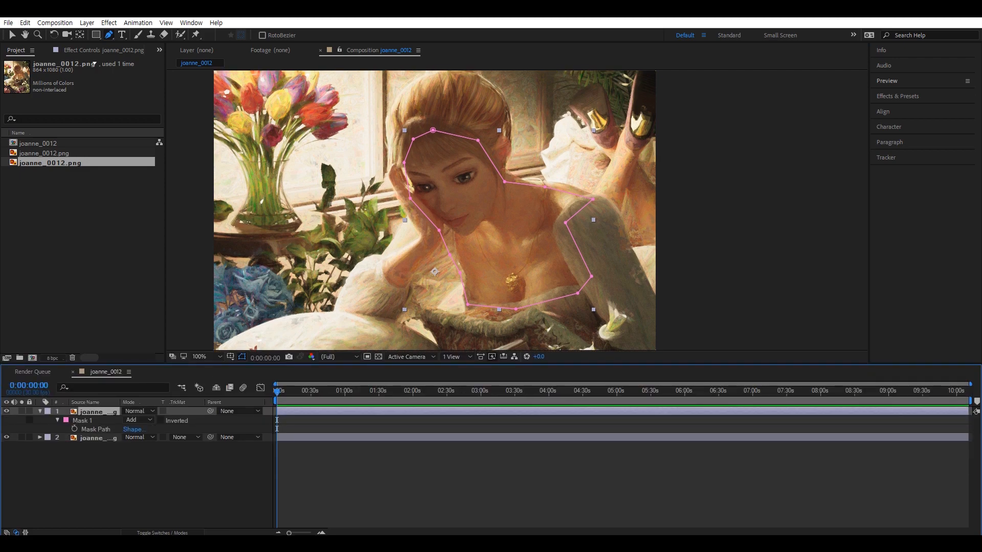
click(58, 420)
drag(145, 438, 165, 438)
key(F2)
- Compare the face and chest with and without the masked top layer by toggling its visibility, and leave it visible
drag(435, 215, 462, 197)
drag(460, 363, 460, 445)
scroll(481, 235, down, 1)
scroll(481, 225, up, 1)
drag(499, 205, 486, 228)
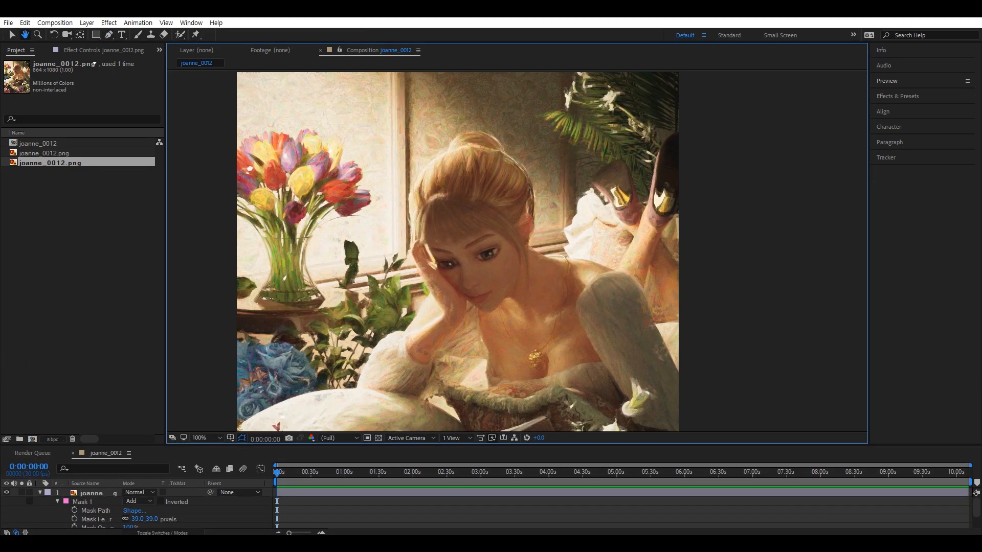
scroll(511, 230, down, 1)
scroll(494, 189, up, 1)
click(6, 492)
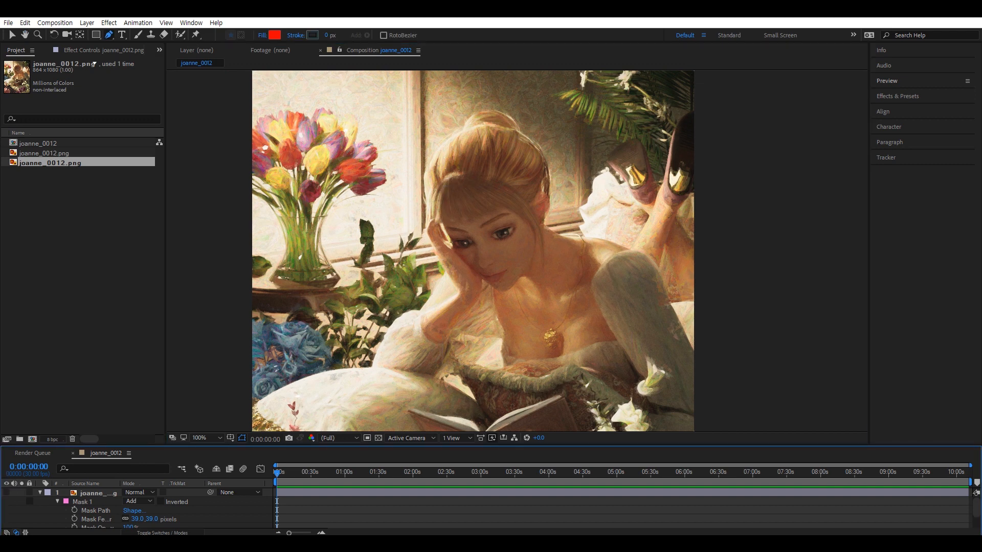
click(6, 492)
click(7, 493)
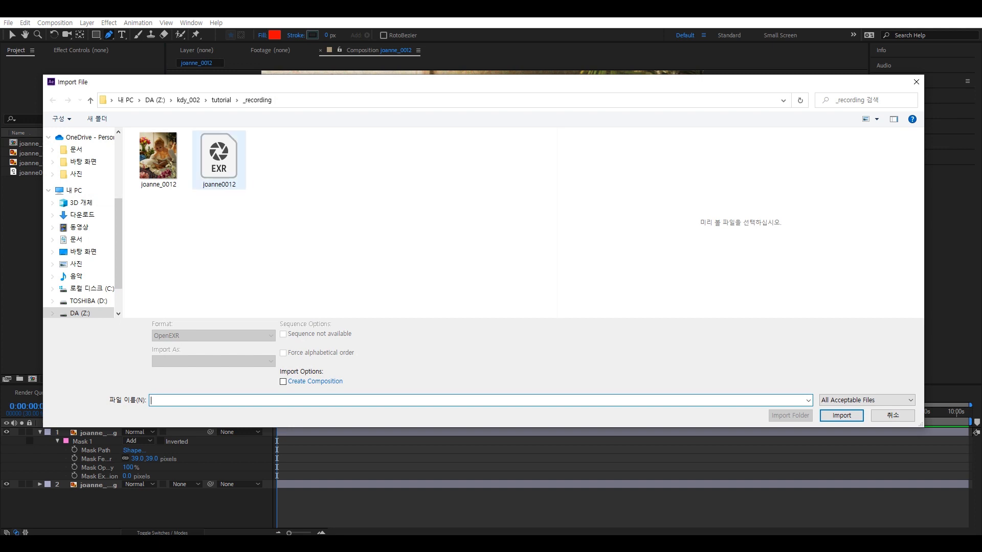
- Import joanne0012.exr as footage and create ProEXR layer comps from it
click(219, 160)
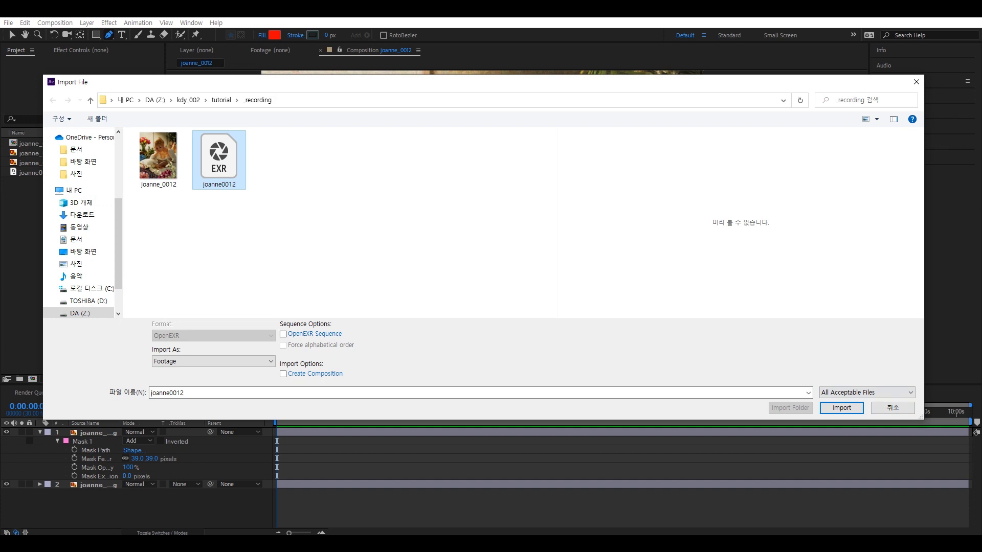
click(841, 407)
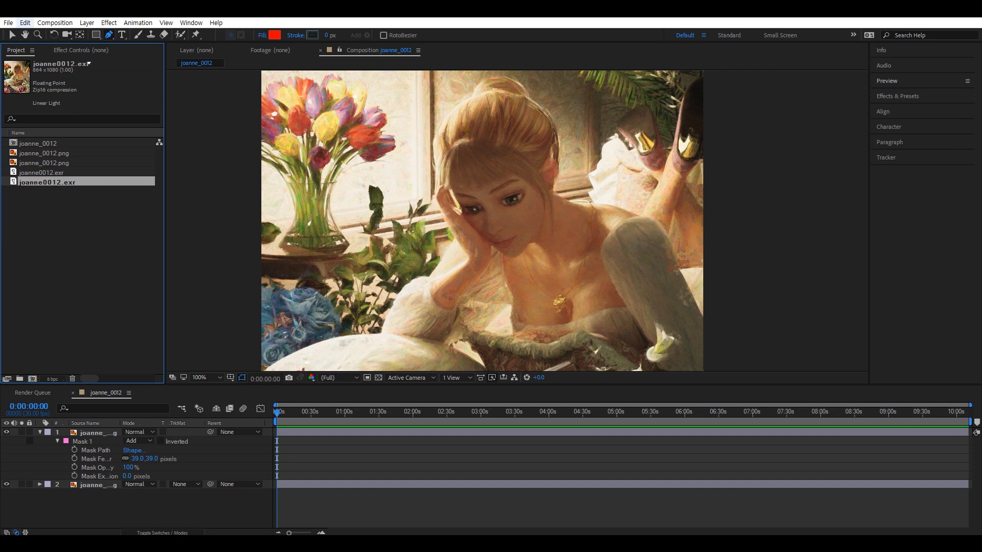
click(8, 22)
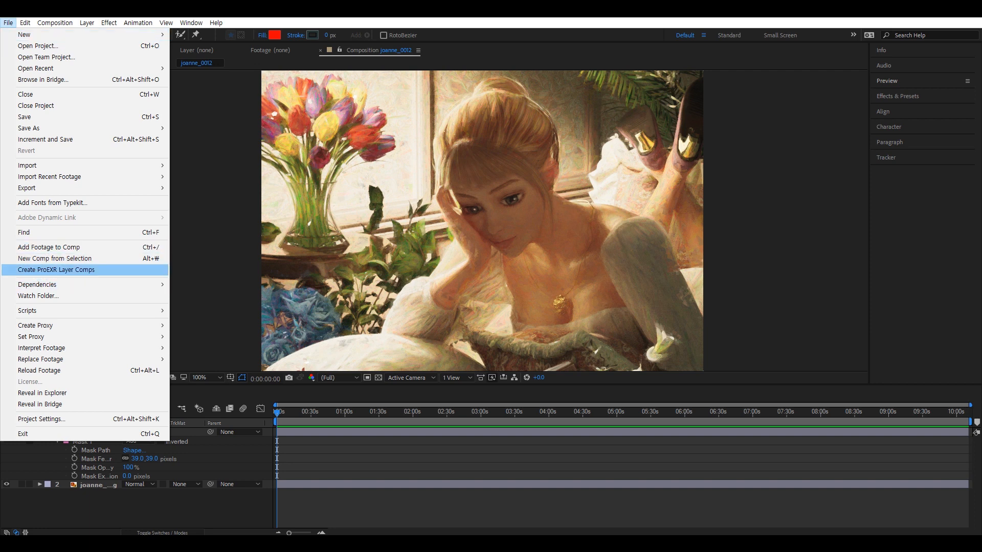
click(56, 269)
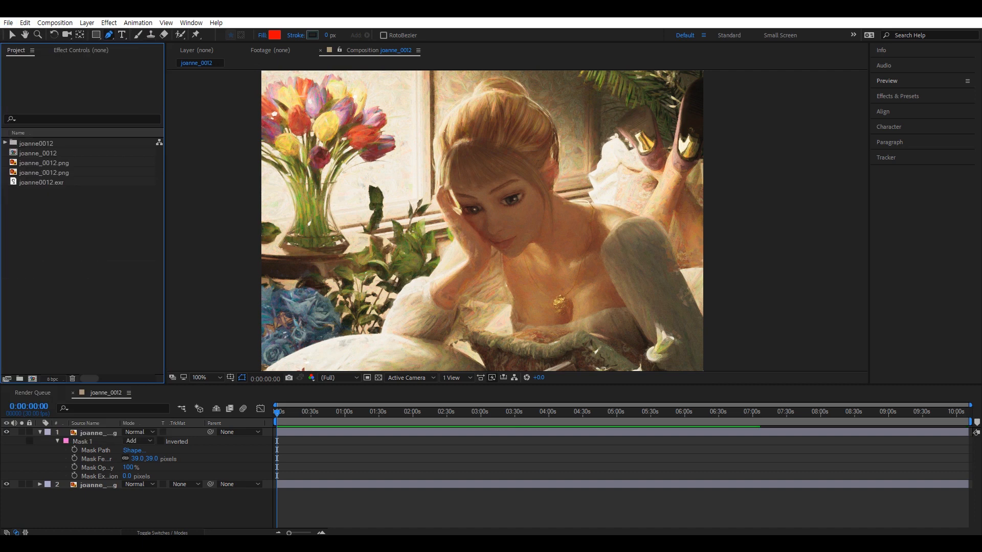
- Look through the generated comps in the joanne0012 folder from the assemble comp to Depth source, and collapse the masked layer's properties
click(39, 143)
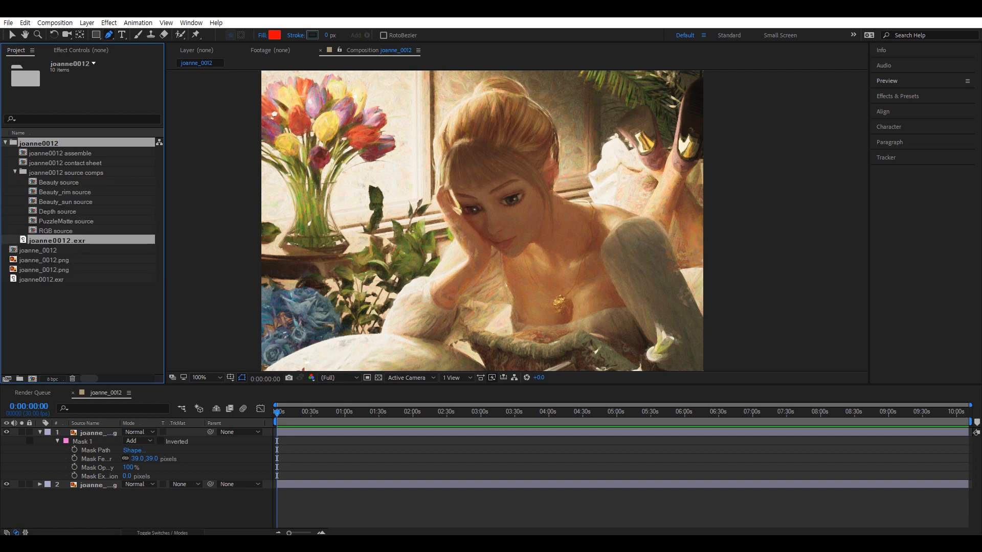
click(60, 153)
click(65, 163)
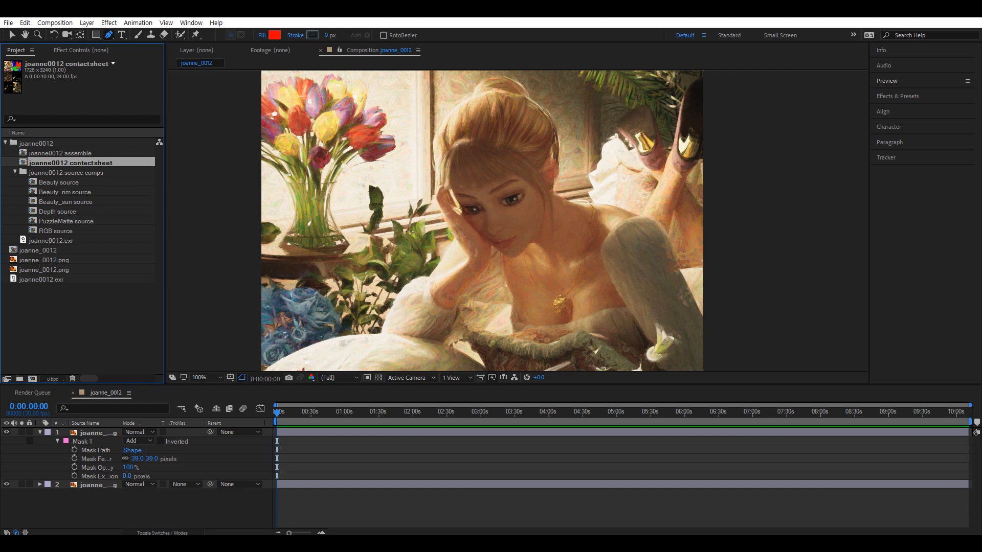
key(Down)
key(Down)
key(Down)
key(Down)
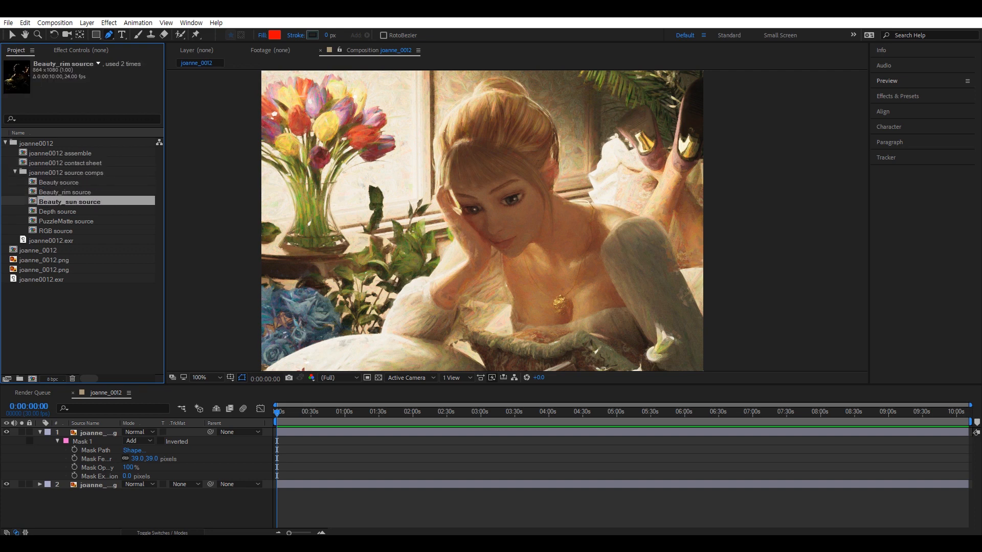
key(Down)
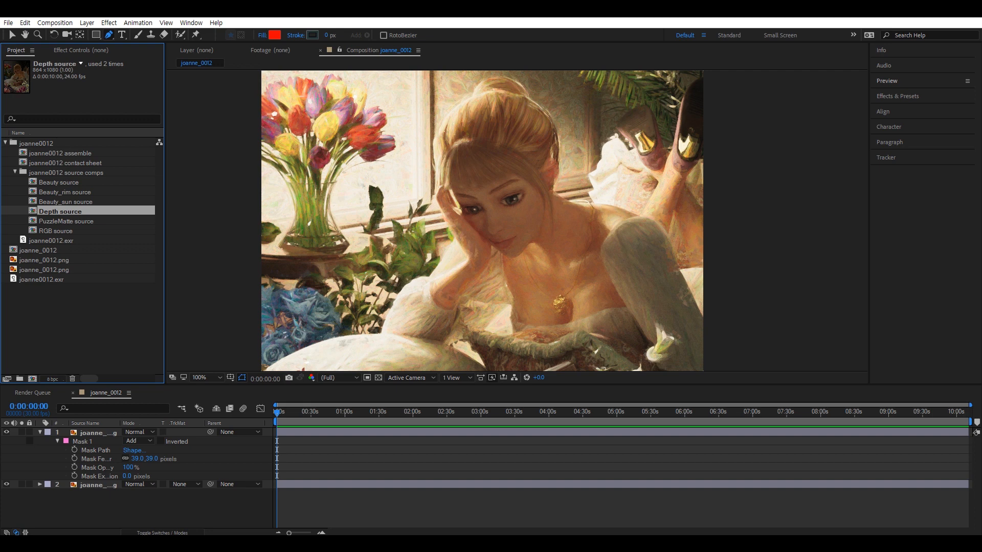
click(40, 433)
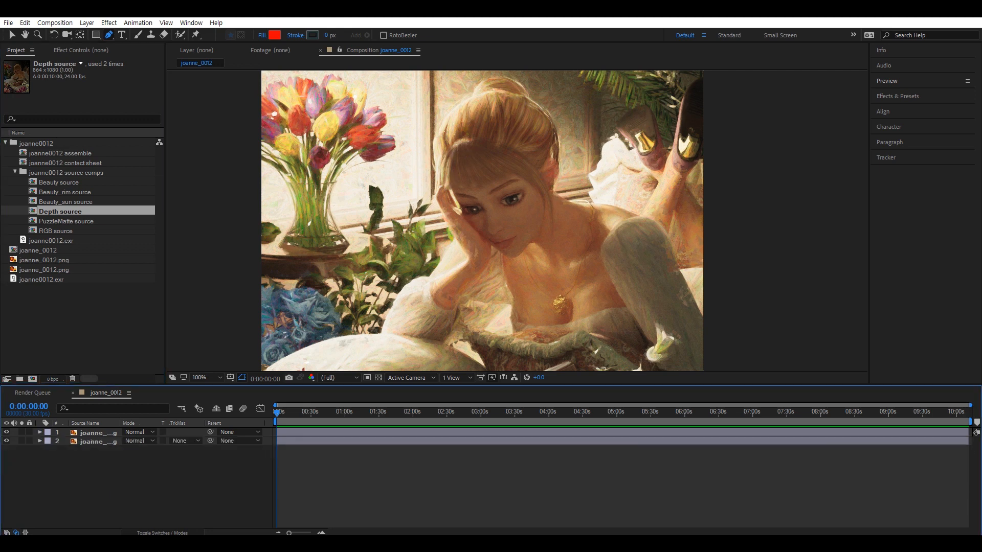
- Open the Beauty source and Beauty_rim source comps to examine their light passes
click(66, 202)
click(65, 193)
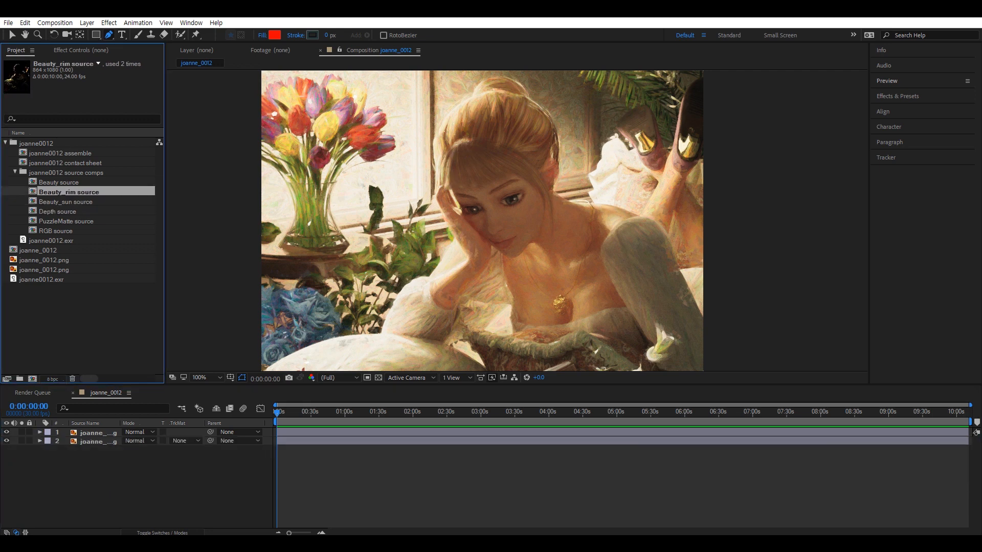
double_click(62, 183)
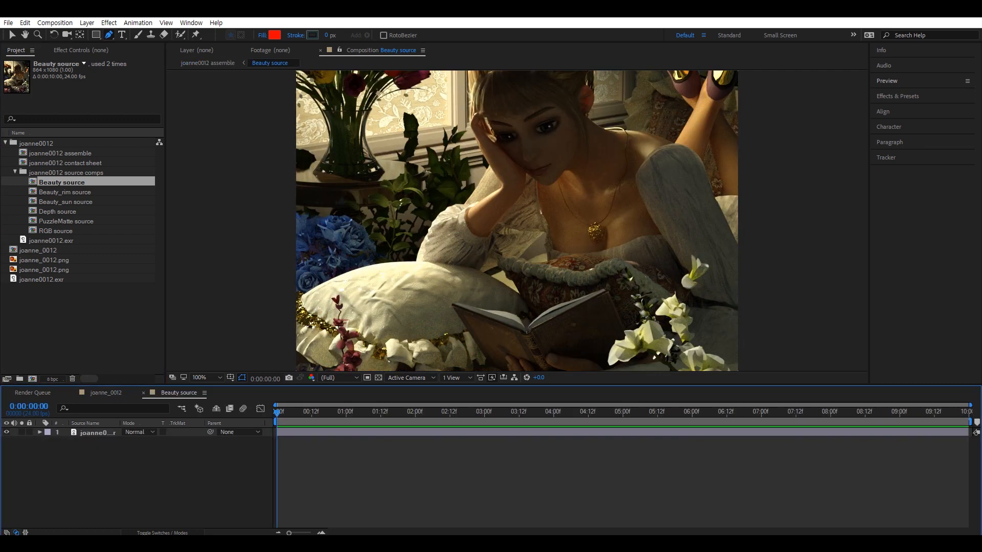
click(69, 193)
double_click(68, 192)
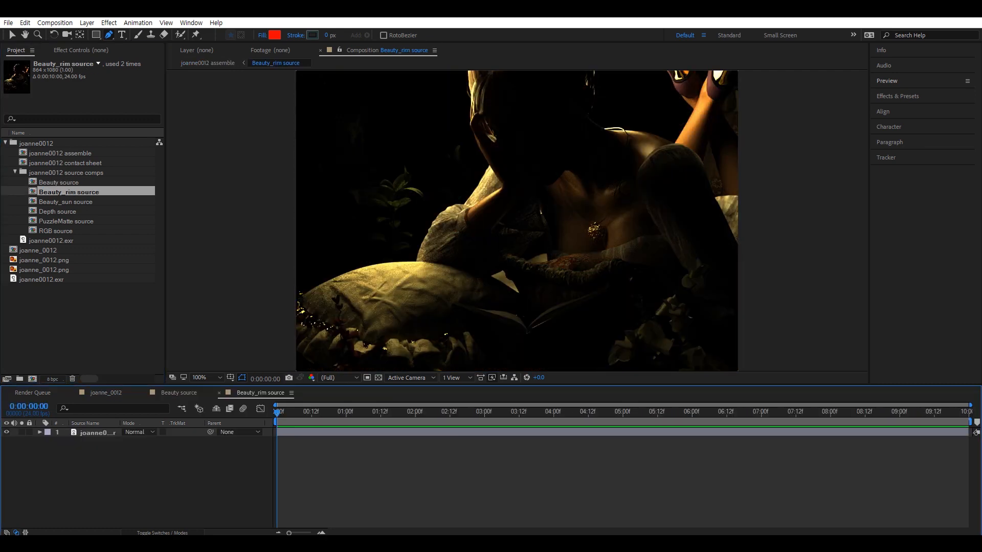
drag(516, 220, 514, 236)
drag(407, 279, 405, 283)
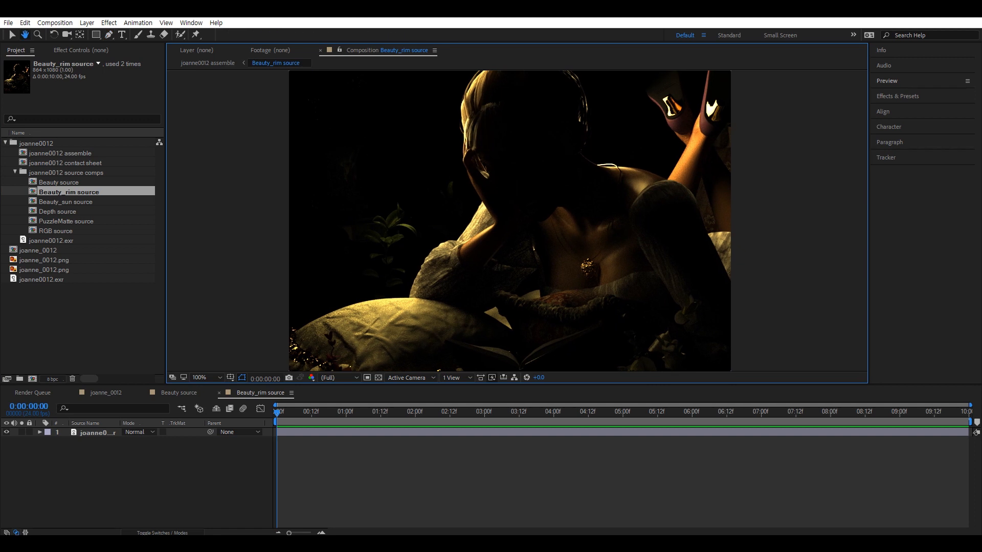
- Open the Beauty_sun source comp and examine the whole sunlight pass
click(66, 202)
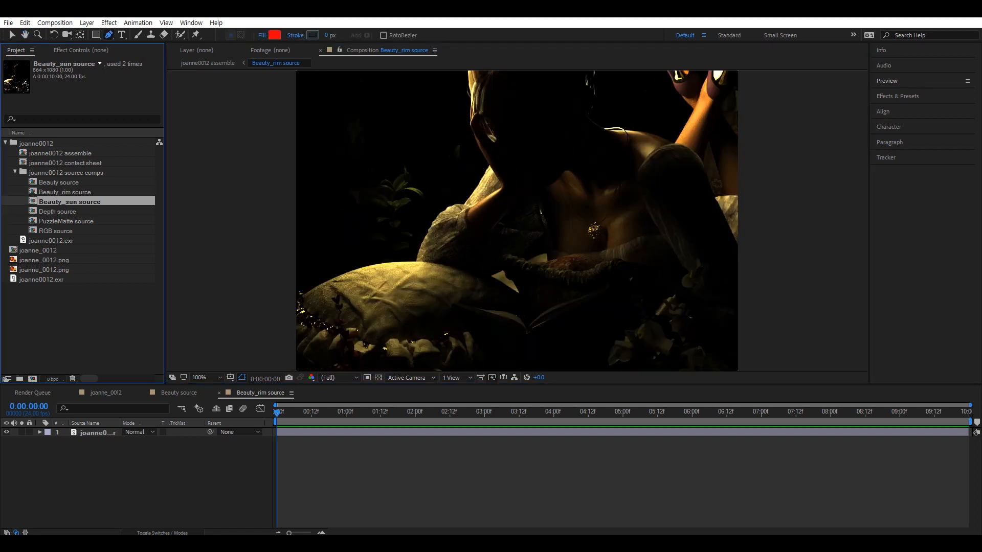
double_click(65, 202)
drag(460, 220, 435, 255)
scroll(439, 287, down, 1)
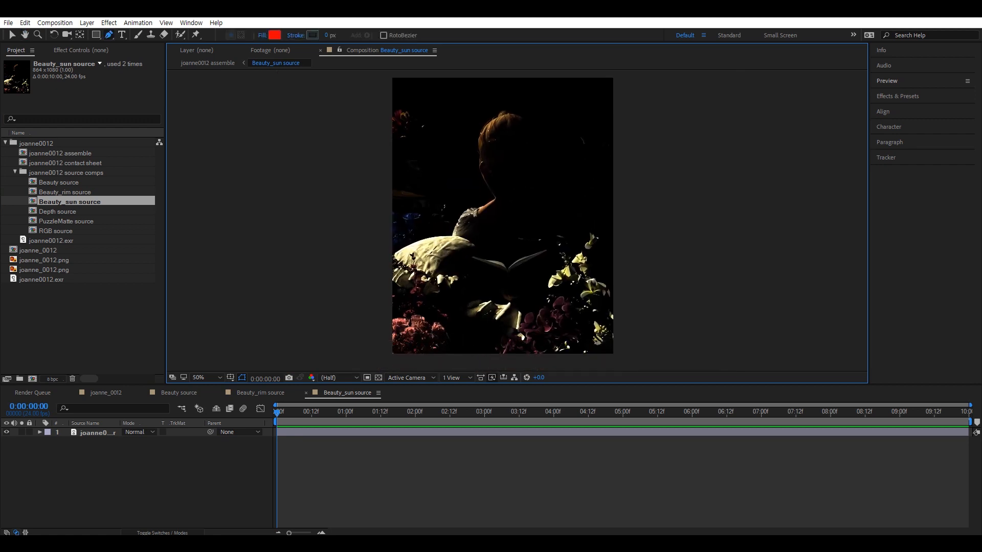
- Open the Depth source comp and examine the depth pass around the woman
click(60, 211)
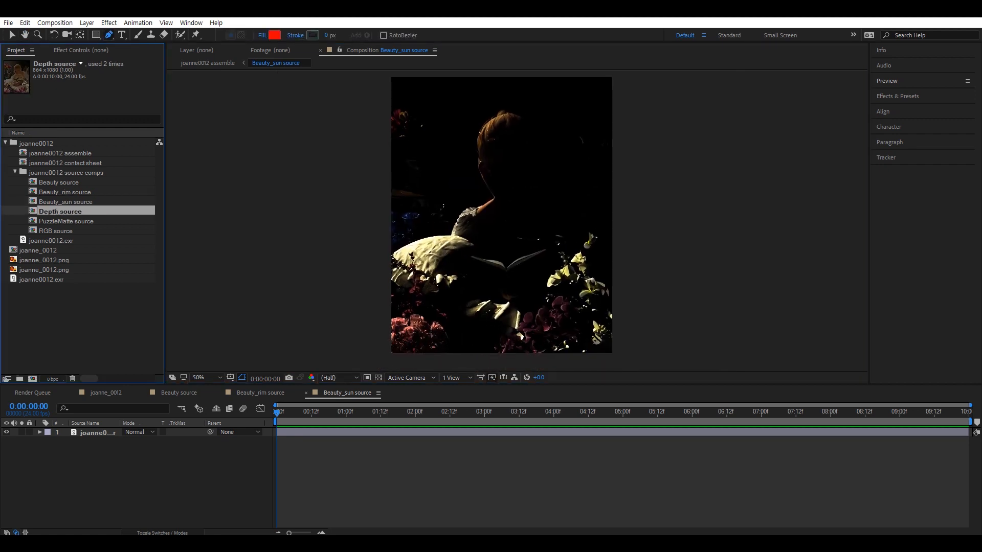
double_click(60, 211)
drag(453, 328, 444, 350)
scroll(438, 353, up, 1)
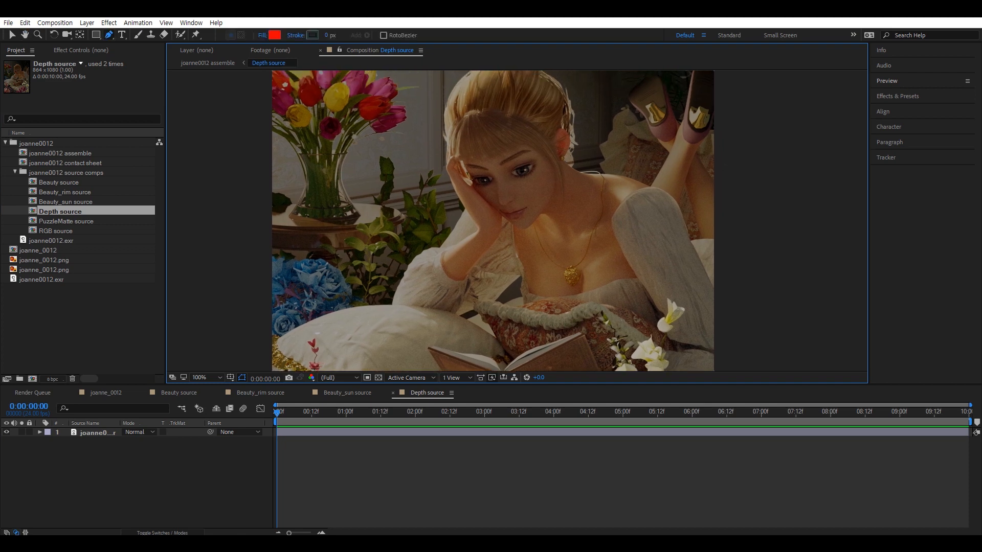
- In the EXtractoR effect on the Depth source layer, assign Depth.alpha to the red, green and blue channels
click(98, 433)
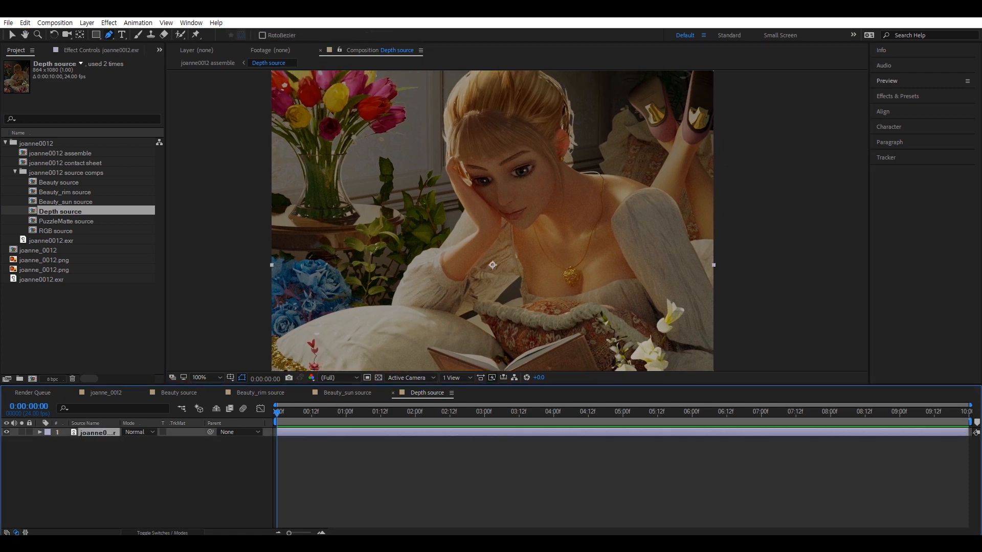
key(F3)
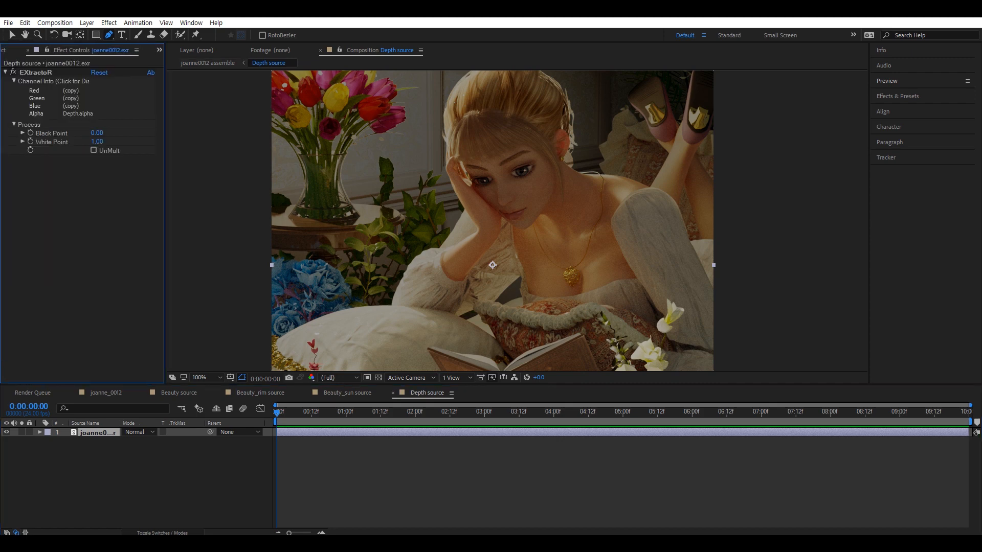
click(36, 72)
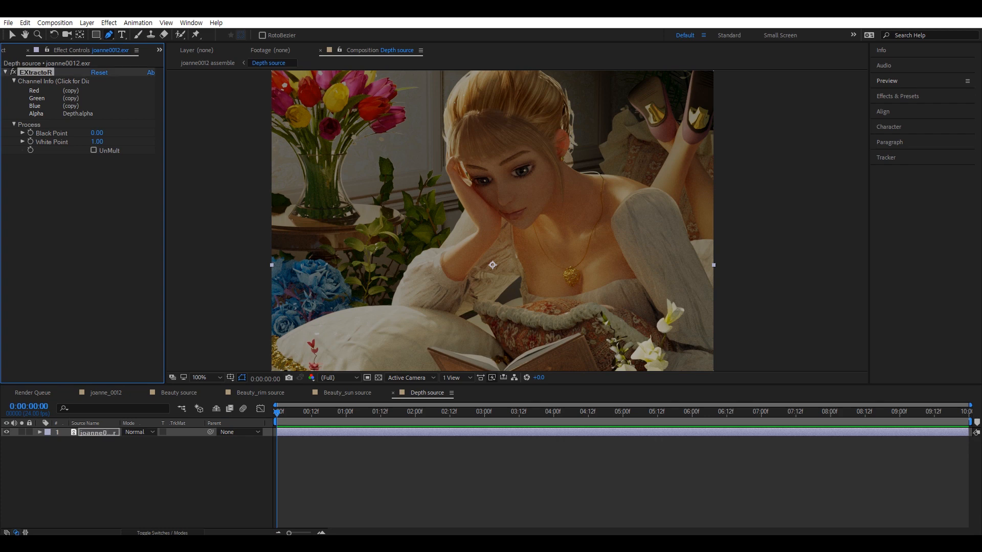
click(70, 98)
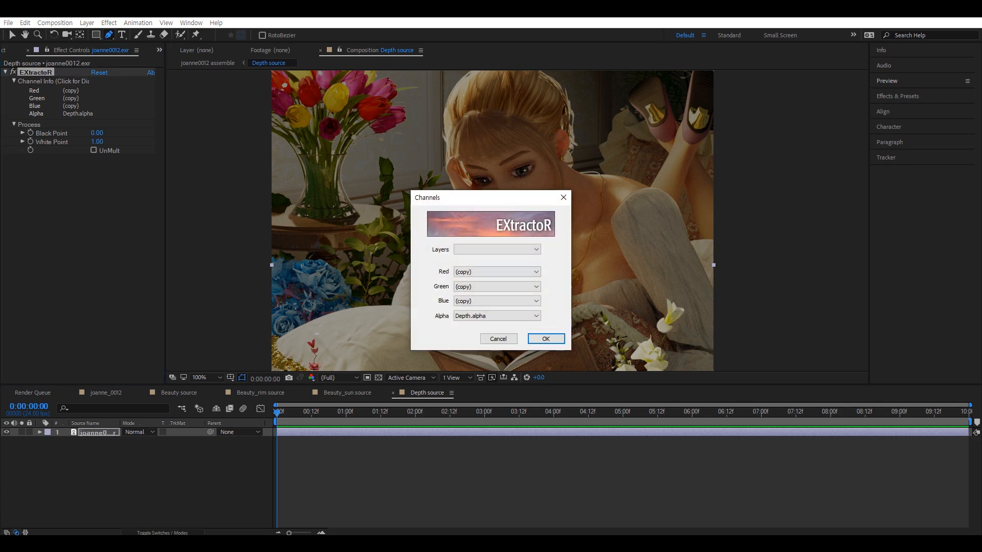
click(497, 249)
click(497, 249)
click(497, 272)
click(496, 356)
click(498, 287)
click(495, 369)
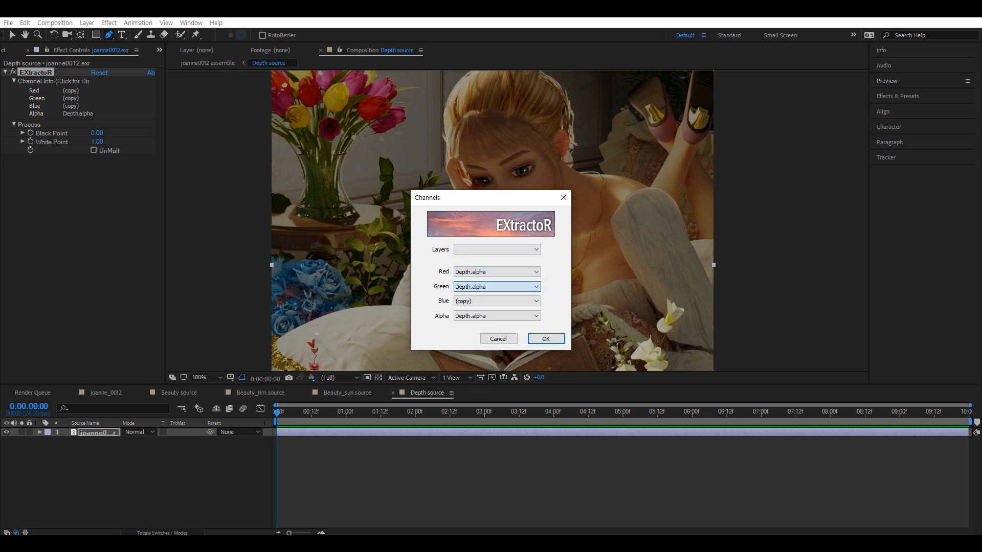
click(497, 300)
click(496, 384)
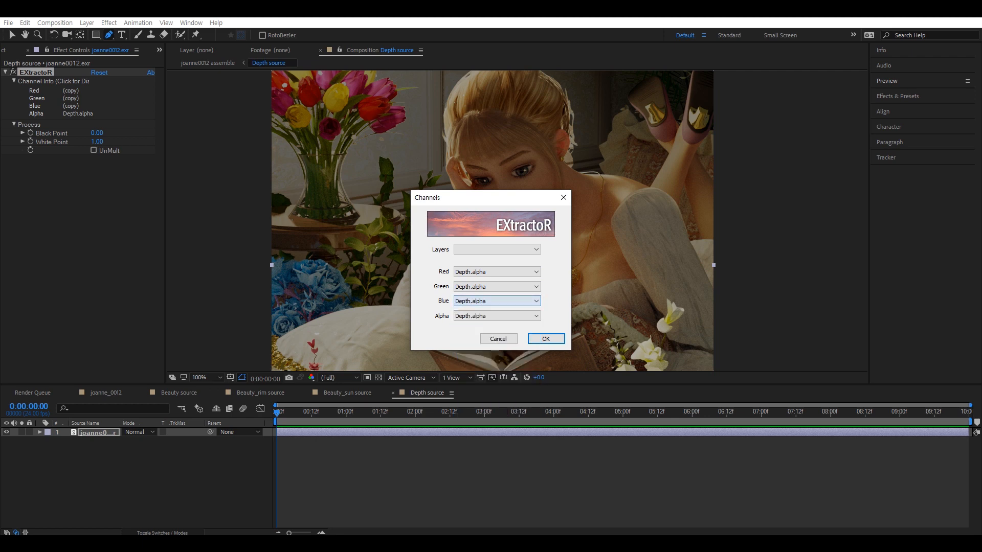
- Set EXtractoR's alpha channel to (copy), apply the channel mapping, and check the greyscale depth pass in the viewer
click(498, 316)
click(463, 325)
click(545, 339)
scroll(500, 259, down, 2)
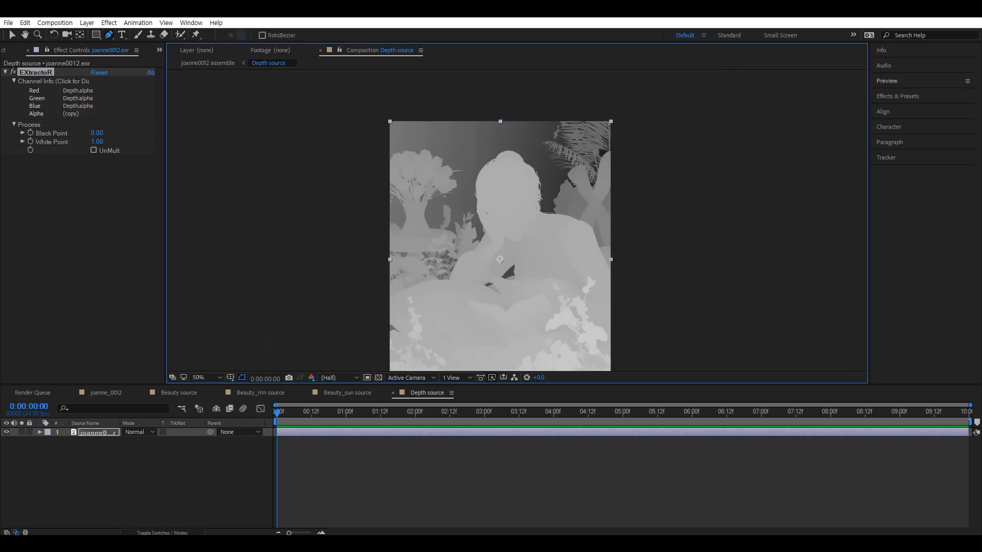
scroll(500, 259, up, 2)
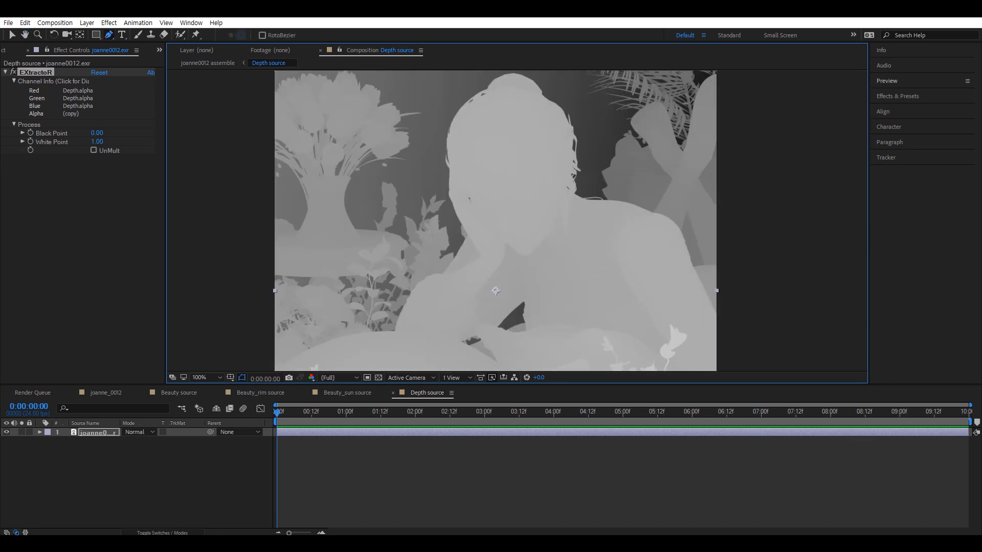
drag(501, 259, 500, 264)
- Open the PuzzleMatte source and RGB source comps to examine the colour matte and the combined render
click(409, 477)
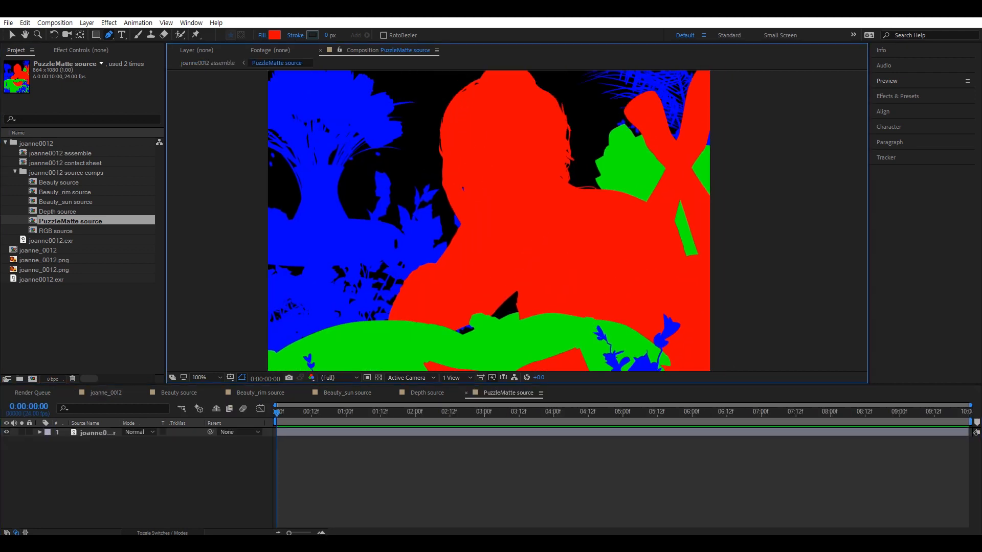
drag(517, 220, 511, 239)
key(g)
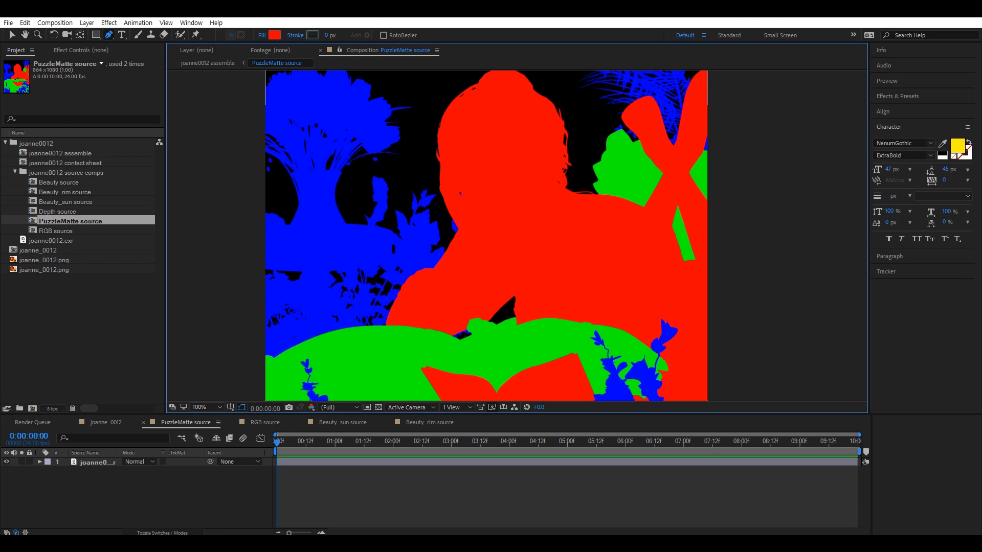
mouse_move(492, 230)
mouse_down()
mouse_move(503, 236)
mouse_move(491, 265)
mouse_move(498, 199)
mouse_move(509, 265)
mouse_move(494, 224)
mouse_move(491, 272)
mouse_move(492, 229)
mouse_up()
double_click(58, 231)
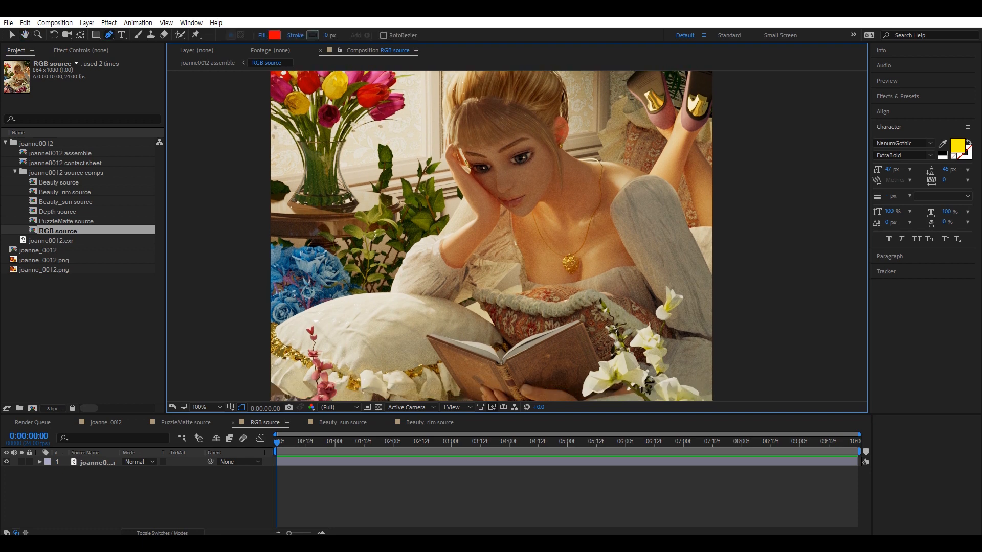
- Set the project colour to 16 bits per channel with a linearized sRGB IEC61966-2.1 working space, and check the render
click(53, 409)
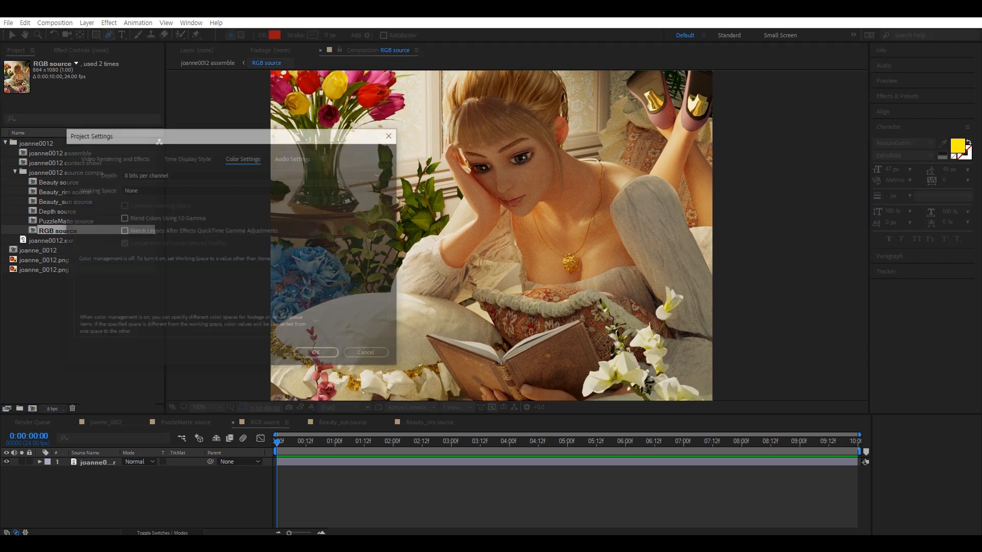
drag(219, 139, 288, 137)
click(220, 172)
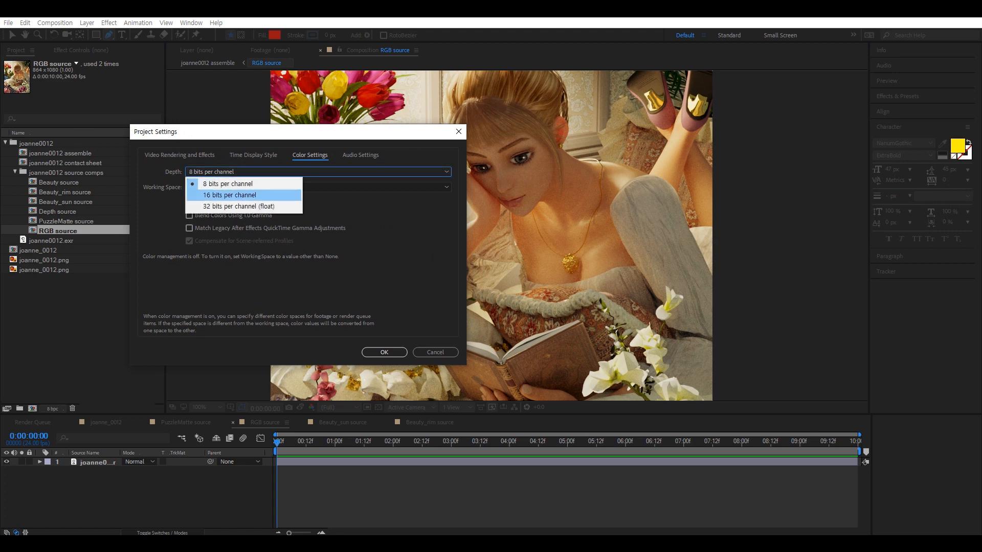
click(230, 195)
click(230, 187)
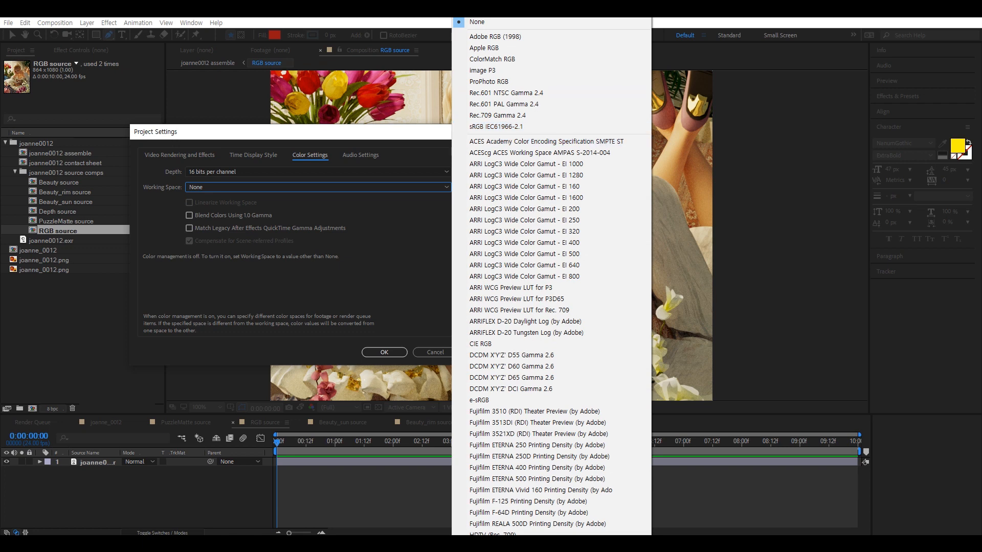
click(496, 127)
click(189, 203)
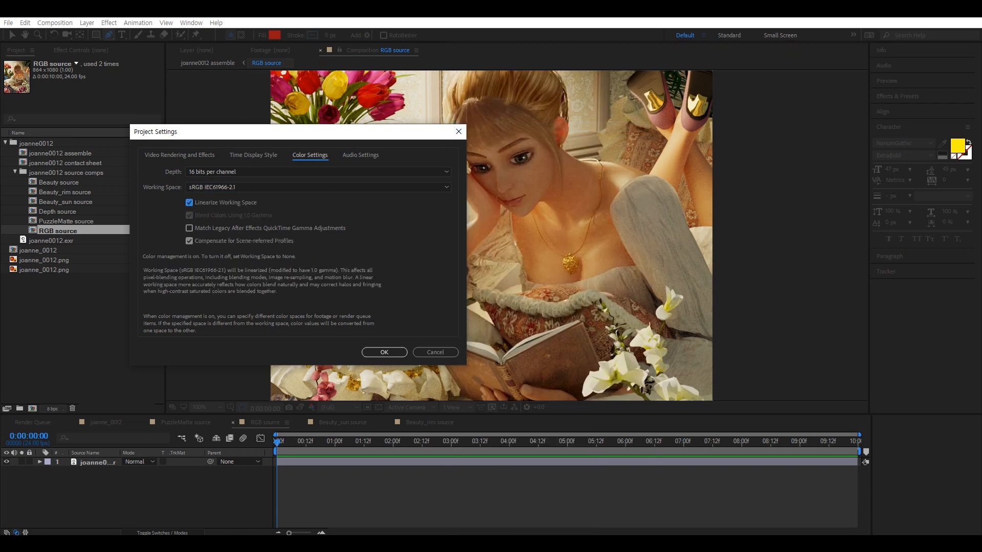
click(384, 353)
scroll(517, 235, down, 1)
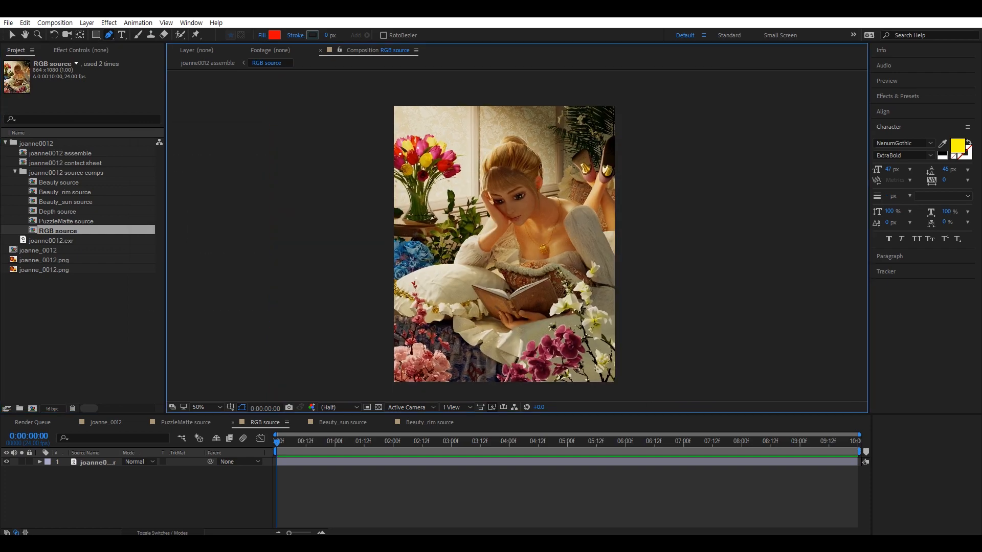
scroll(523, 236, up, 1)
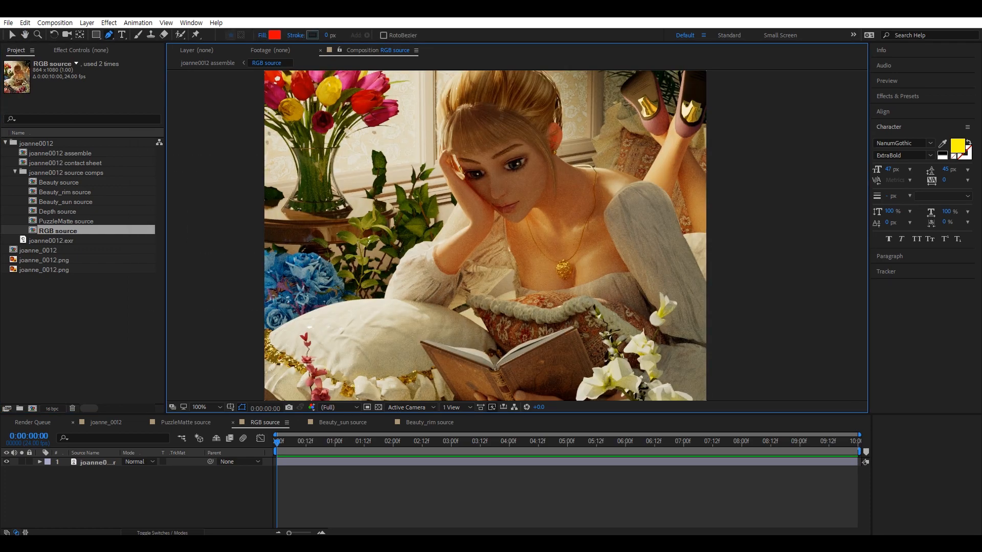
- Open the joanne_0012 comp, inspect the painted image, and switch the project's colour depth to 8 bits per channel
double_click(38, 250)
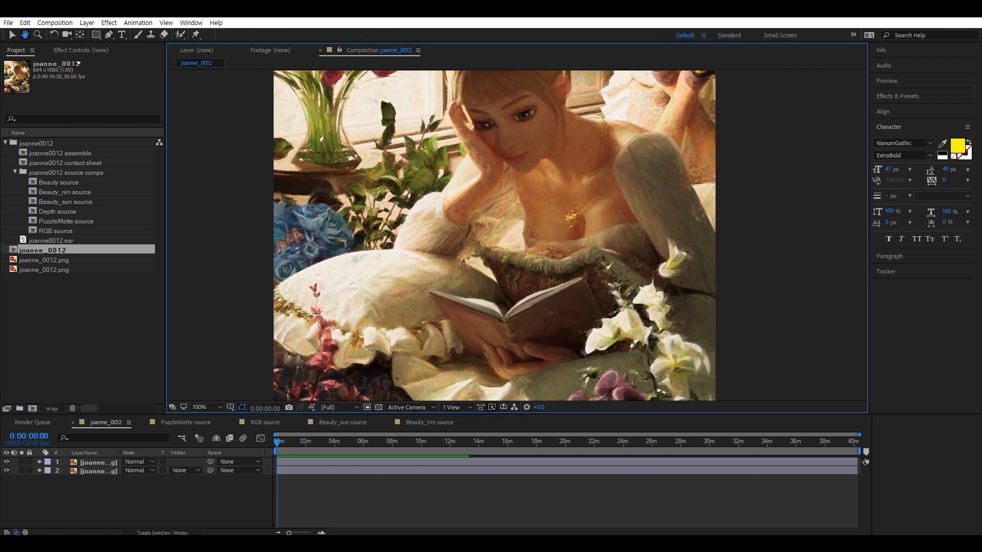
scroll(517, 235, down, 1)
drag(517, 245, 512, 207)
scroll(512, 208, up, 1)
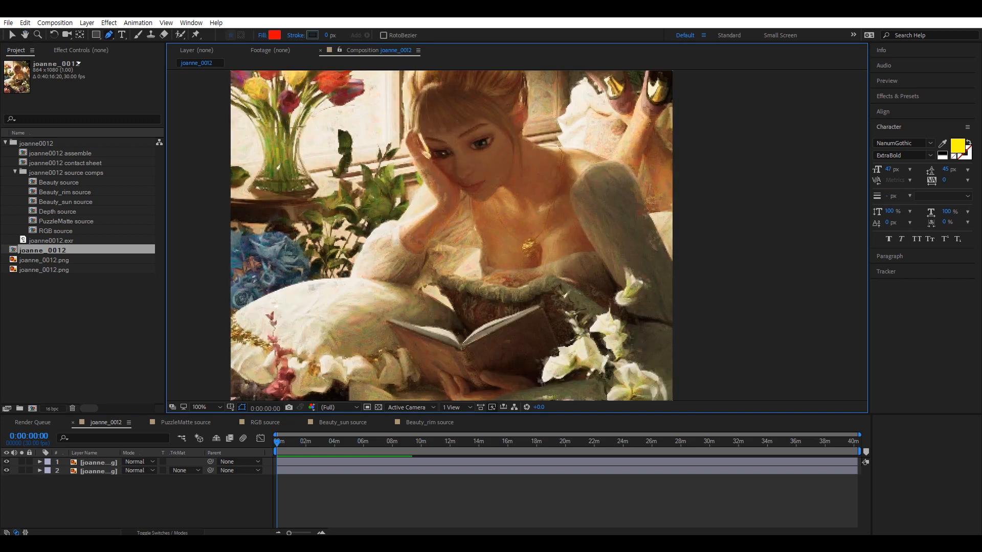
key(g)
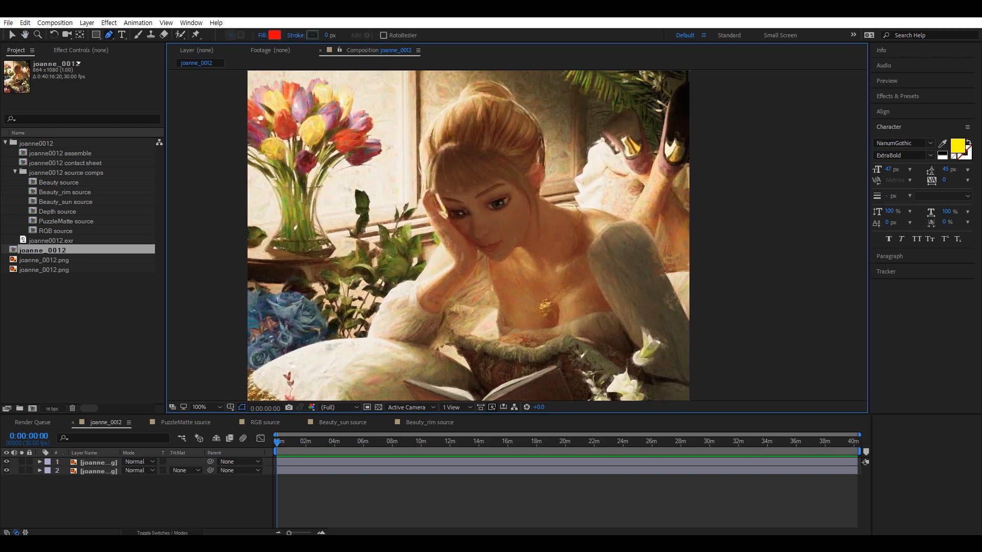
alt+click(52, 409)
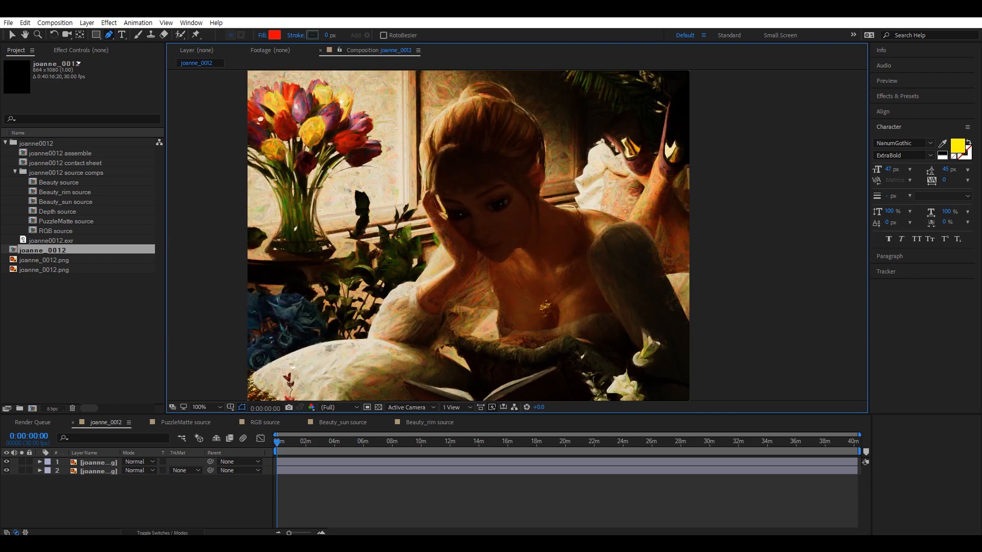
alt+click(52, 409)
- Move the mask point beside the woman's neck on joanne_0012's upper image layer slightly inward toward the jaw
click(98, 463)
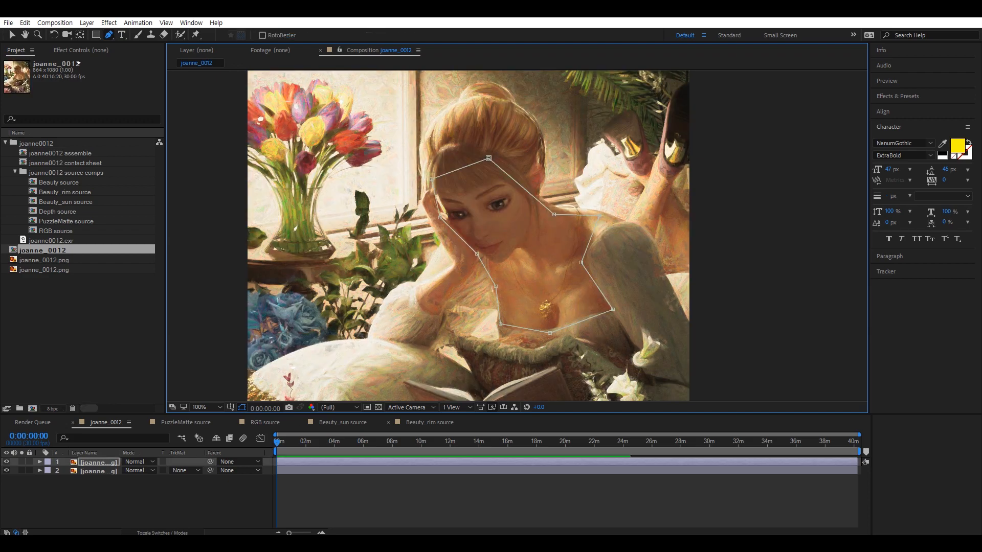
click(430, 423)
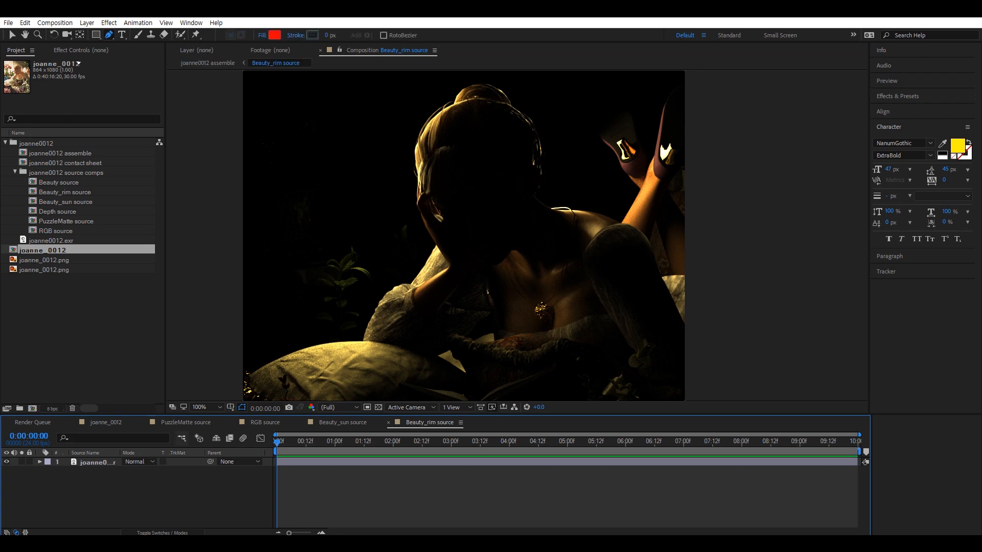
click(106, 423)
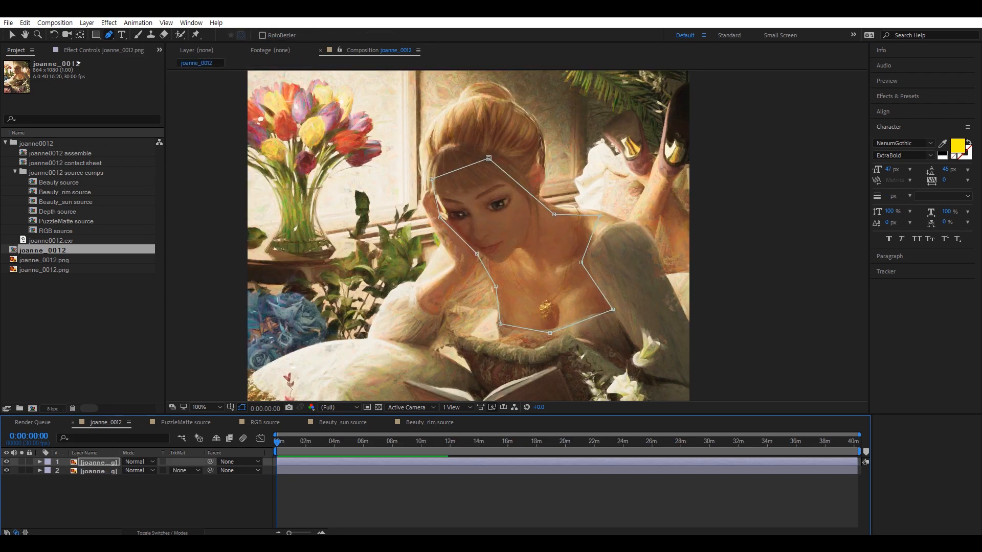
drag(554, 215, 543, 210)
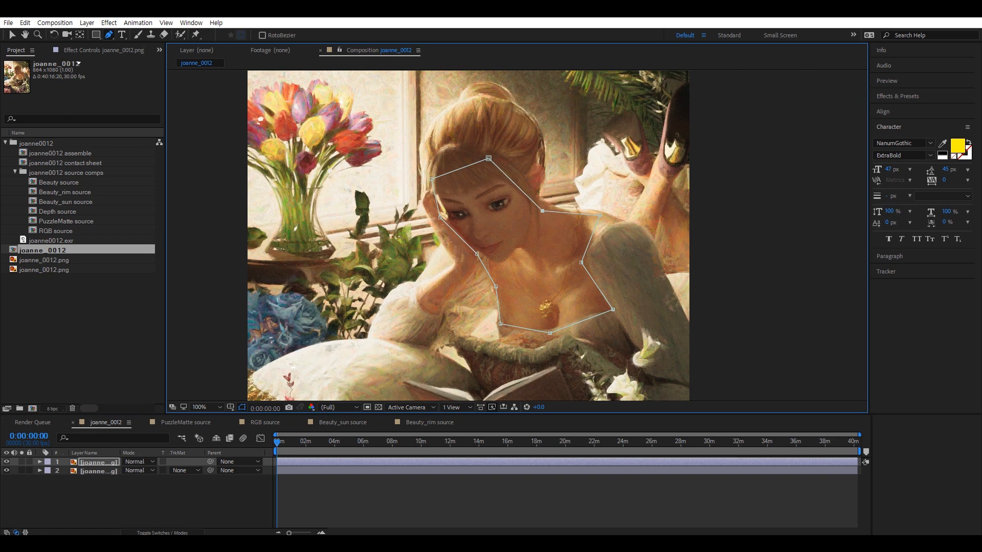
- Look through the Beauty_rim, PuzzleMatte and Depth source comps to compare the passes available for compositing
click(70, 202)
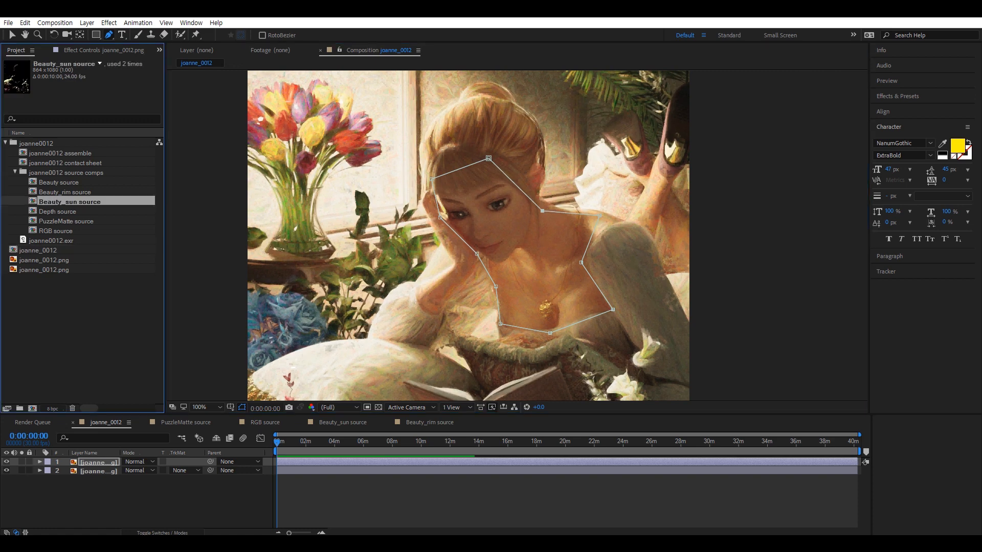
click(69, 192)
double_click(69, 193)
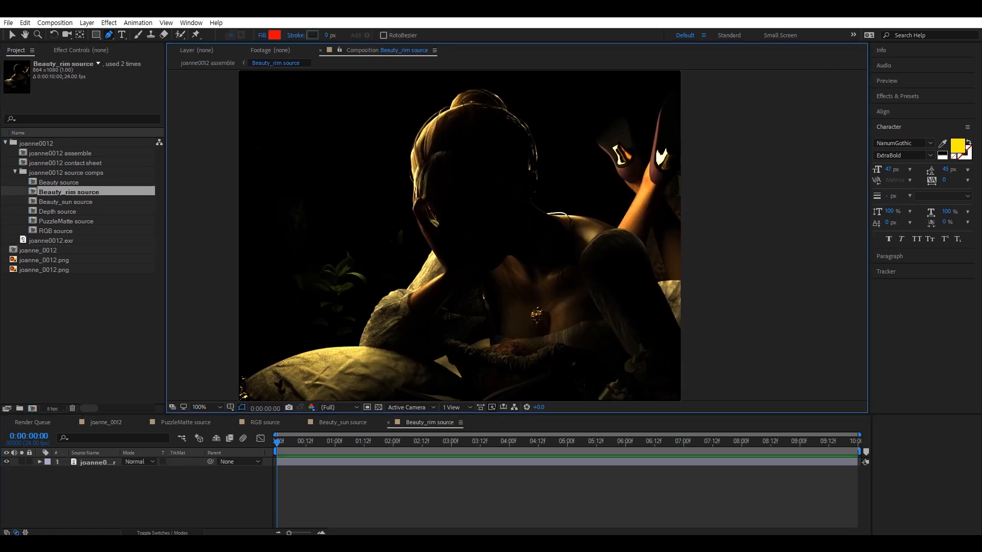
click(65, 202)
click(65, 212)
double_click(66, 222)
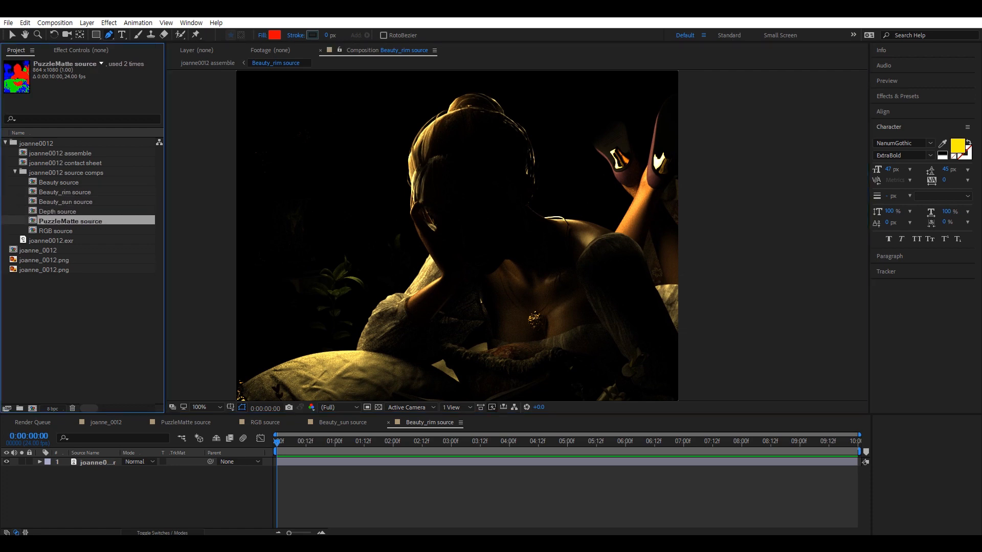
drag(491, 235, 481, 244)
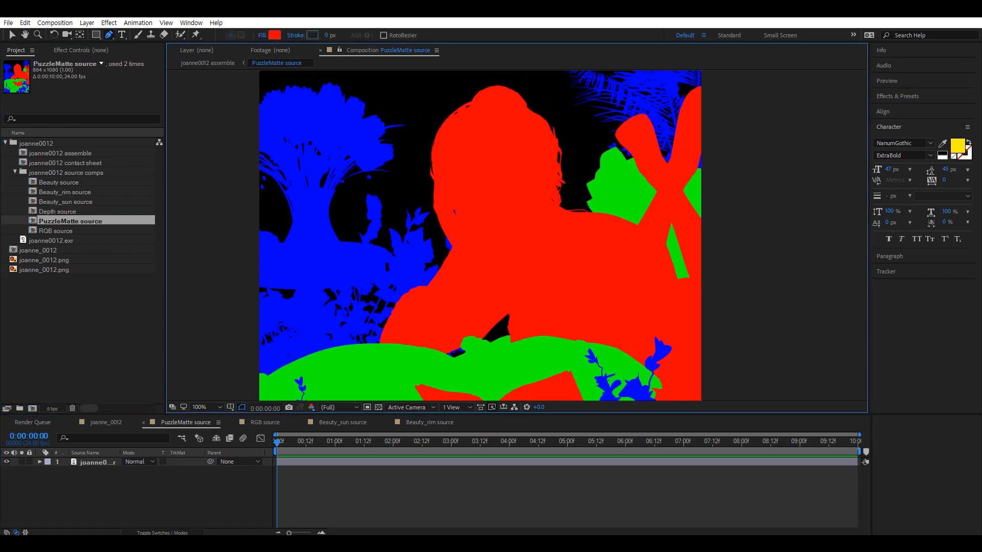
double_click(58, 211)
double_click(59, 212)
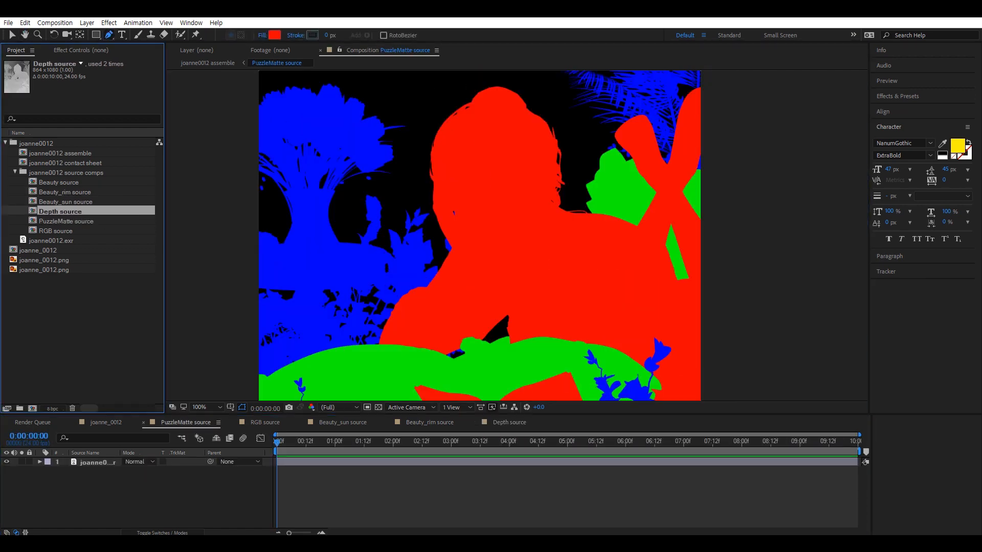
mouse_move(491, 236)
mouse_down()
mouse_move(521, 242)
mouse_move(499, 218)
mouse_up()
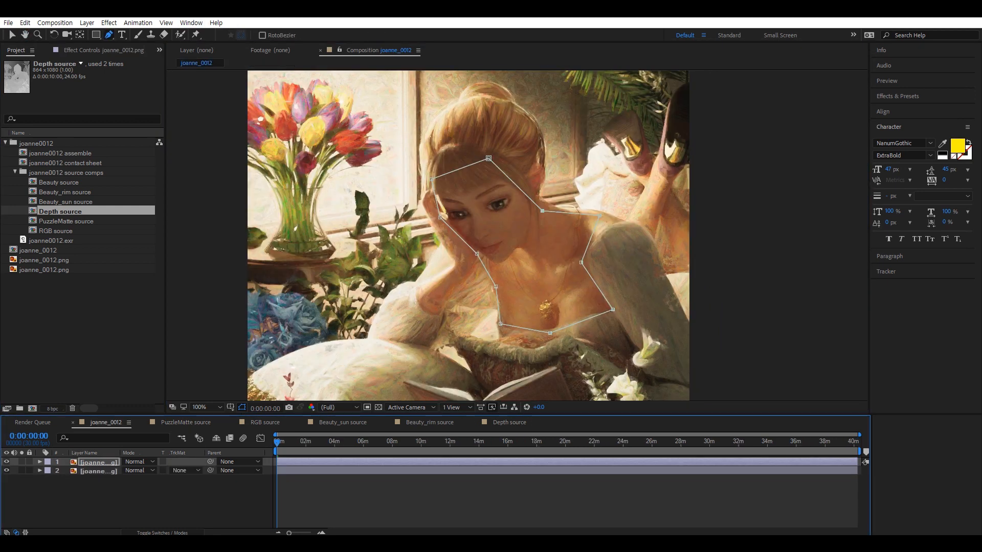
- Add the Beauty_rim source comp to joanne_0012 as the topmost layer and inspect the rim light around the woman
drag(493, 288, 502, 263)
click(476, 501)
click(69, 192)
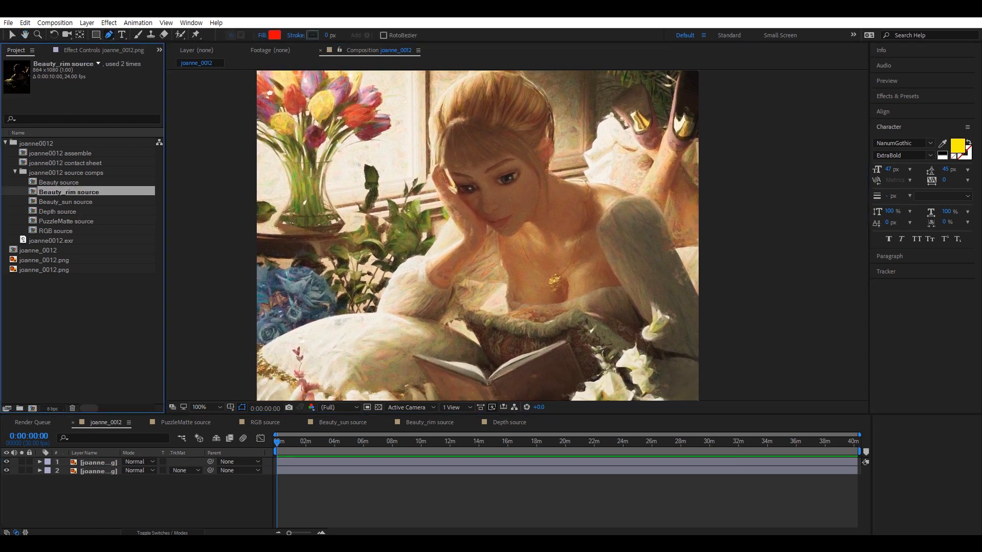
drag(45, 195, 67, 329)
drag(78, 451, 78, 459)
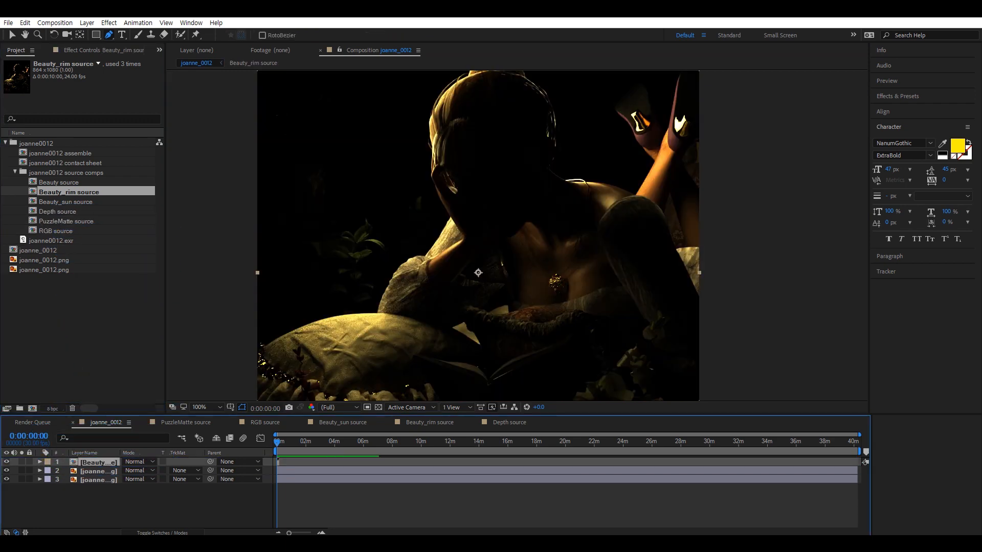
key(space)
drag(419, 230, 432, 274)
key(space)
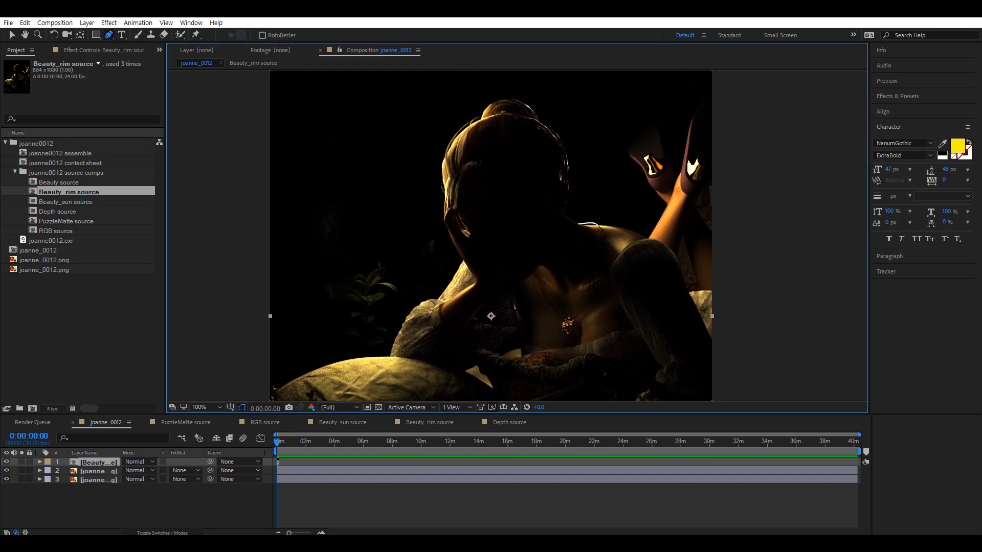
- Add the PuzzleMatte source comp to joanne_0012 as the topmost layer
click(68, 202)
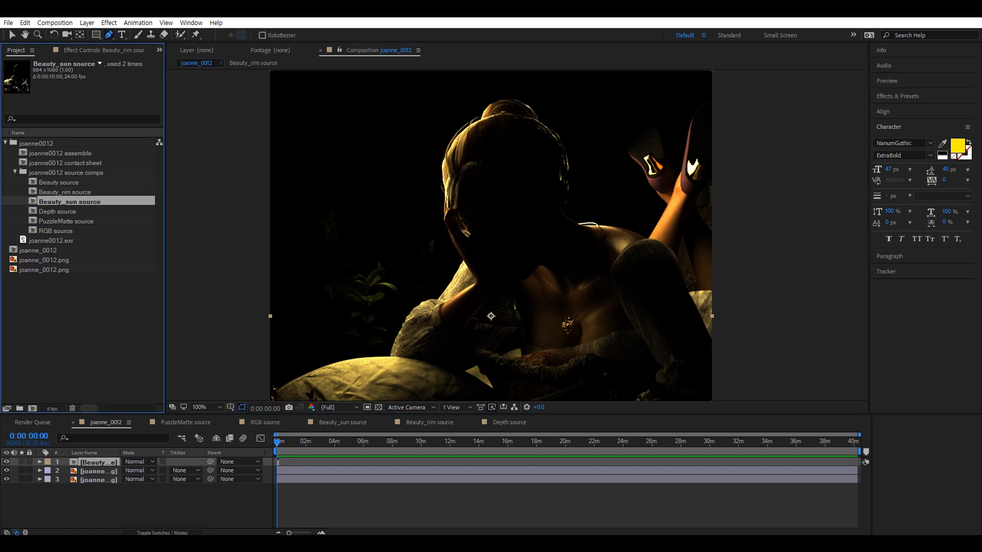
drag(69, 222, 111, 376)
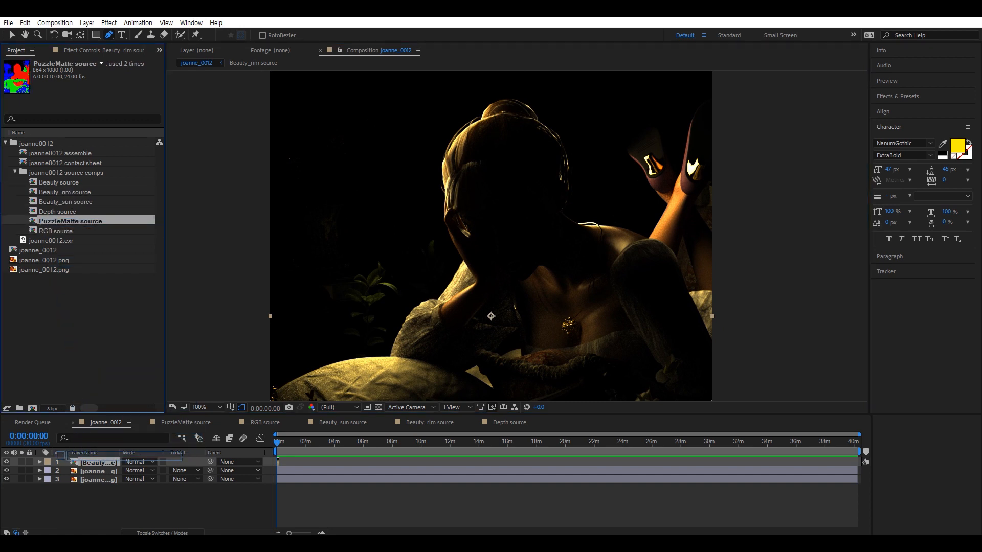
drag(96, 457, 82, 462)
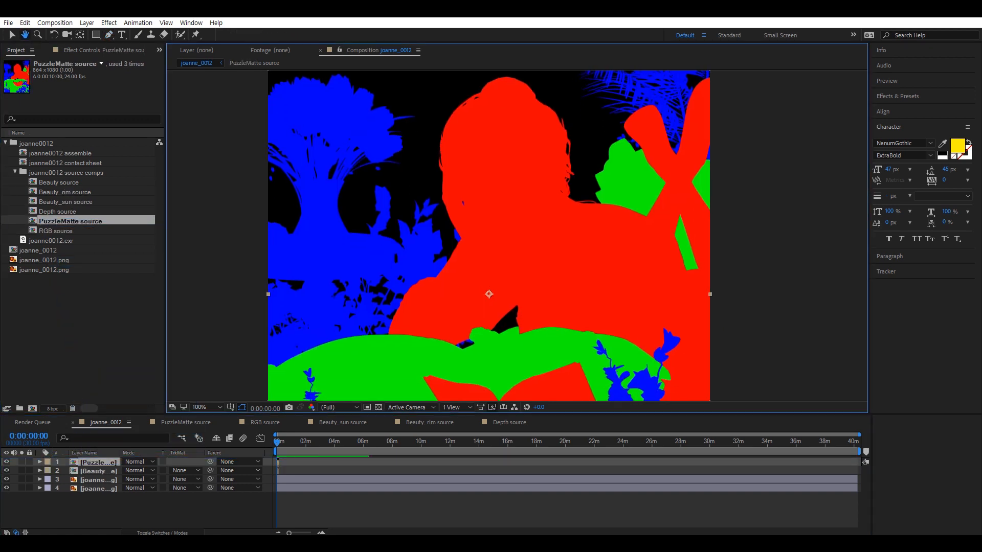
- Apply the Set Matte effect to the PuzzleMatte source layer and use its Red Channel for the matte
click(898, 96)
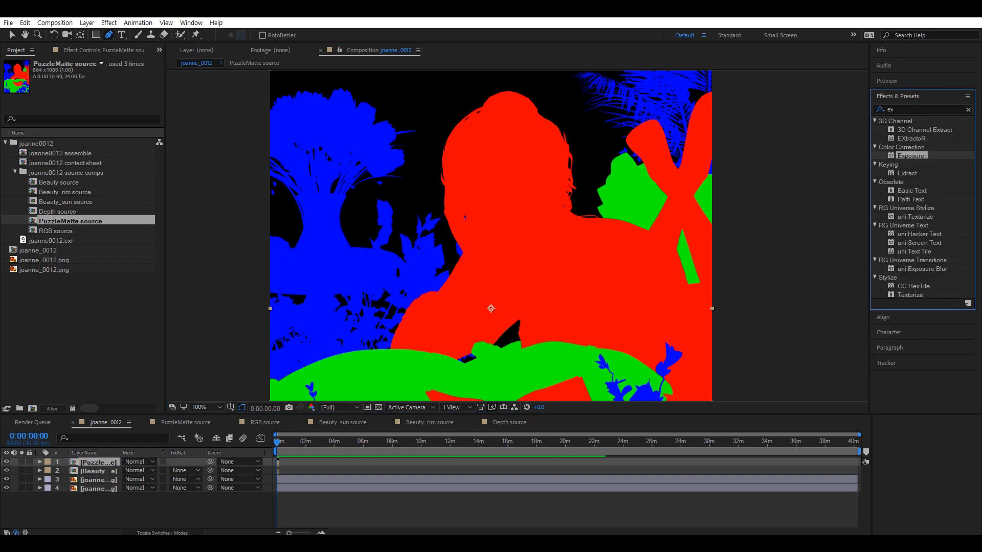
click(903, 109)
text(set)
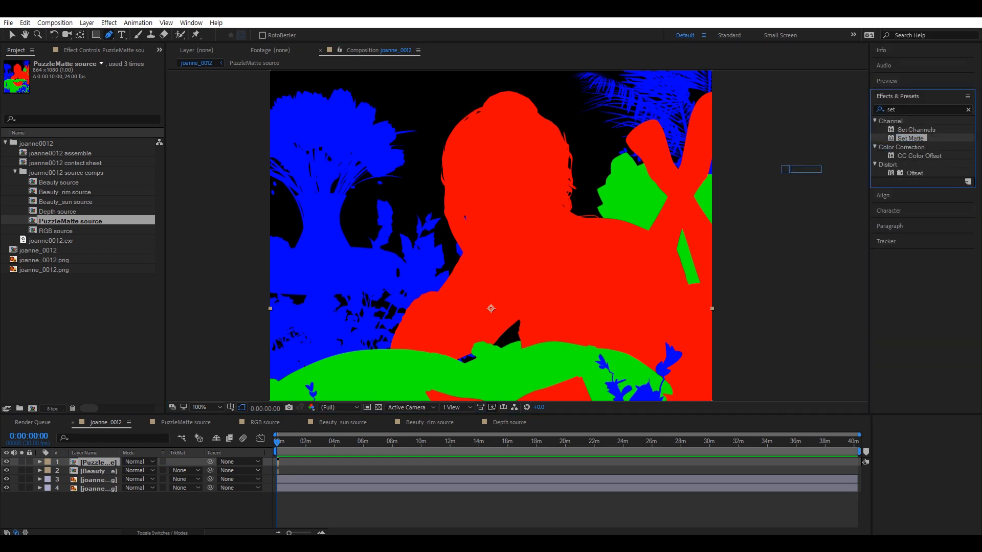
drag(785, 169, 526, 183)
drag(313, 341, 97, 463)
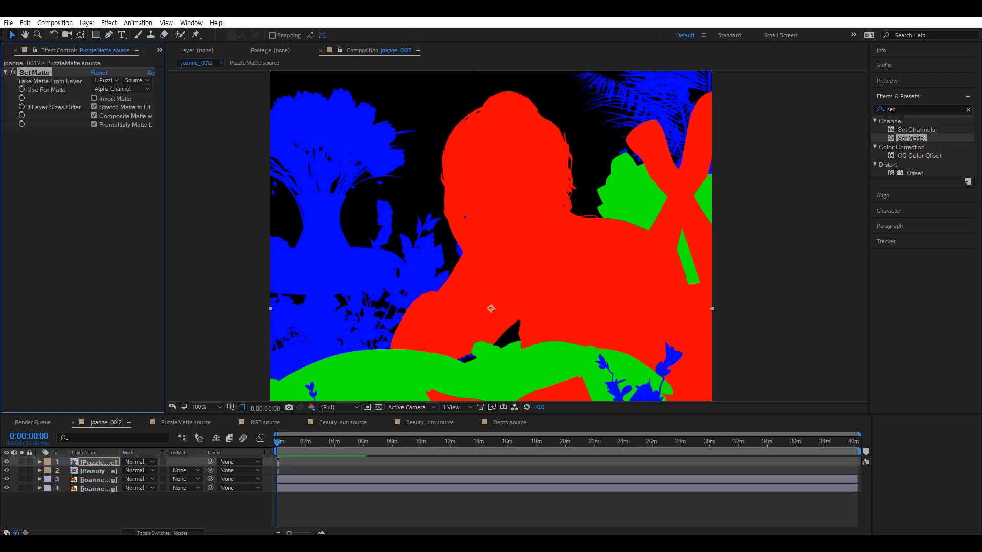
mouse_move(491, 308)
mouse_down()
mouse_move(487, 318)
mouse_move(476, 301)
mouse_up()
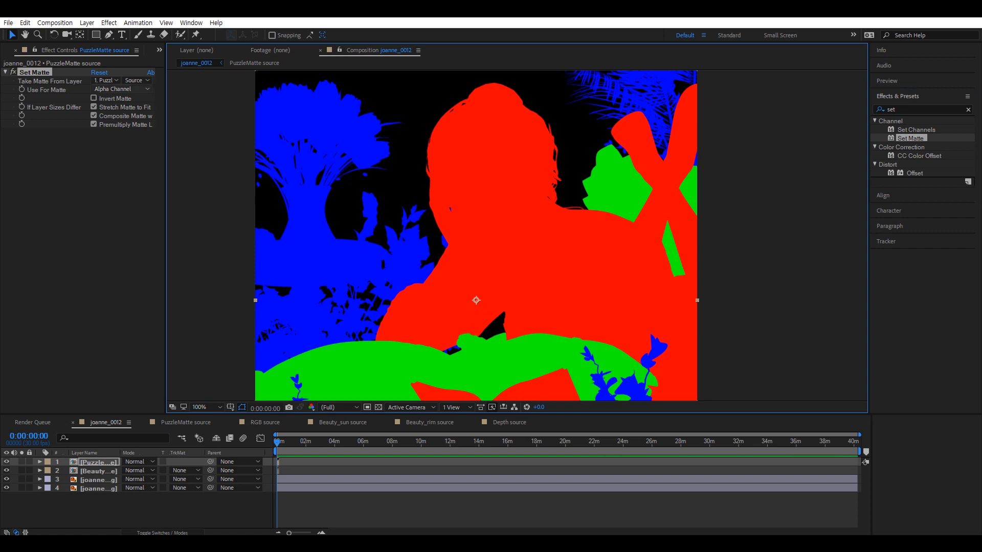
click(121, 89)
click(113, 98)
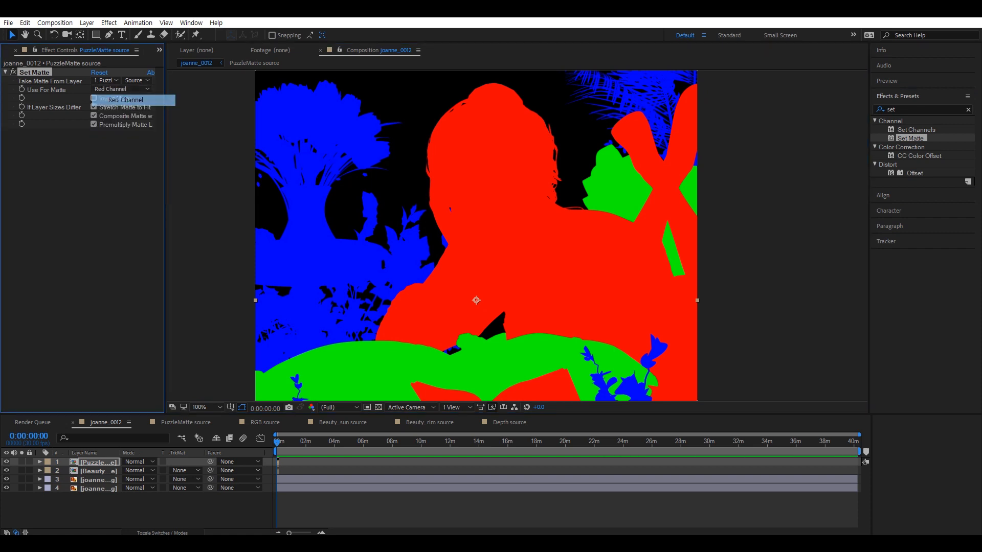
drag(476, 300, 461, 266)
scroll(472, 276, down, 1)
scroll(473, 277, up, 1)
- Set the Beauty_rim source layer's track matte to Alpha Matte from the PuzzleMatte source layer, limiting the rim light to the woman
click(98, 471)
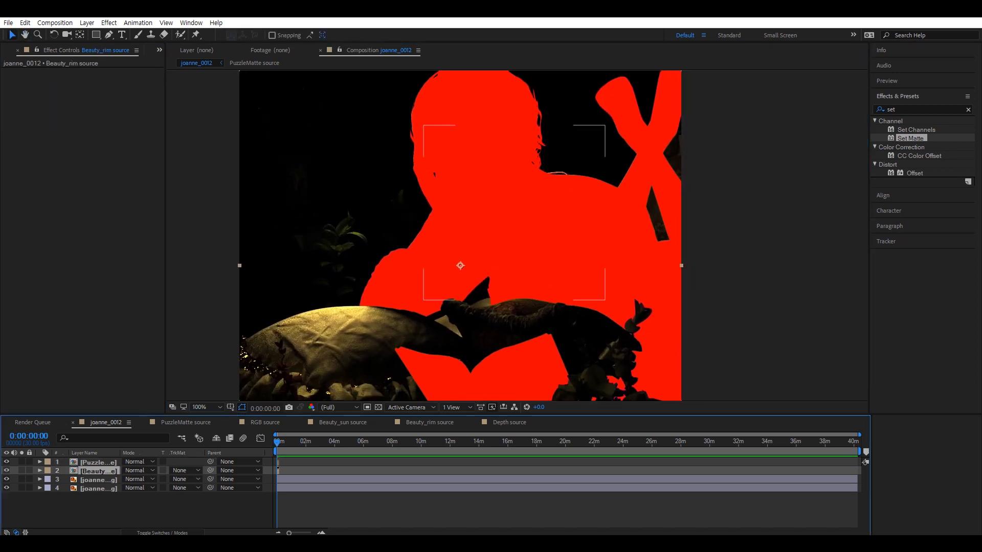
drag(121, 453, 160, 454)
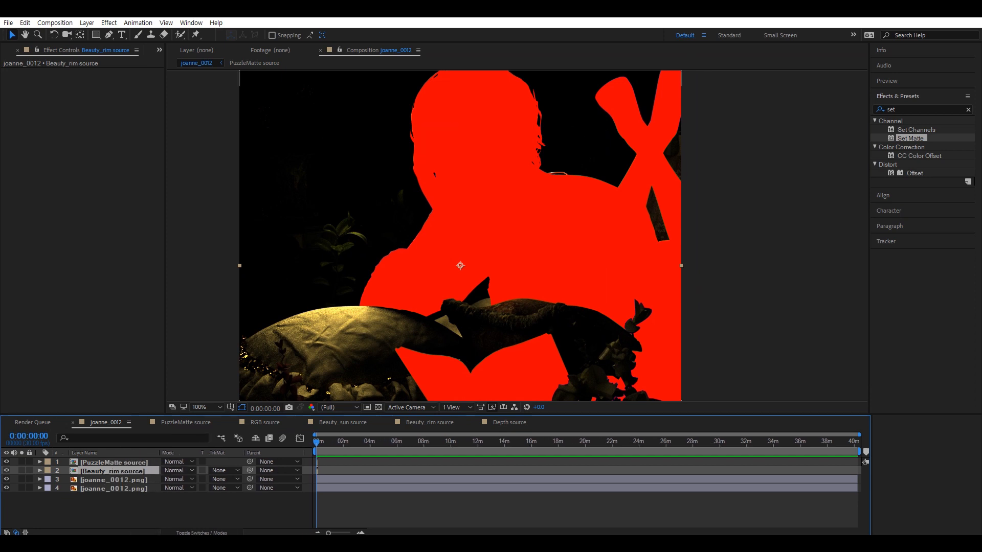
click(279, 471)
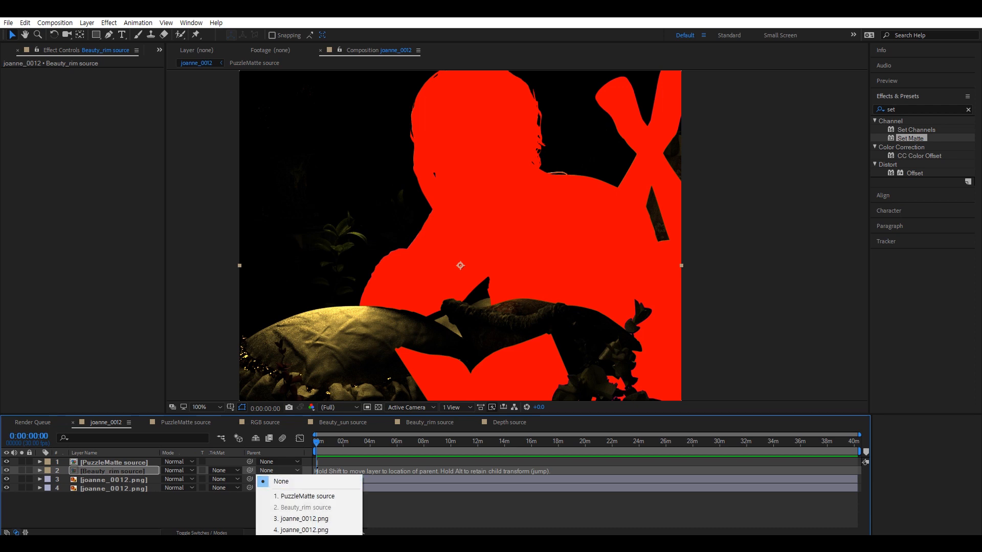
click(225, 471)
click(266, 497)
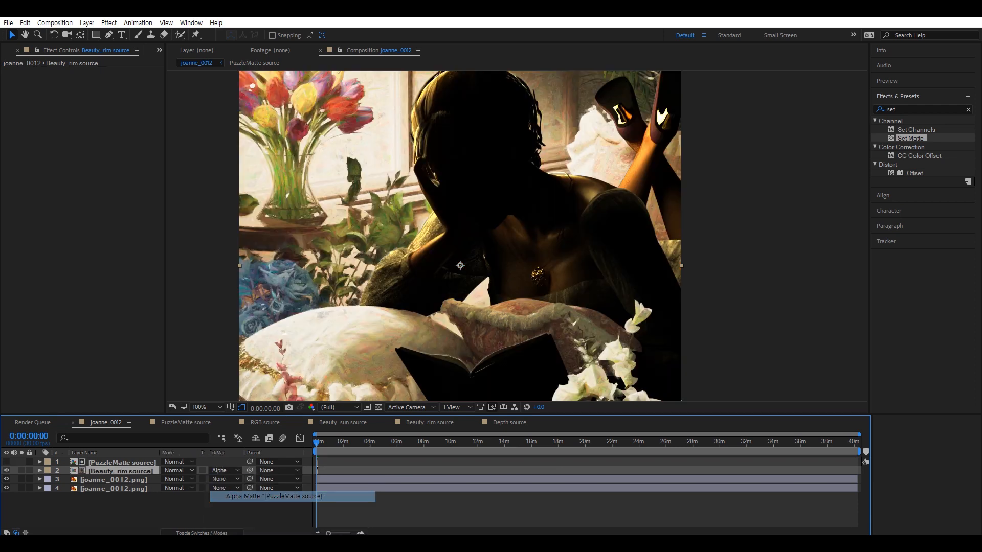
drag(486, 246, 482, 281)
scroll(456, 272, down, 1)
scroll(473, 283, up, 1)
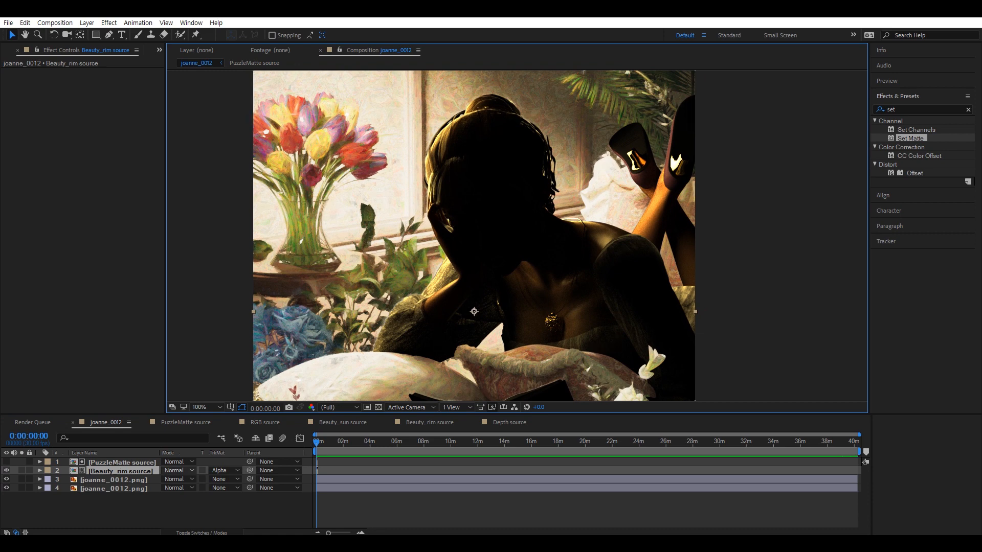
- Set the Beauty_rim source layer's blending mode to Screen and compare the painting with and without the rim light
click(179, 471)
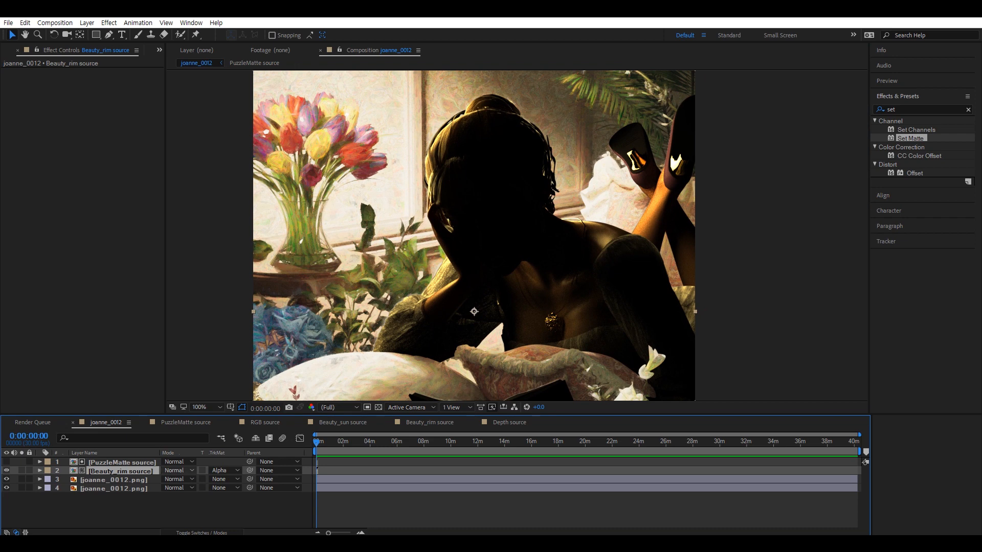
key(ctrl+shift+a)
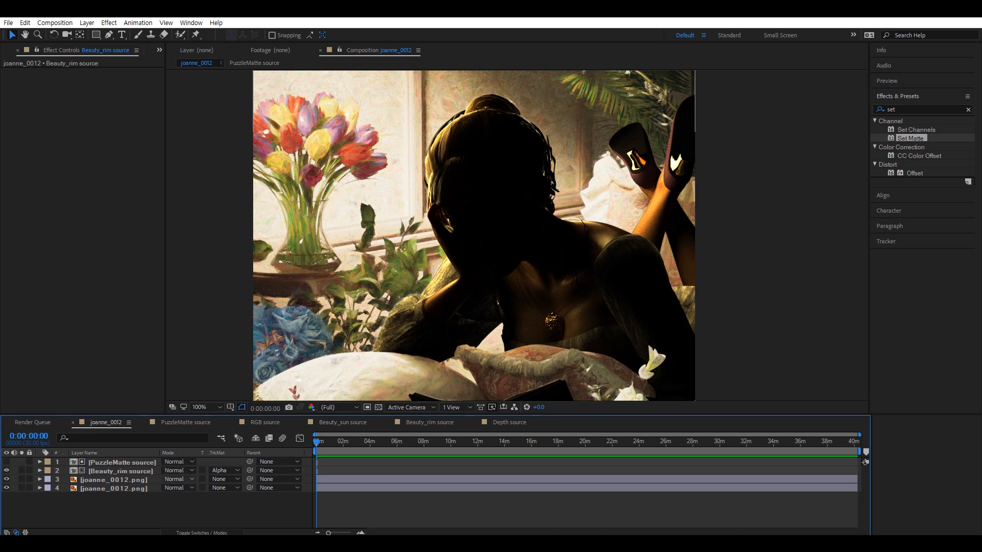
click(176, 471)
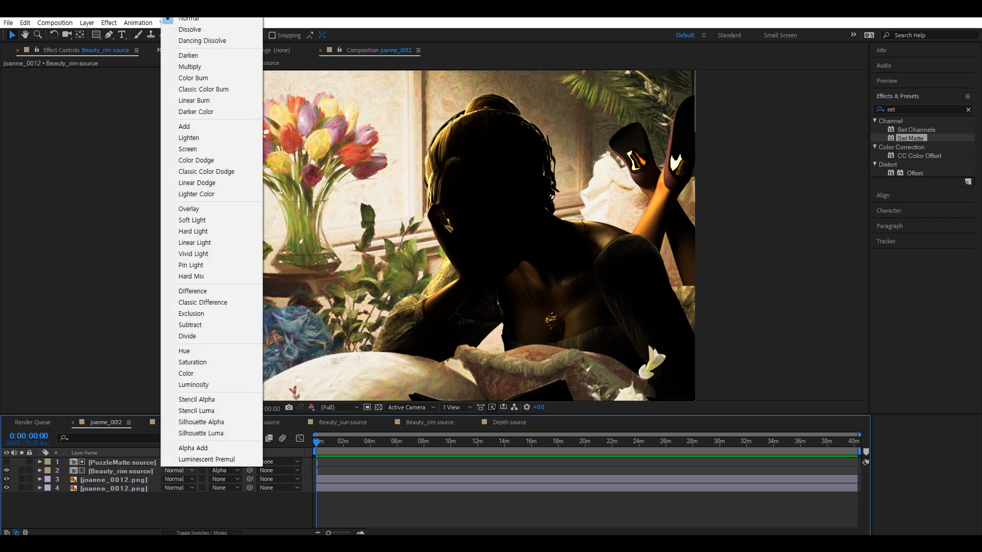
click(187, 149)
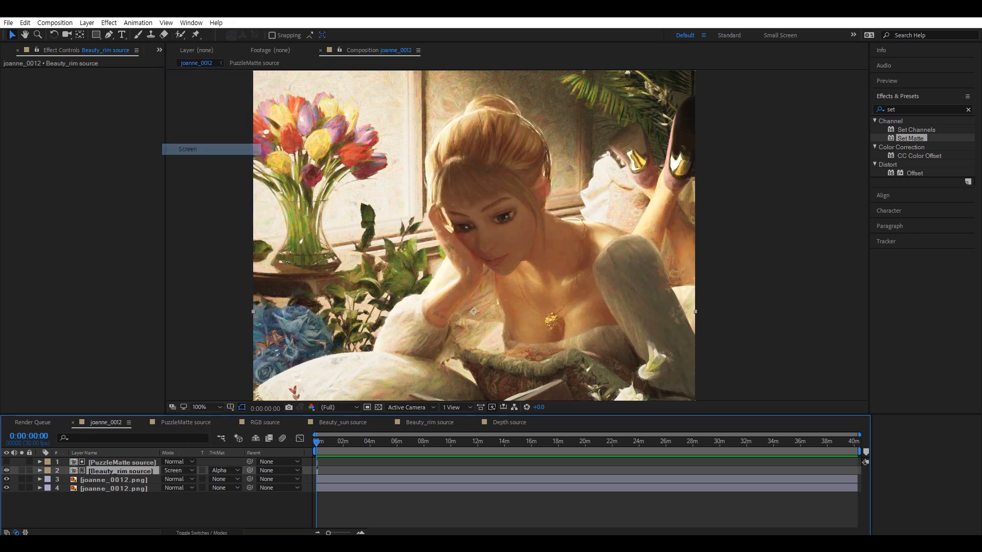
key(comma)
drag(517, 236, 519, 245)
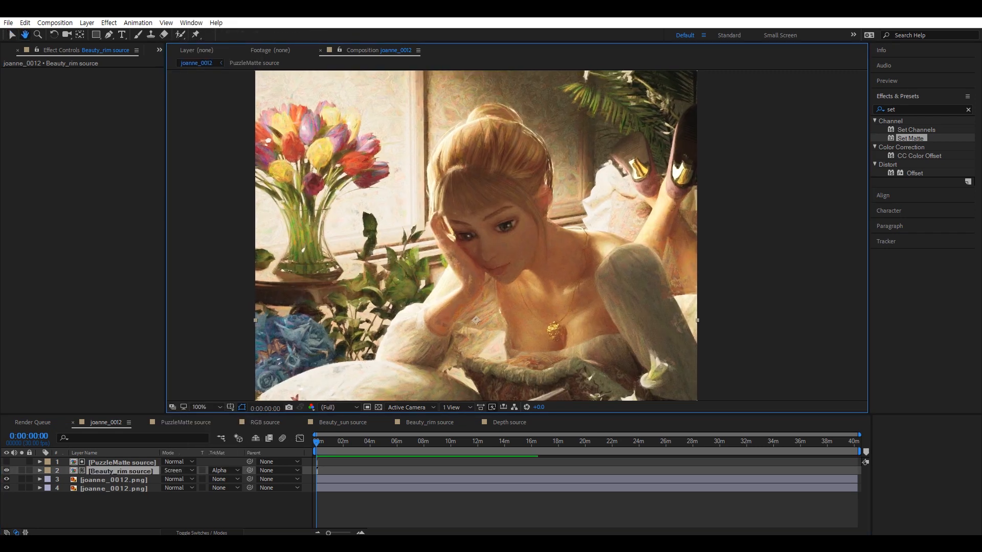
click(6, 471)
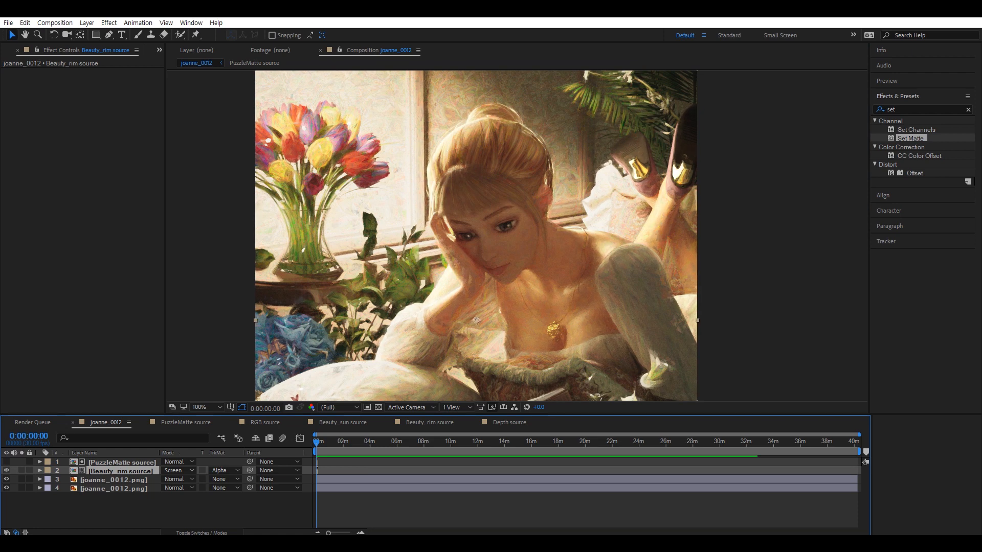
key(ctrl+shift+a)
- Search the effects for "glow" and try applying Deep Glow directly to the Beauty_rim source layer
click(921, 110)
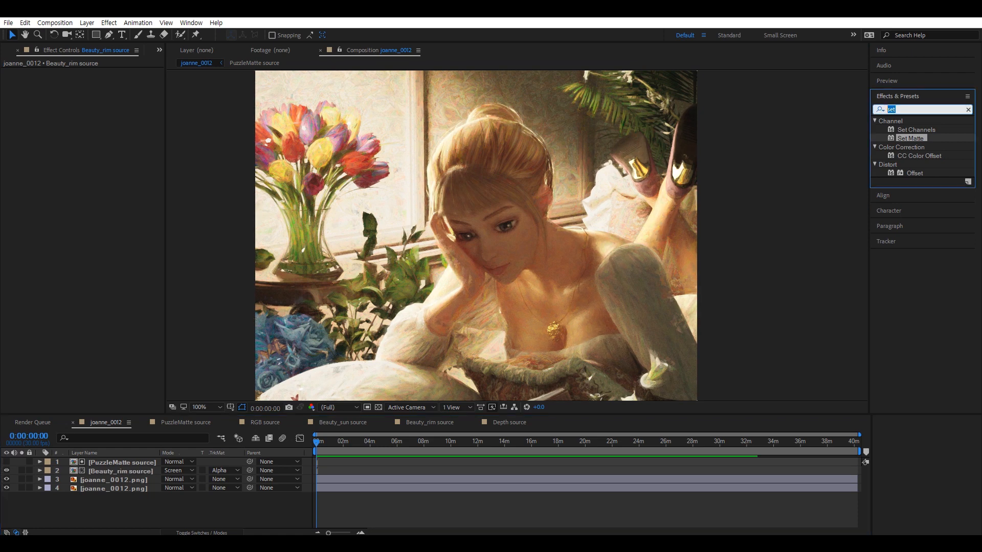
text(glow)
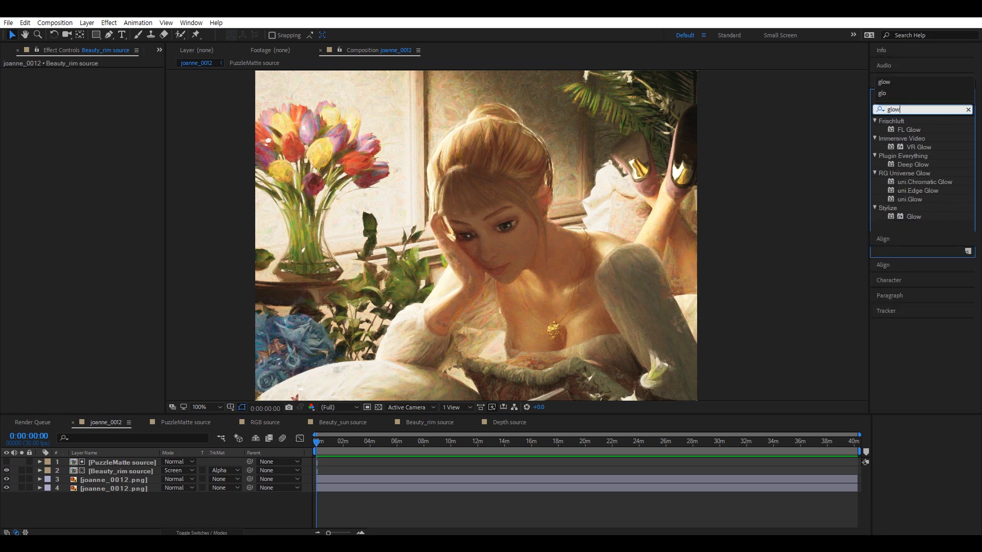
click(913, 164)
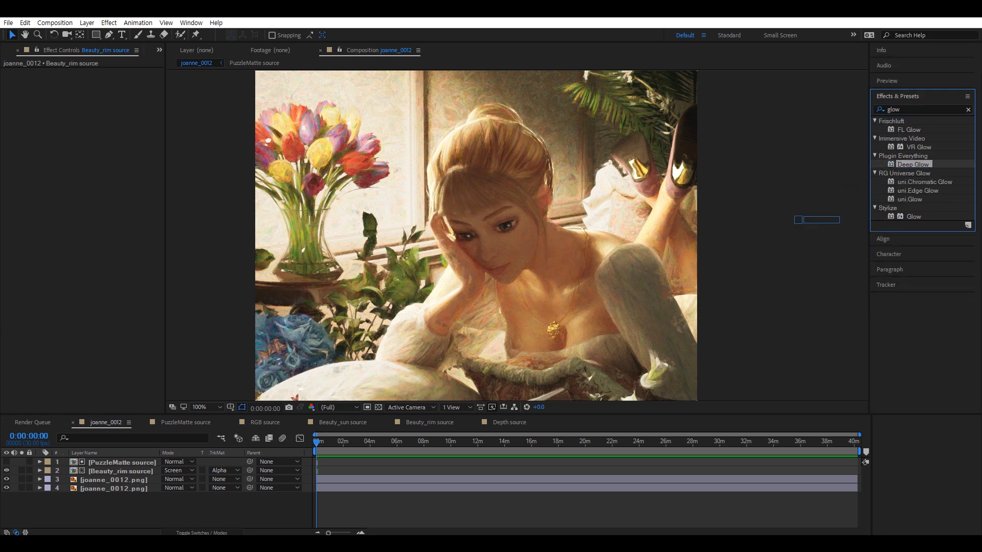
drag(821, 220, 97, 472)
key(ctrl+z)
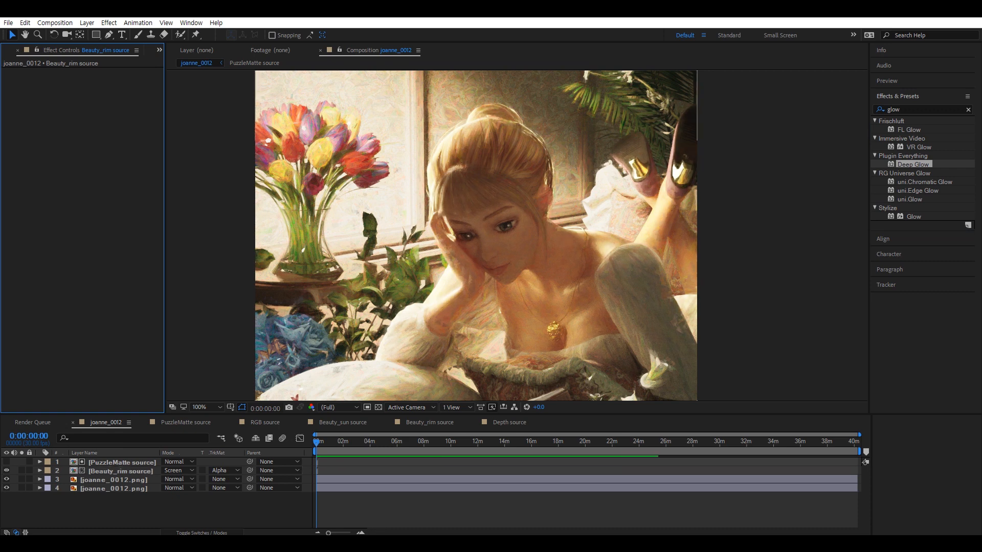
- Pre-compose the PuzzleMatte source and Beauty_rim source layers together, moving all attributes into the new composition
click(121, 463)
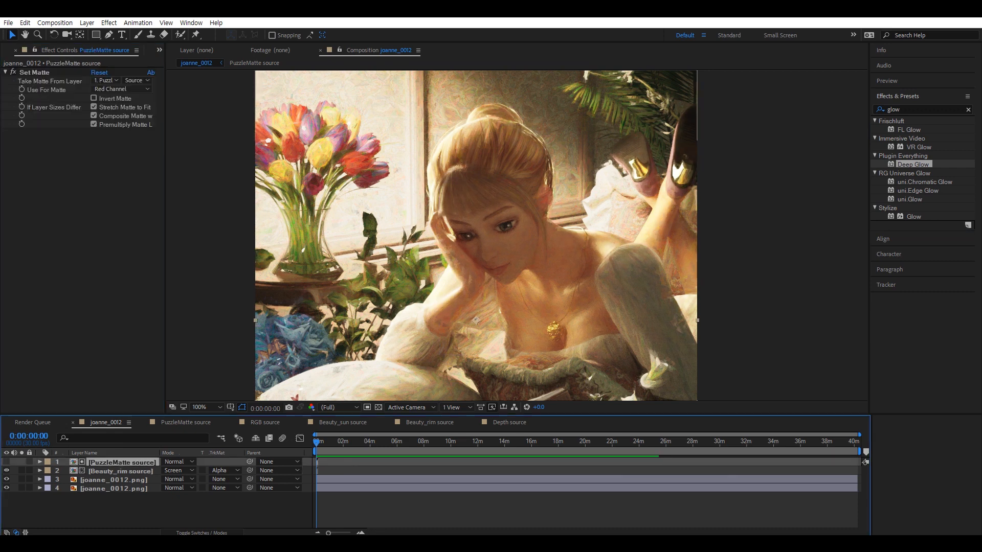
right_click(149, 471)
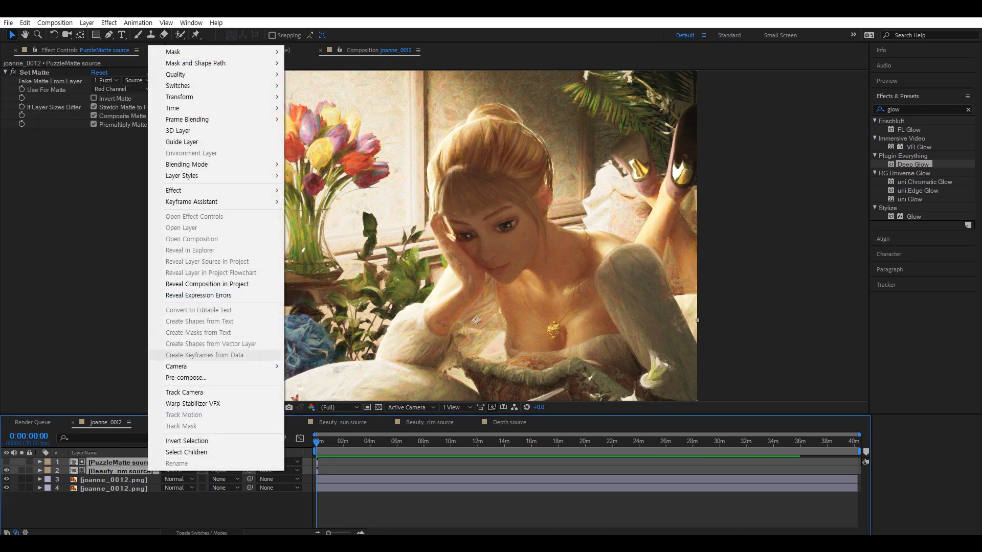
click(185, 377)
key(Return)
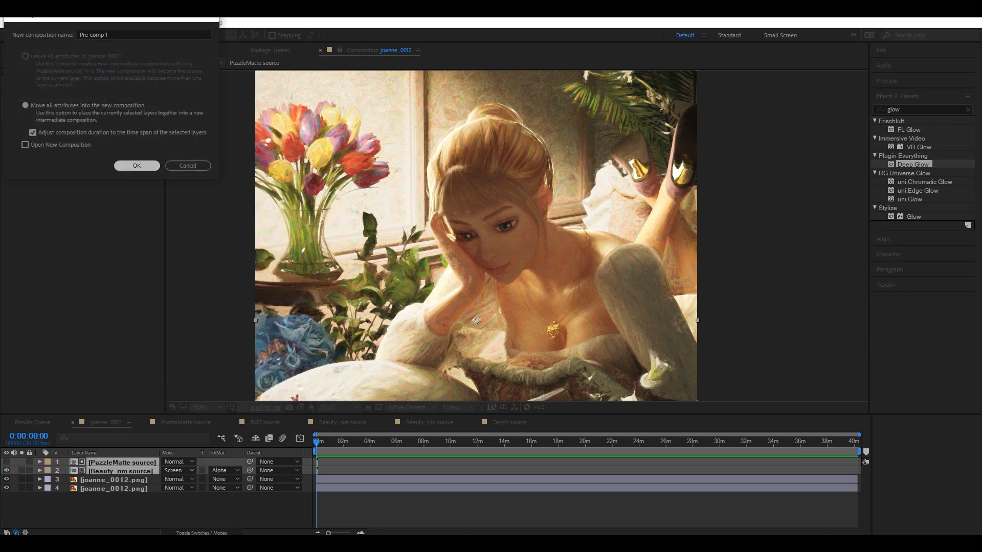
- Apply the Deep Glow effect to the pre-composed rim light layer and set its blending mode to Screen
drag(913, 164, 43, 537)
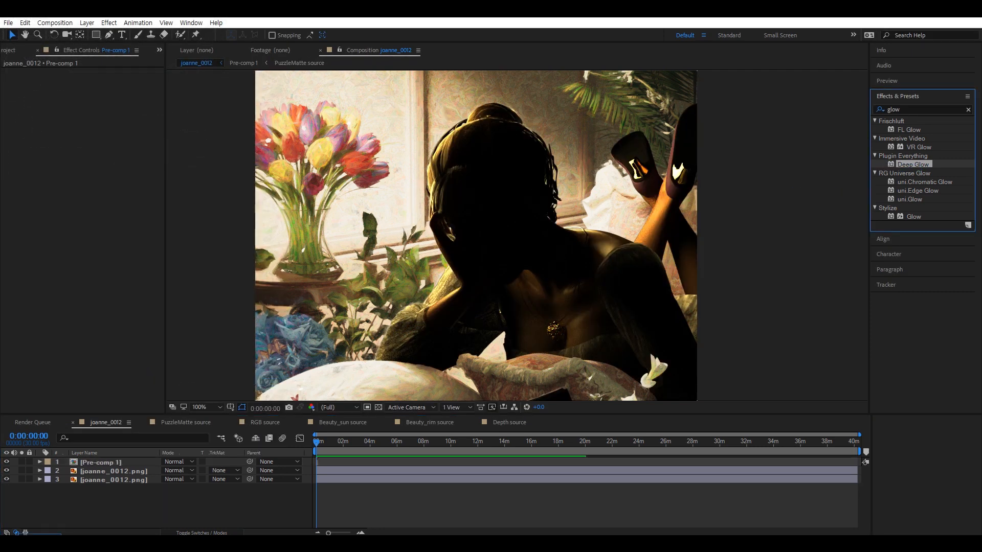
drag(76, 485, 85, 462)
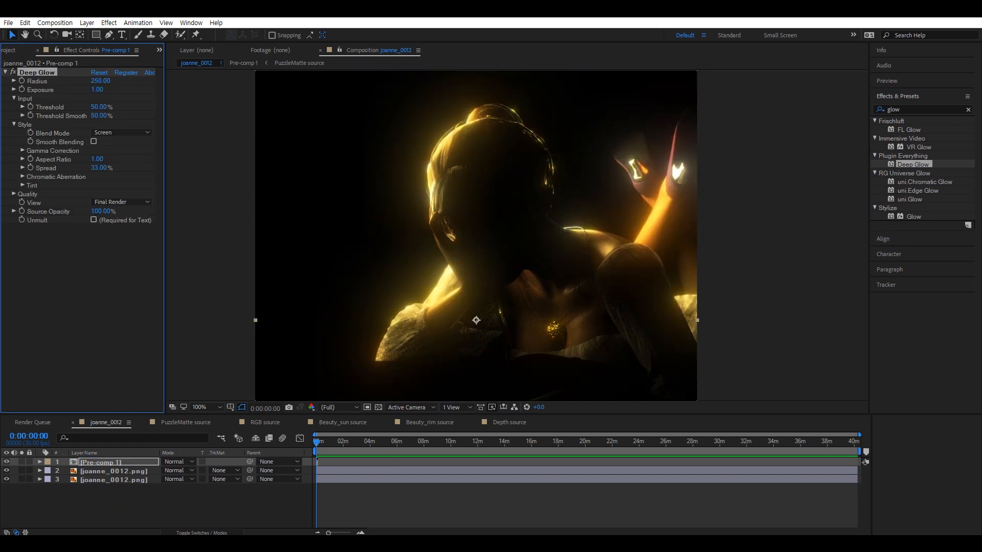
click(177, 462)
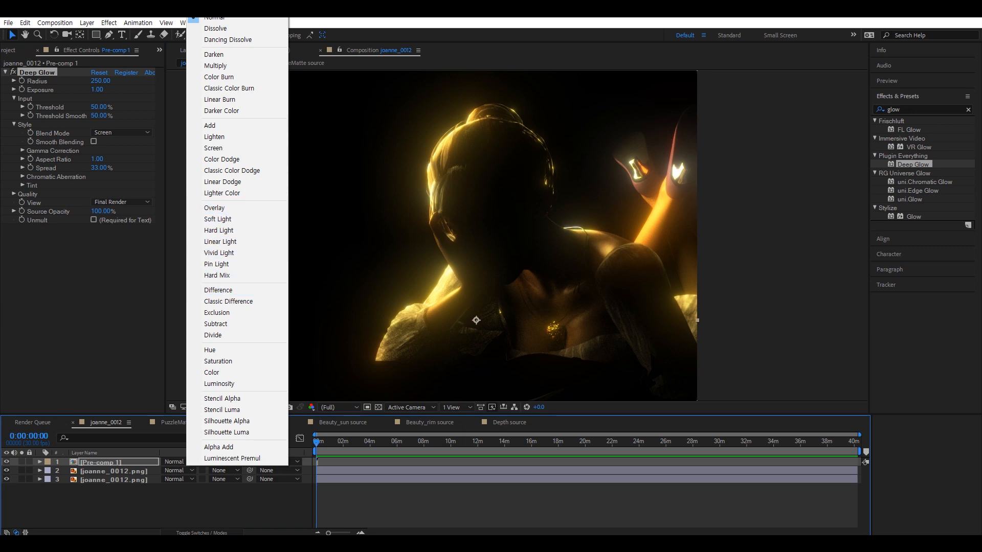
click(213, 148)
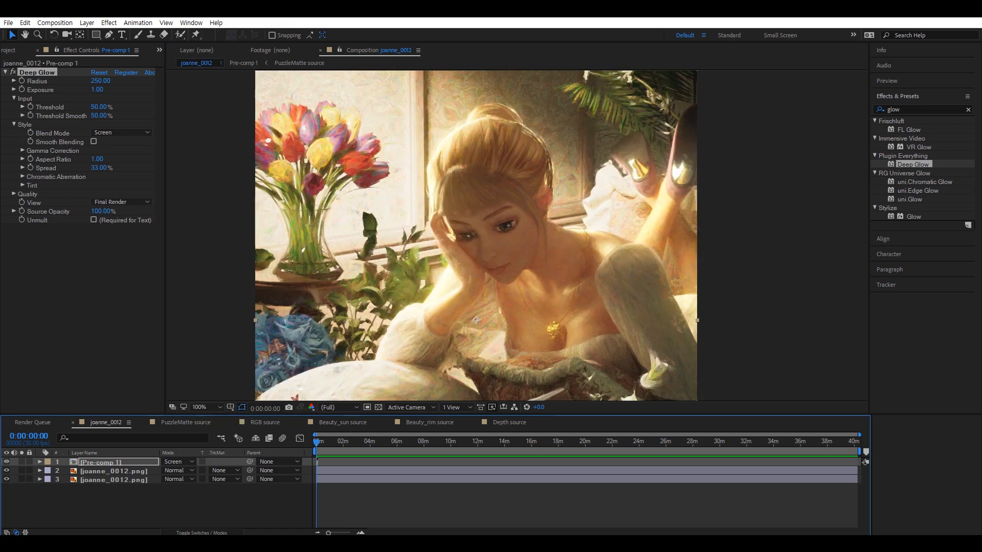
- Set the Deep Glow radius to 225 and its exposure to 0.5
drag(100, 81, 88, 81)
text(0.5)
key(Return)
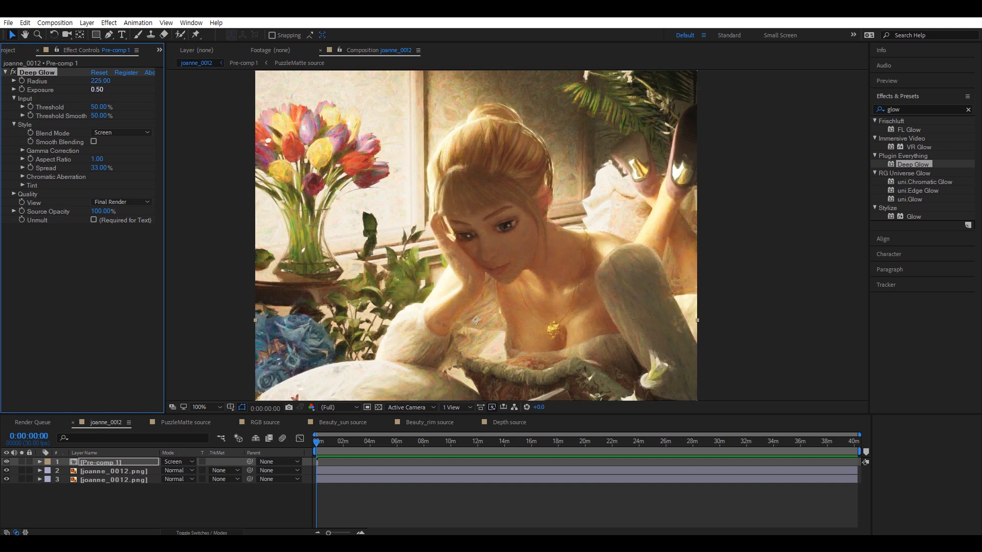
click(58, 327)
- Toggle the pre-comp layer's visibility repeatedly to compare the painting with and without the glowing rim light
click(7, 462)
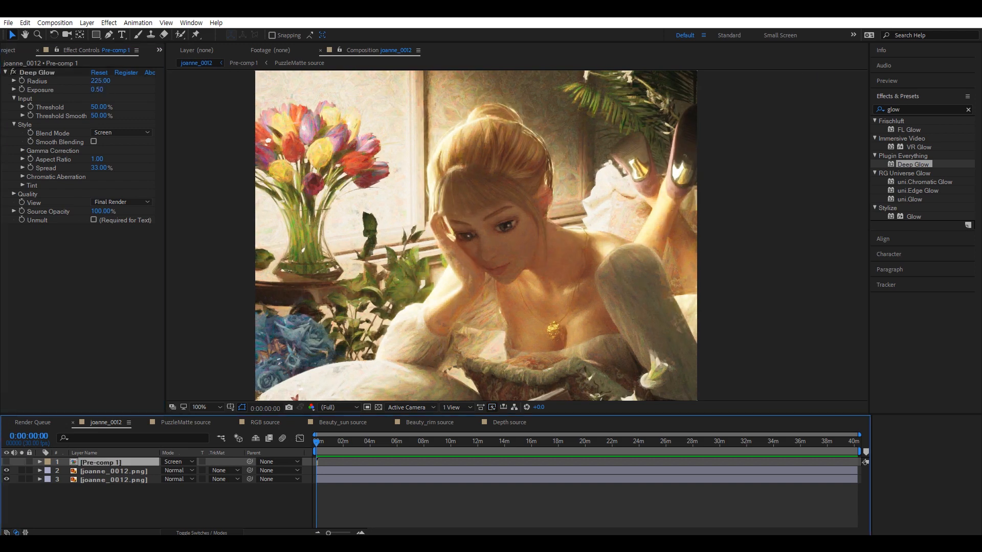
click(6, 462)
click(6, 462)
click(7, 462)
scroll(516, 255, down, 1)
scroll(517, 256, up, 1)
drag(516, 256, 514, 241)
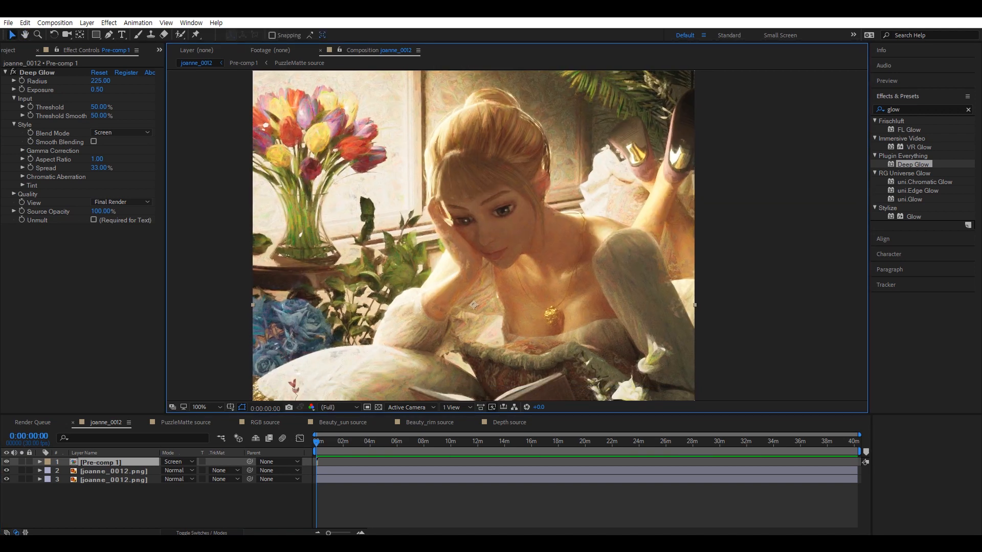
click(6, 462)
click(7, 462)
- Examine the glowing rim light up close at 200% around the woman's hair, face, shoulder and feet
mouse_move(516, 240)
mouse_down()
mouse_move(521, 265)
mouse_move(472, 258)
mouse_move(501, 249)
mouse_up()
drag(458, 313, 484, 166)
scroll(625, 371, up, 1)
scroll(518, 236, up, 1)
scroll(517, 236, down, 1)
drag(606, 209, 430, 264)
drag(511, 230, 433, 250)
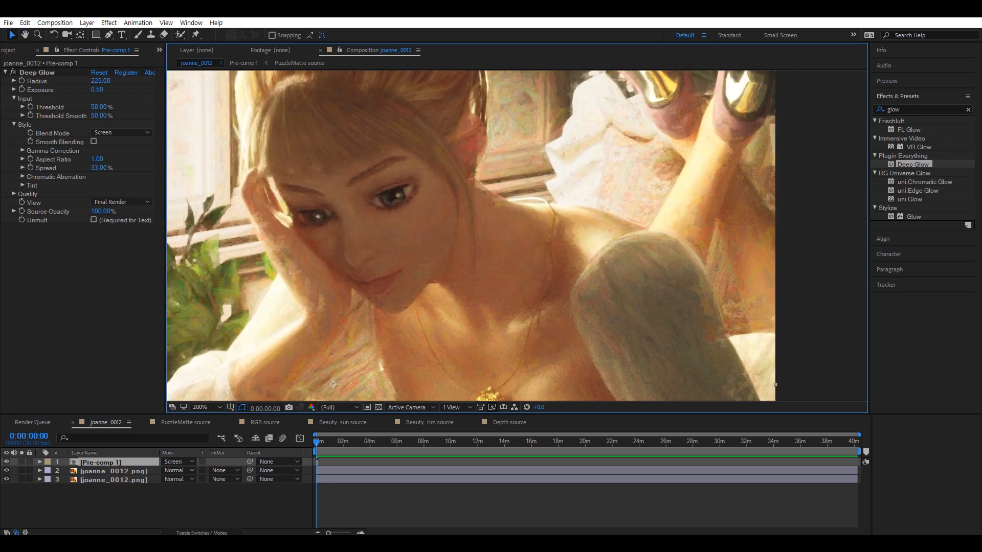
drag(491, 215, 460, 288)
drag(435, 246, 622, 333)
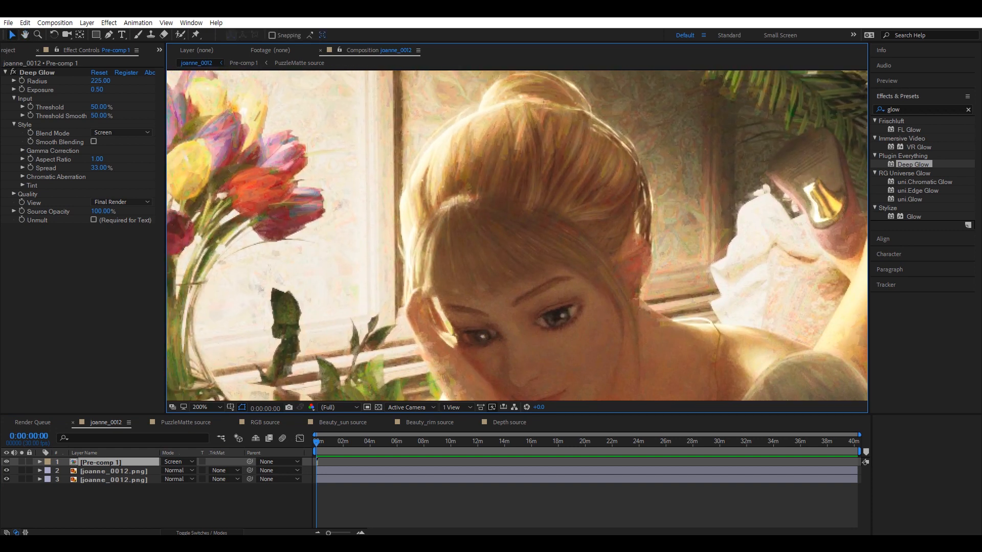
- Solo the glowing Pre-comp 1 rim light layer in the joanne_0012 composition
drag(517, 266, 574, 224)
scroll(517, 236, down, 1)
drag(537, 266, 468, 208)
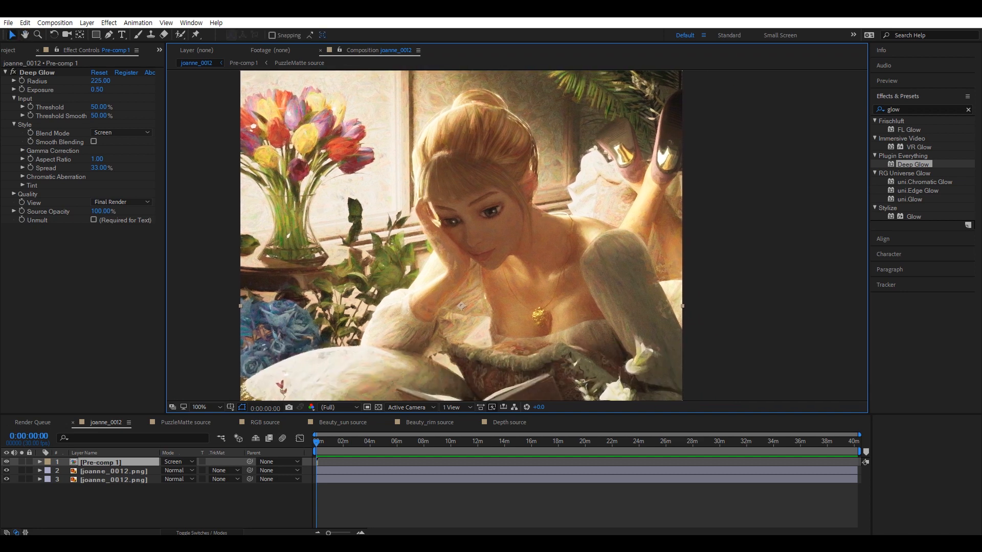
click(21, 461)
click(87, 504)
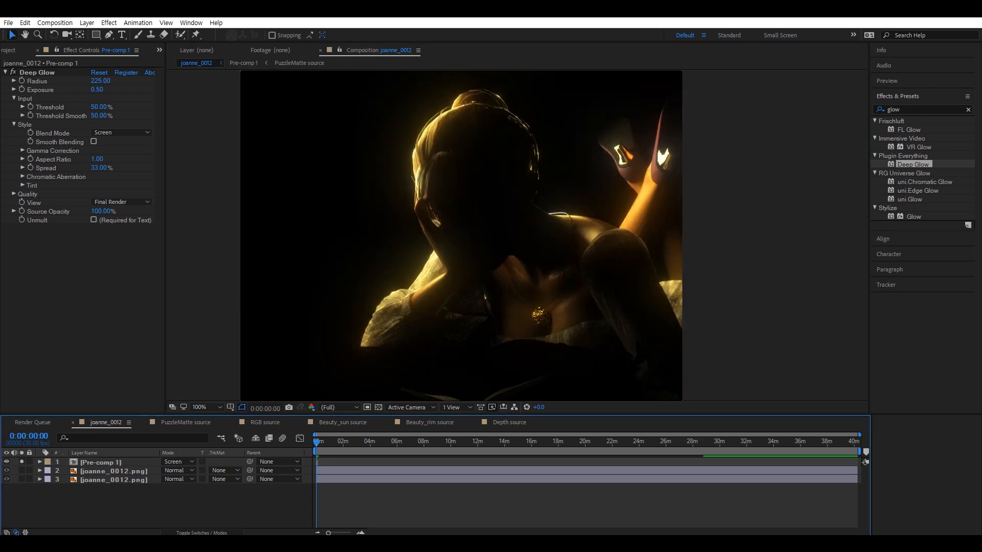
mouse_move(516, 255)
mouse_down()
mouse_move(519, 243)
mouse_move(517, 257)
mouse_up()
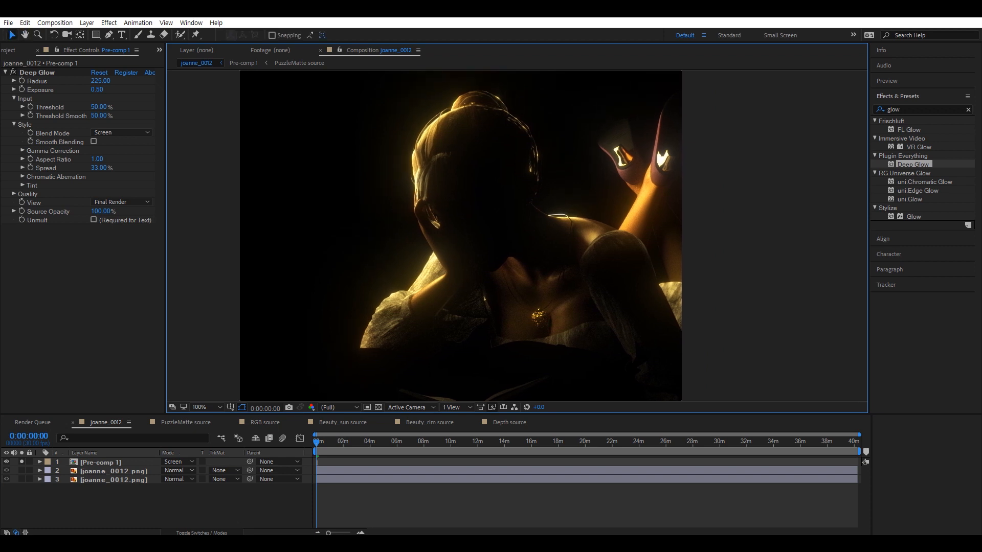
- Add the joanne_0012 frame to the render queue and set its output format to PNG Sequence
key(ctrl+m)
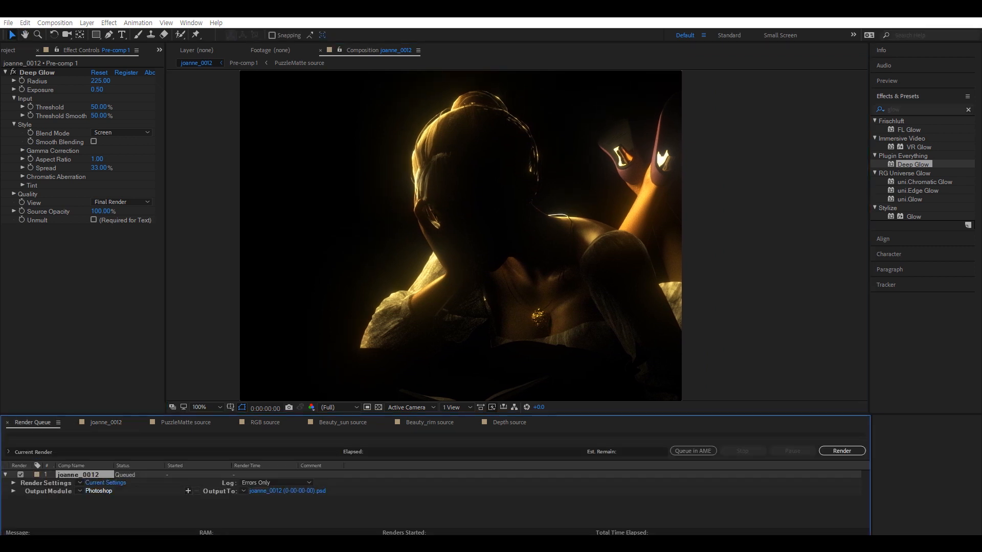
click(98, 491)
click(129, 64)
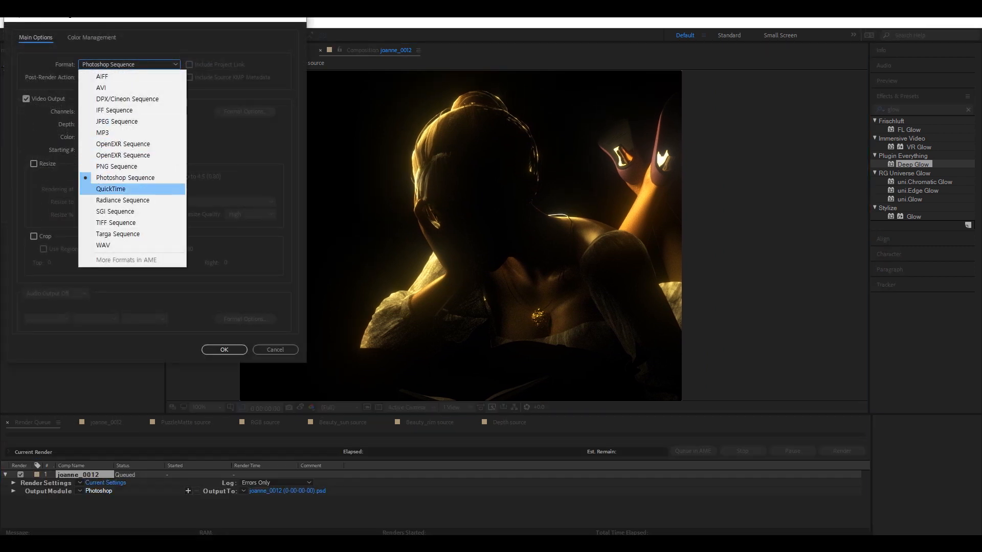
click(117, 166)
key(Return)
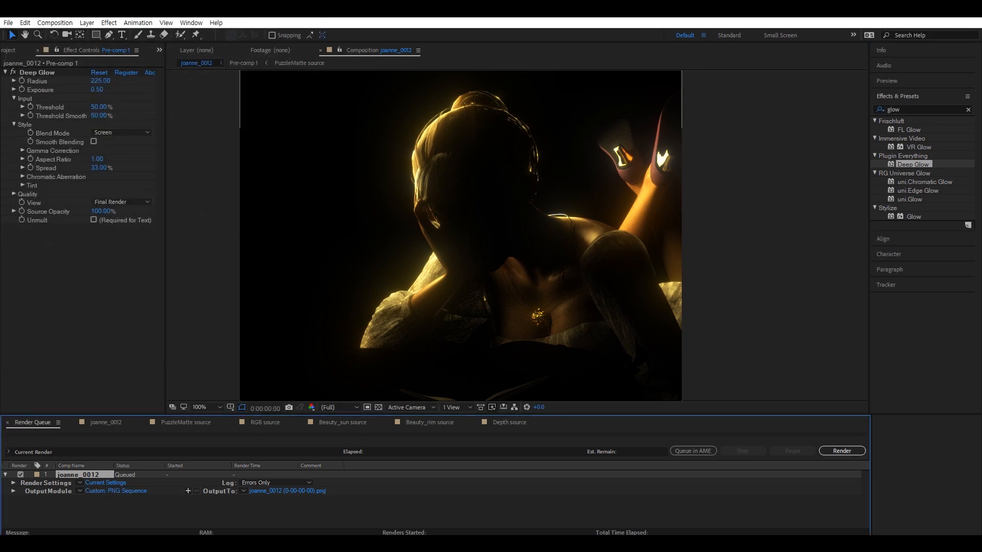
- Choose the rim folder inside tutorial/_comp as the output location for the rendered frame
click(288, 491)
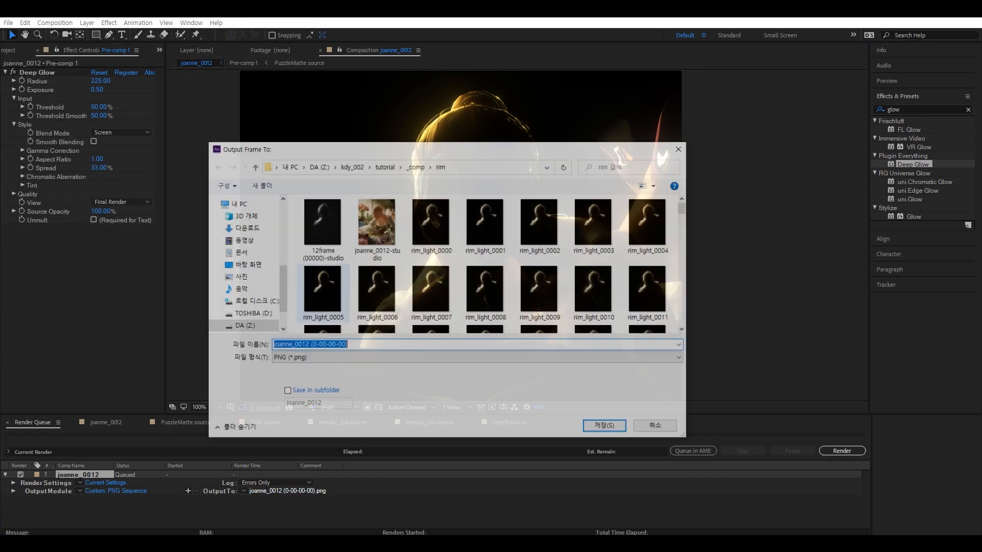
click(353, 166)
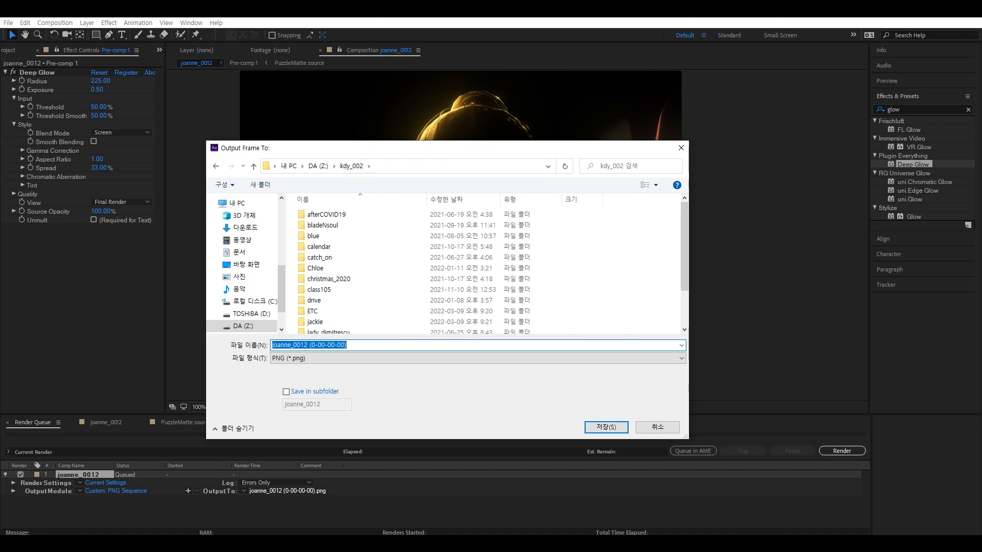
scroll(358, 265, down, 1)
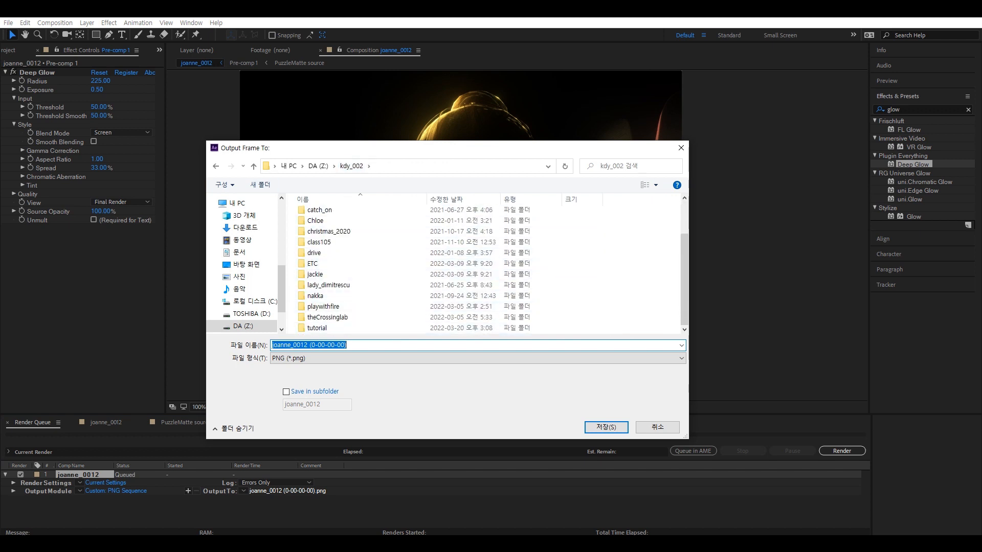
click(216, 167)
scroll(378, 282, down, 2)
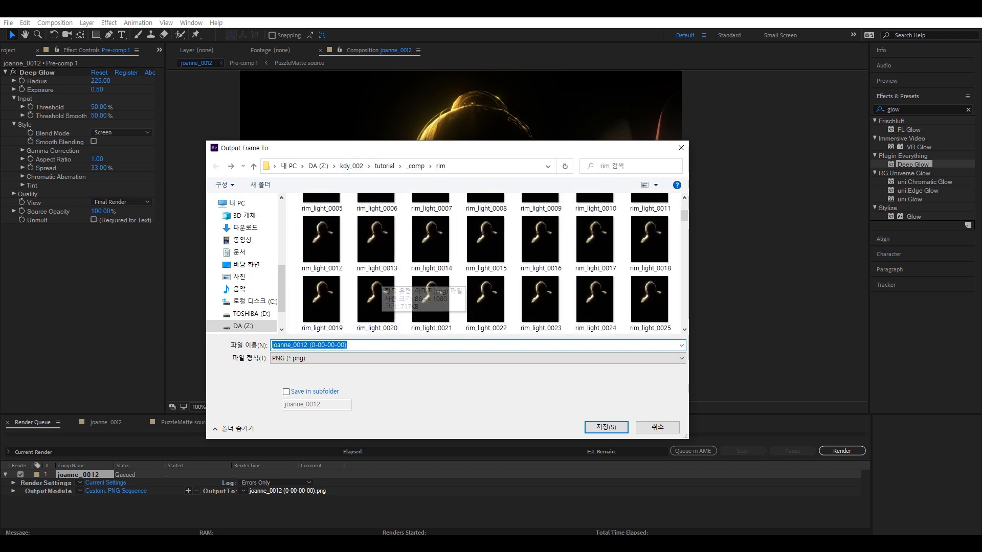
click(415, 166)
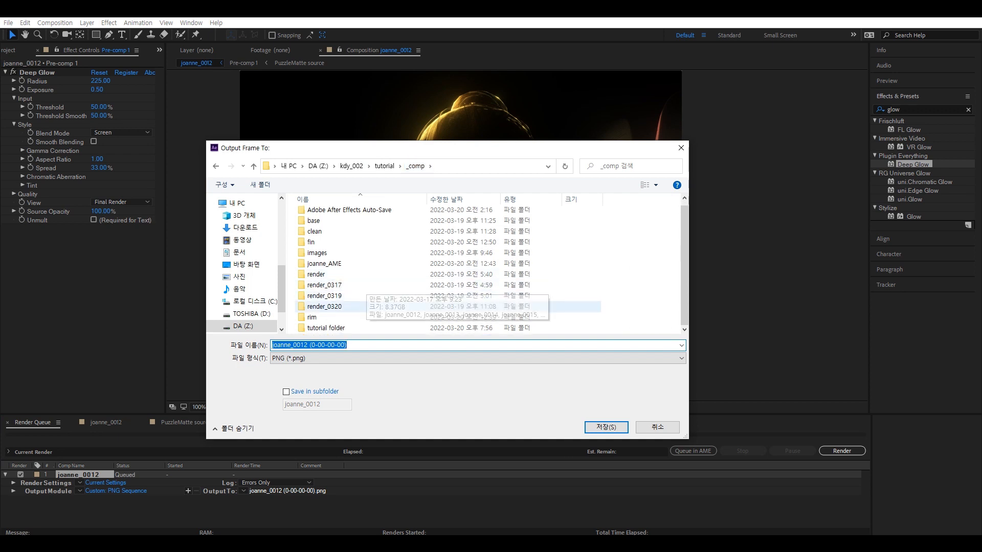
click(326, 327)
double_click(314, 317)
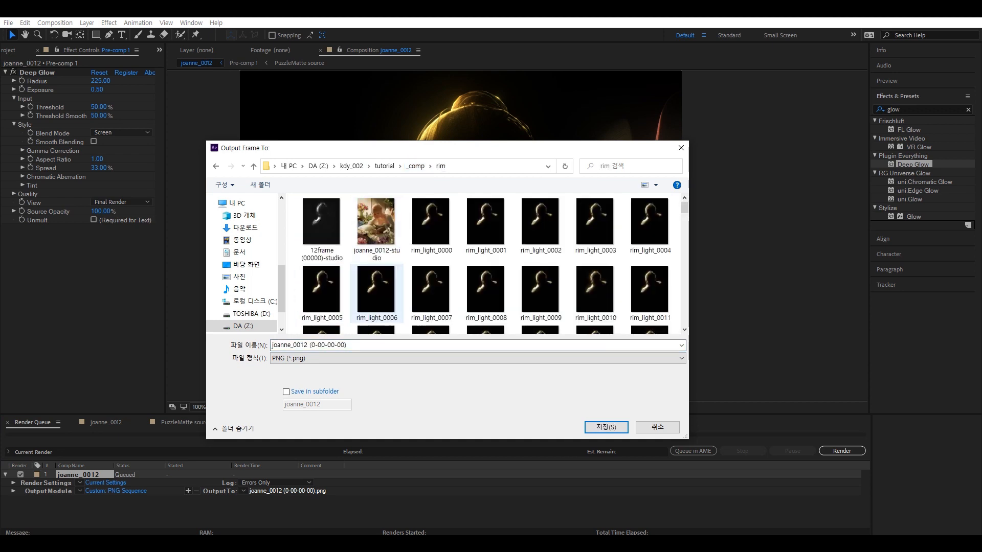
- Name the PNG output file test and render the queued frame
click(389, 358)
click(389, 368)
click(389, 345)
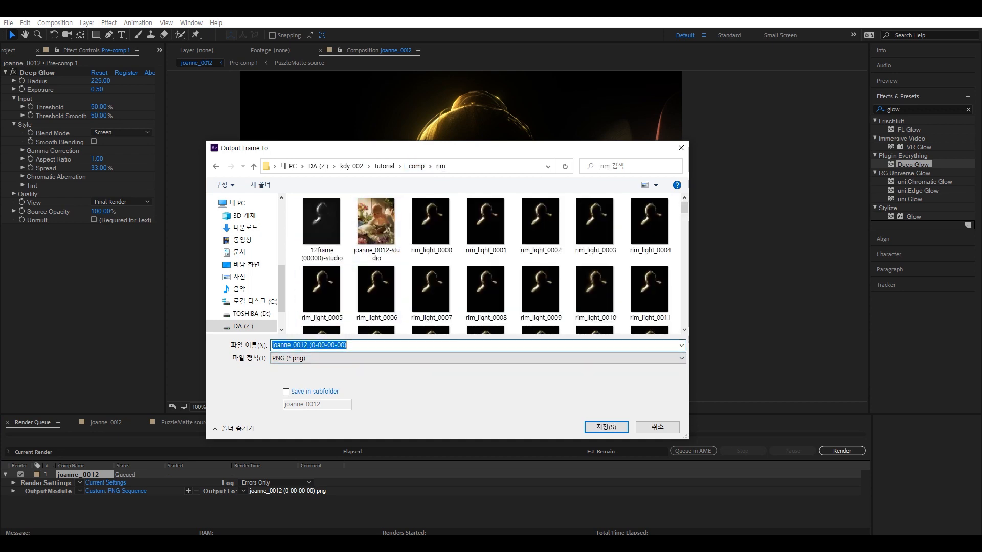
text(ㅅ)
key(BackSpace)
text(test)
key(Return)
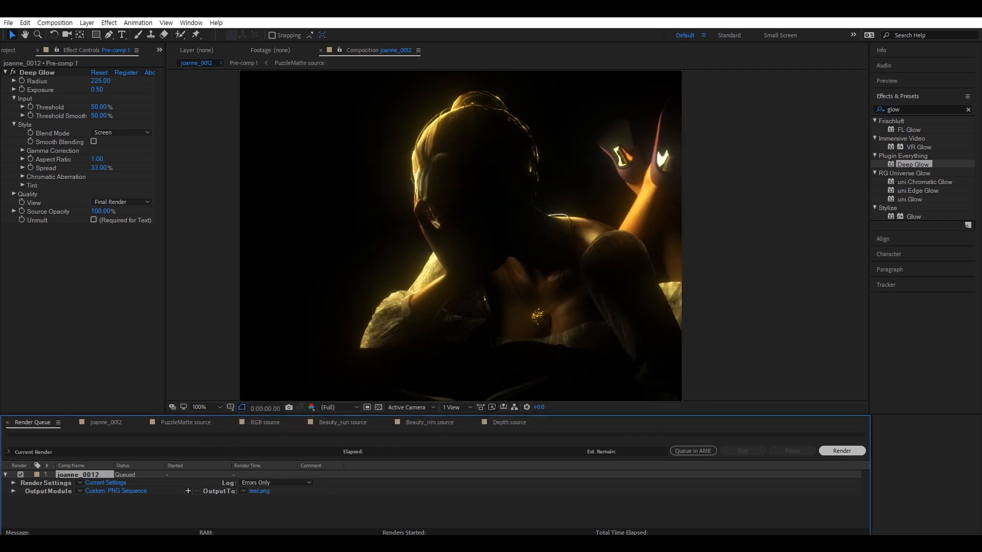
click(842, 451)
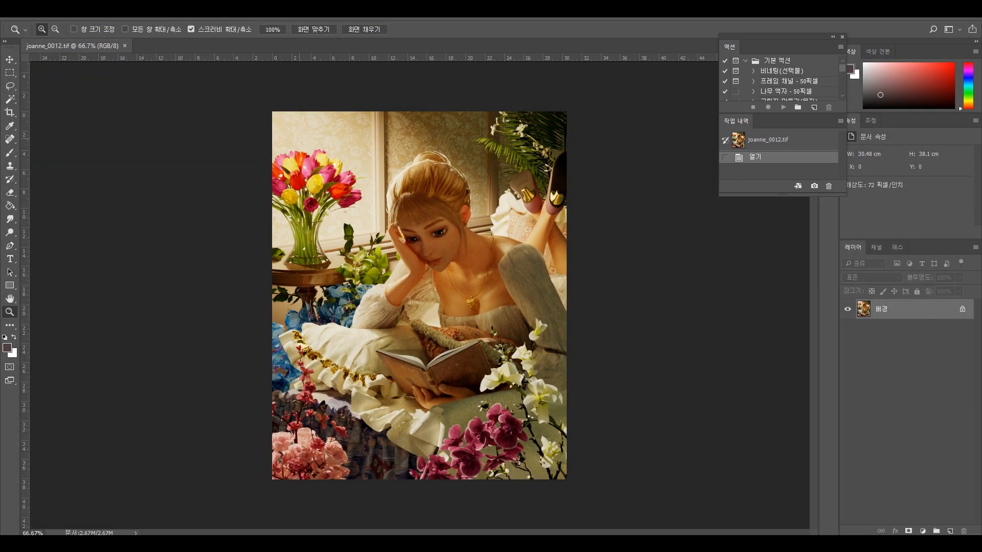
- Switch to Photoshop and open the test image from the _comp/rim folder
click(32, 11)
click(43, 34)
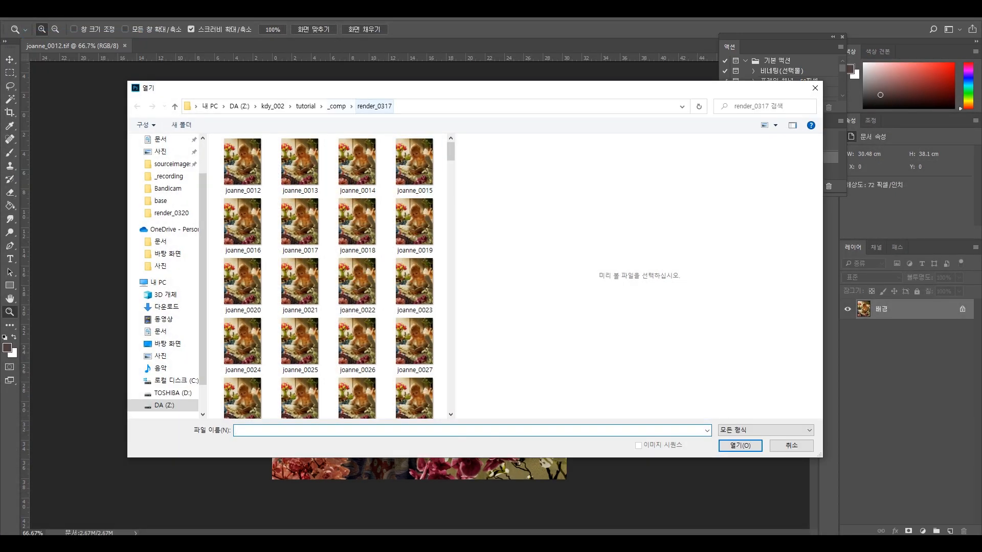
click(337, 106)
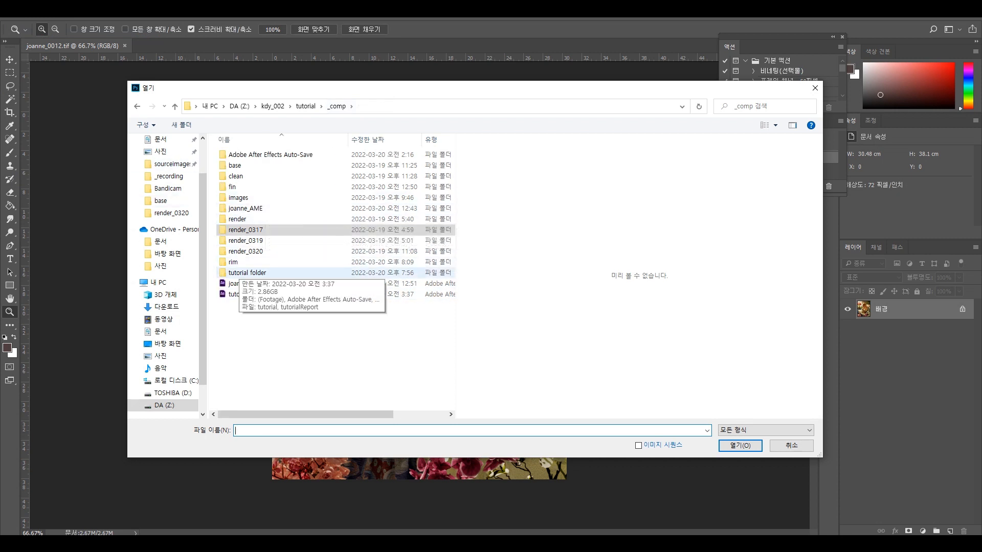
double_click(233, 262)
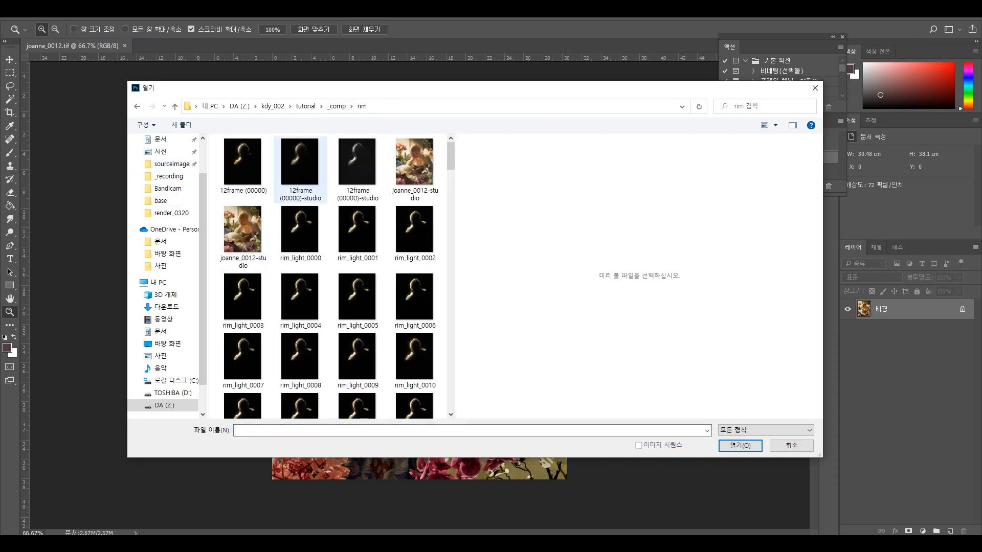
scroll(358, 388, down, 15)
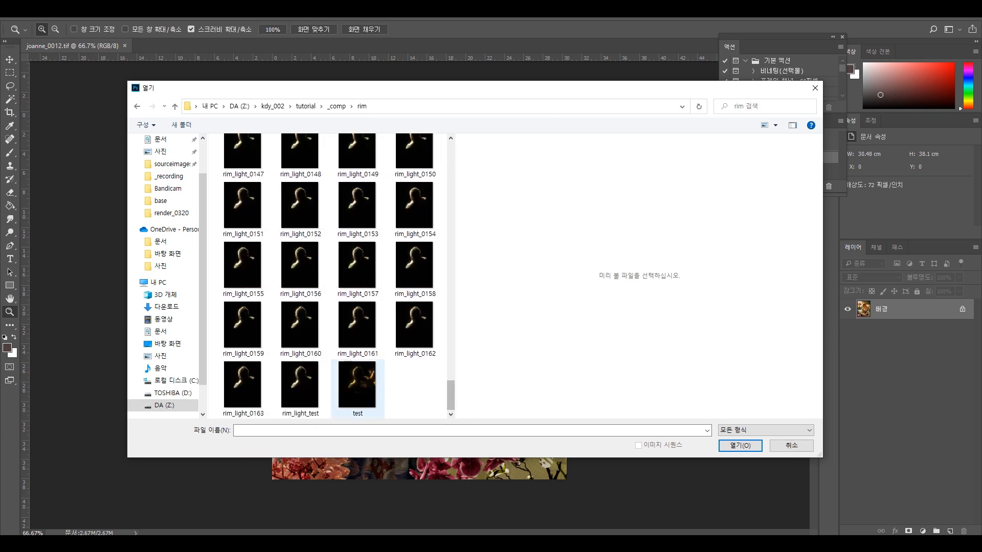
double_click(358, 389)
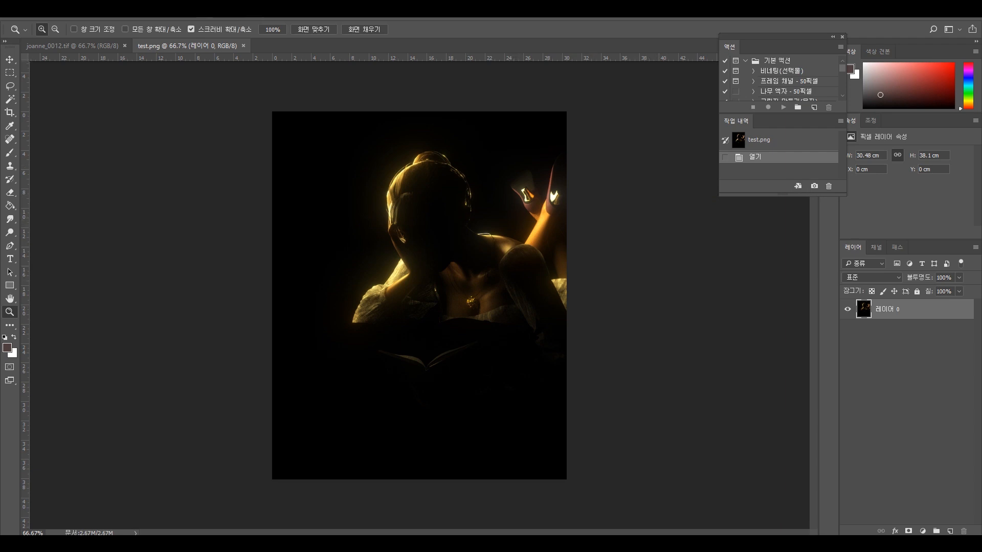
- Send the rim light image to the Topaz Studio 2 filter and browse through its looks
click(201, 13)
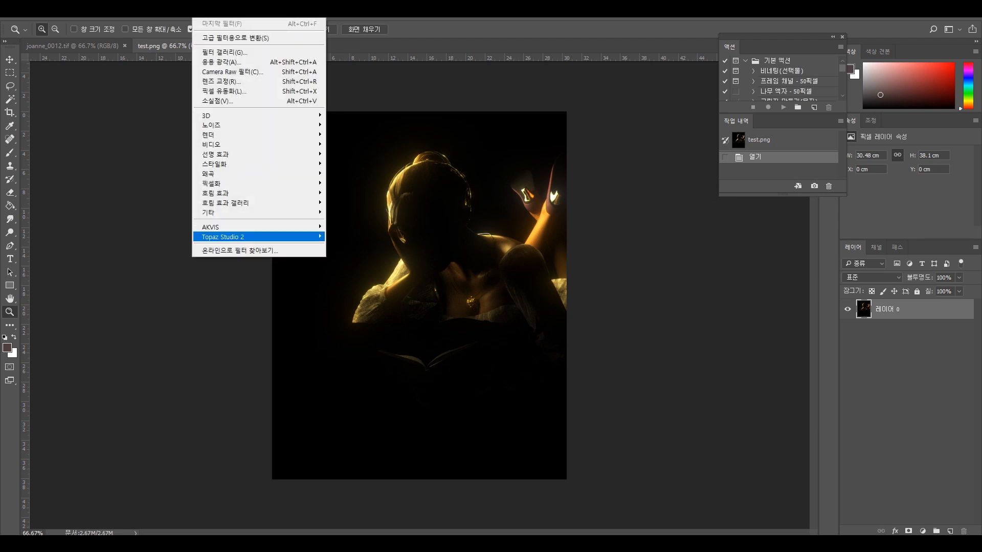
click(356, 236)
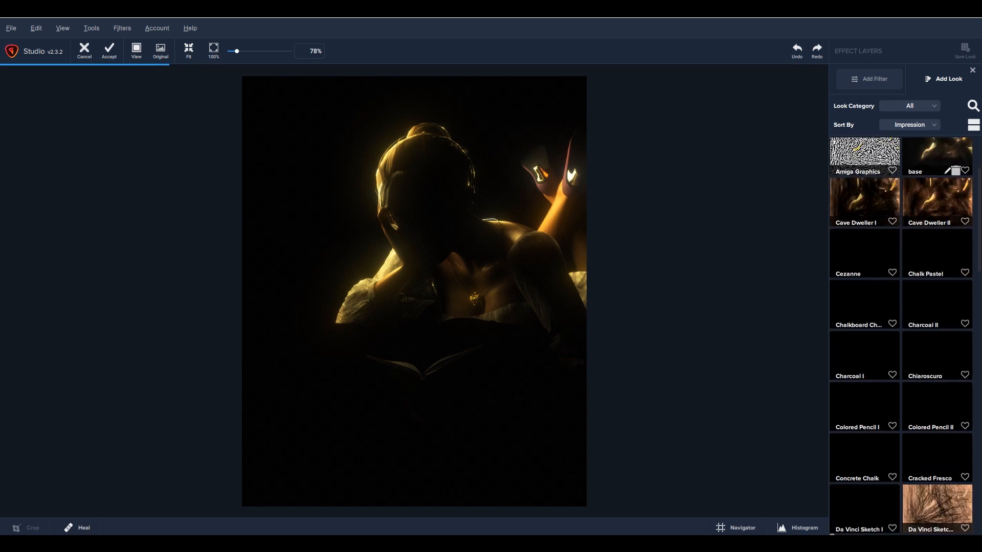
scroll(901, 337, down, 4)
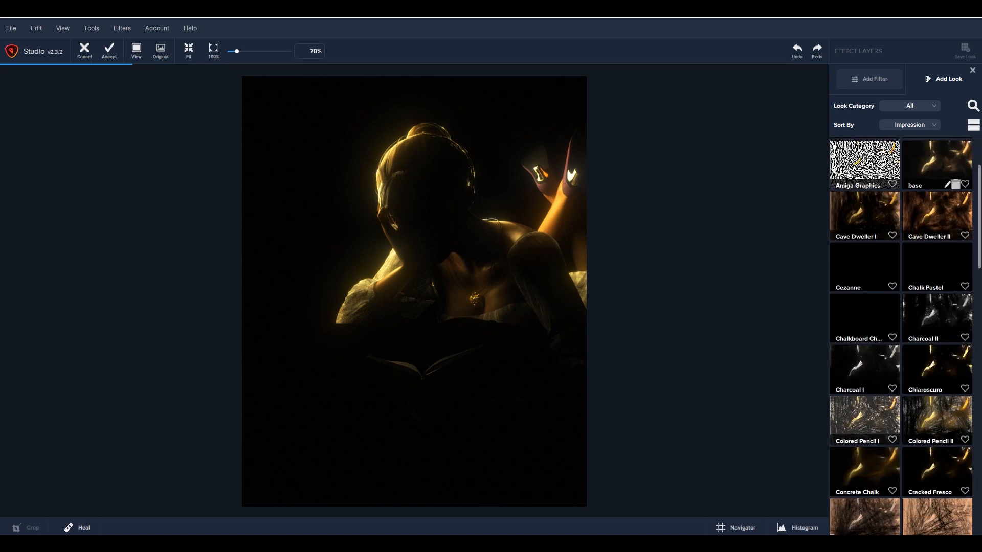
scroll(901, 336, down, 3)
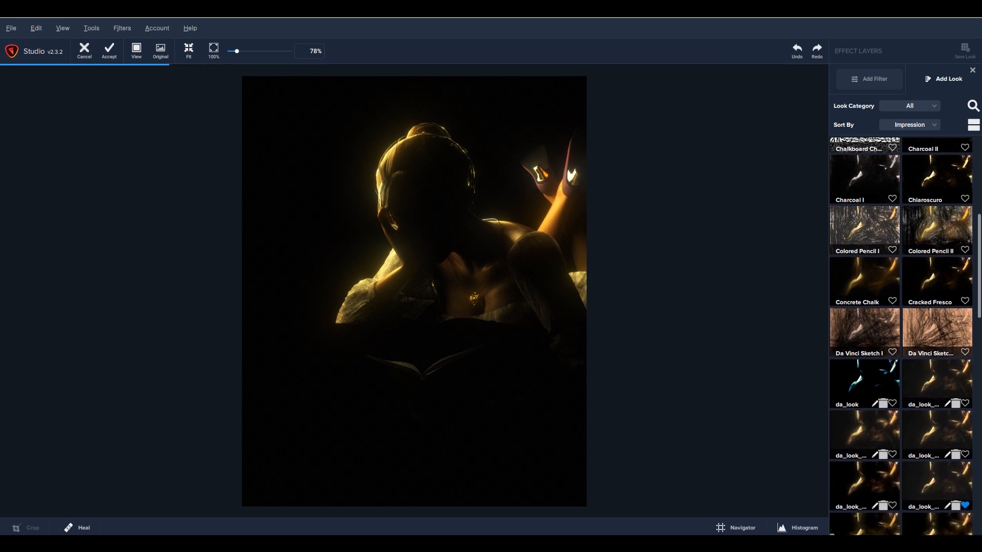
- Preview several of the saved da_look presets on the rim light image
click(865, 373)
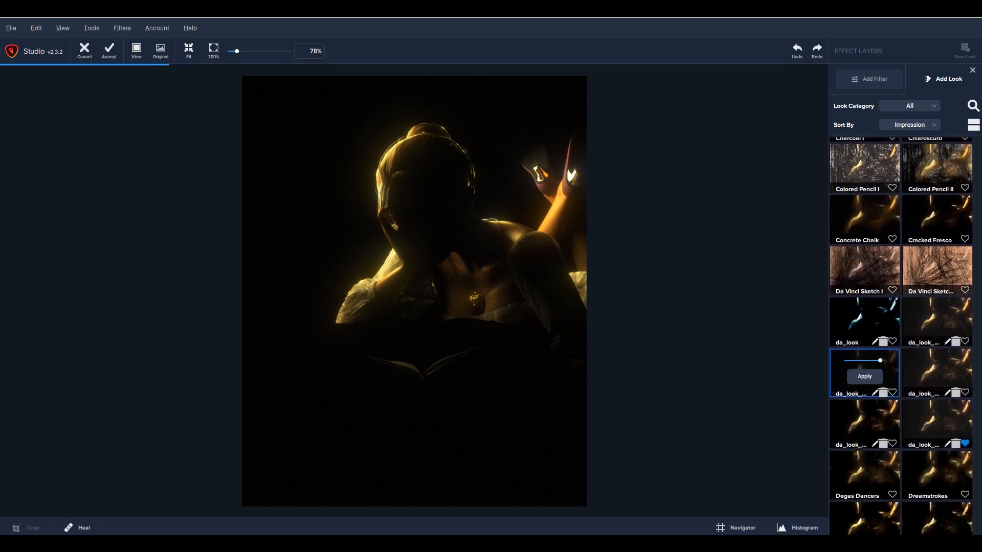
click(938, 373)
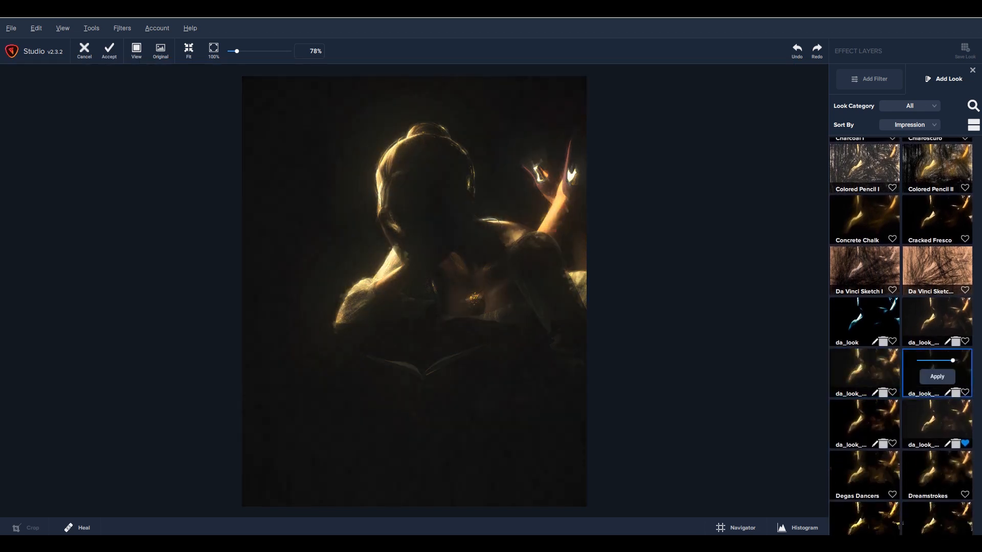
click(938, 424)
click(864, 424)
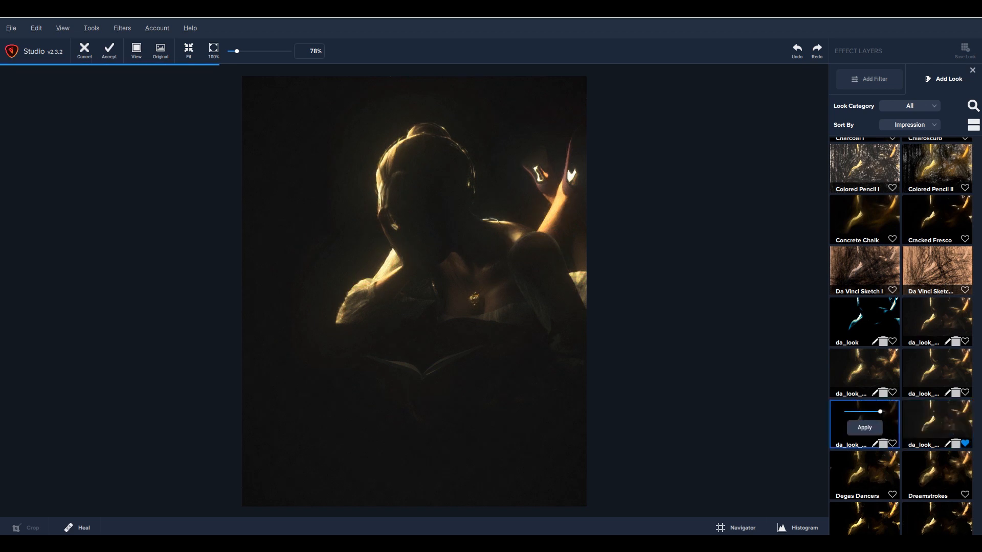
scroll(864, 424, down, 2)
scroll(900, 332, down, 1)
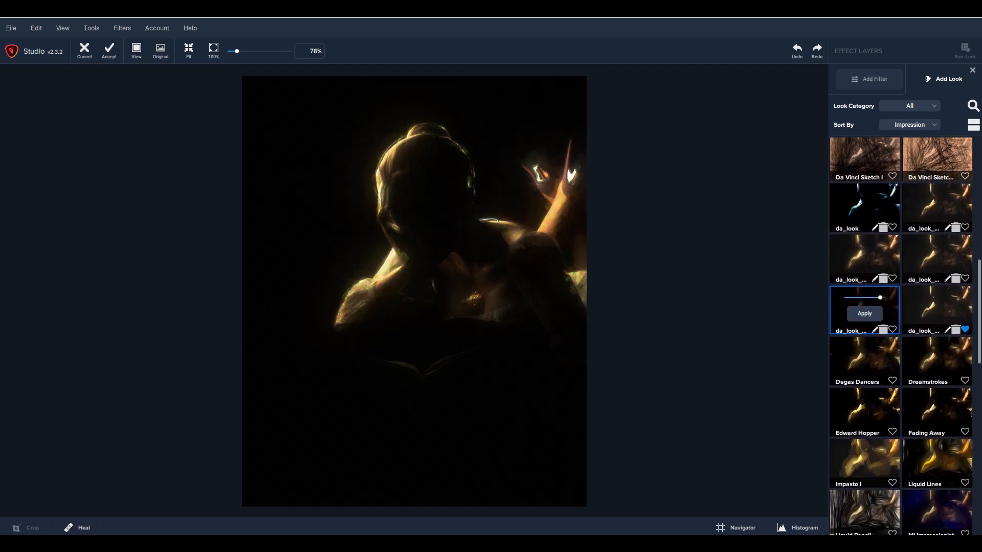
- Preview painterly looks such as Degas Dancers, Dreamstrokes, Fading Away, Impasto I and Cezanne on the rim light image
click(864, 361)
click(937, 361)
click(937, 412)
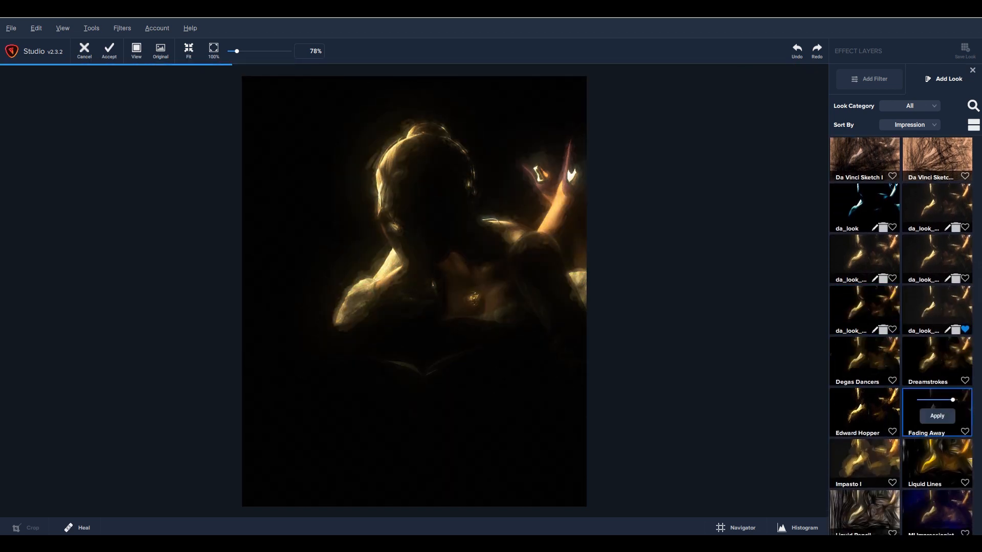
click(865, 463)
scroll(864, 399, down, 12)
click(865, 399)
scroll(865, 399, up, 20)
click(865, 368)
scroll(864, 368, down, 12)
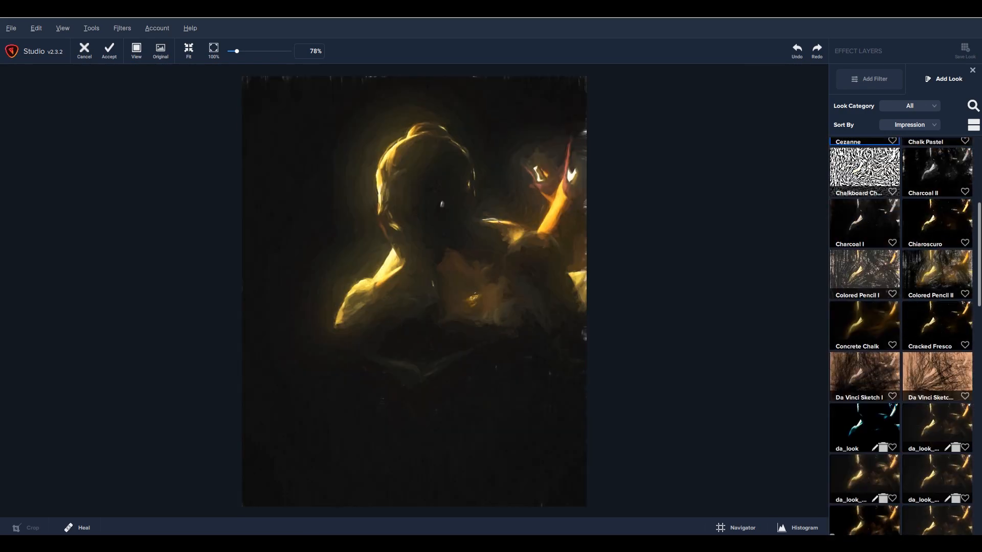
- Try the Dreamstrokes look on the rim light and go through the stroke settings of its Impression filter
click(937, 269)
click(937, 276)
click(886, 153)
scroll(901, 379, up, 2)
click(900, 361)
scroll(900, 461, down, 2)
scroll(900, 435, down, 8)
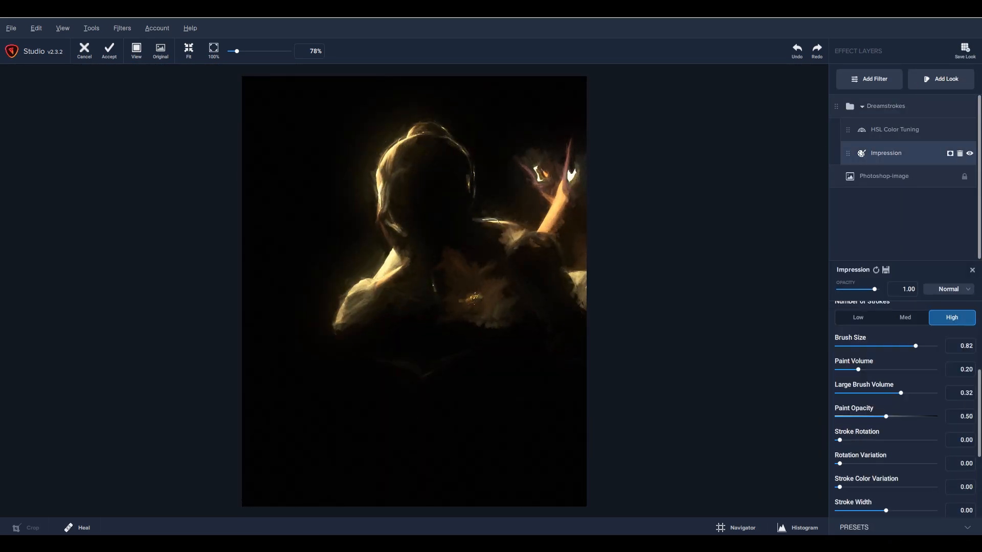
- Replace the Dreamstrokes look with the saved 1_rim look
click(941, 79)
scroll(940, 214, down, 2)
scroll(940, 215, up, 3)
click(864, 166)
click(955, 153)
scroll(435, 153, up, 5)
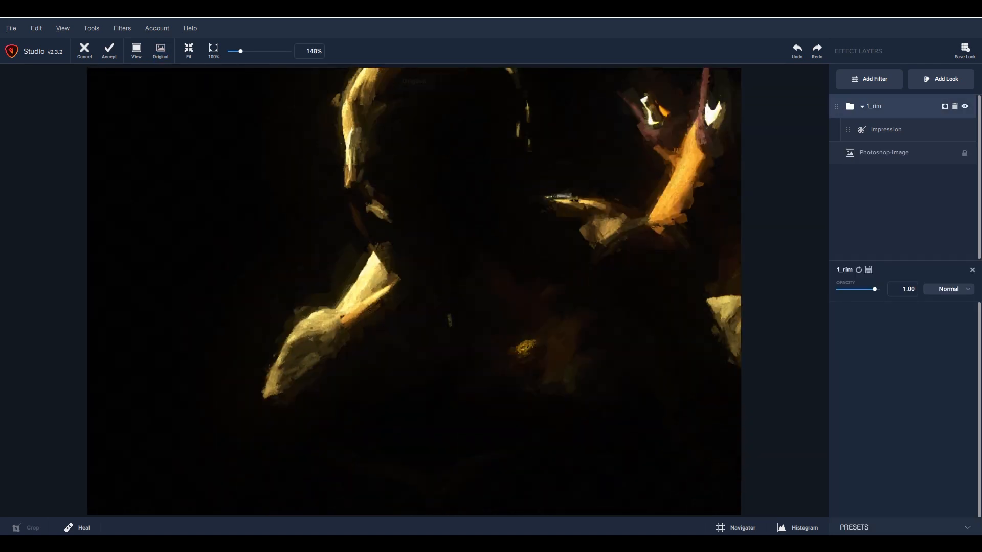
- Adjust the brush stroke settings of the Impression filter in the 1_rim look
scroll(434, 154, down, 1)
click(886, 130)
scroll(900, 409, down, 4)
mouse_move(886, 369)
mouse_down()
mouse_move(896, 370)
mouse_move(886, 369)
mouse_up()
drag(880, 323, 895, 322)
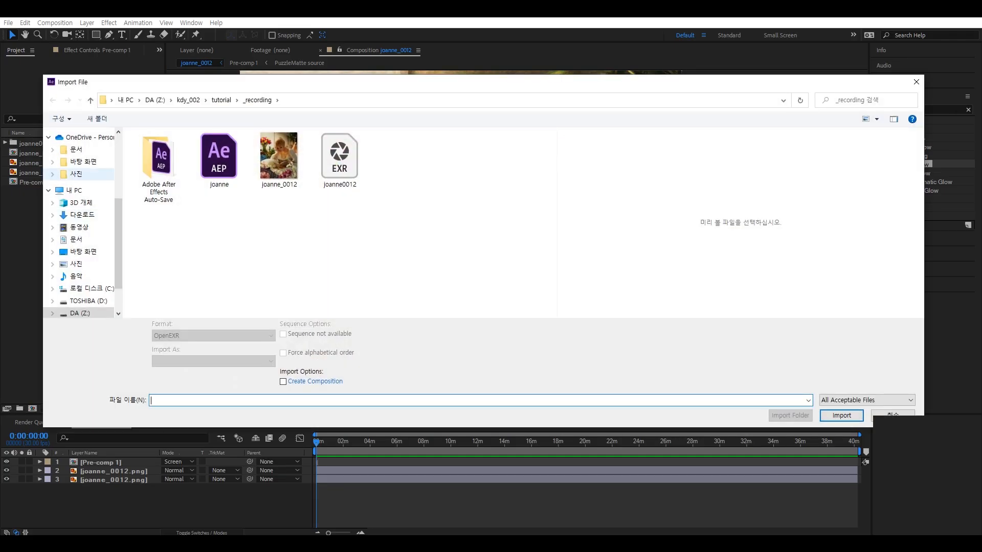
- Import the stylized rim light image test.png into the project
scroll(82, 184, up, 2)
click(76, 183)
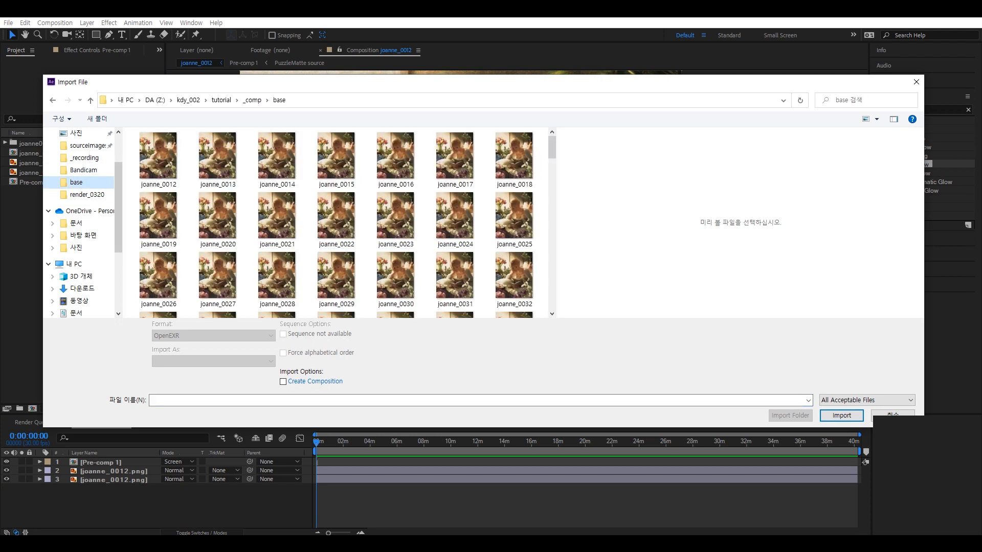
click(252, 101)
double_click(164, 257)
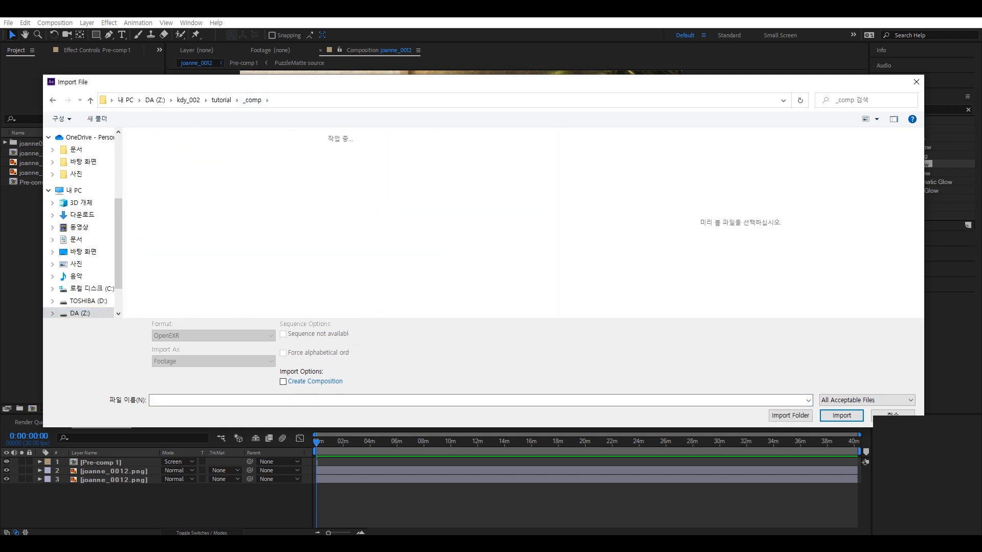
drag(552, 147, 552, 302)
click(277, 288)
double_click(277, 288)
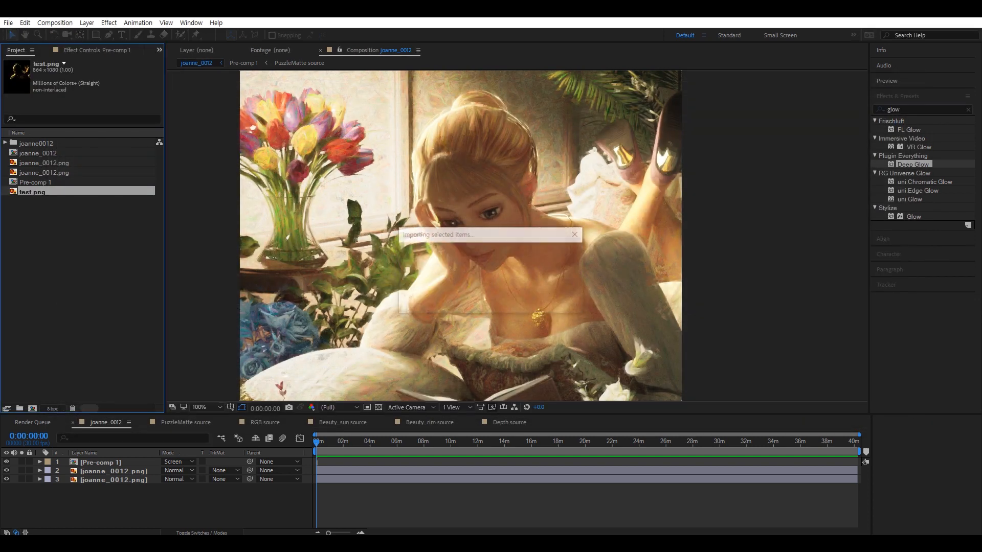
- Place test.png below the Pre-comp 1 layer in the joanne_0012 composition and hide Pre-comp 1
drag(32, 192, 77, 466)
click(97, 463)
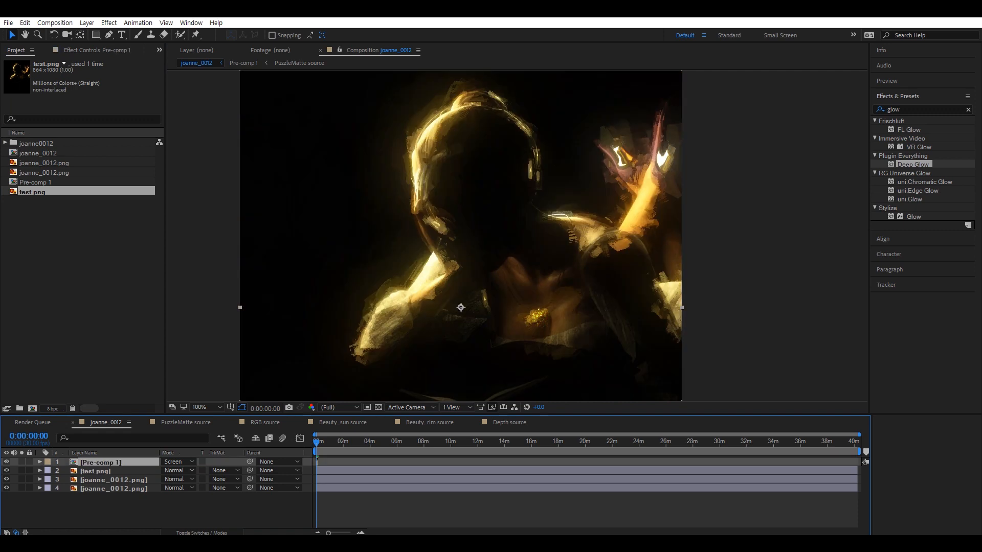
click(6, 462)
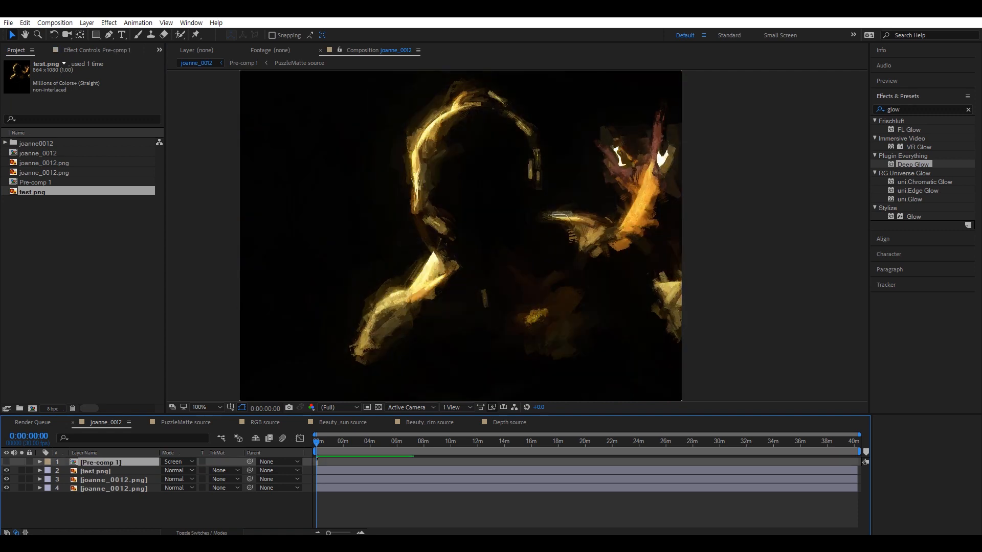
drag(460, 231, 456, 250)
click(22, 462)
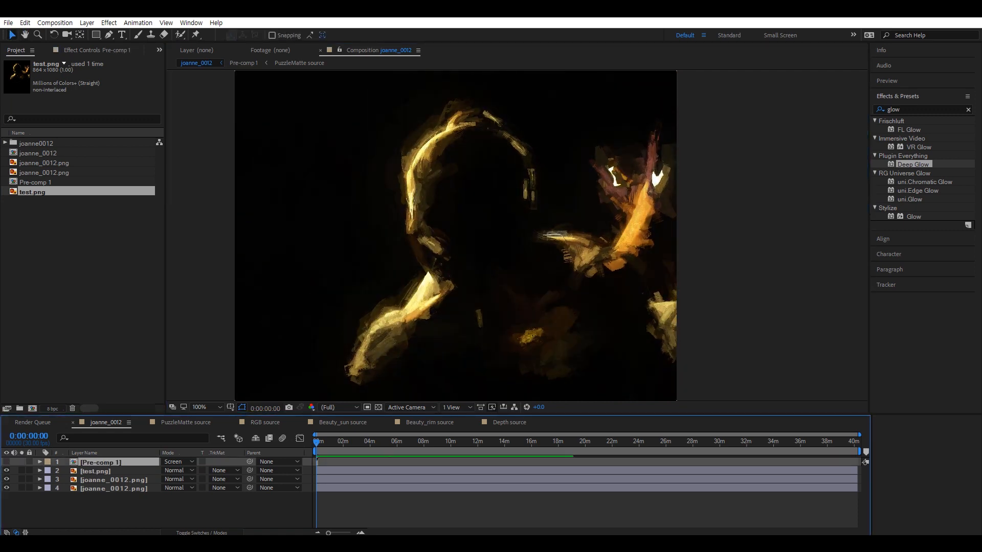
click(21, 462)
- Set the blending mode of the test.png layer to Screen
click(103, 471)
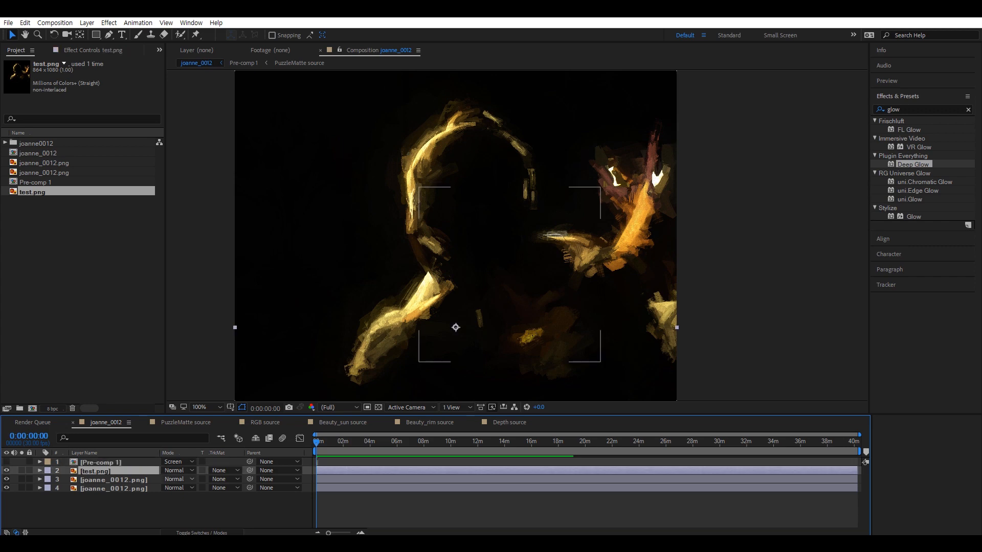
click(177, 471)
click(188, 149)
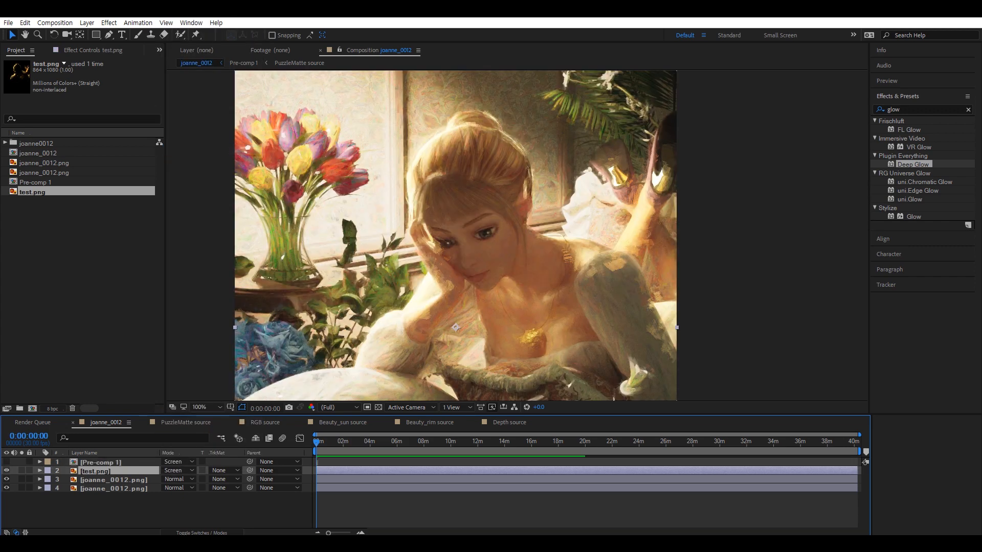
drag(460, 235, 454, 250)
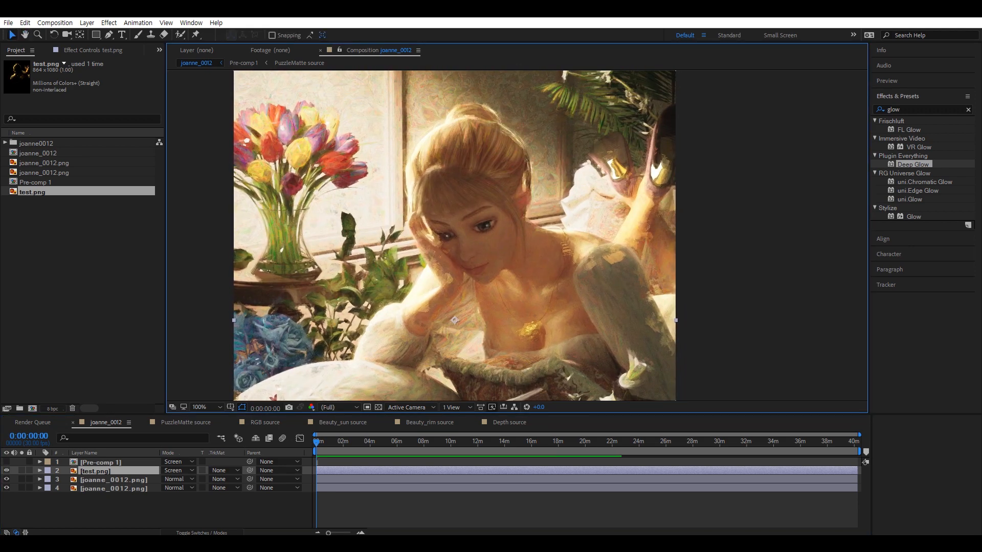
- Compare the image with and without the test.png rim light, examining the face and arm up close
click(6, 470)
click(6, 470)
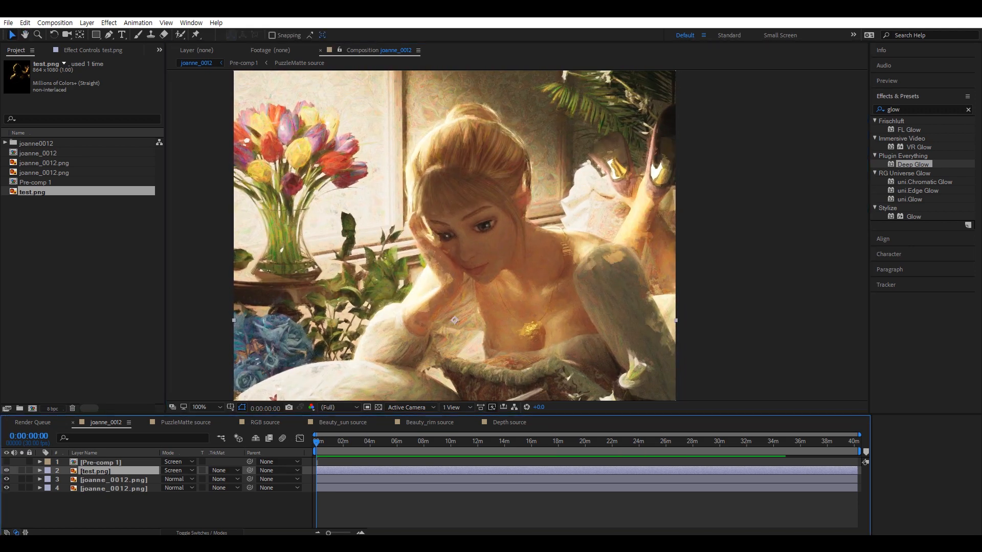
click(7, 470)
click(7, 470)
click(7, 471)
click(7, 470)
scroll(455, 205, up, 1)
drag(455, 205, 656, 112)
drag(591, 312, 533, 358)
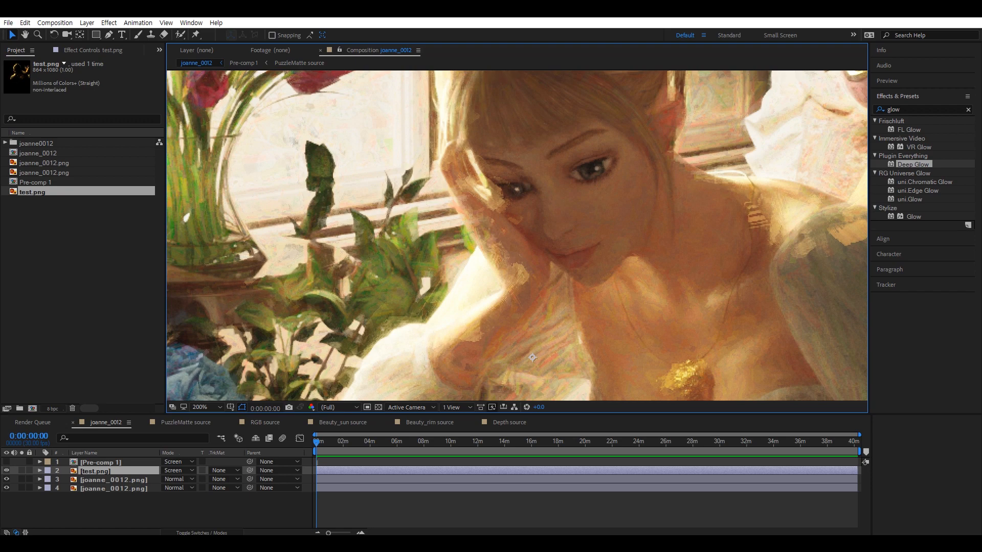
- Move the test.png layer beneath the upper joanne_0012.png layer and check the blended rim light
drag(97, 470, 96, 482)
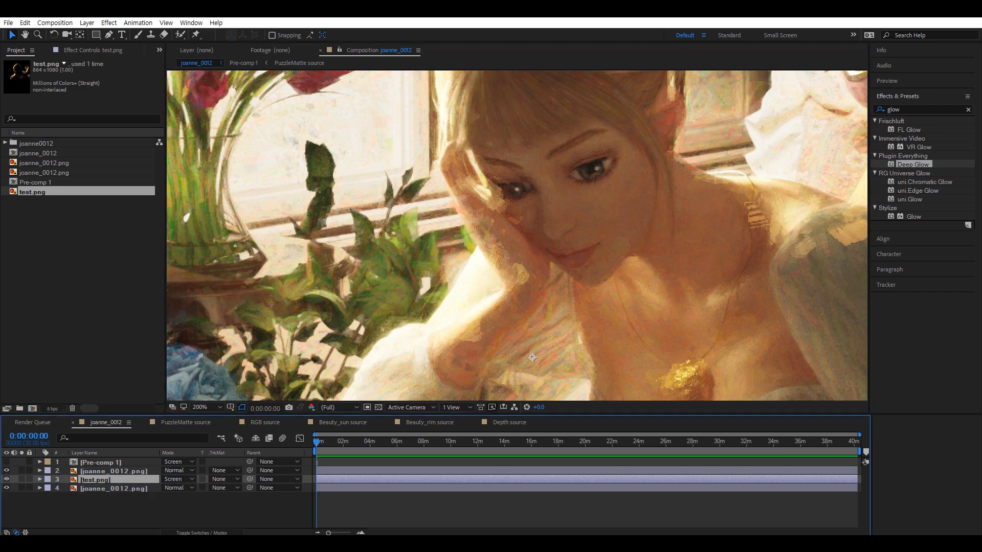
scroll(517, 235, down, 2)
scroll(547, 202, up, 2)
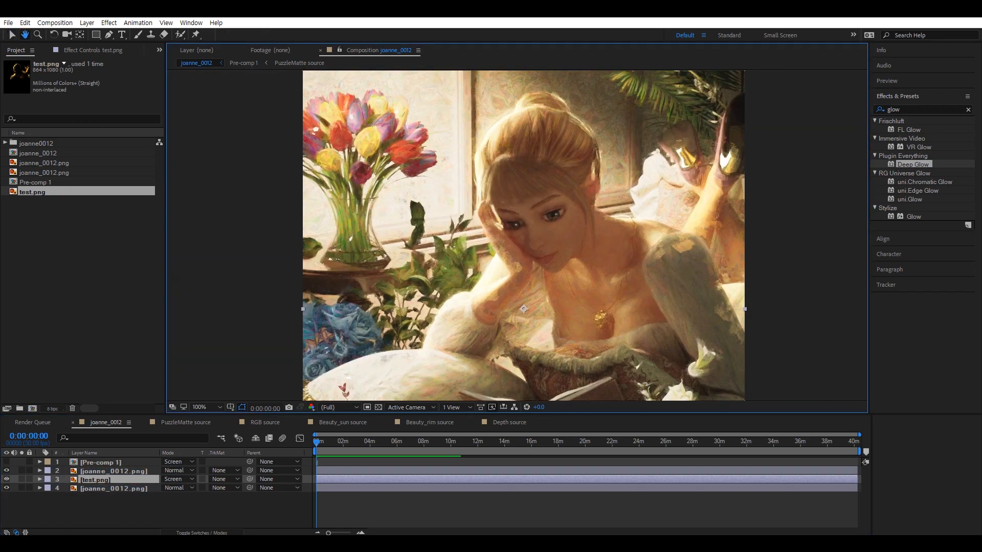
drag(532, 245, 546, 226)
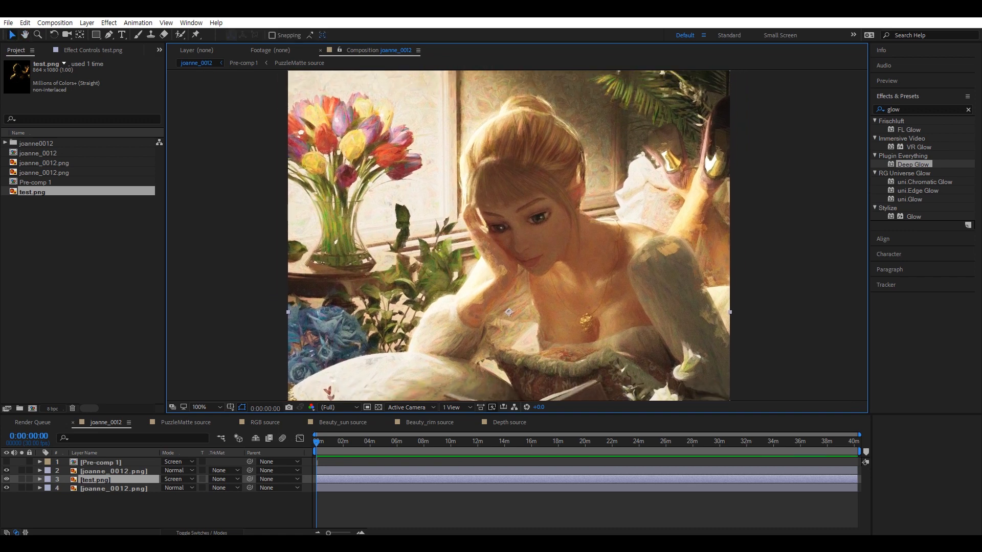
click(114, 471)
drag(546, 226, 524, 229)
- Draw a closed Pen mask on the test.png layer around the woman's hair, raised hand and far shoulder, cutting across the face
click(96, 479)
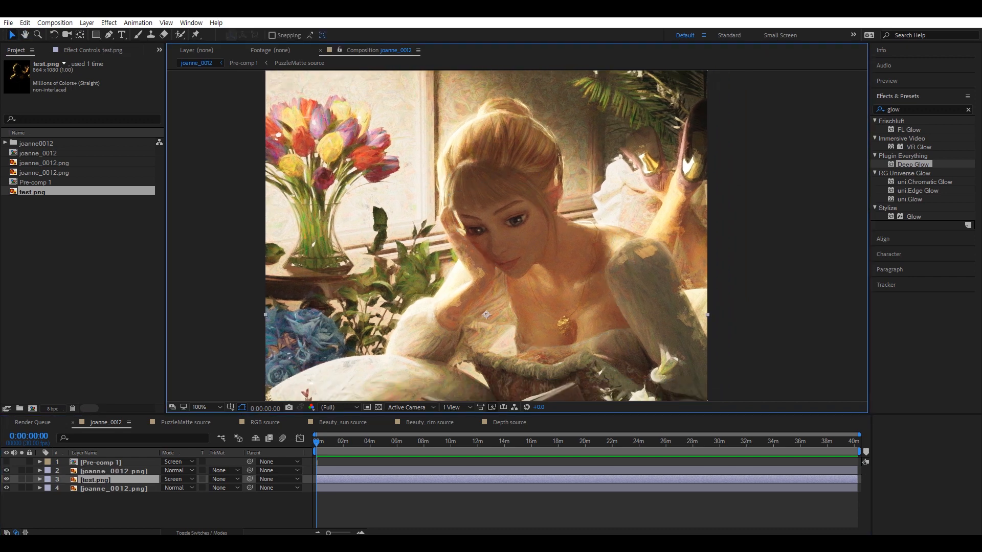
click(109, 34)
click(527, 230)
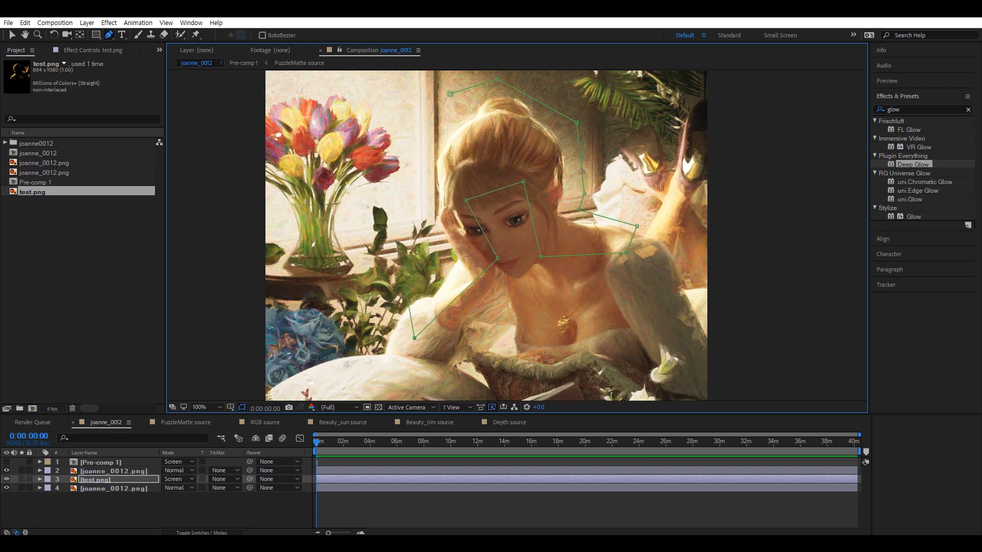
drag(415, 338, 418, 315)
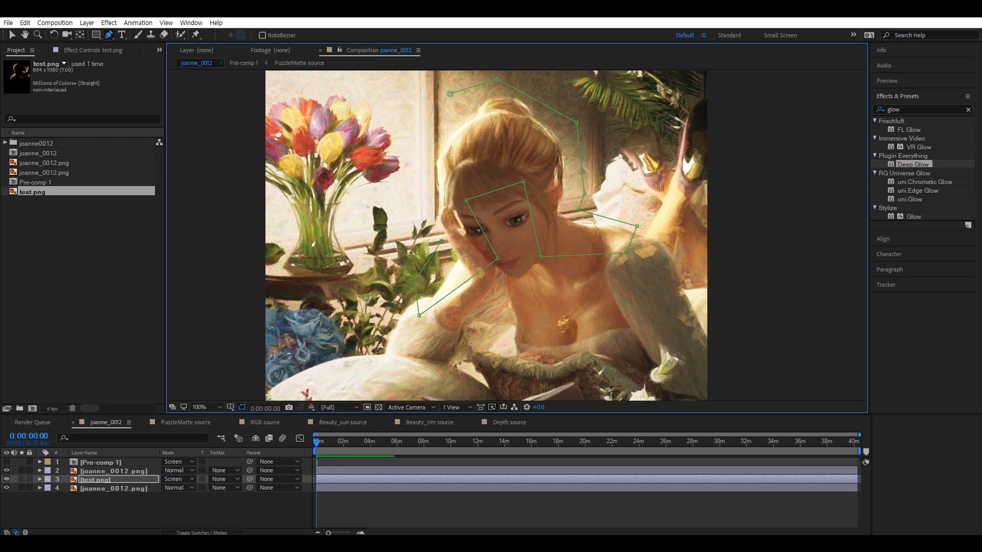
click(448, 93)
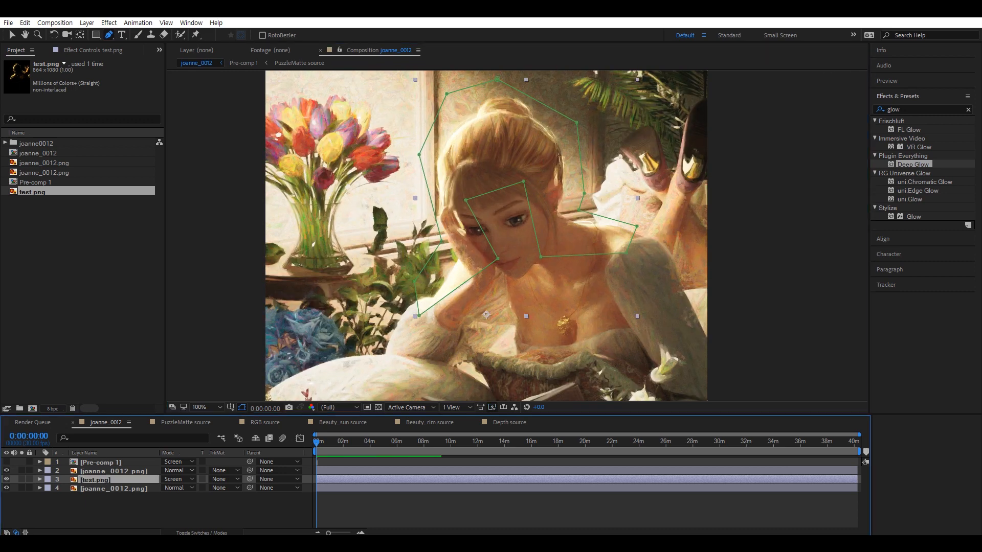
- Set the Mask Feather of the test.png layer's mask to 50 pixels
key(m)
key(m)
key(m)
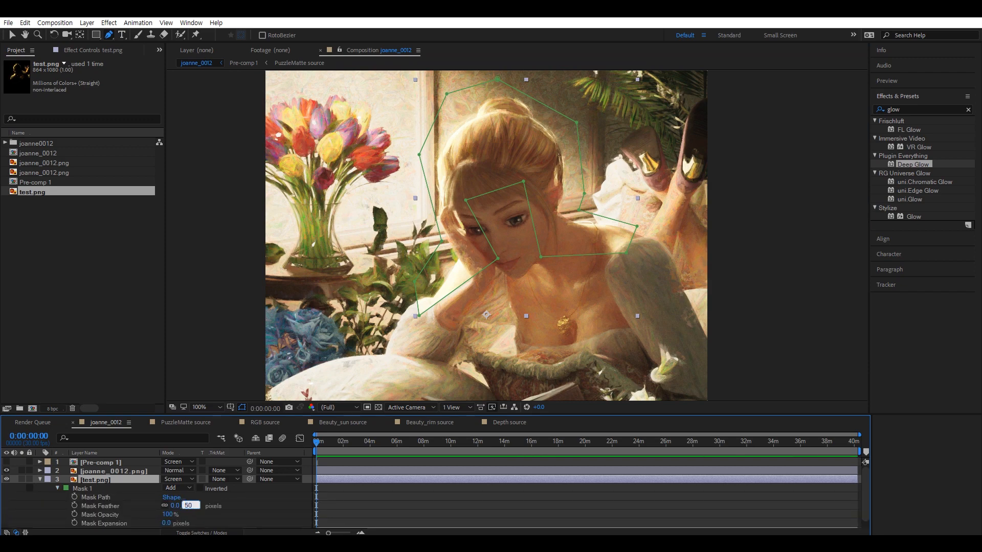
key(Return)
click(40, 480)
- Reshape the test.png mask by moving its inner points around the face and neck, and review the masked rim light
click(95, 479)
drag(512, 230, 485, 251)
drag(487, 279, 468, 301)
drag(455, 221, 431, 240)
drag(471, 221, 459, 167)
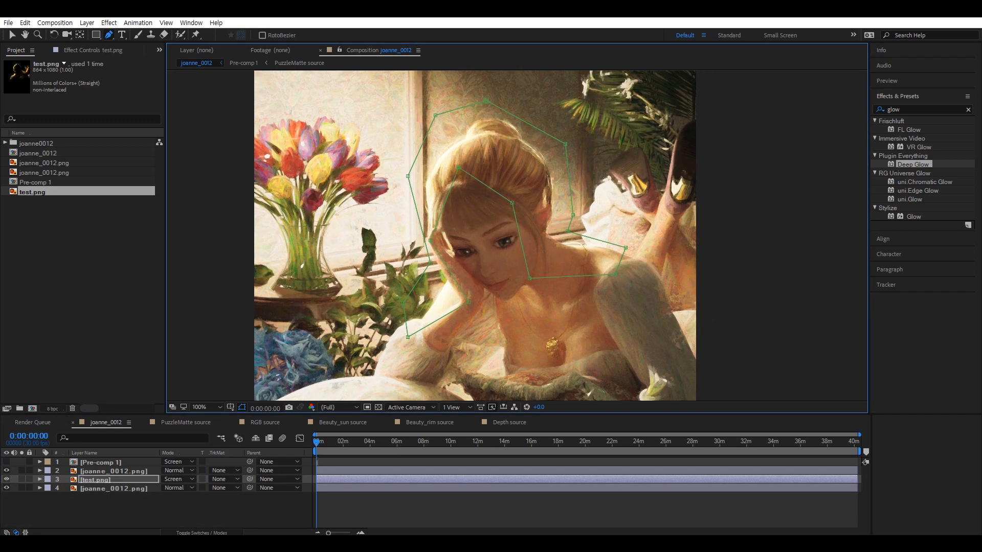
drag(512, 203, 517, 178)
drag(529, 279, 506, 185)
key(F2)
click(113, 471)
key(F2)
scroll(501, 219, down, 1)
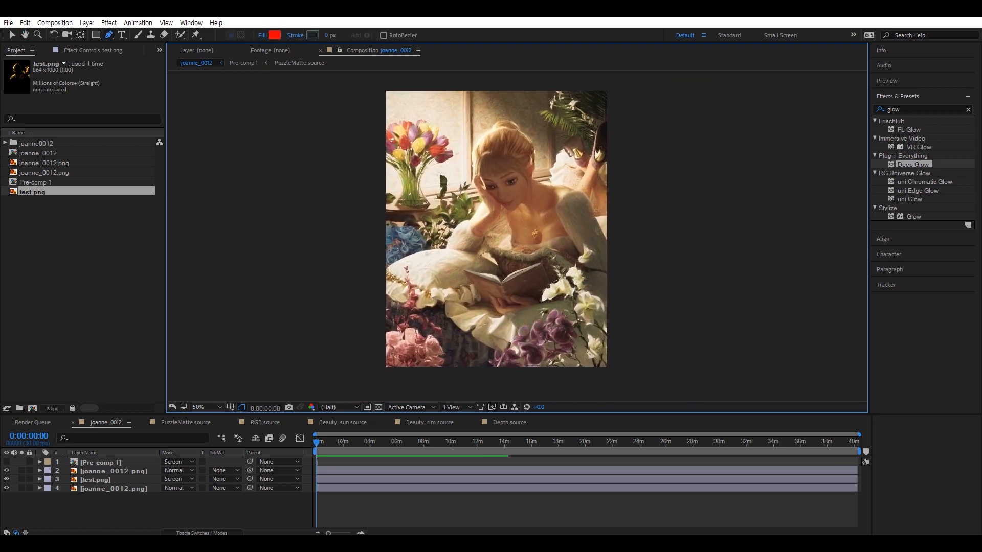
scroll(518, 238, up, 1)
drag(518, 238, 519, 288)
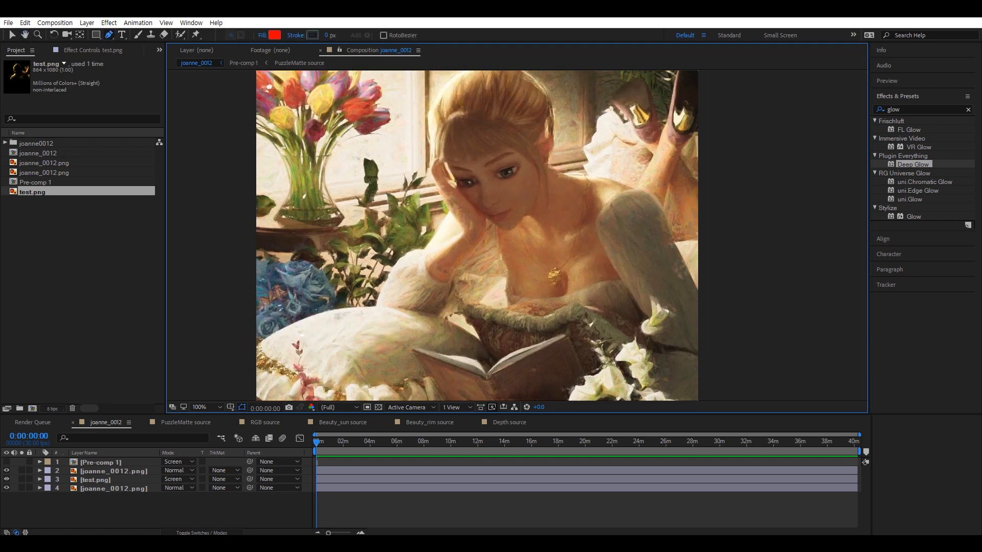
- Add the Beauty_sun source comp as the topmost layer and apply the Tint effect to it
click(5, 143)
drag(62, 202, 80, 460)
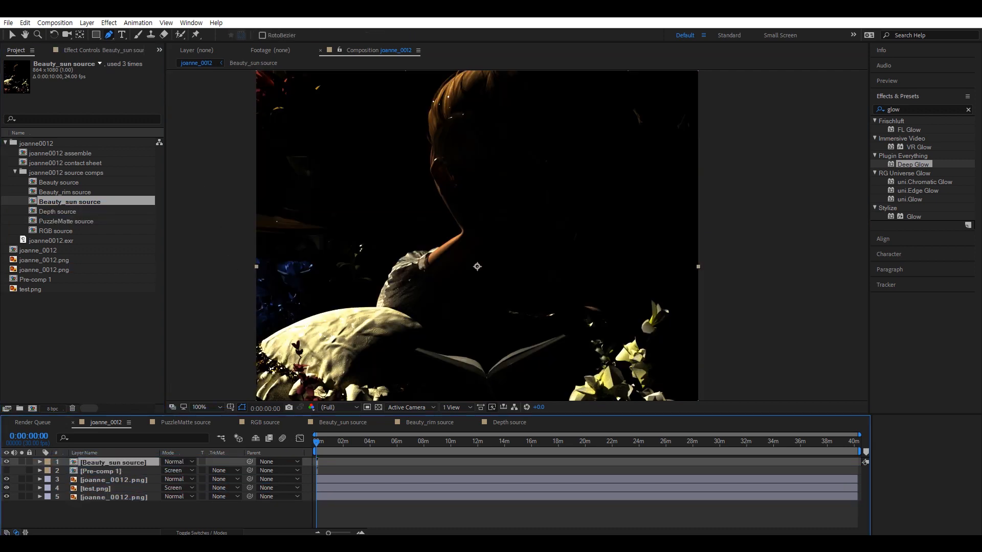
drag(461, 230, 447, 278)
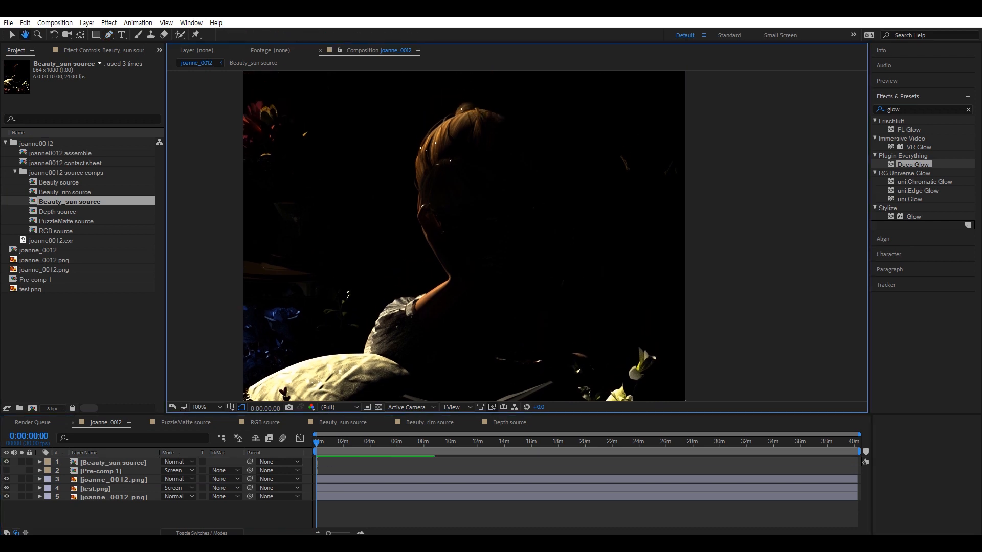
click(909, 109)
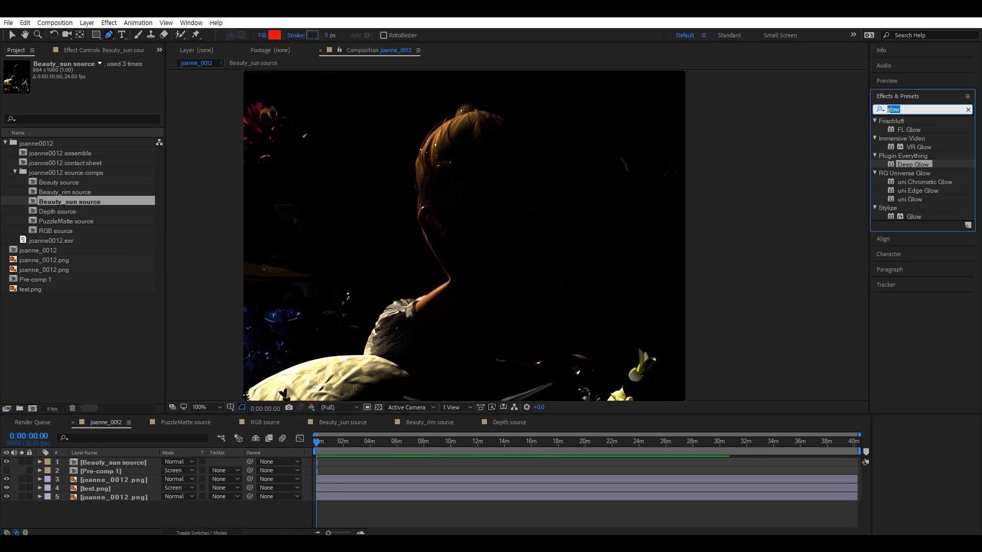
text(tint)
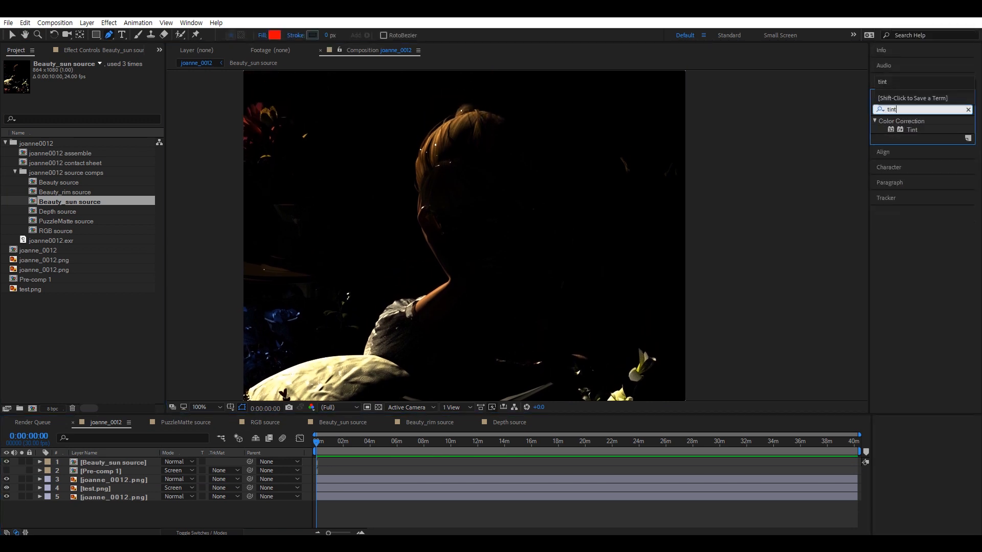
drag(912, 130, 85, 463)
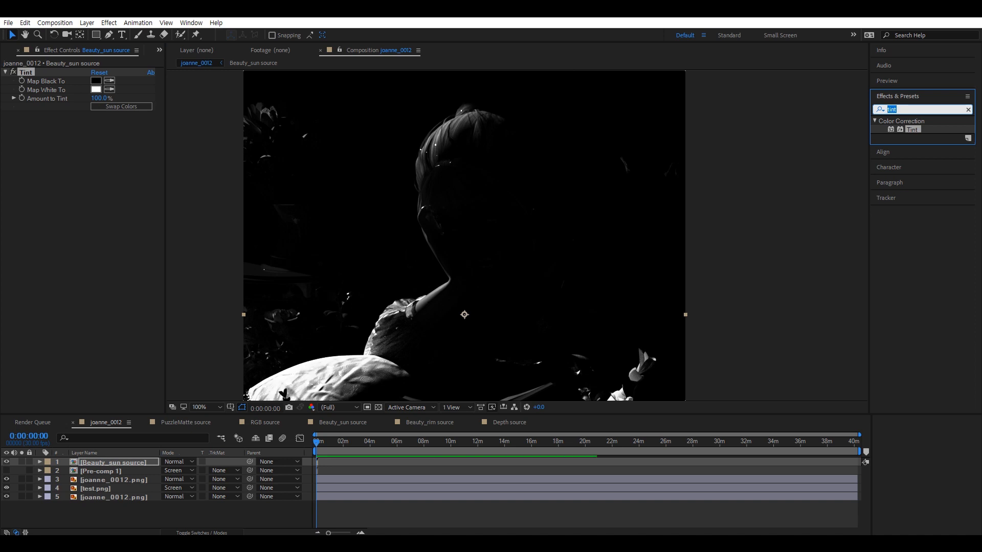
- Insert an Exposure effect above Tint on the Beauty_sun source layer, with Gamma Correction 2.00 and Tint switched off
text(expo)
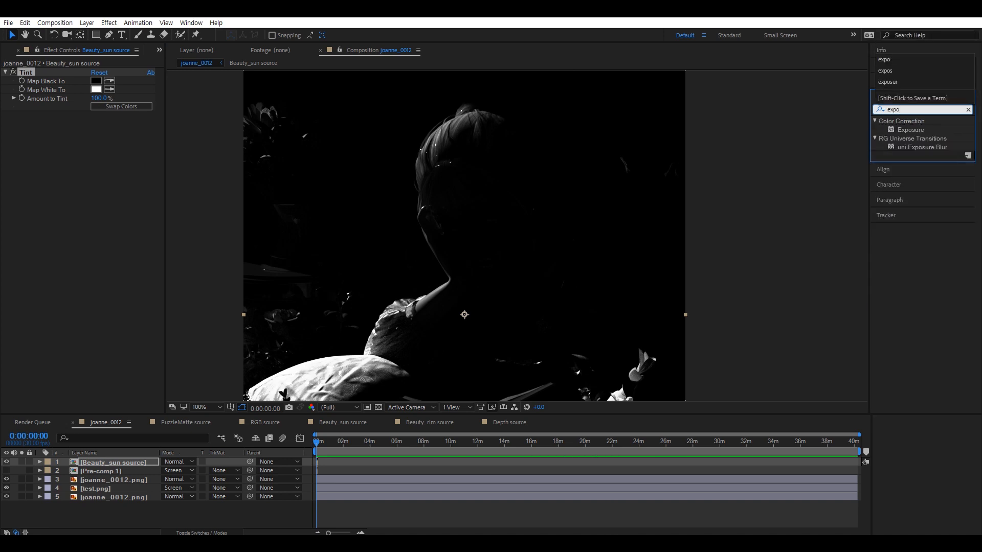
drag(911, 129, 23, 69)
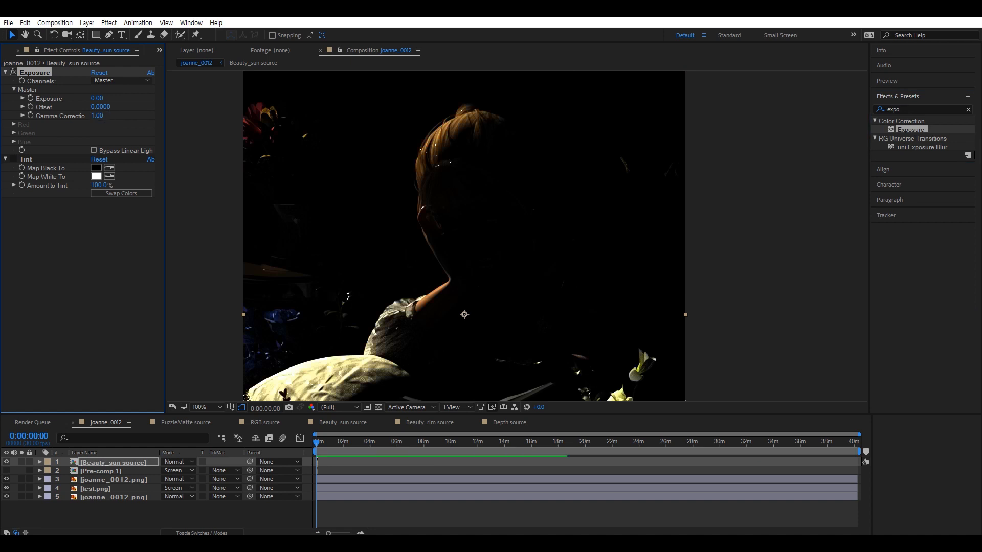
text(2)
key(Return)
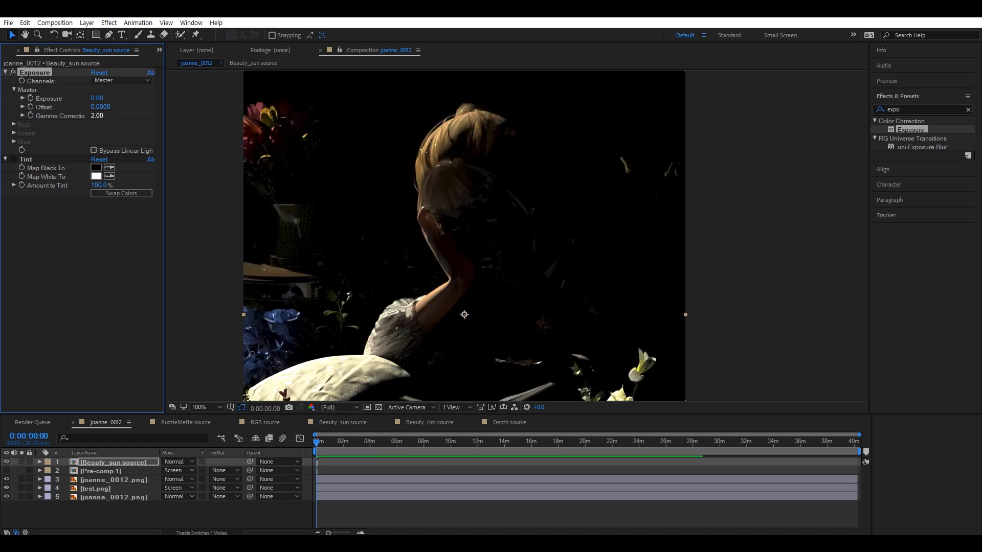
- Inspect the gamma-corrected sun pass in colour across the whole image and turn the Tint effect back on
mouse_move(471, 317)
mouse_down()
mouse_move(447, 159)
mouse_move(441, 325)
mouse_move(453, 325)
mouse_up()
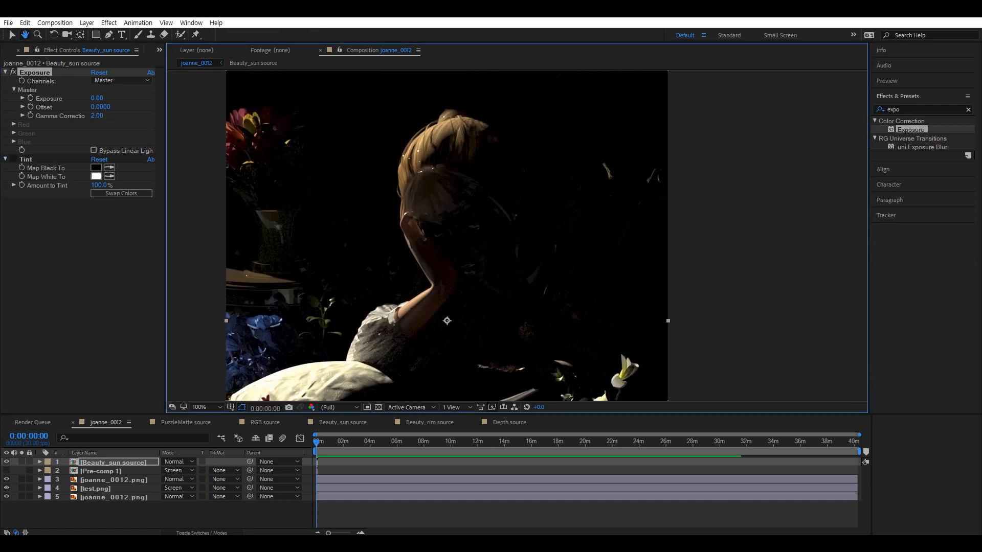
scroll(453, 325, up, 1)
scroll(454, 325, down, 6)
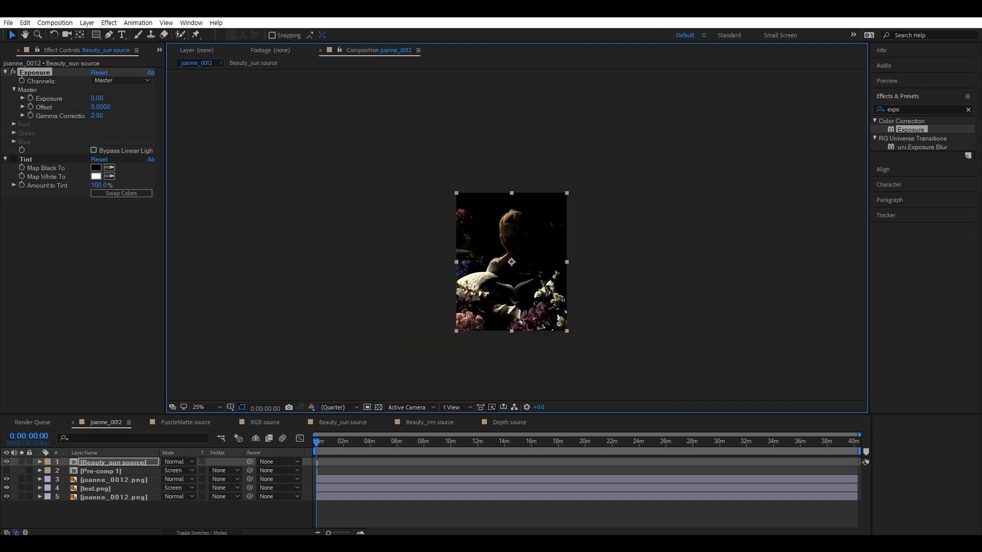
scroll(527, 223, up, 4)
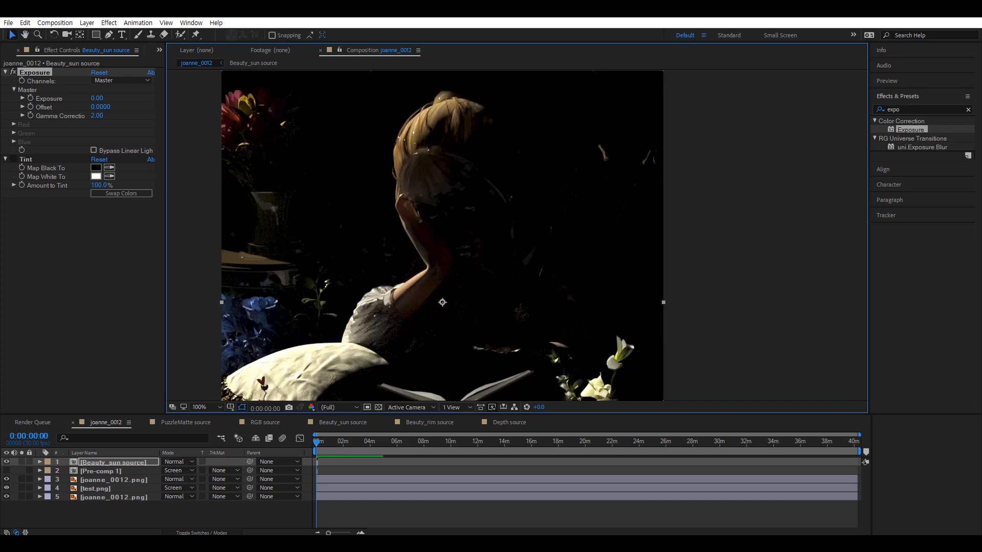
scroll(517, 236, down, 2)
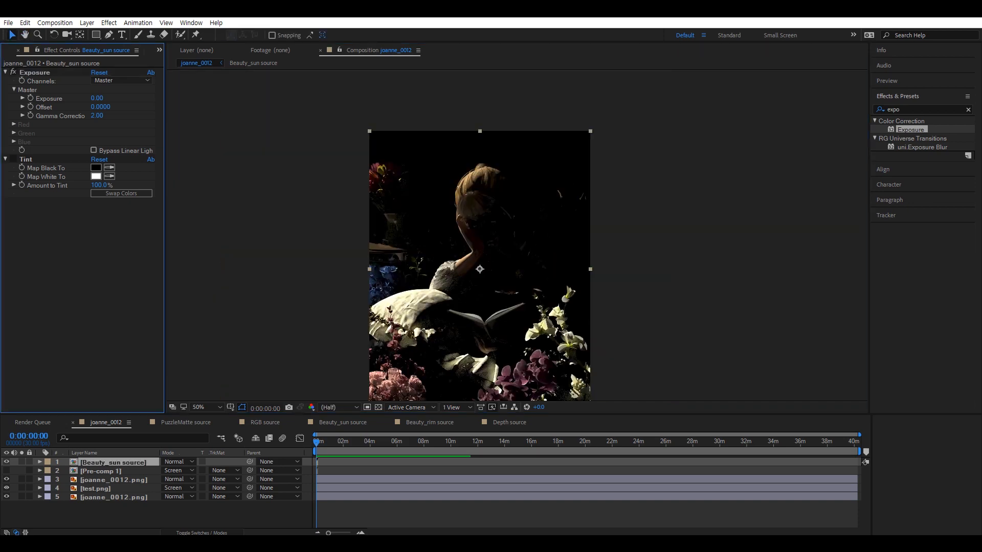
drag(517, 256, 494, 227)
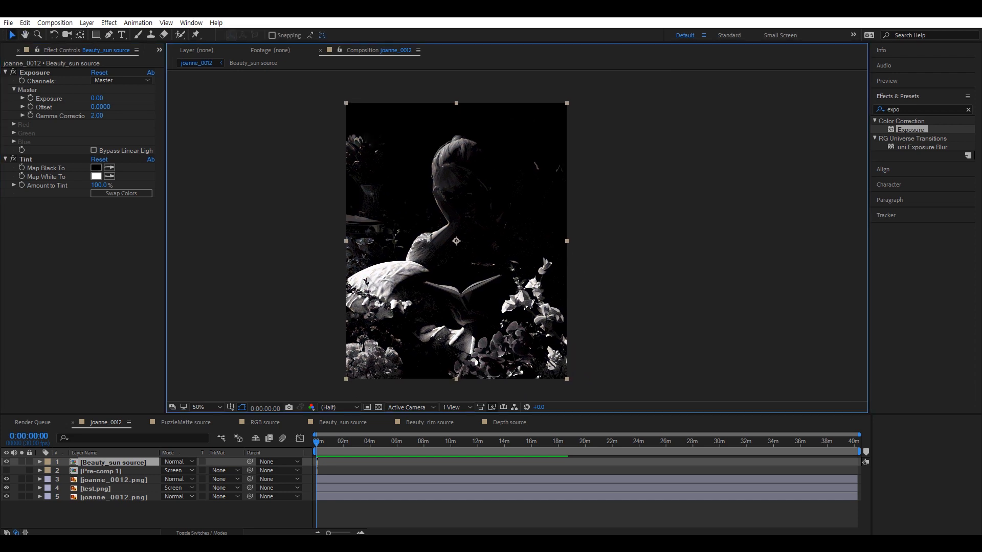
- Set the Tint effect's Map Black To colour on Beauty_sun source to pure red, FF0000
click(95, 168)
click(169, 238)
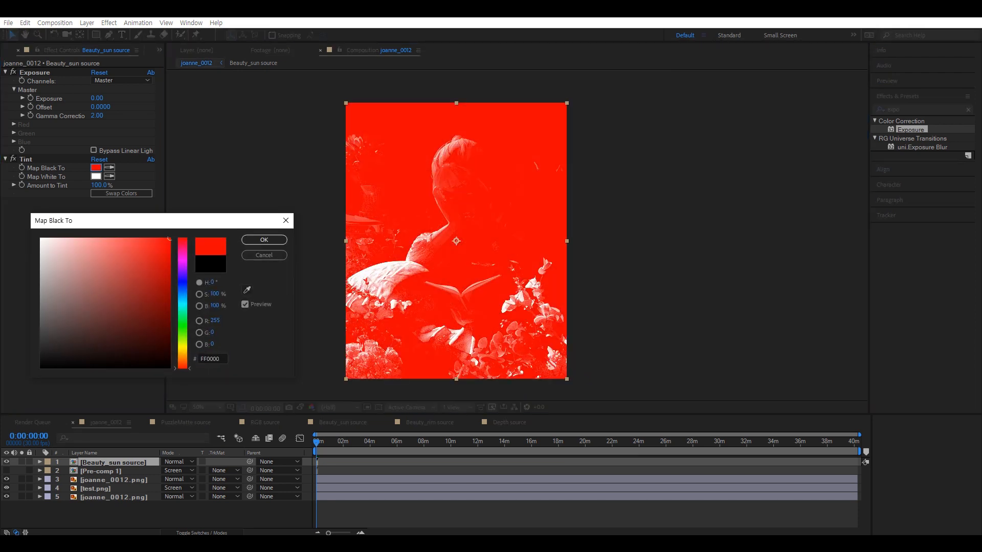
click(264, 240)
drag(456, 241, 465, 236)
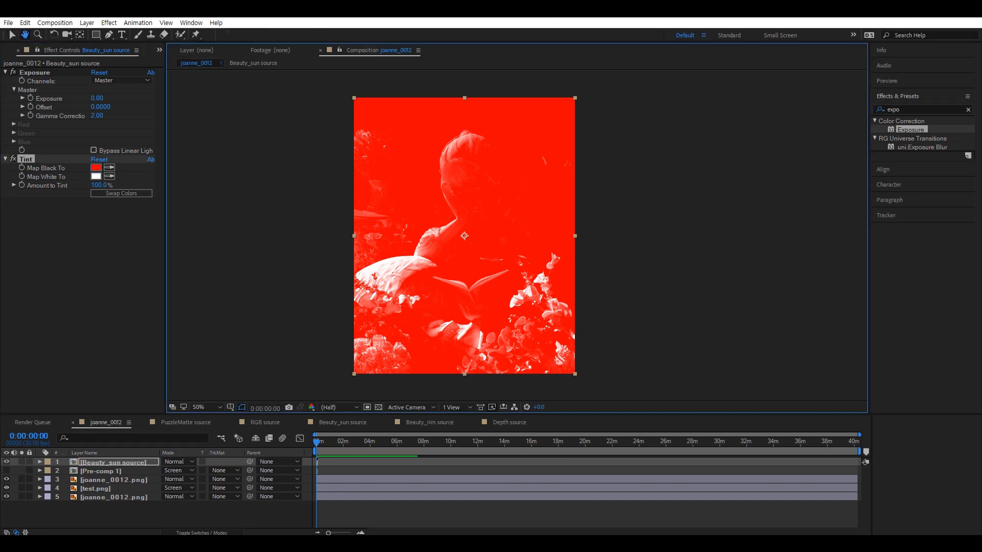
click(399, 514)
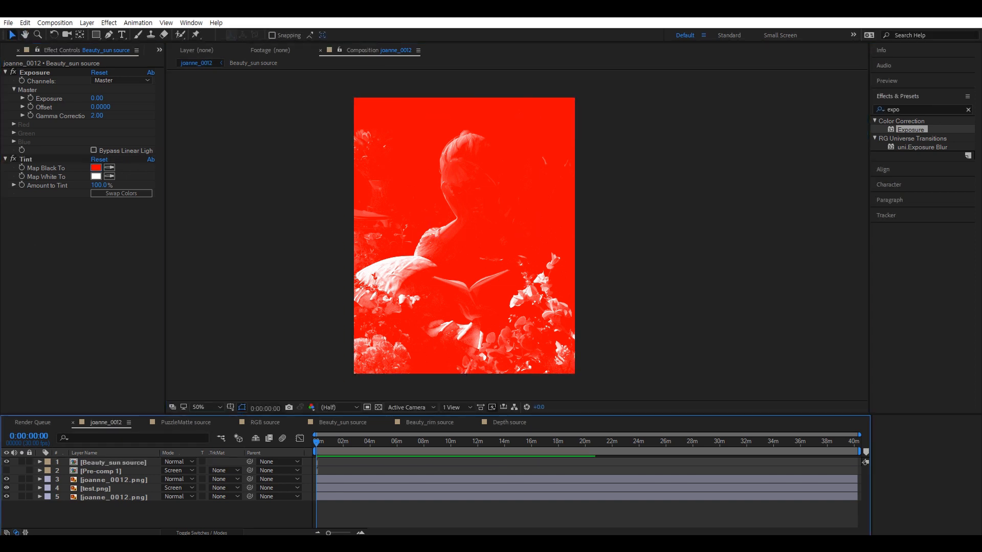
- Change the Beauty_sun source layer's blending mode to Saturation
click(114, 463)
click(186, 461)
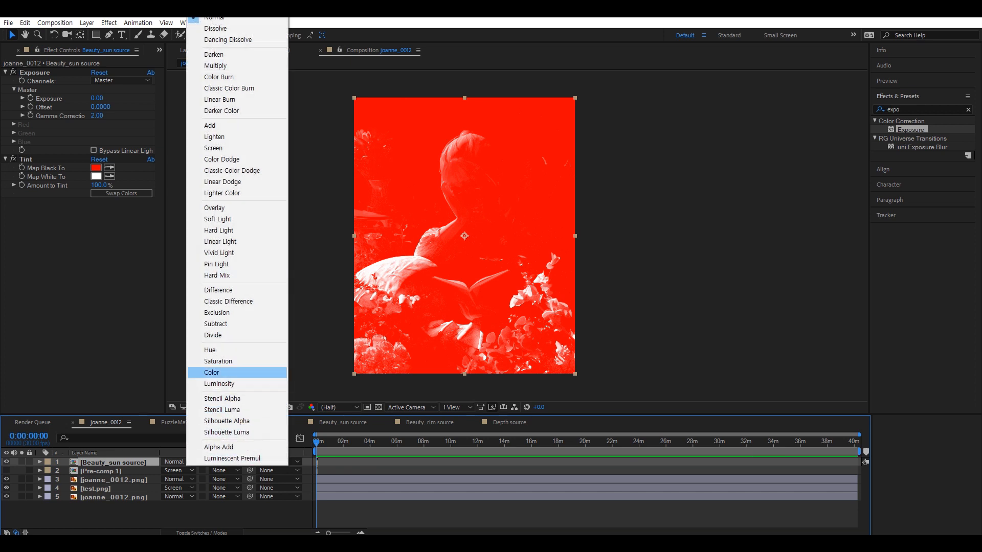
click(218, 361)
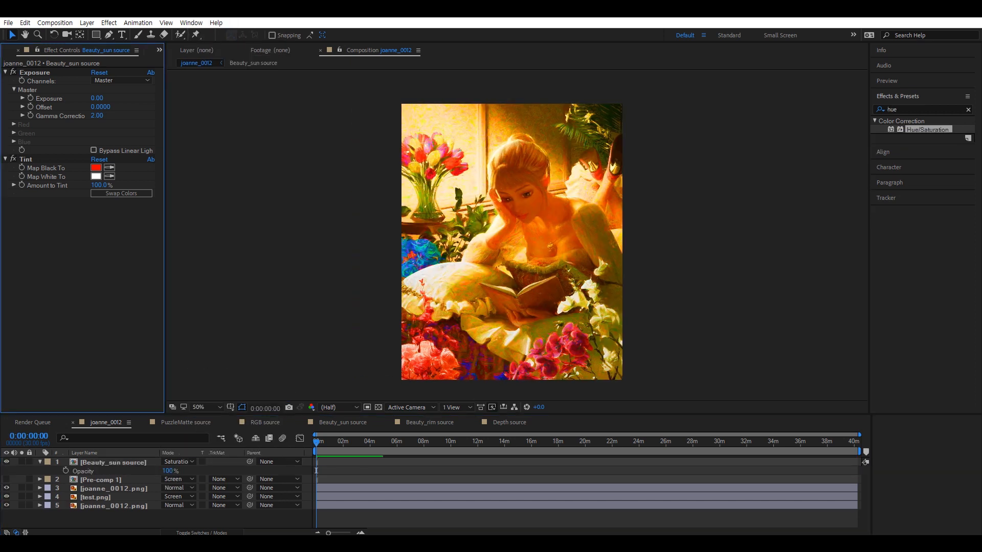
- Try an Amount to Tint of 27% on Beauty_sun source and inspect the colours around the woman and flowers
key(Return)
drag(98, 185, 63, 185)
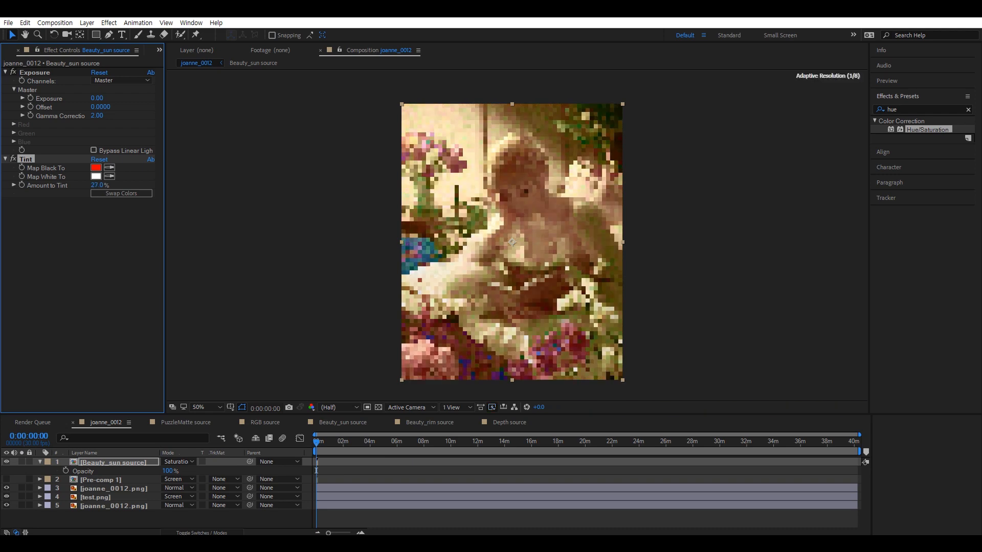
scroll(517, 237, up, 1)
drag(517, 236, 510, 322)
scroll(508, 267, down, 1)
scroll(507, 258, up, 1)
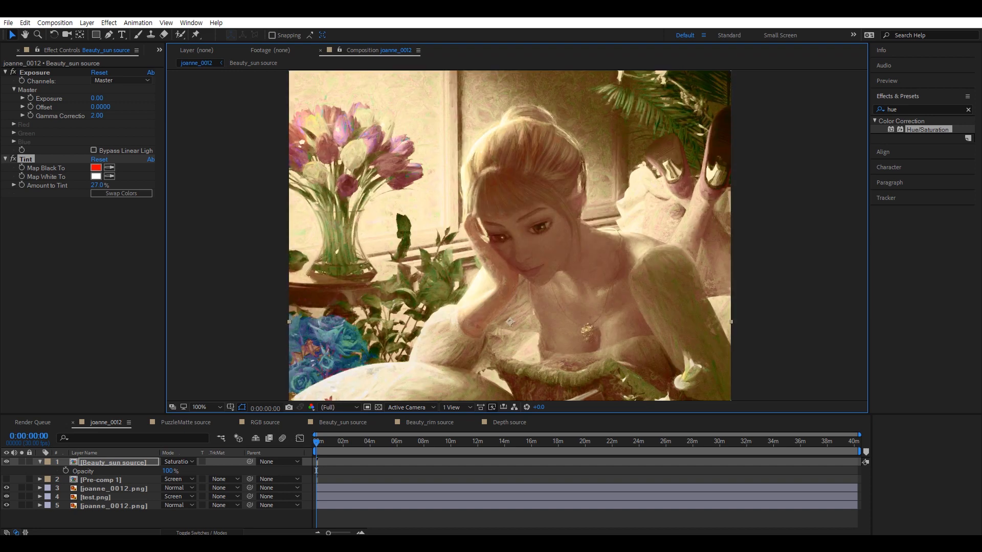
drag(510, 322, 482, 165)
scroll(477, 158, up, 1)
scroll(477, 159, down, 1)
- Set Amount to Tint to 50% and the opacity of the Beauty_sun source layer to 20%
click(97, 185)
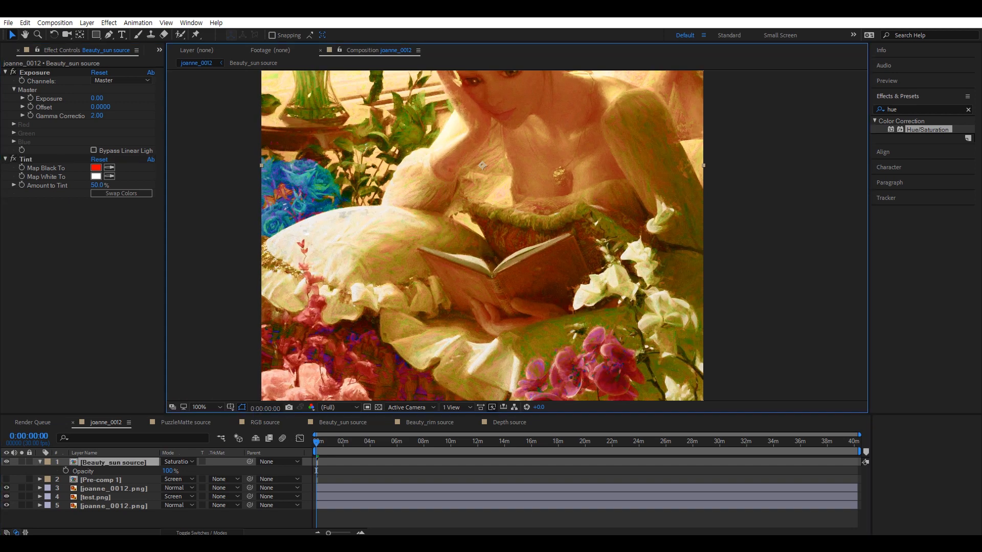
drag(482, 165, 479, 228)
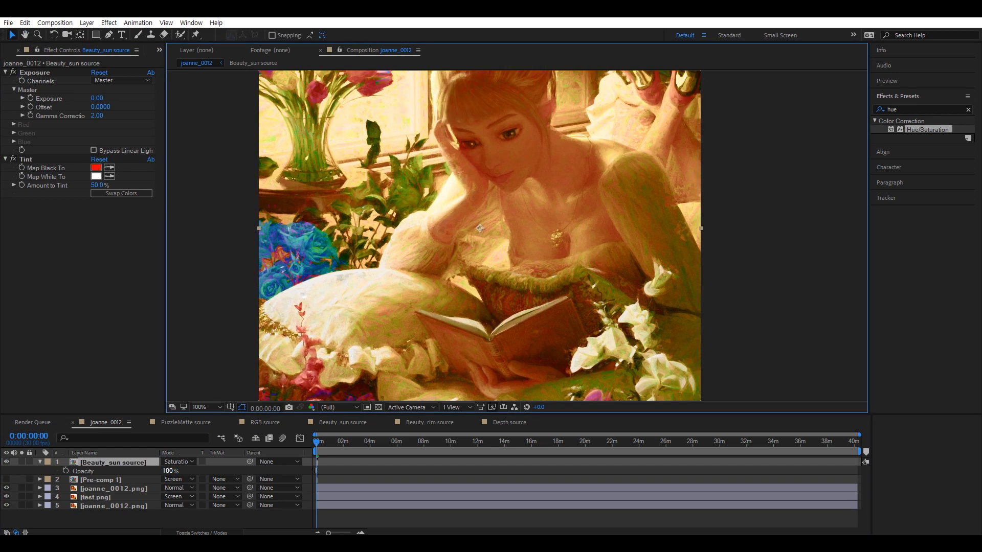
click(205, 519)
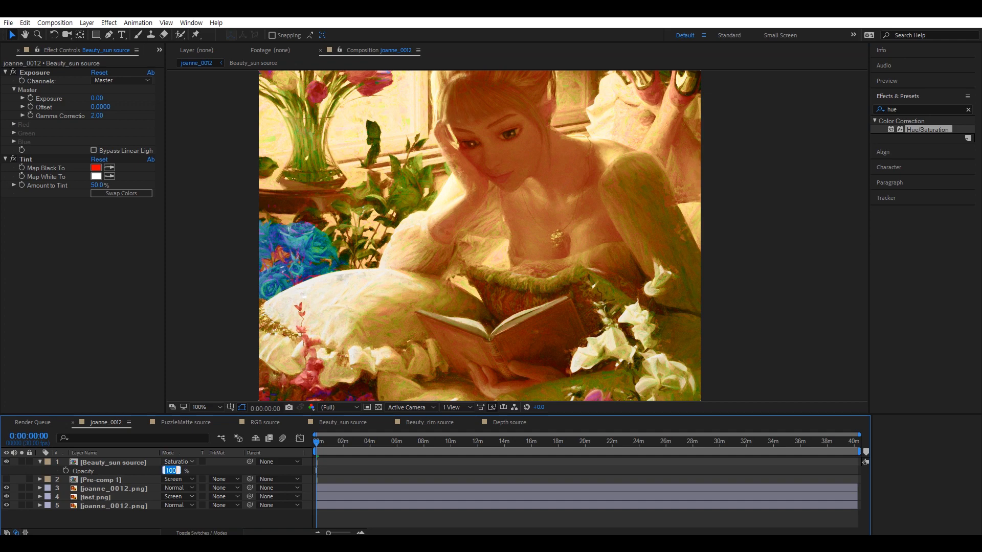
text(20)
key(Return)
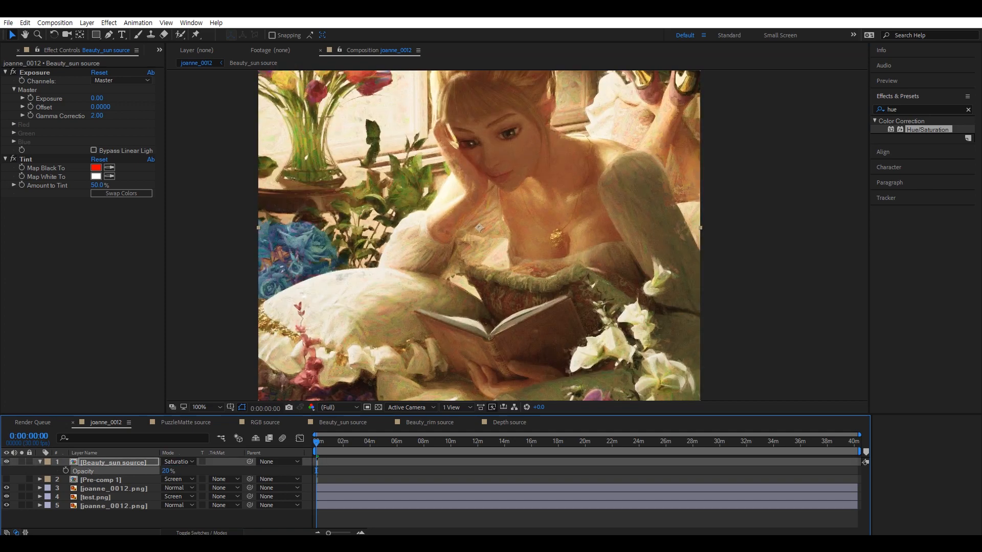
mouse_move(486, 246)
mouse_down()
mouse_move(495, 266)
mouse_move(494, 251)
mouse_up()
scroll(494, 266, down, 1)
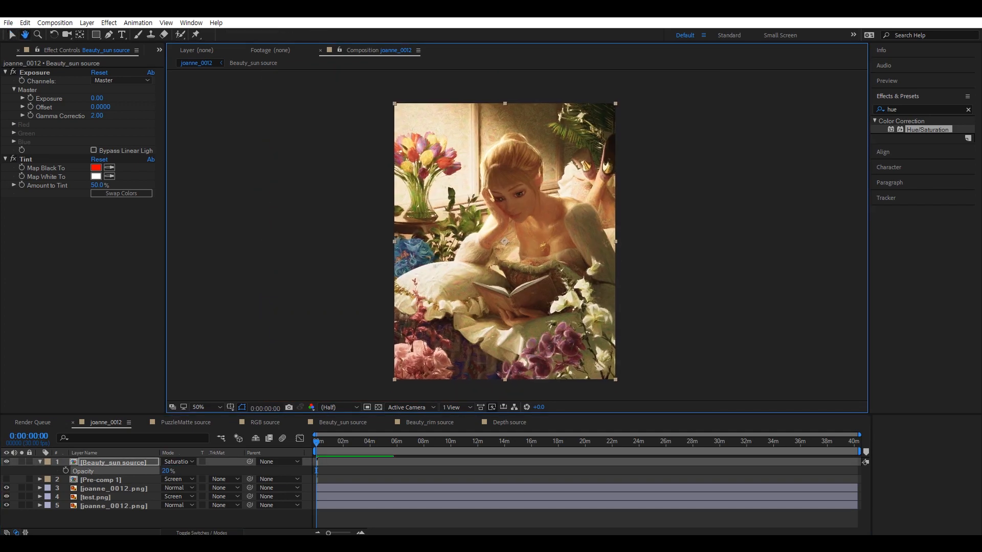
click(713, 292)
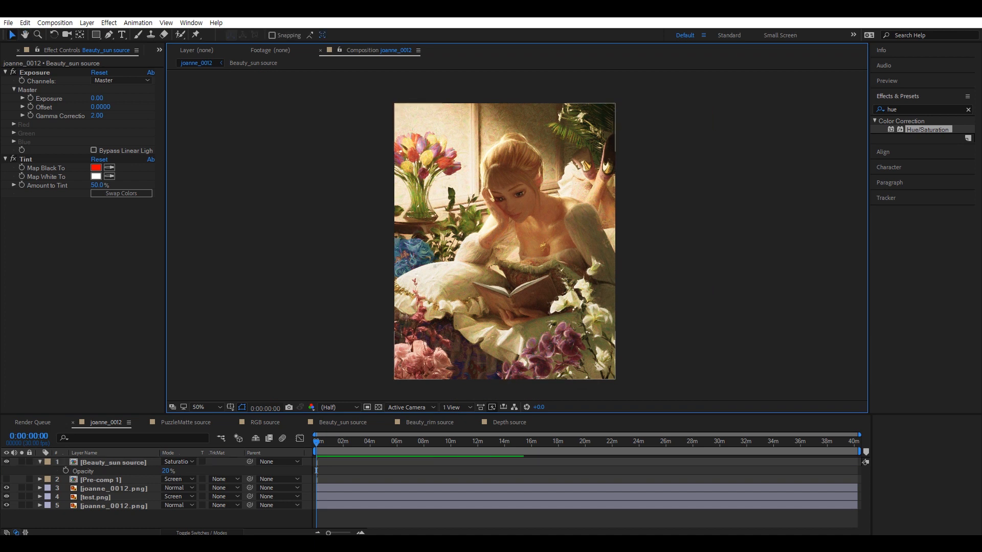
- Compare the picture with and without the Beauty_sun source layer around the pillow, book and lower flowers
click(113, 463)
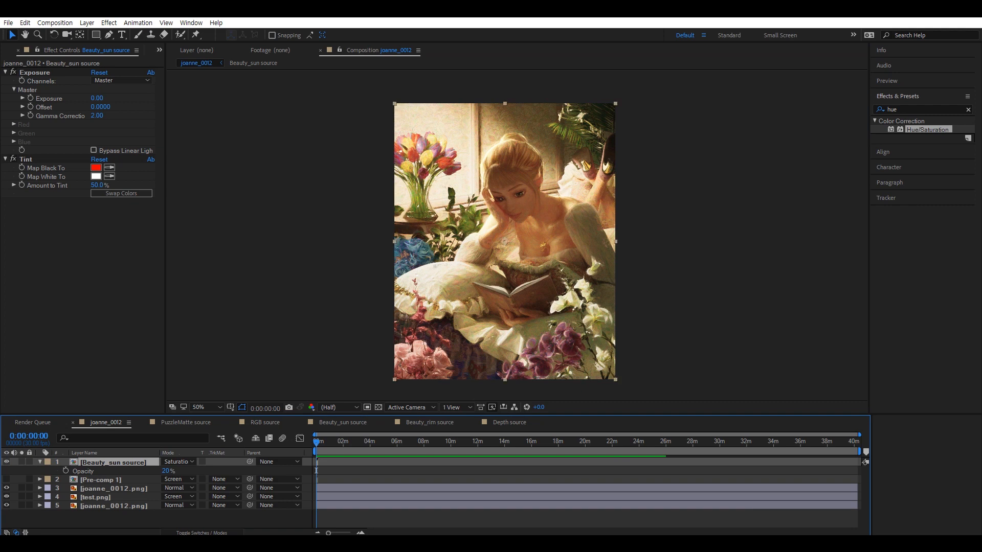
scroll(517, 245, up, 1)
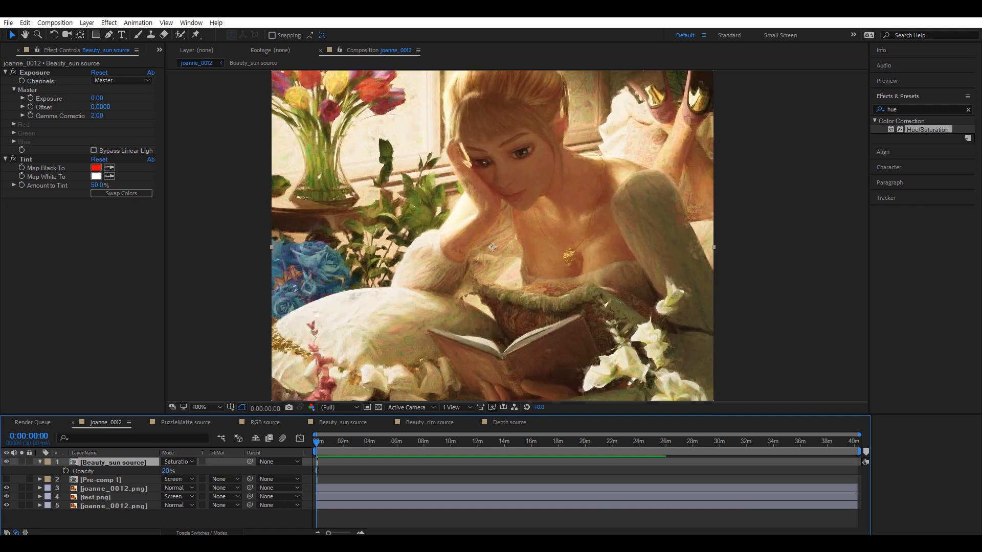
drag(517, 244, 489, 217)
scroll(520, 307, down, 1)
scroll(517, 236, up, 1)
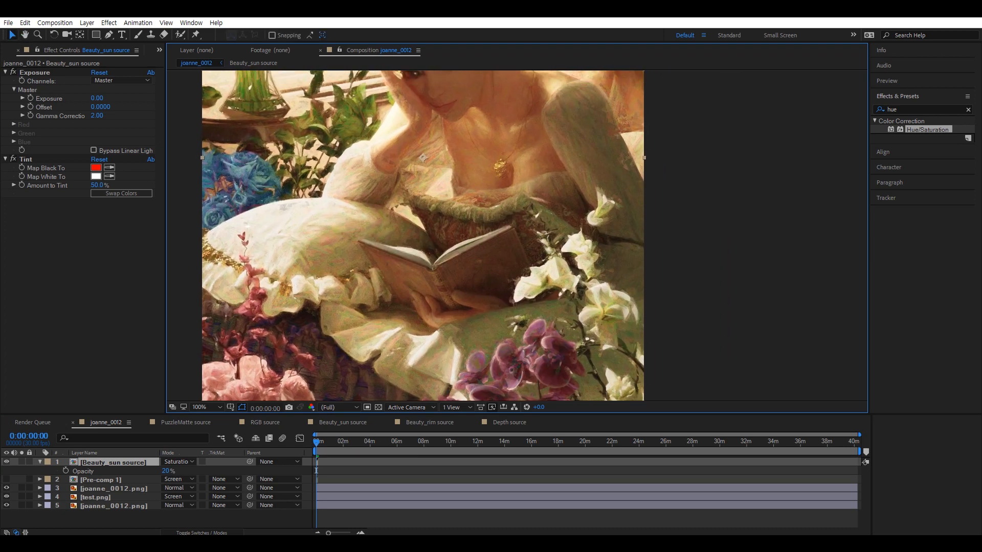
click(7, 462)
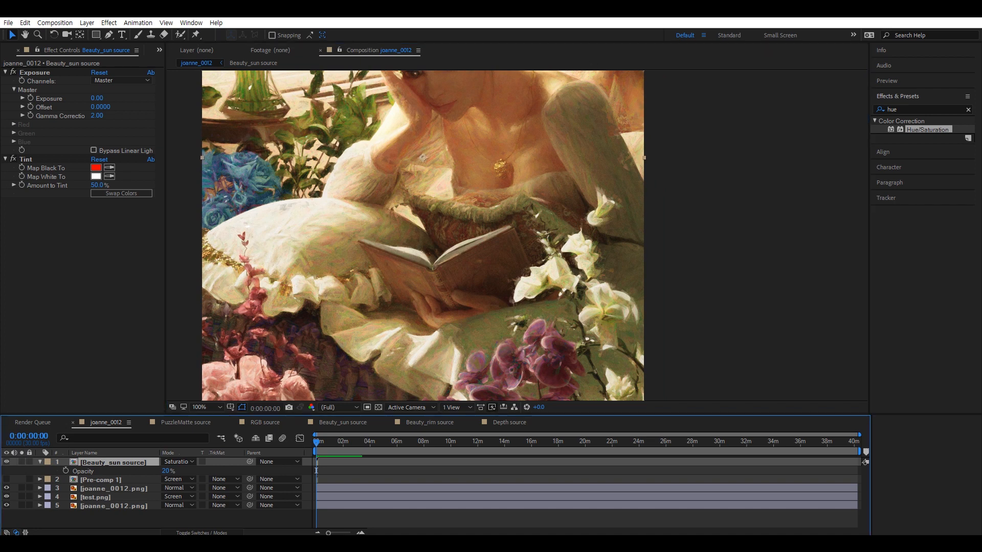
drag(476, 267, 559, 204)
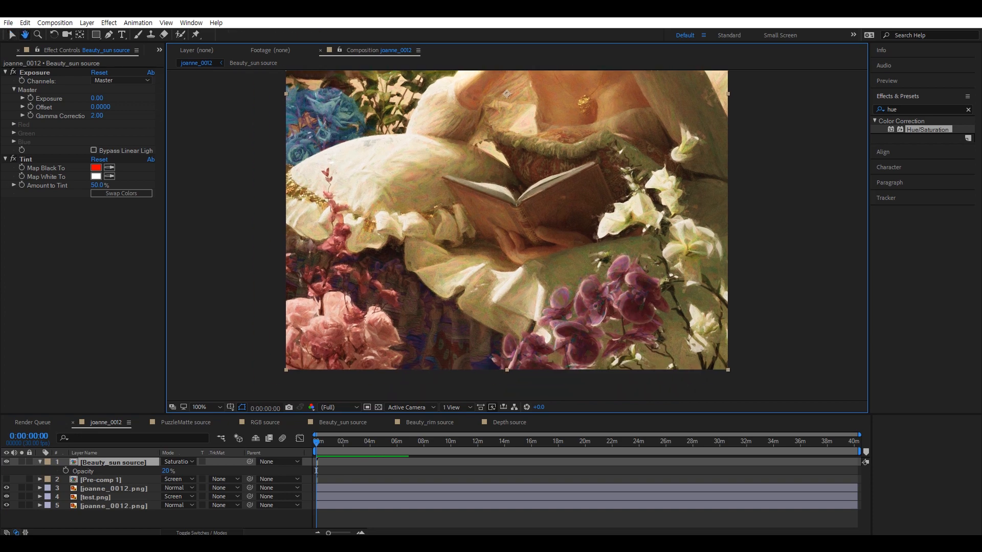
scroll(517, 236, up, 1)
drag(476, 276, 585, 201)
scroll(517, 237, down, 1)
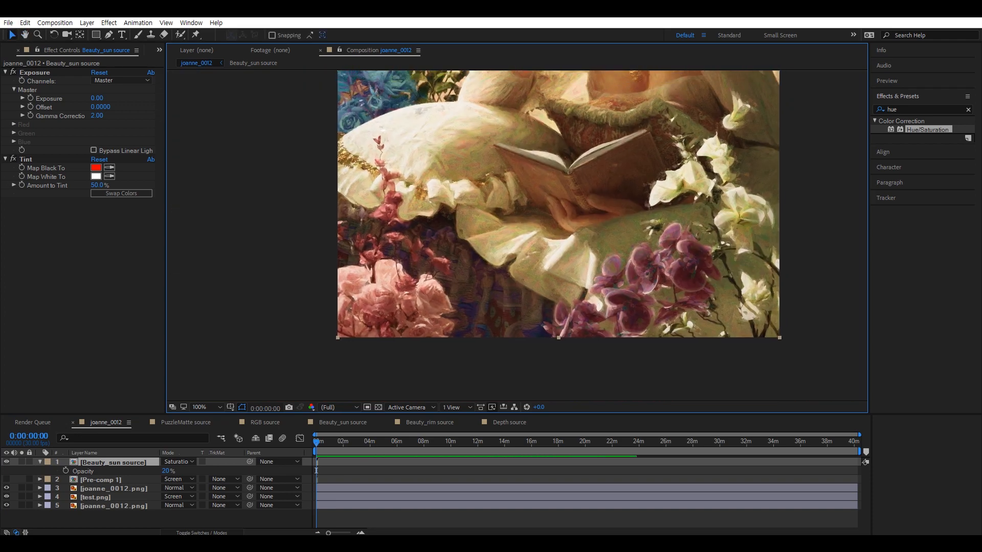
click(7, 462)
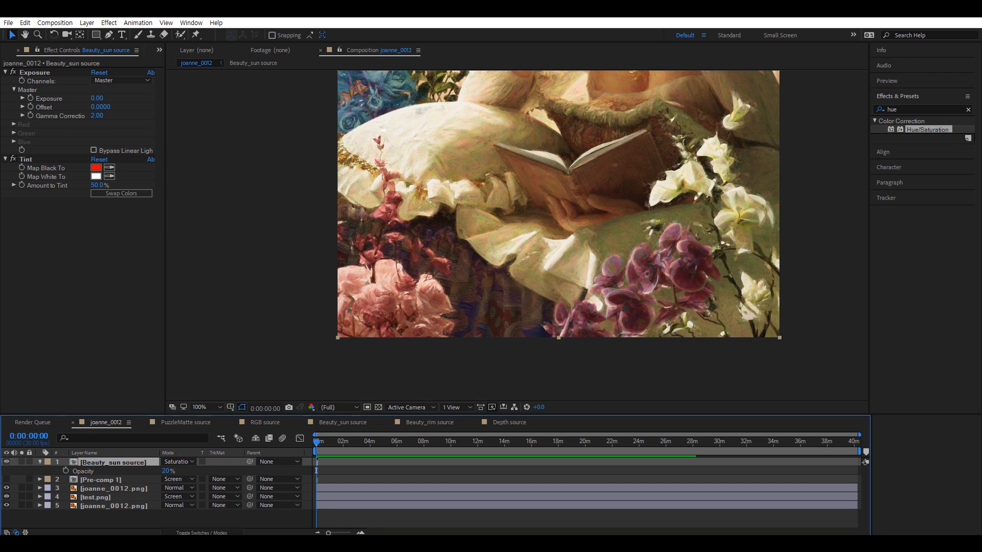
- Check the Beauty_sun source layer's saturation effect on the face, hair and dress by toggling its visibility
drag(563, 205, 538, 269)
mouse_move(538, 194)
mouse_down()
mouse_move(508, 295)
mouse_move(539, 246)
mouse_move(549, 282)
mouse_up()
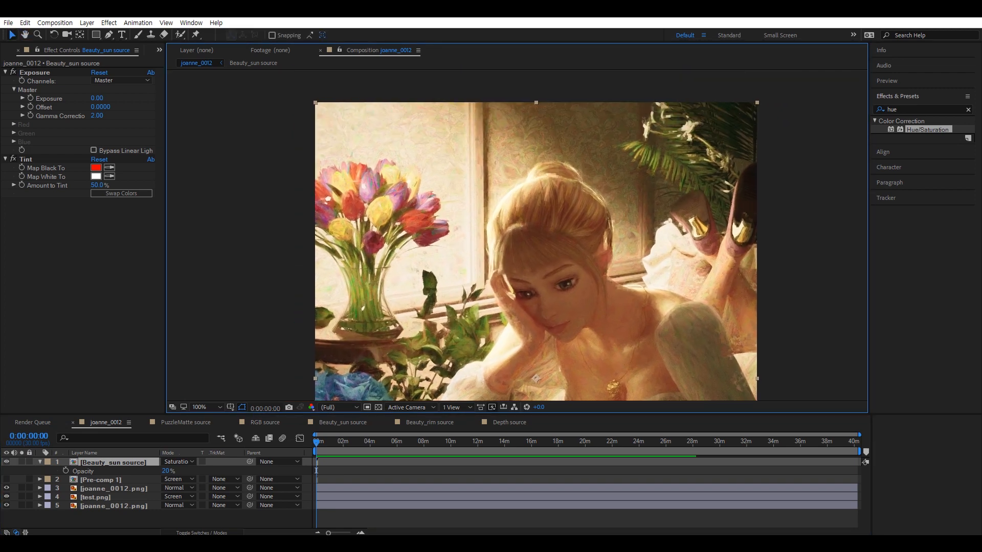
drag(537, 236, 424, 230)
scroll(517, 236, up, 1)
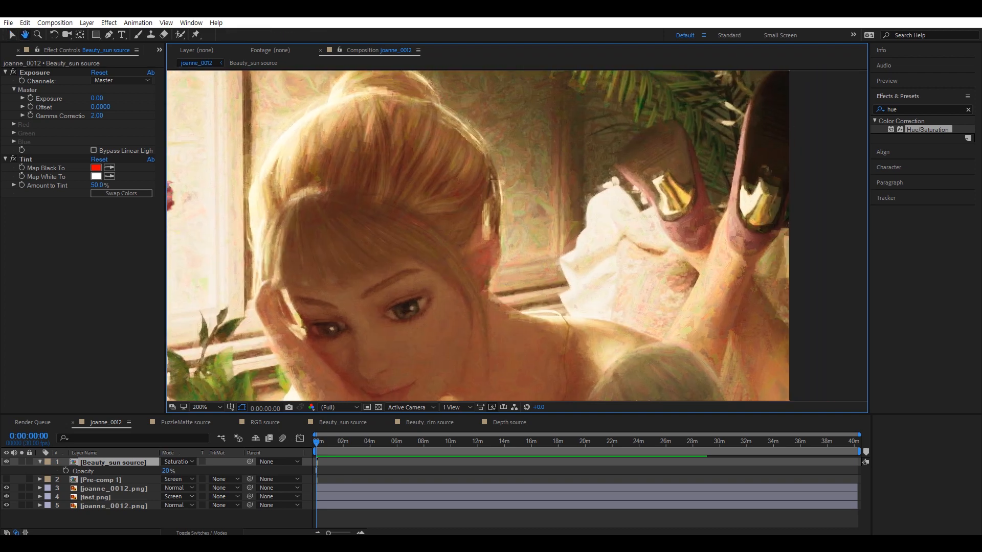
click(7, 461)
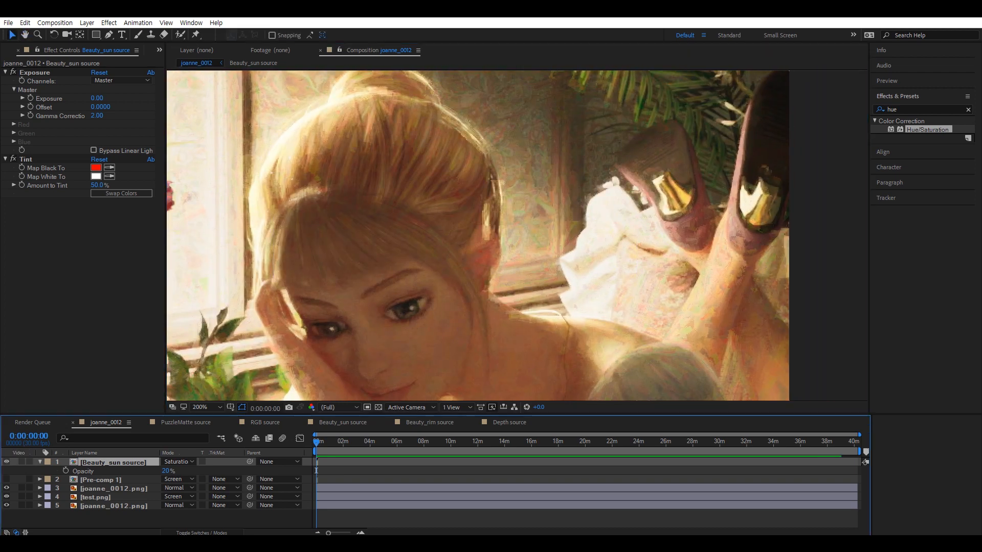
scroll(518, 236, down, 1)
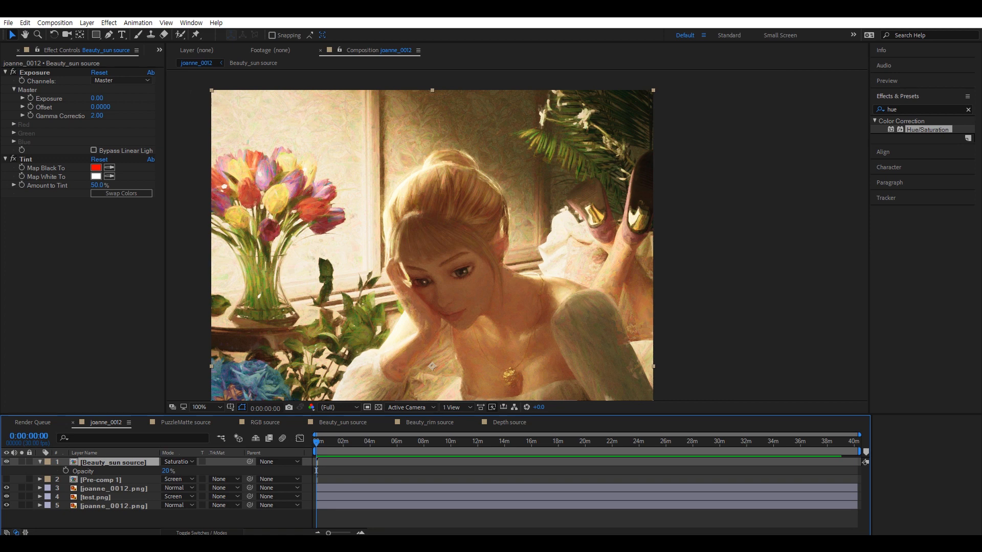
drag(491, 277, 524, 218)
scroll(517, 235, down, 1)
drag(491, 276, 492, 226)
scroll(517, 235, up, 1)
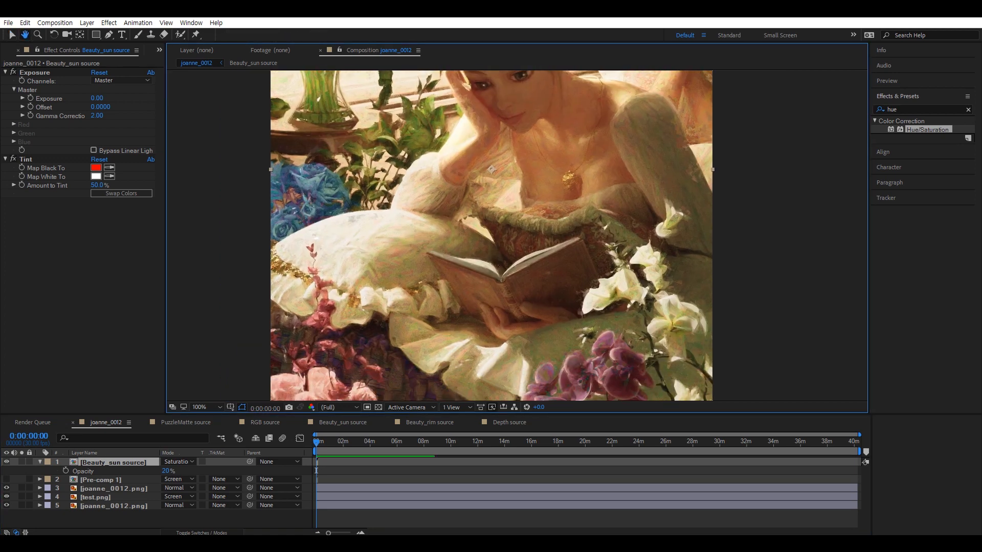
click(7, 462)
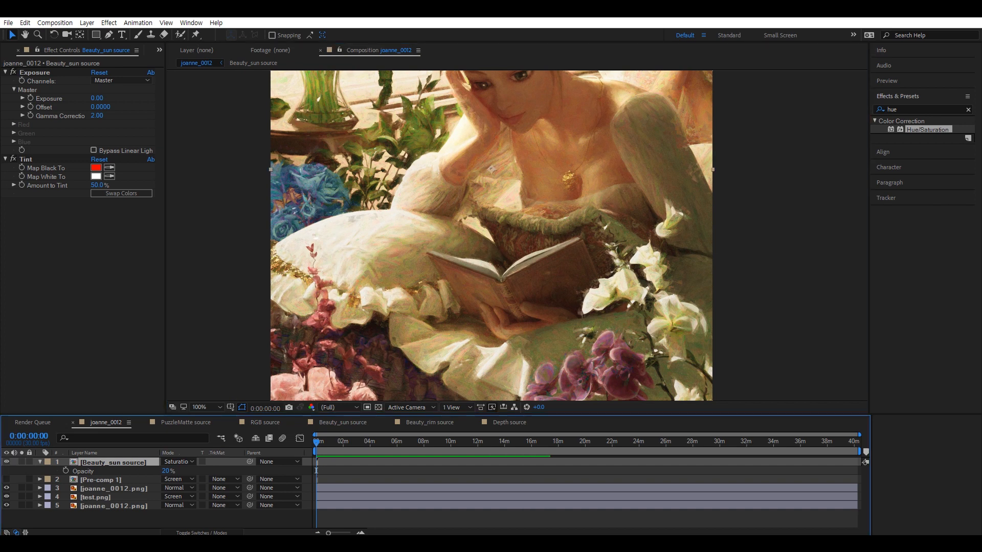
scroll(515, 238, down, 1)
drag(515, 238, 493, 286)
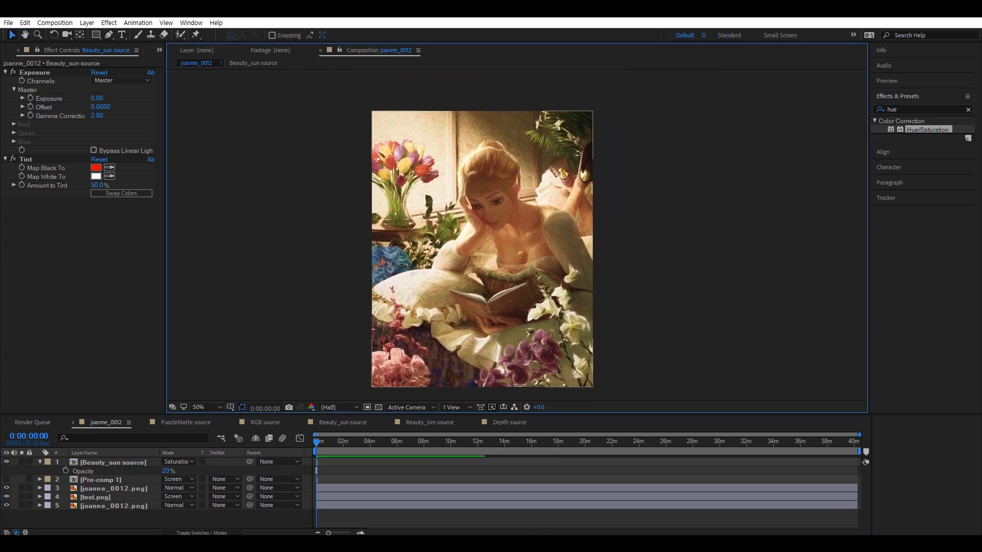
- Hide the Beauty_sun source layer and add a new adjustment layer at the top of joanne_0012
click(83, 472)
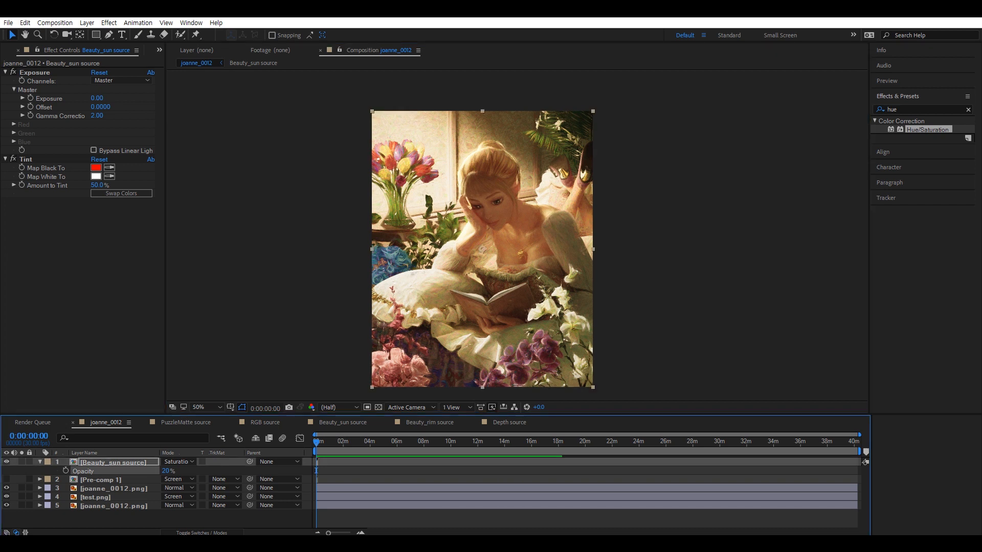
right_click(129, 521)
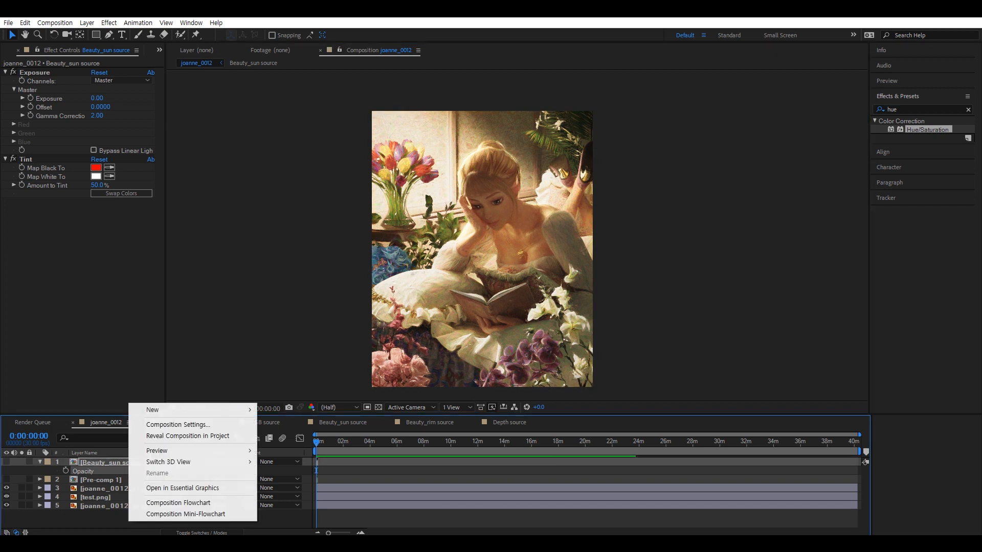
mouse_move(148, 408)
click(297, 492)
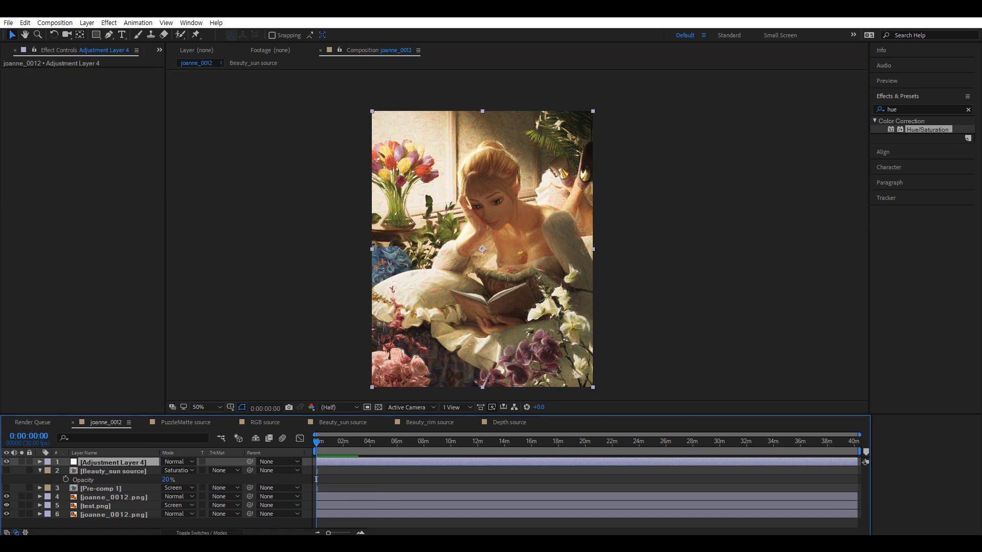
- Apply Hue/Saturation to the new adjustment layer and set Master Saturation to 20
double_click(928, 130)
drag(86, 165, 95, 165)
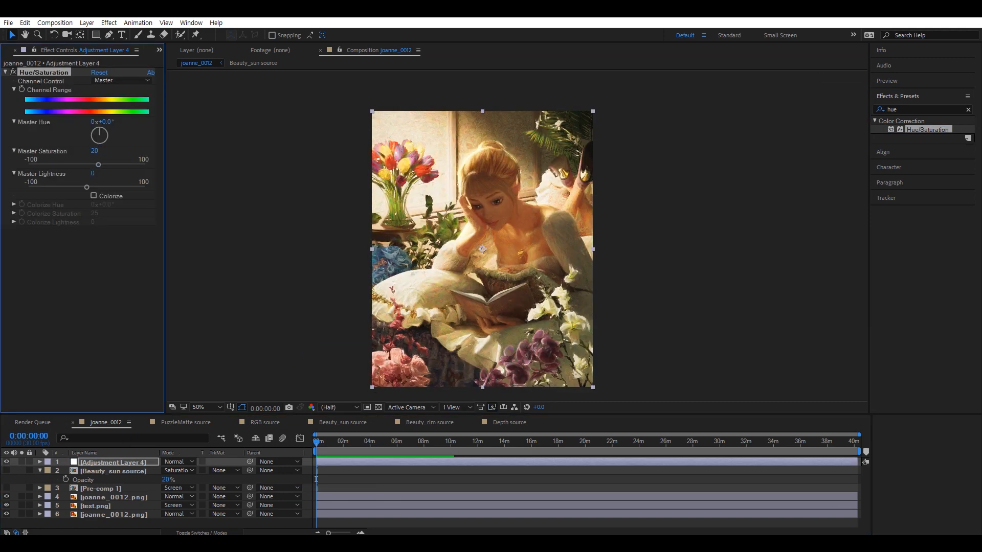
click(266, 215)
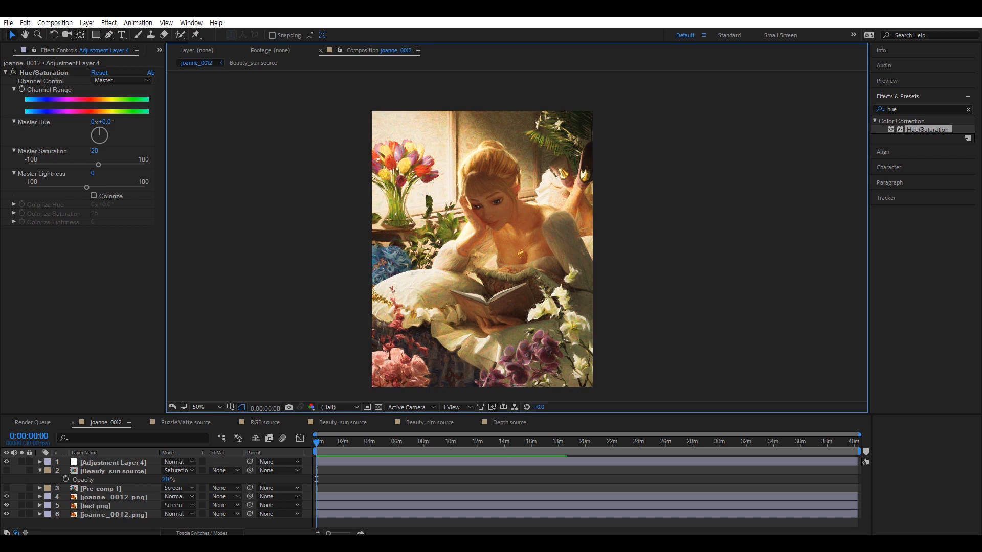
- Compare the picture with and without the adjustment layer, then leave it hidden and show the Beauty_sun source layer again
click(7, 462)
click(7, 462)
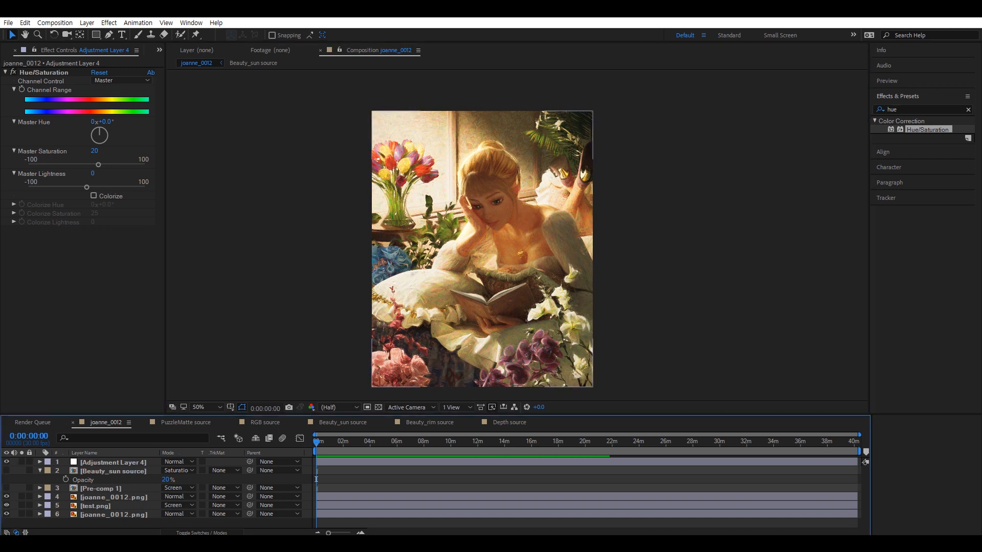
click(6, 462)
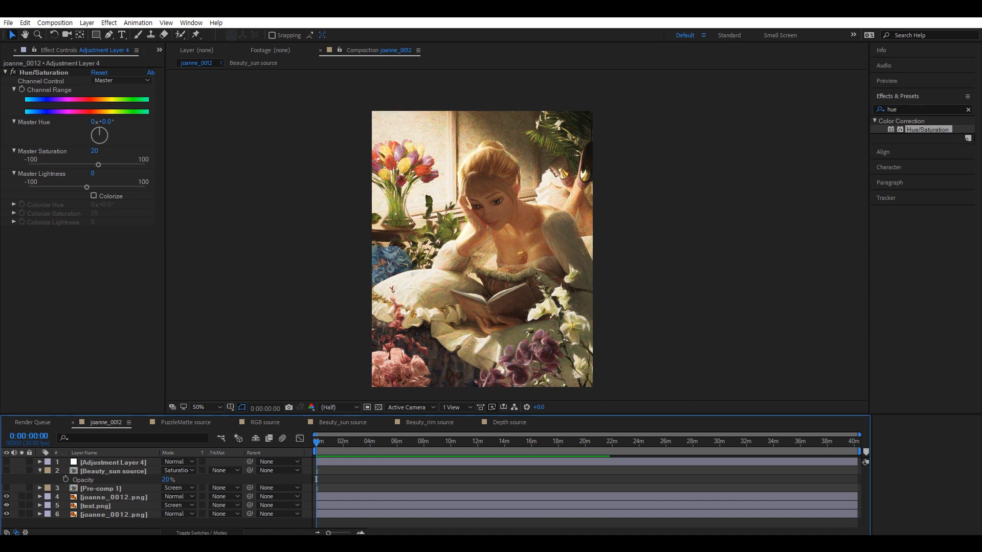
click(113, 471)
click(7, 470)
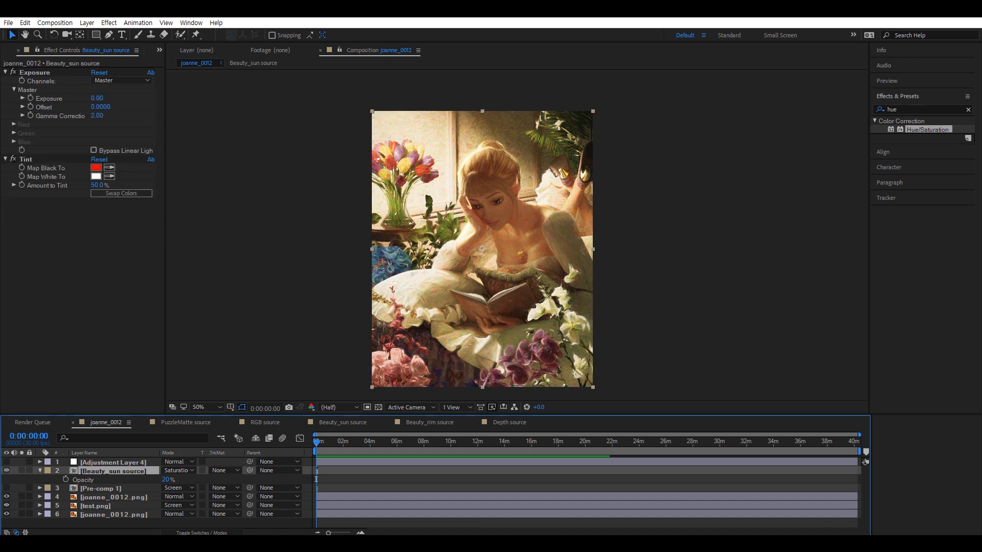
- Check the Beauty_sun source layer's effect on the whole picture and close up on the woman by toggling its visibility
click(7, 470)
click(7, 471)
click(6, 470)
click(6, 471)
drag(483, 249, 461, 239)
scroll(481, 238, up, 1)
key(v)
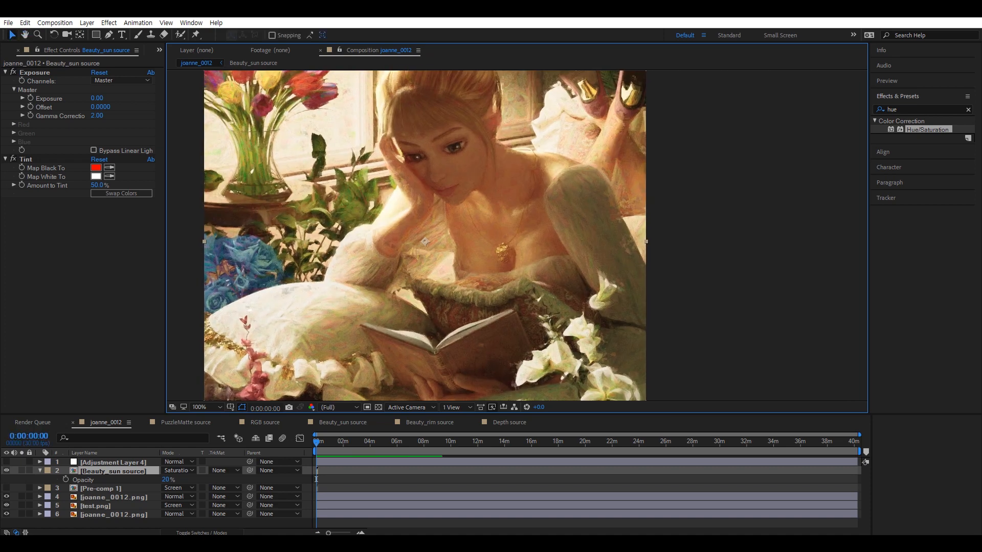
click(7, 471)
click(7, 471)
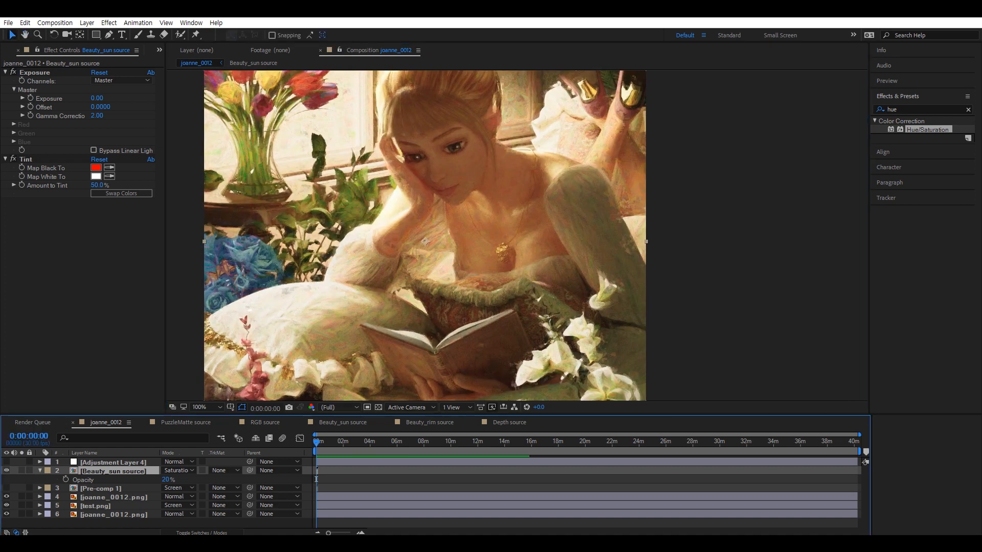
scroll(425, 236, down, 1)
drag(471, 238, 497, 240)
click(670, 251)
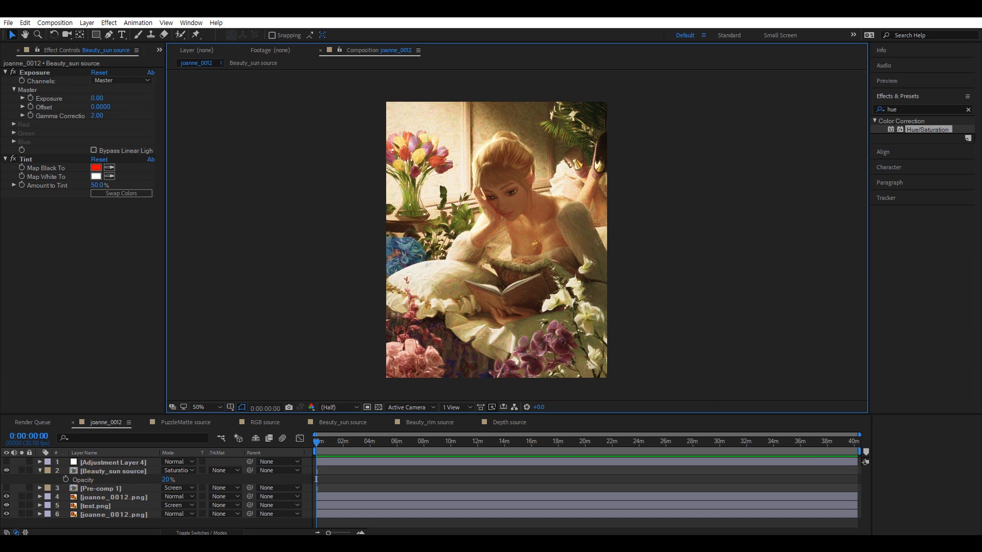
- Add the Depth source comp from the joanne0012 source comps folder as the uppermost layer of joanne_0012
key(ctrl+0)
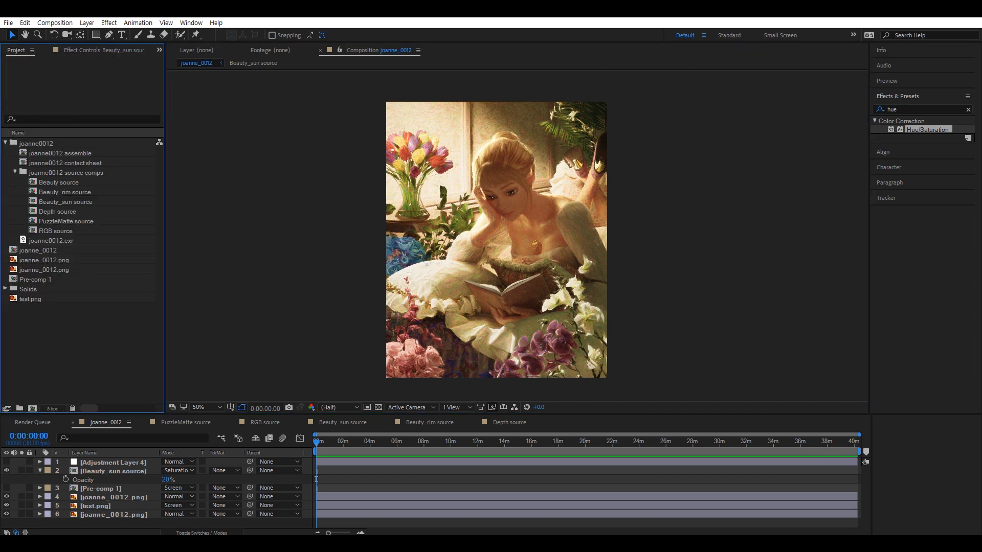
click(14, 172)
click(15, 171)
drag(58, 211, 64, 461)
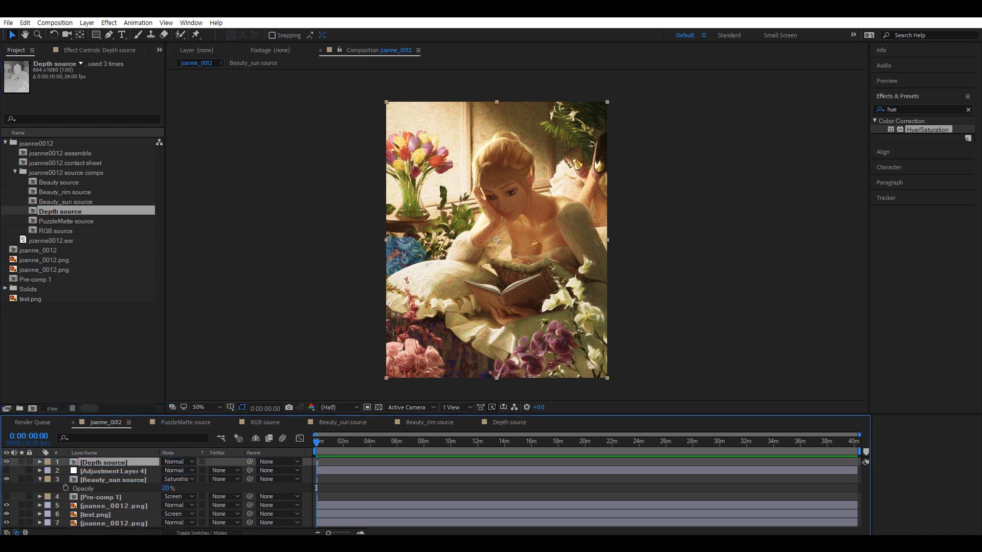
drag(497, 246, 495, 242)
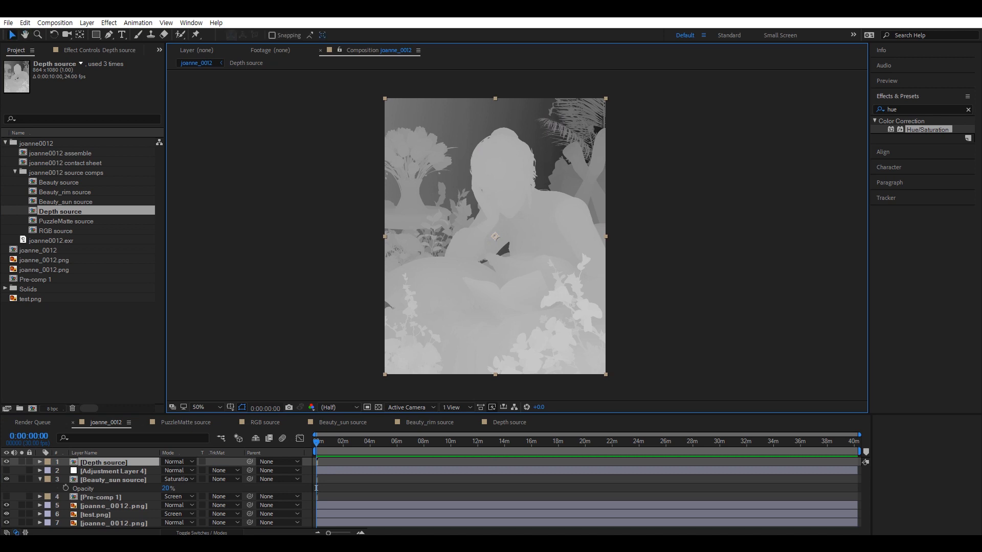
- Apply Exposure to the Depth source layer and set Exposure to 0.33, Offset to 0.1100 and Gamma Correction to 0.28
key(ctrl+5)
text(expo)
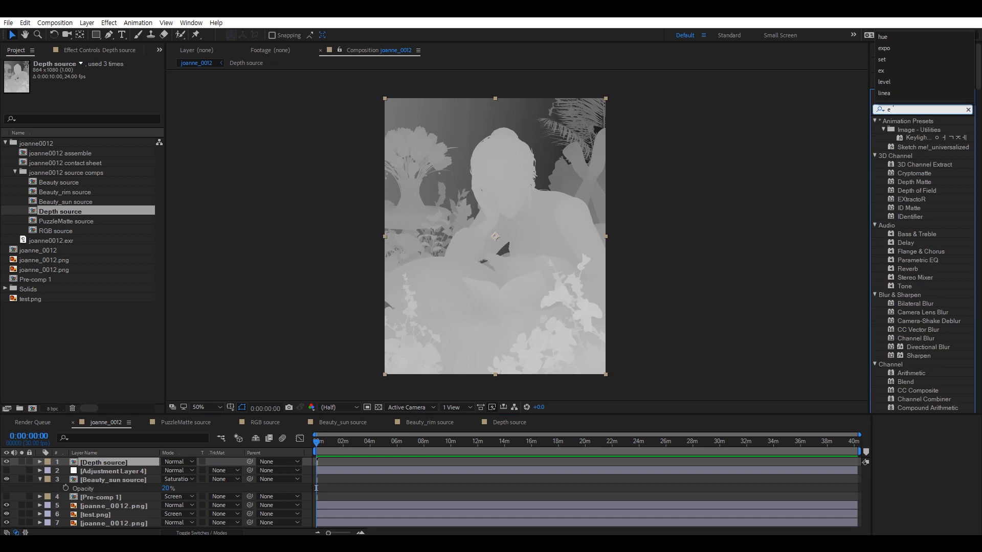
drag(910, 130, 115, 463)
drag(498, 226, 458, 274)
scroll(517, 236, up, 1)
scroll(517, 236, down, 1)
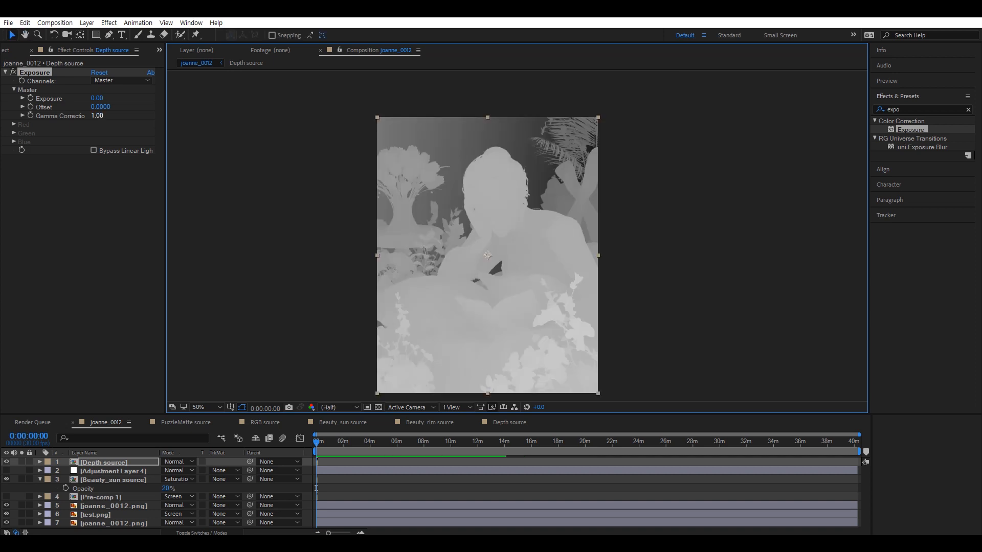
drag(97, 116, 114, 98)
click(307, 215)
drag(486, 256, 484, 240)
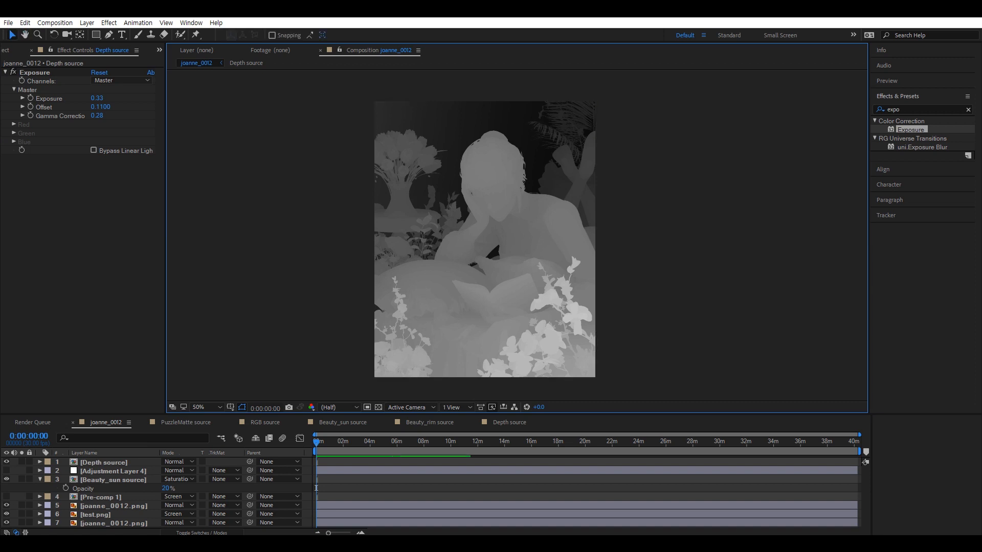
- Set the Depth source layer's blending mode to Soft Light and apply the Invert effect to it
click(176, 462)
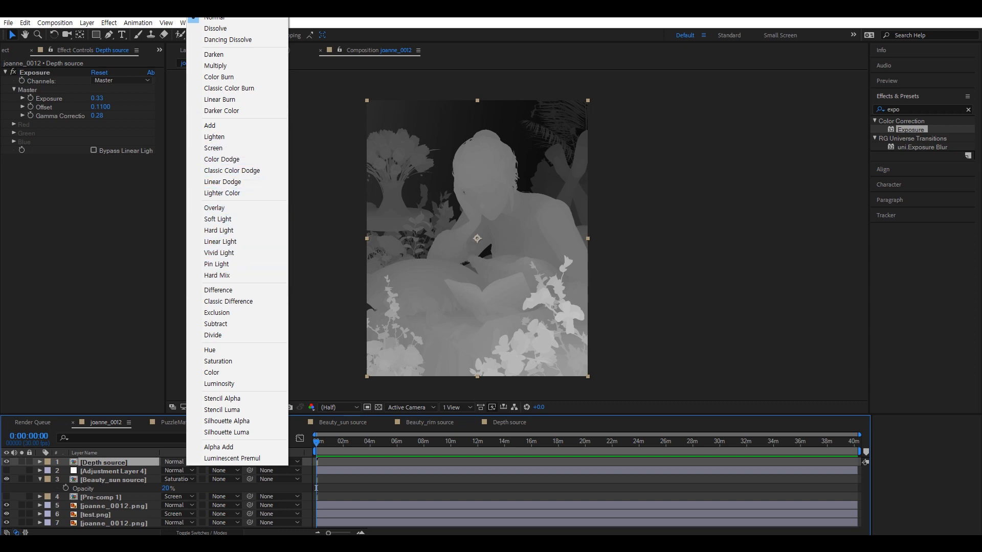
click(218, 219)
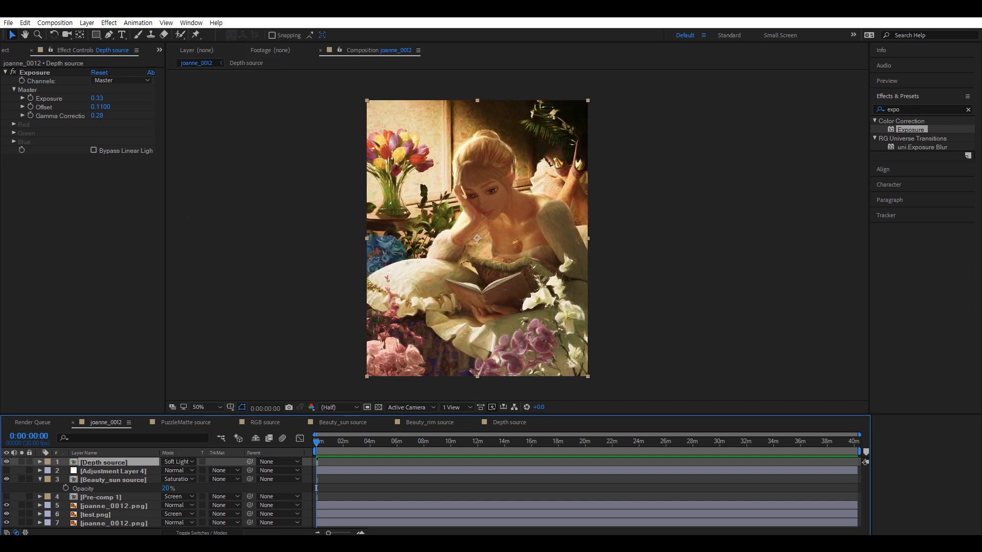
click(910, 109)
text(i)
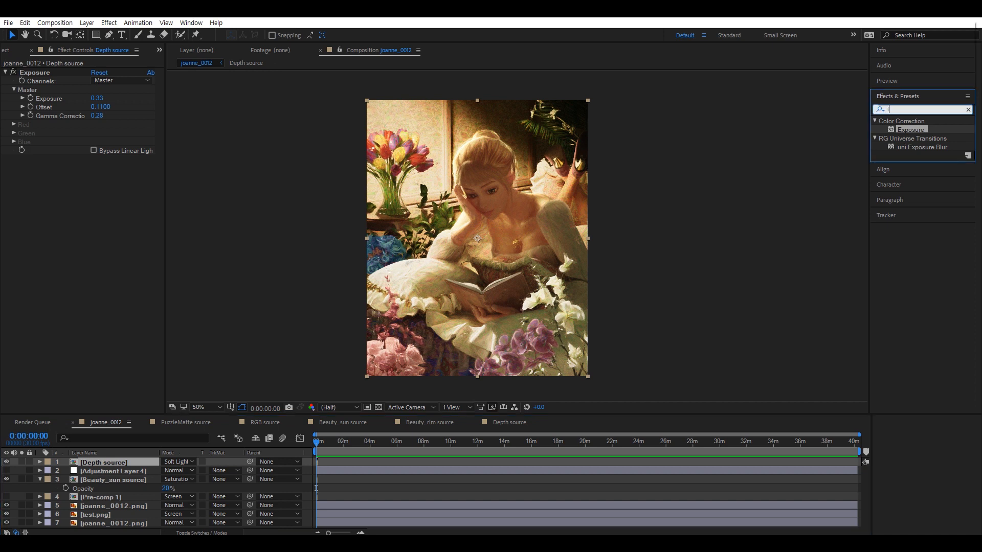
text(nvert)
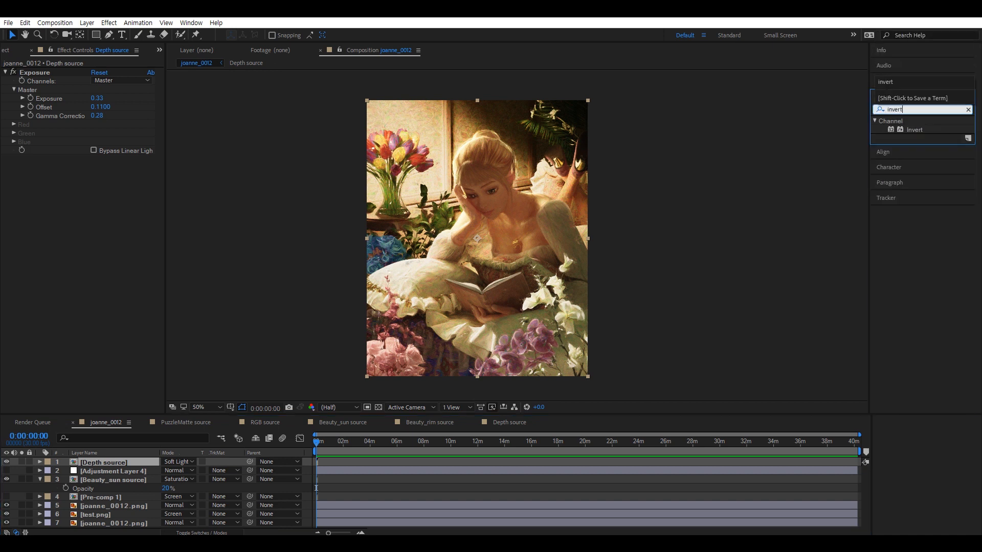
drag(915, 130, 53, 209)
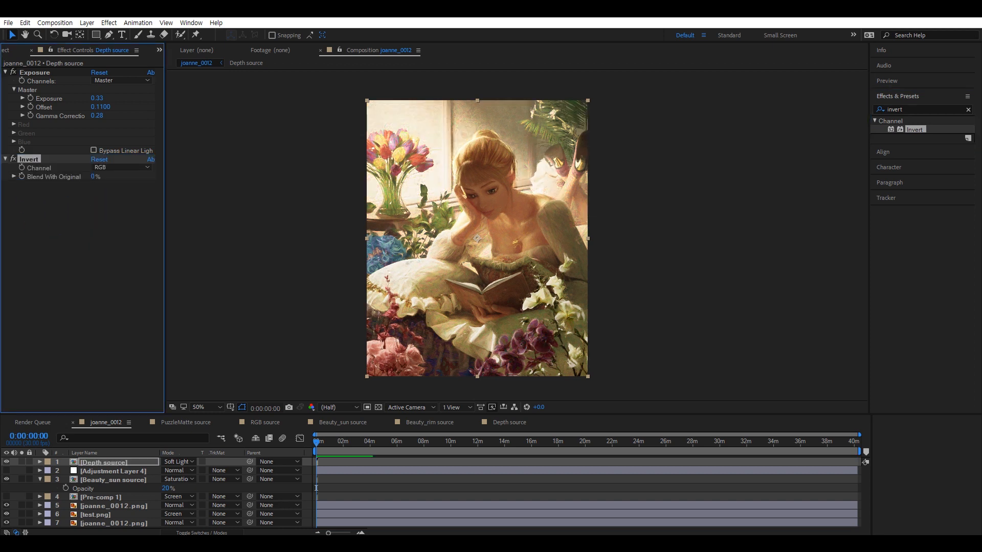
mouse_move(478, 238)
mouse_down()
mouse_move(472, 258)
mouse_move(467, 230)
mouse_up()
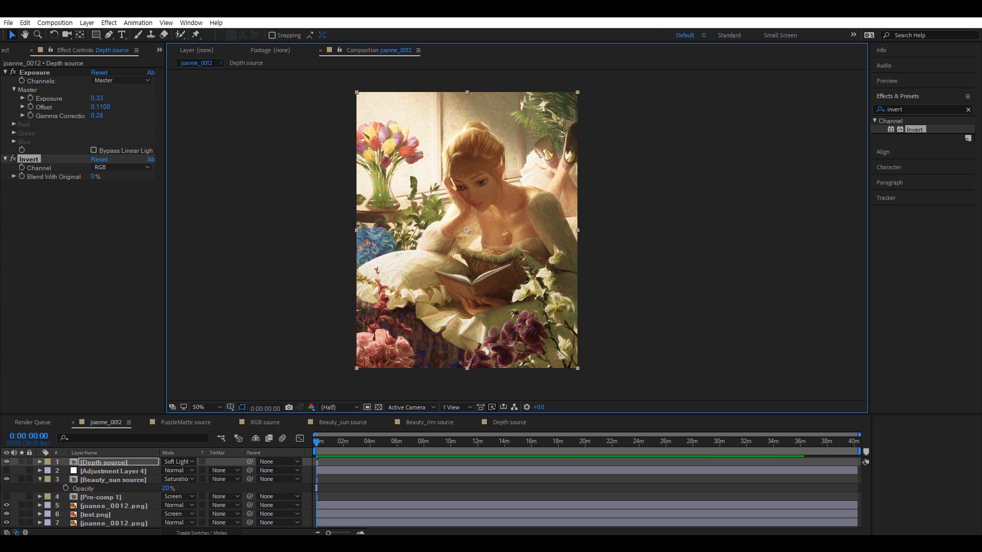
click(29, 160)
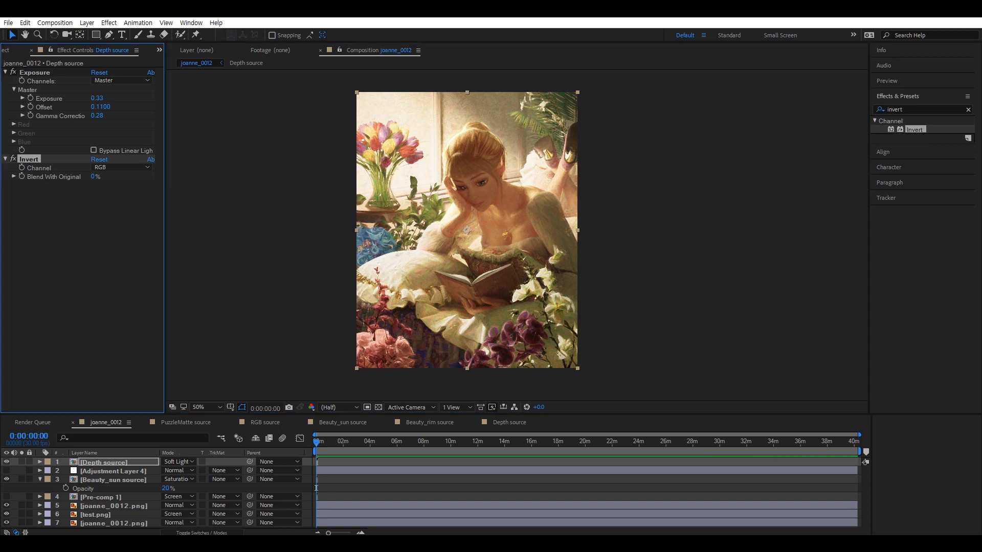
mouse_move(467, 230)
mouse_down()
mouse_move(473, 220)
mouse_move(467, 226)
mouse_up()
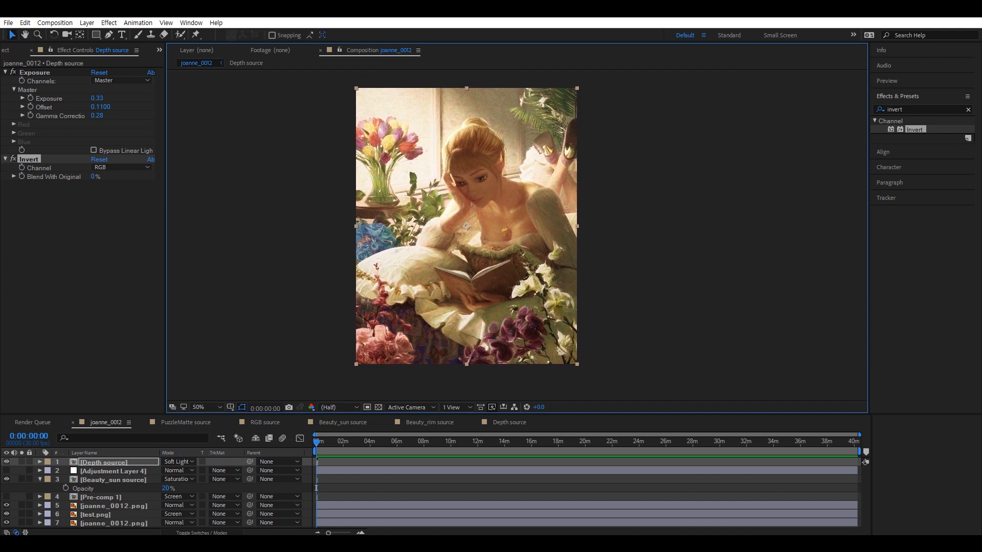
- Compare the picture with and without the inverted Depth source layer by toggling its visibility
click(7, 462)
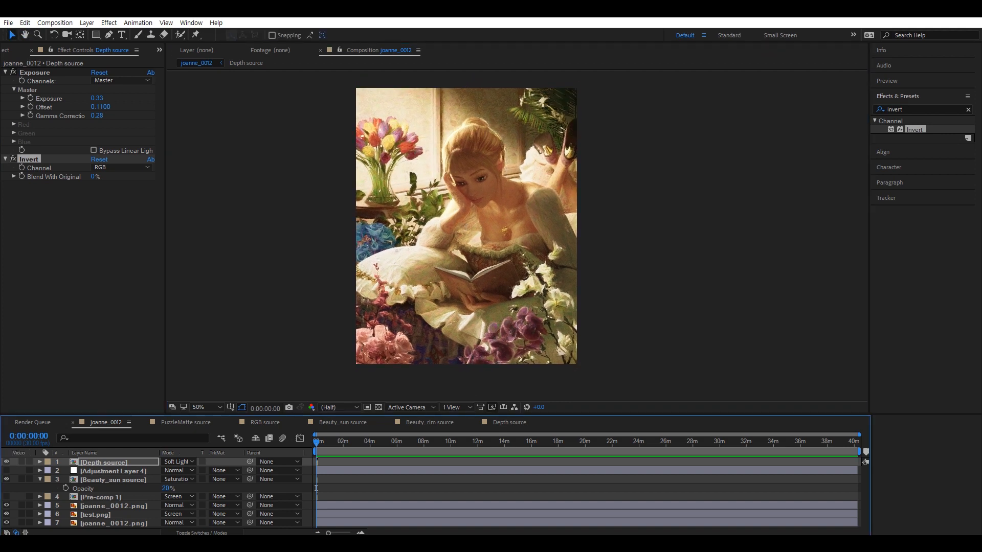
click(6, 462)
click(6, 462)
click(7, 462)
click(7, 462)
click(7, 462)
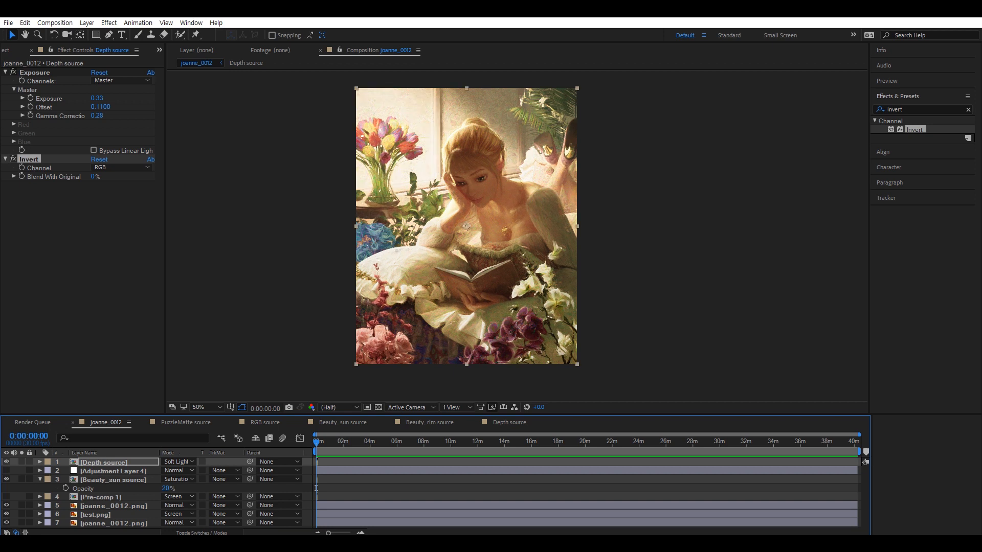
- Adjust the Depth source layer's opacity, trying 39% and 0% against the picture, and raise it again
key(t)
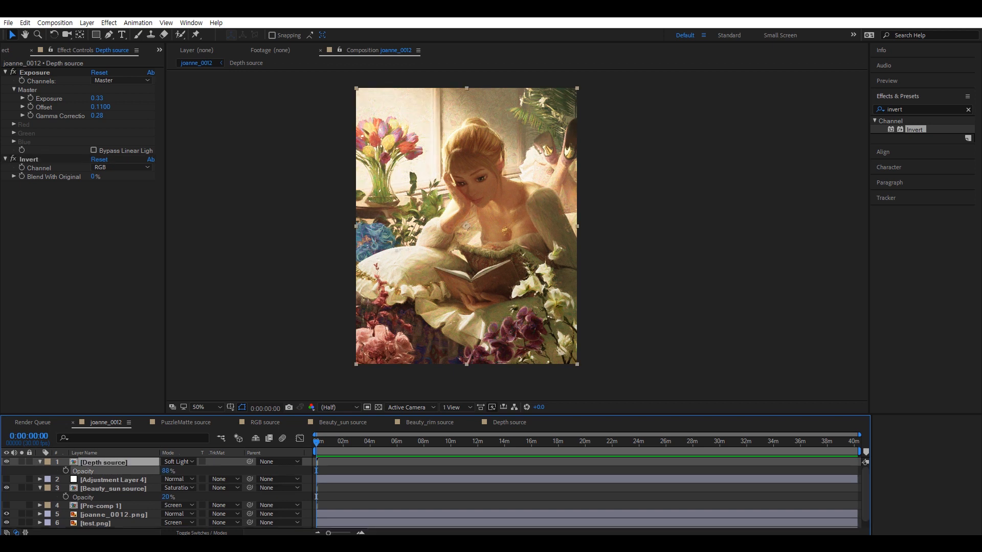
drag(166, 471, 141, 471)
scroll(466, 226, up, 1)
scroll(466, 226, down, 1)
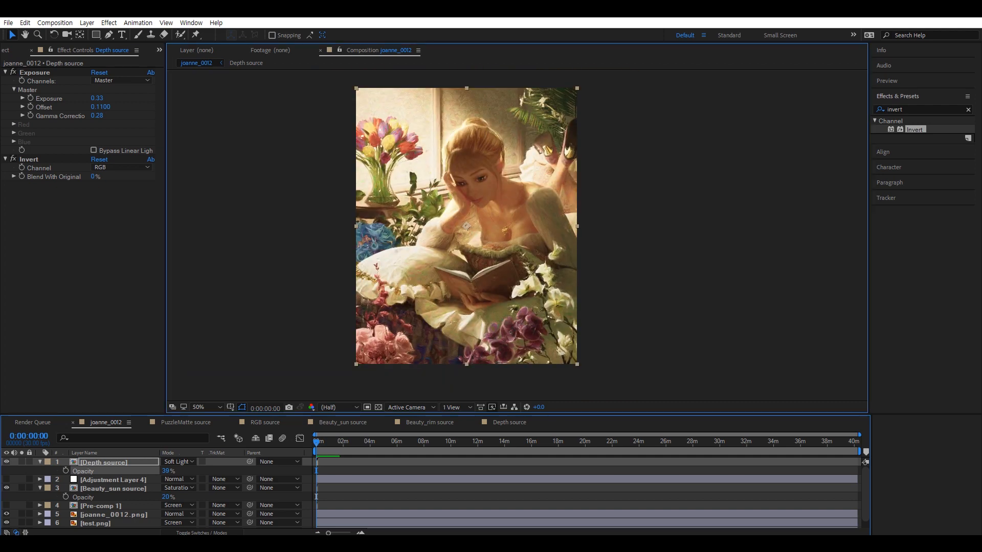
drag(466, 226, 458, 247)
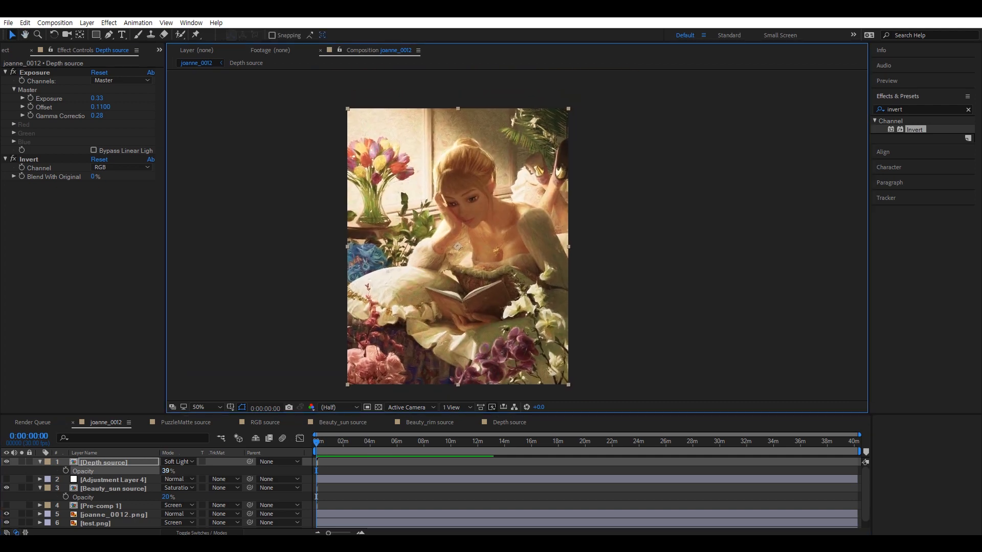
drag(166, 471, 146, 471)
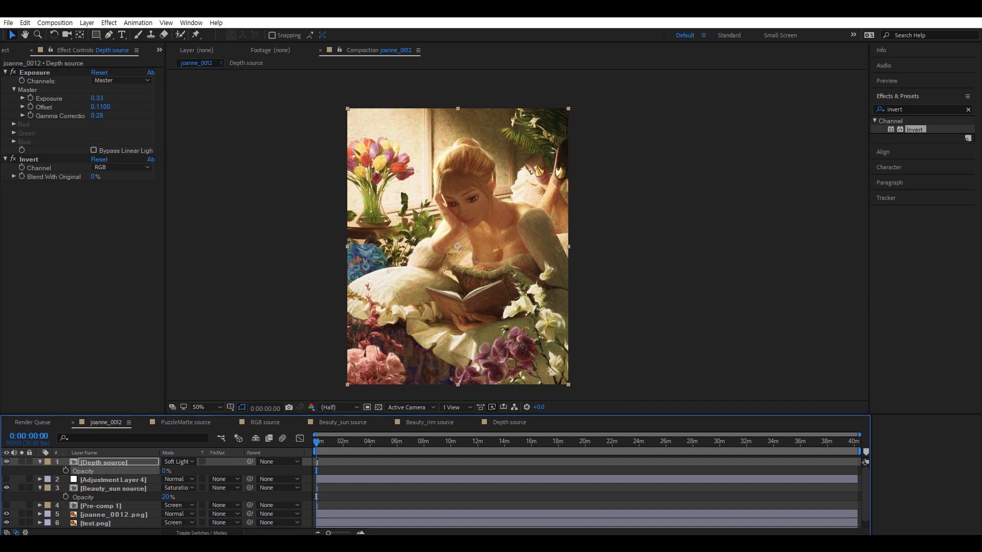
drag(458, 225, 492, 245)
scroll(429, 259, up, 1)
key(comma)
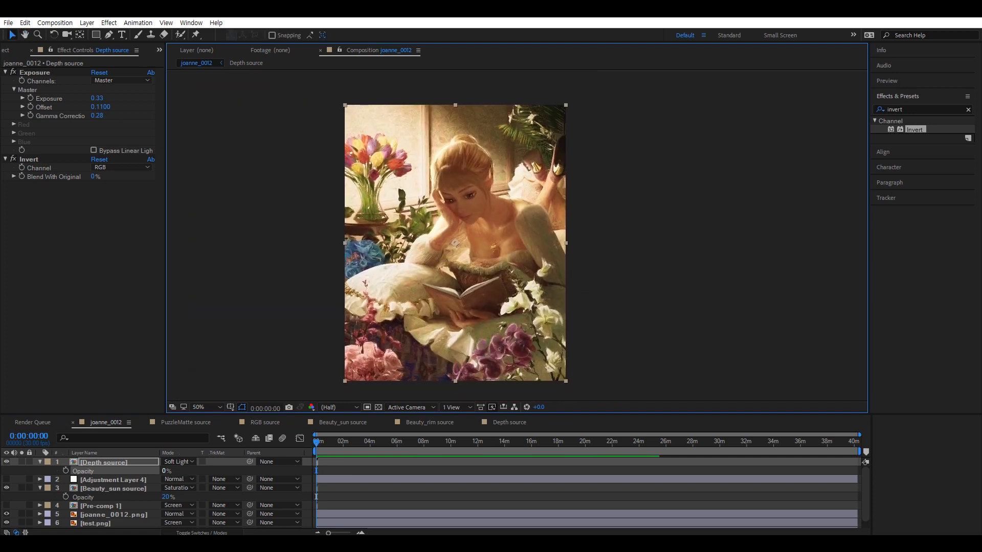
drag(164, 473, 198, 474)
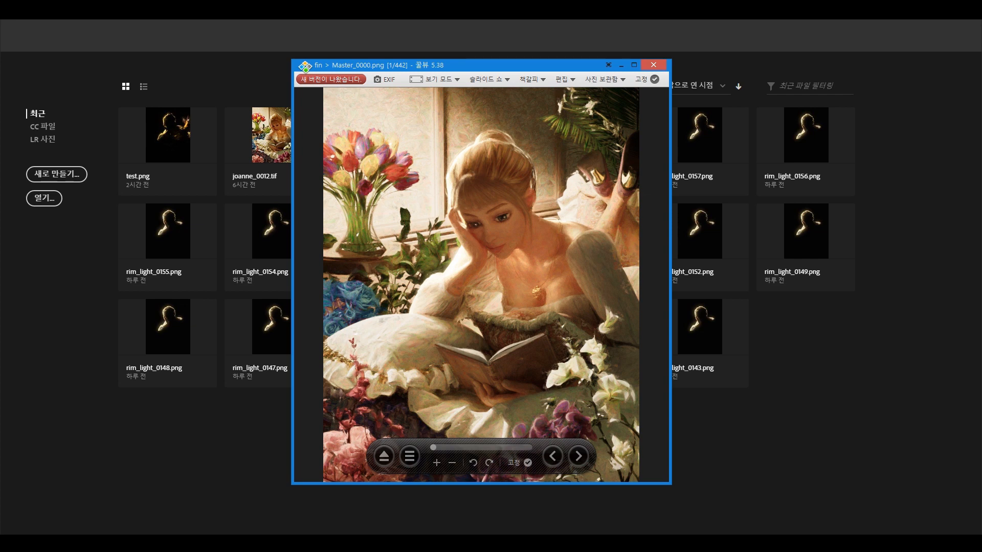
- Switch to Photoshop with joanne_0012.png open, and move and enlarge the Actions panel to show the full action list
key(alt+Tab)
drag(399, 210, 818, 420)
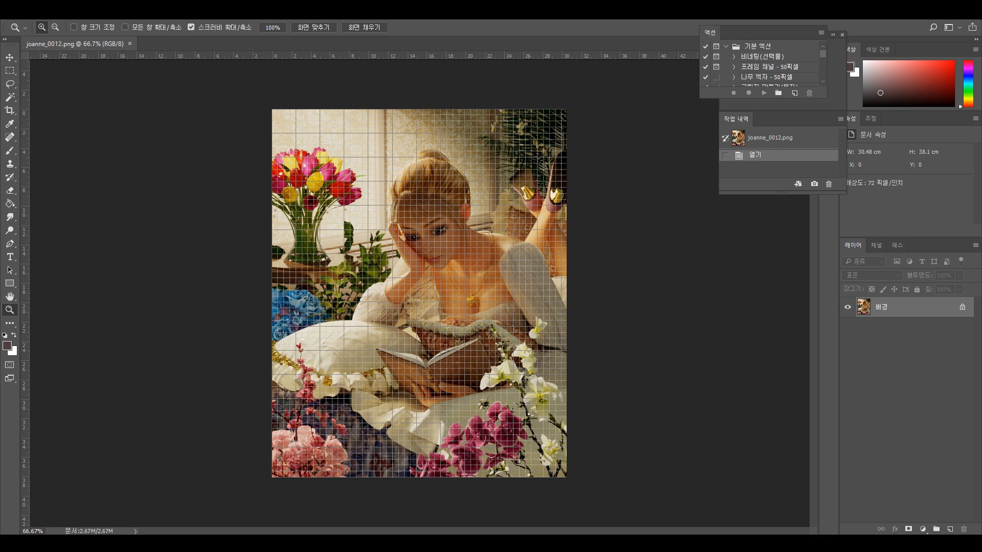
drag(730, 44, 644, 125)
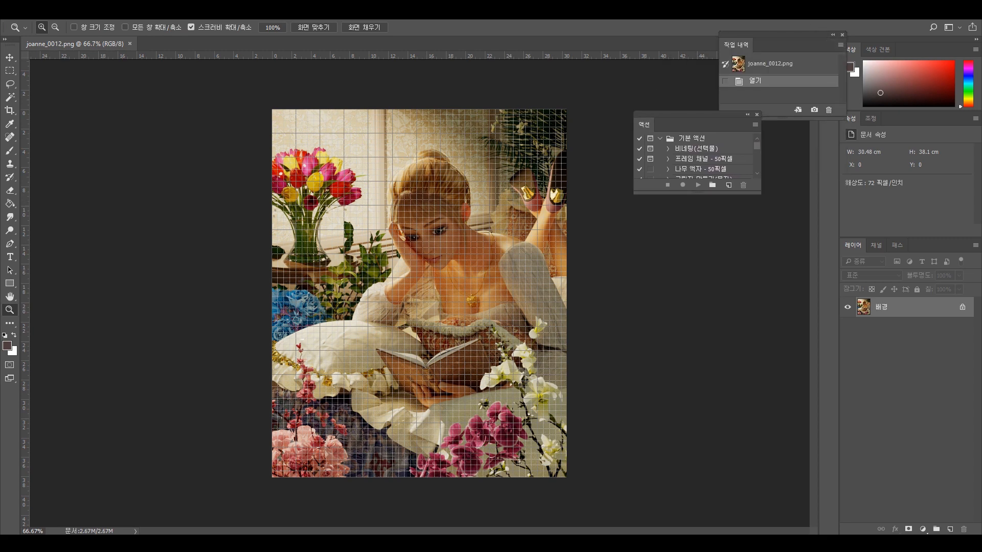
drag(697, 194, 697, 326)
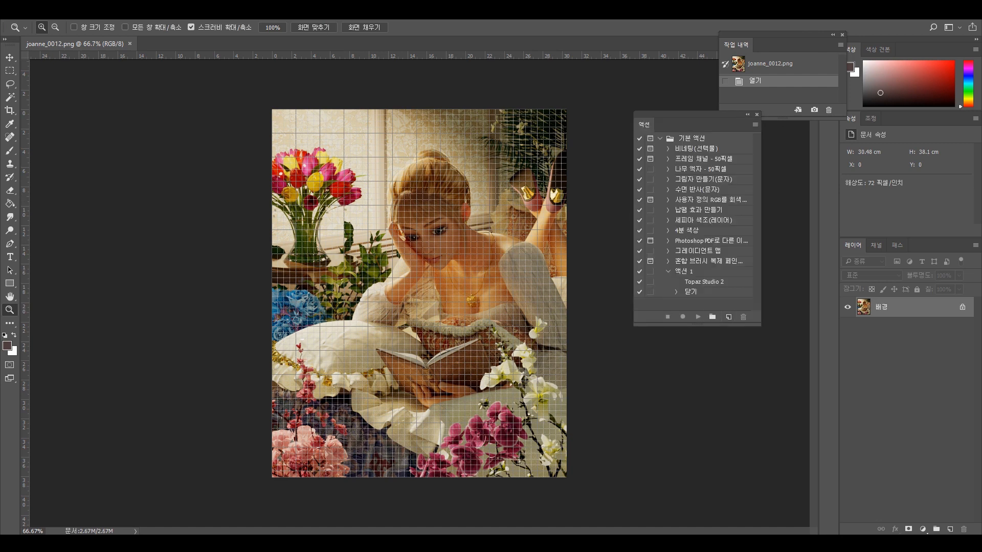
- Collapse 액션 1 and start recording a new action with the default settings in the 기본 액션 set
click(668, 271)
click(729, 317)
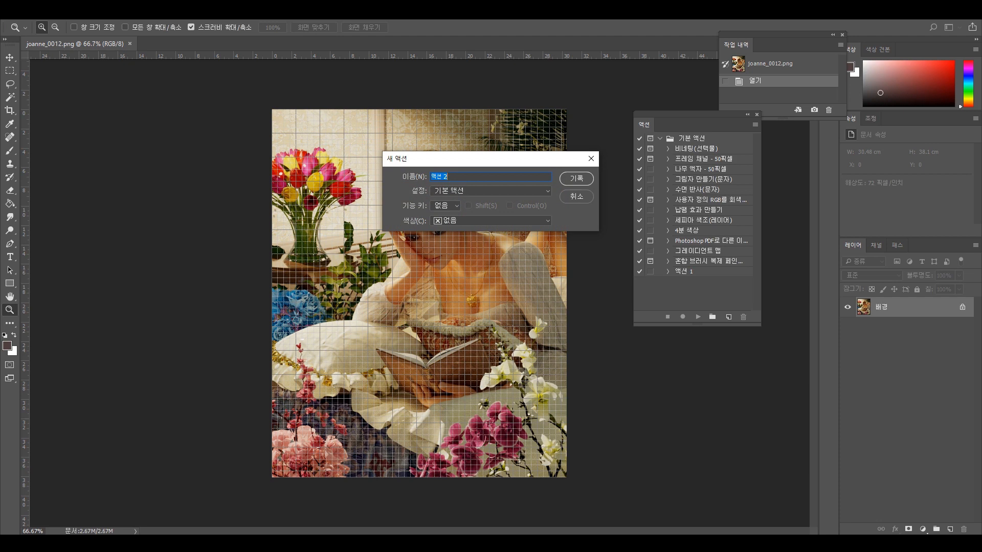
key(Return)
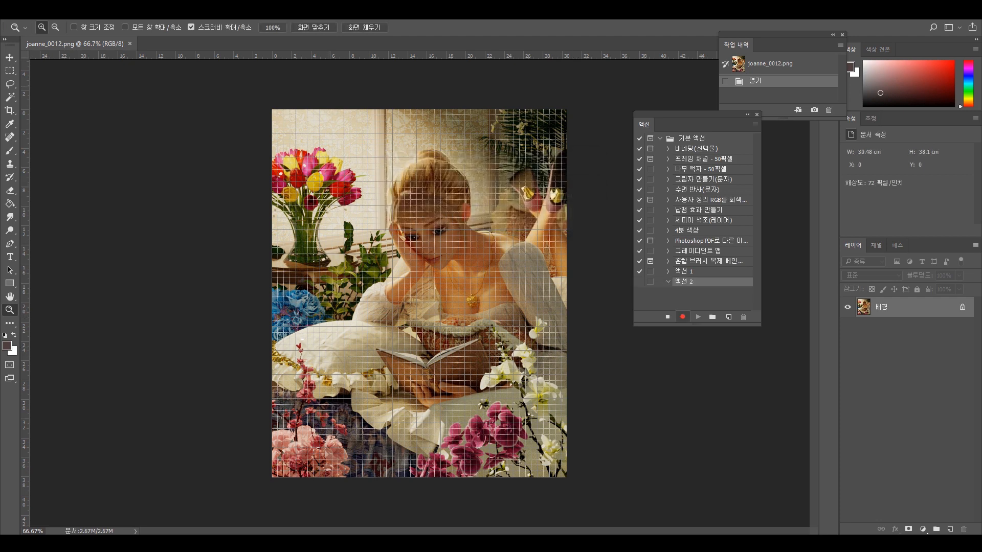
- Open the picture in the Topaz Studio 2 filter and apply the saved look "base" to it
click(204, 12)
mouse_move(256, 234)
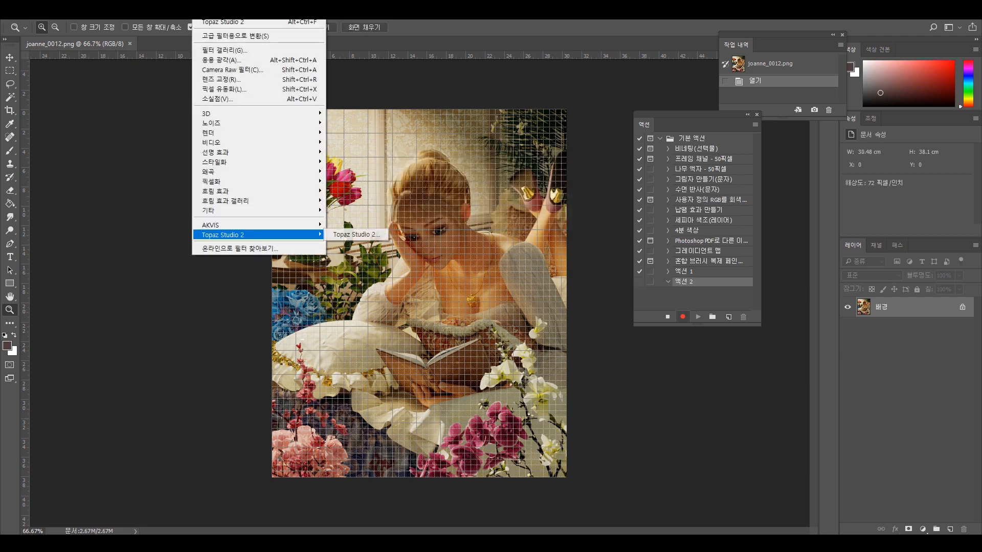
click(357, 235)
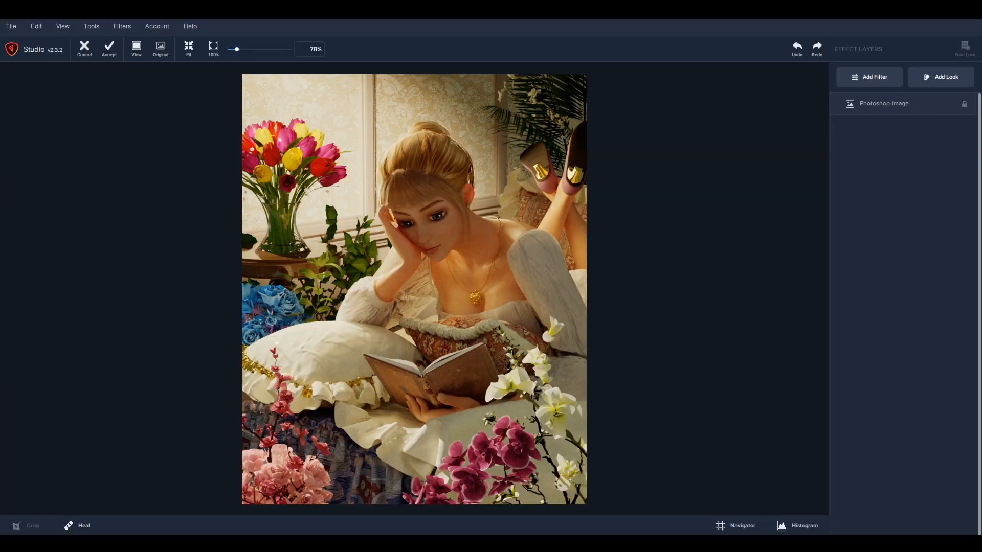
click(941, 76)
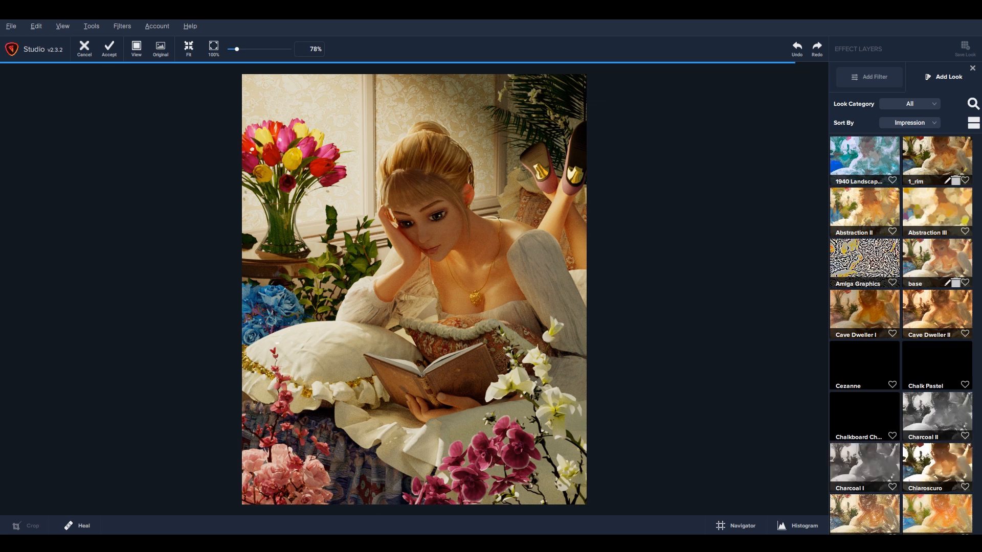
click(938, 263)
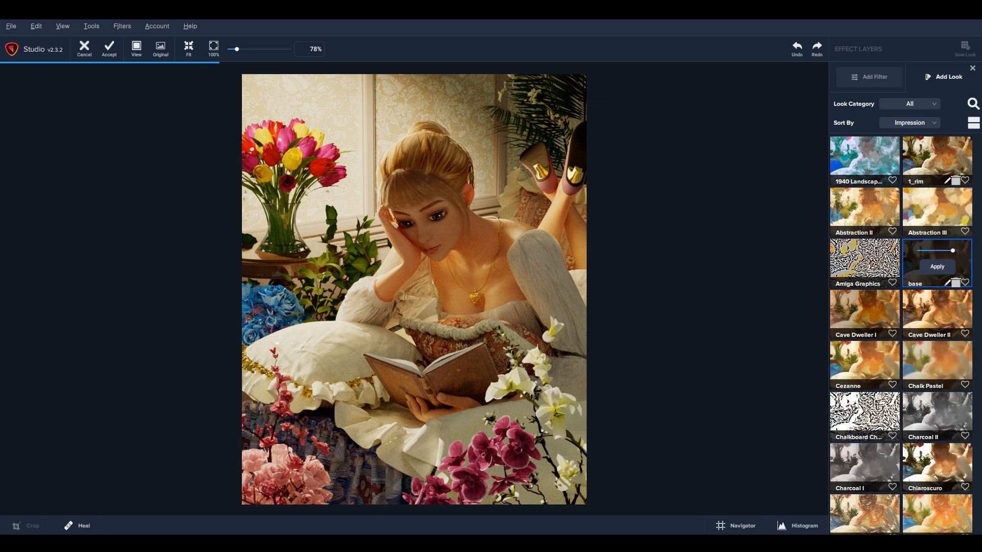
click(938, 267)
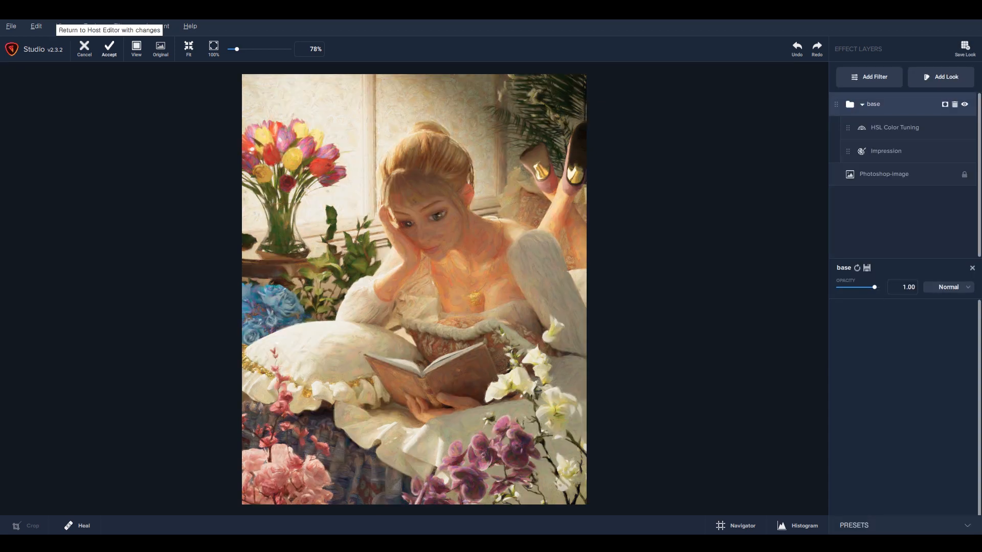
- Accept the "base" look back into Photoshop, and save and close joanne_0012.png so both operations are recorded in the action
click(109, 48)
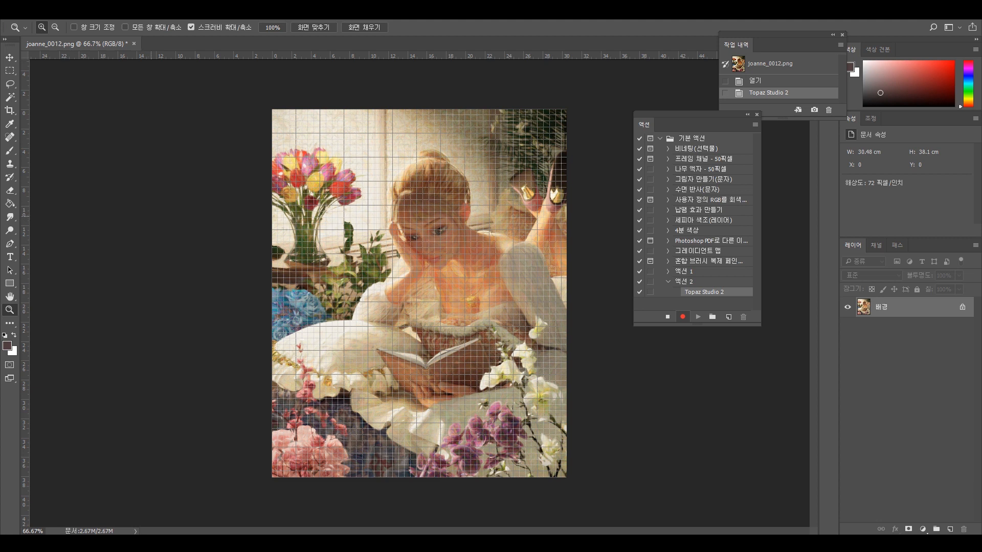
key(ctrl+s)
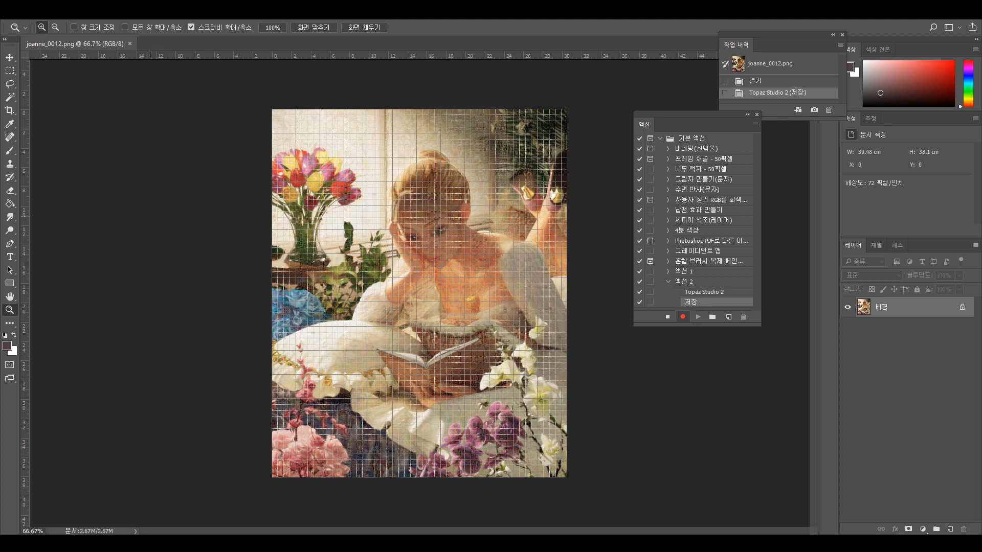
key(ctrl+w)
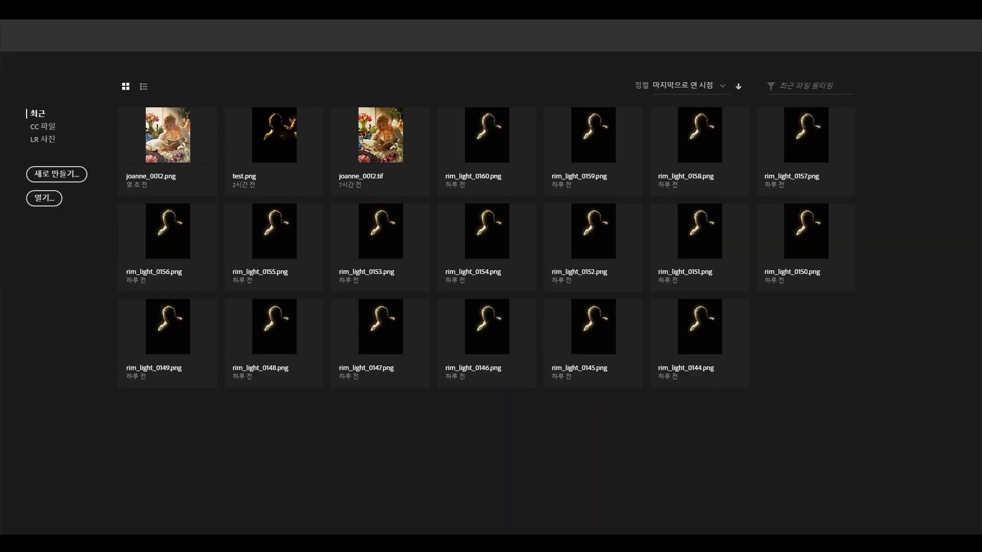
- Show the Actions panel again, enlarge it to reveal the full list, and stop recording 액션 2
click(278, 13)
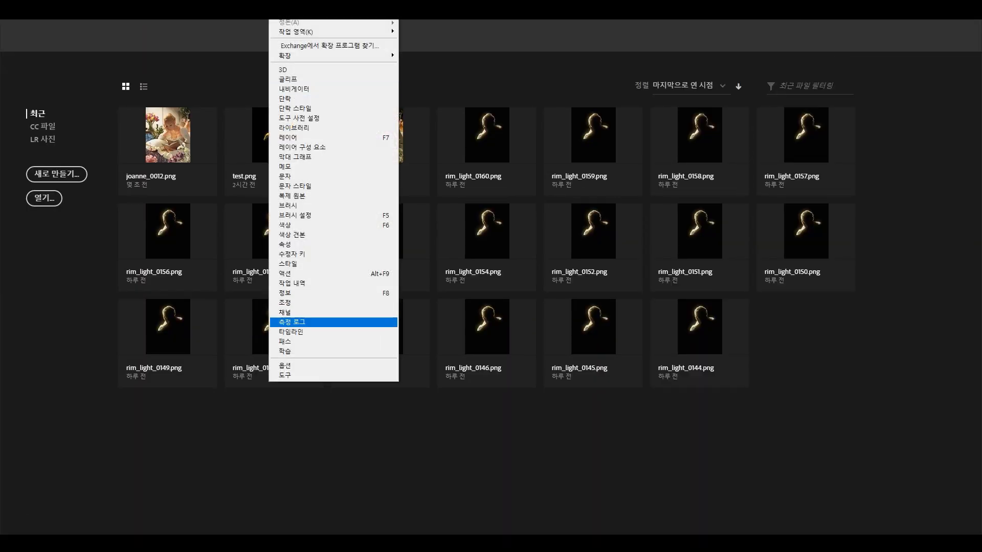
click(284, 274)
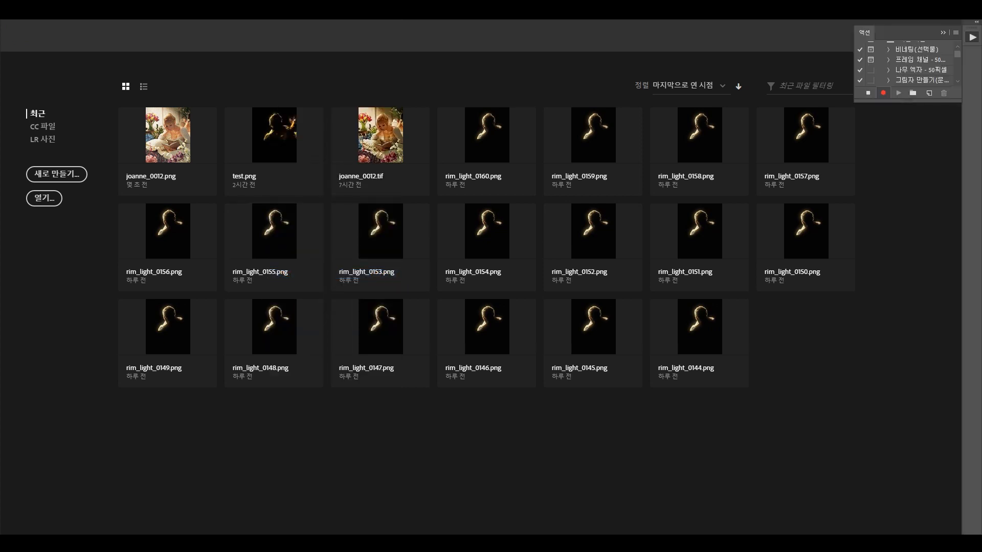
drag(908, 101, 907, 304)
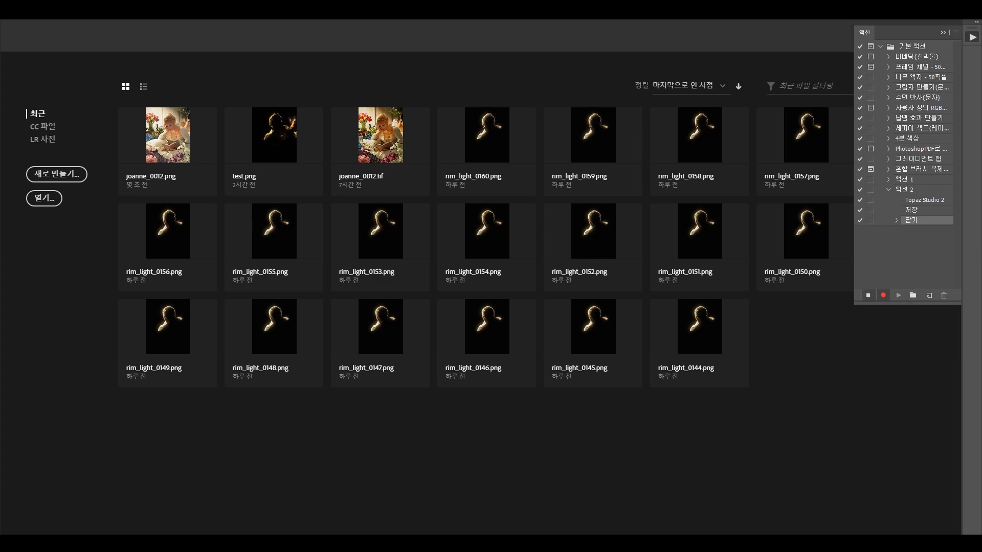
click(868, 295)
- Switch to the render folder in File Explorer and select the image joanne_0028
key(alt+Tab)
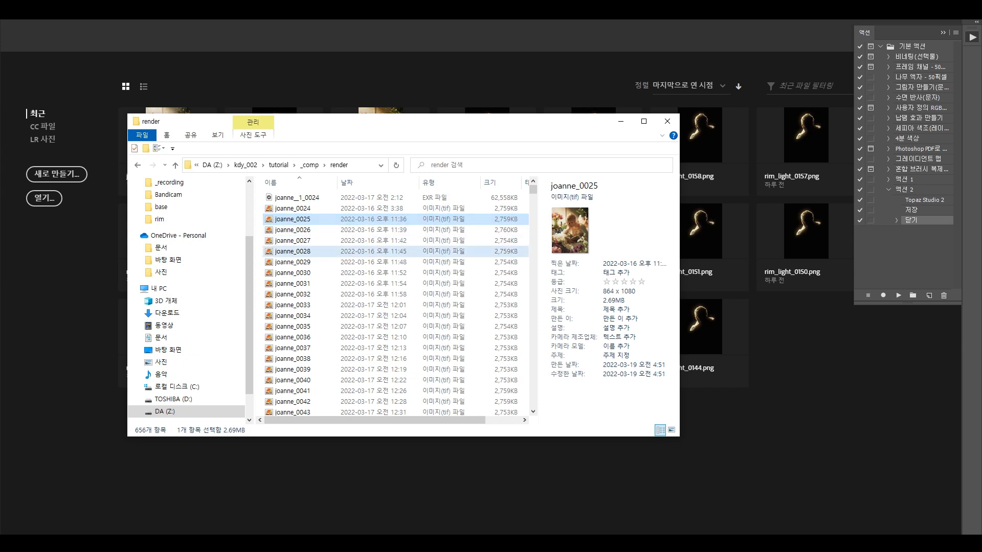
click(307, 251)
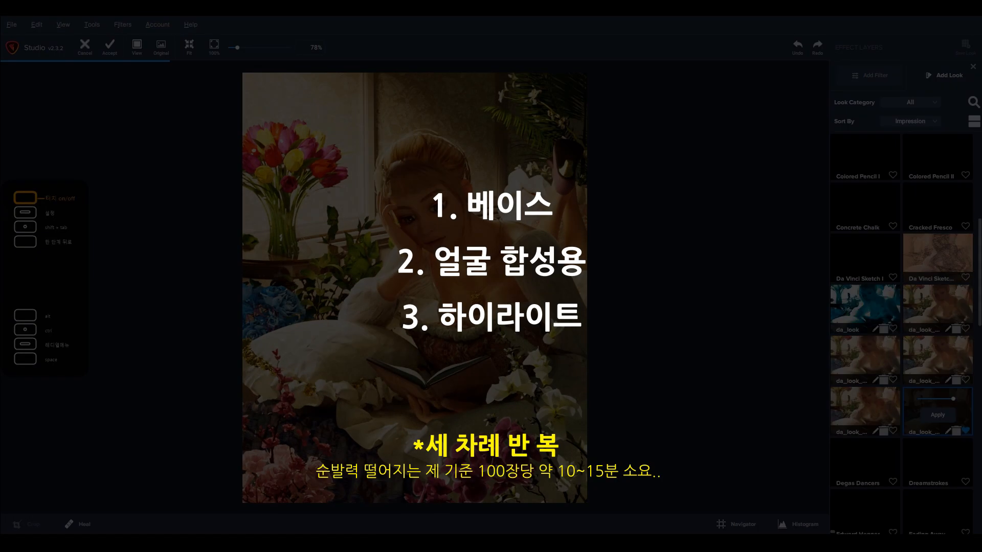